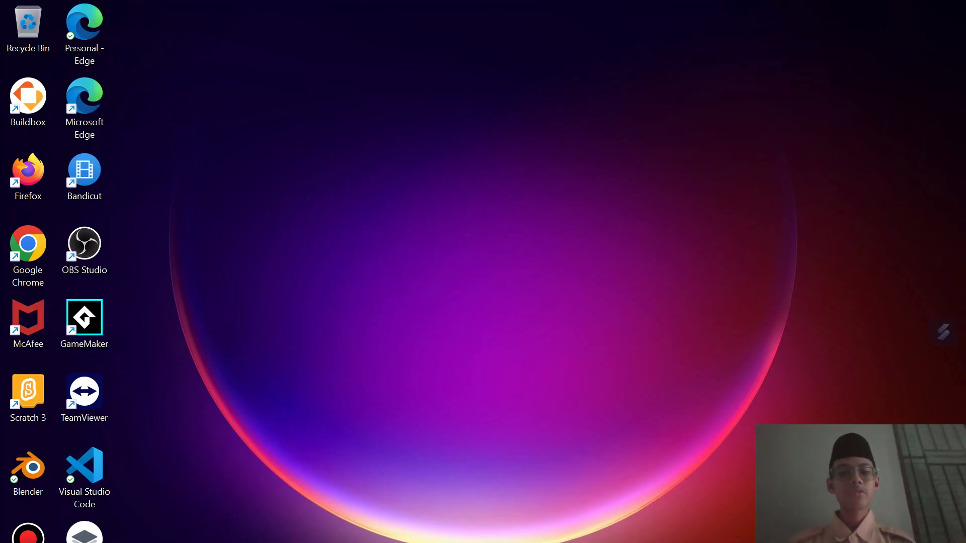
# Open the Instagram product poster image from the IT - Multimedia folder to examine its design, and minimize the windows
pyautogui.click(328, 542)
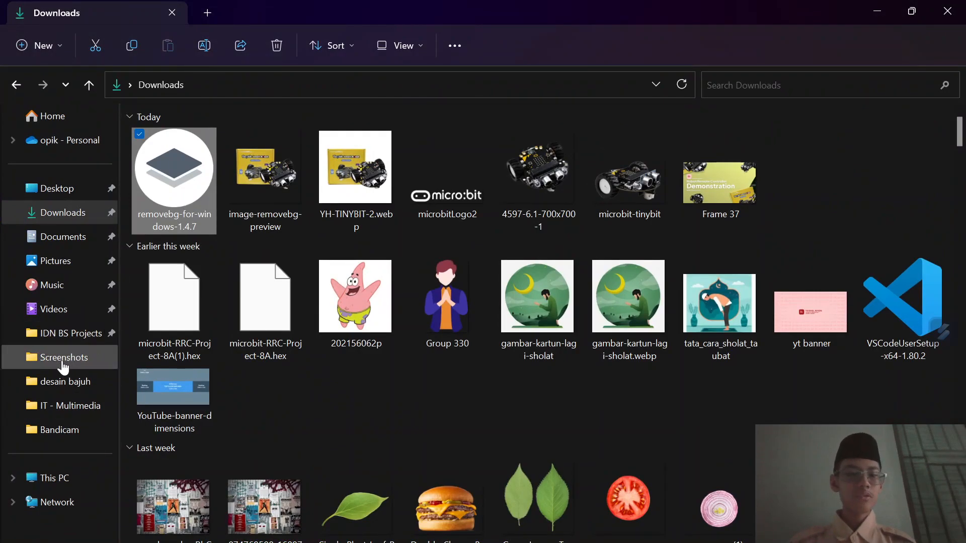
pyautogui.click(76, 405)
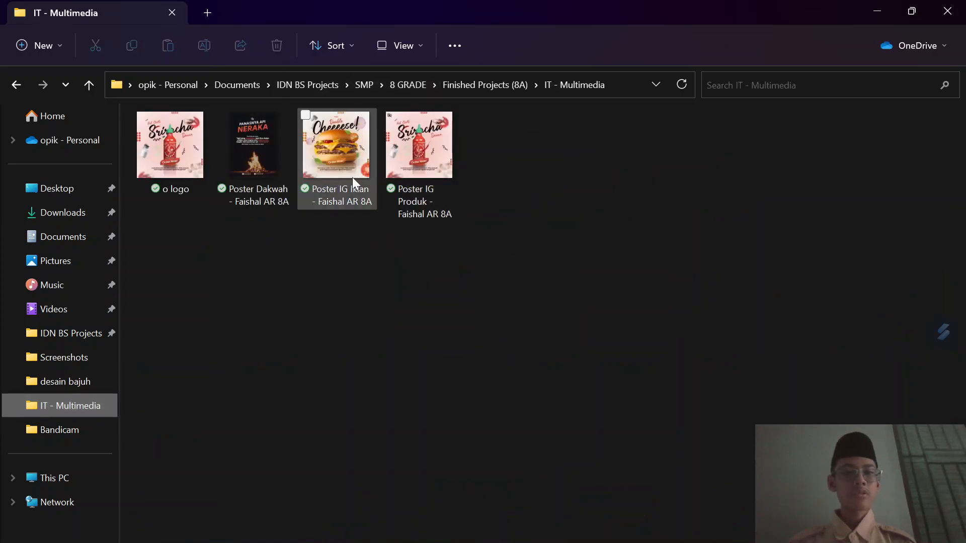
pyautogui.click(425, 151)
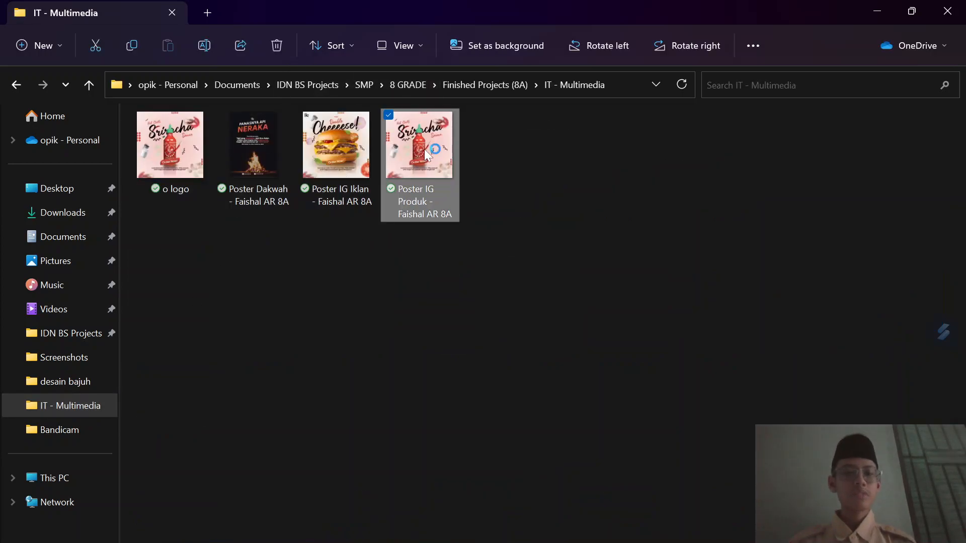
pyautogui.doubleClick(424, 149)
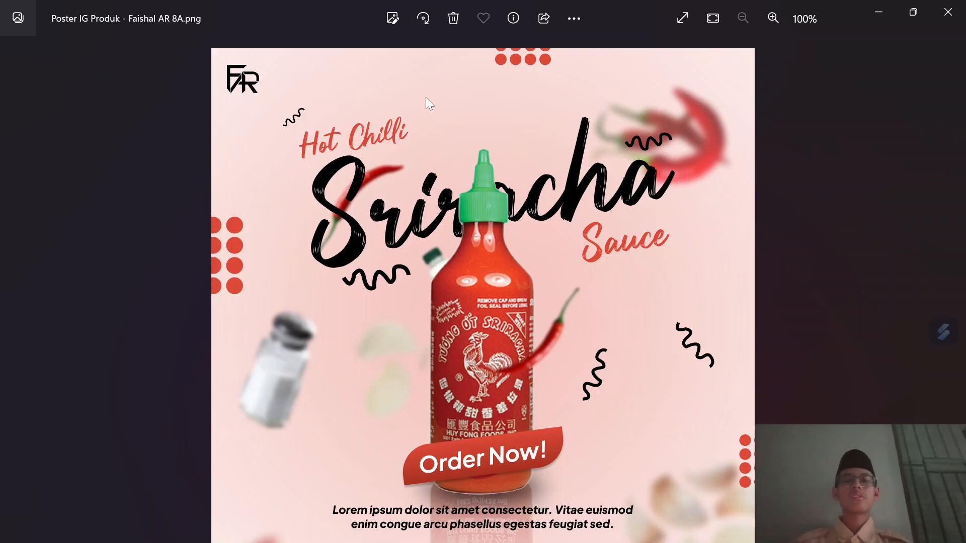
pyautogui.click(875, 10)
pyautogui.click(872, 9)
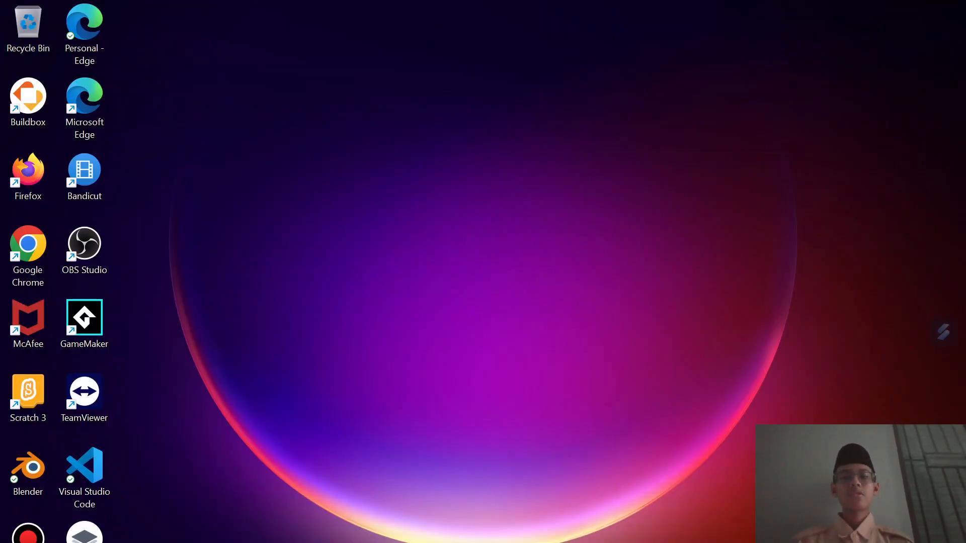
# Switch to Figma and create a new design file in Drafts
pyautogui.moveTo(669, 542)
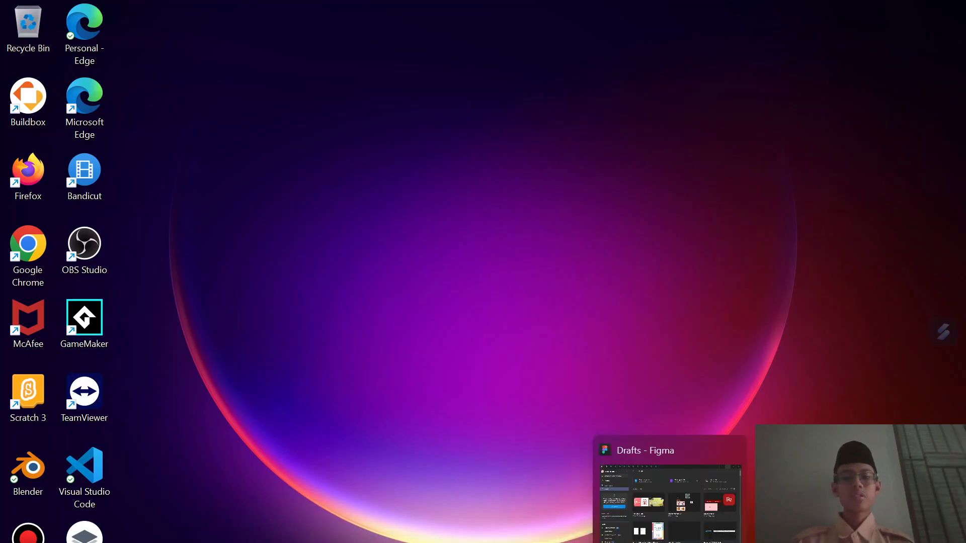
pyautogui.click(669, 542)
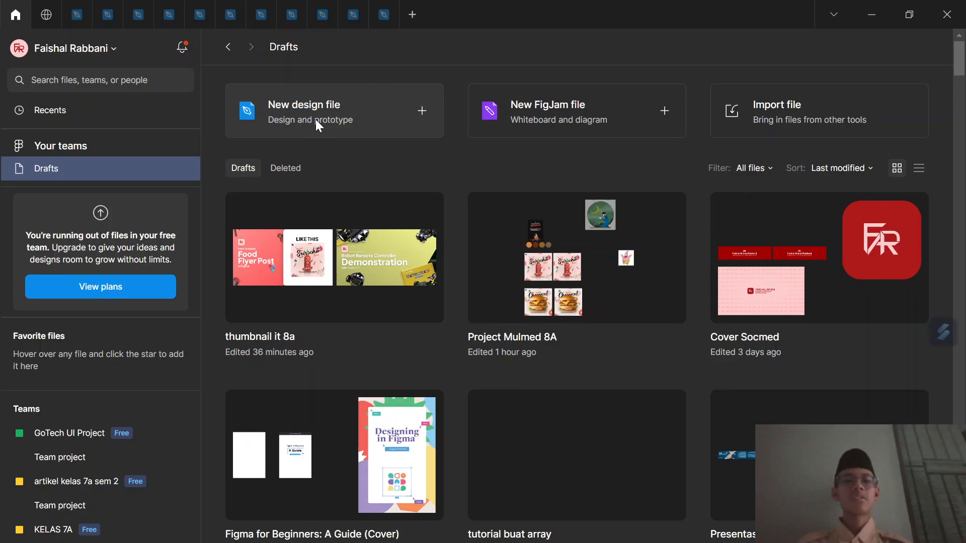
pyautogui.click(357, 120)
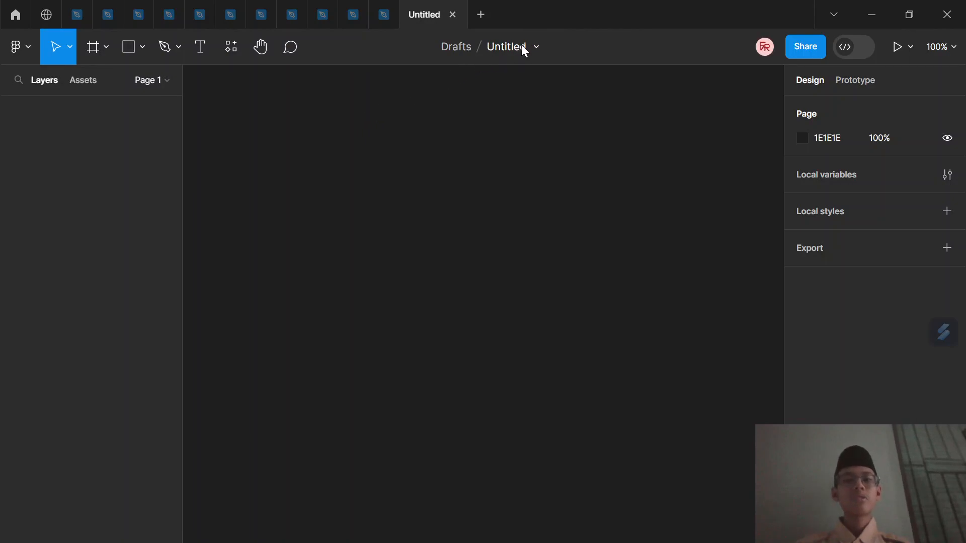
# Rename the untitled design file as Food Flyer Poster
pyautogui.click(521, 46)
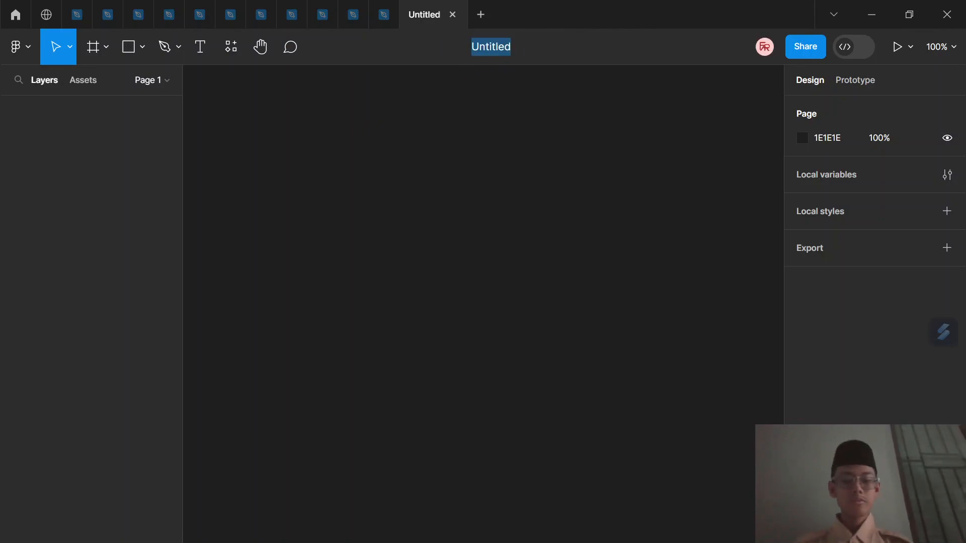
pyautogui.write('F')
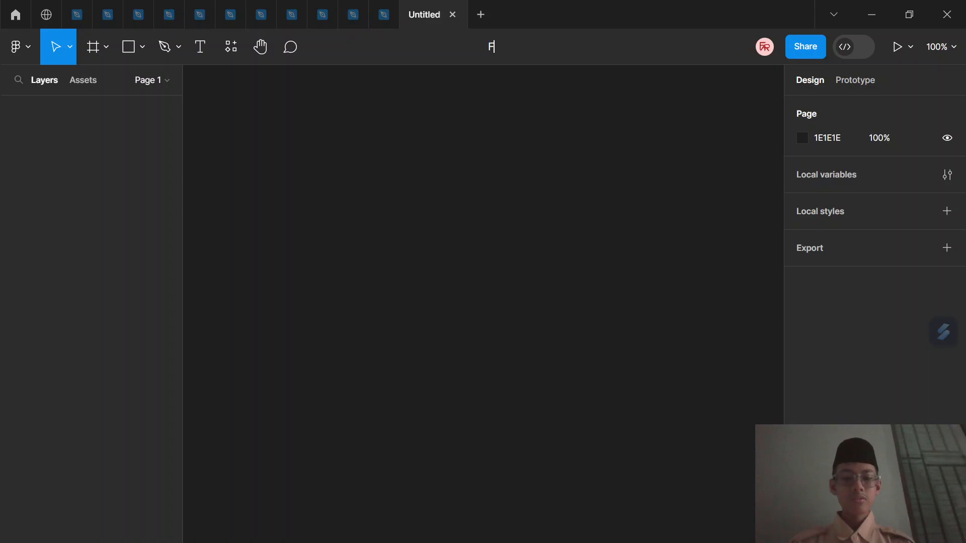
pyautogui.write('ood Flyer Post')
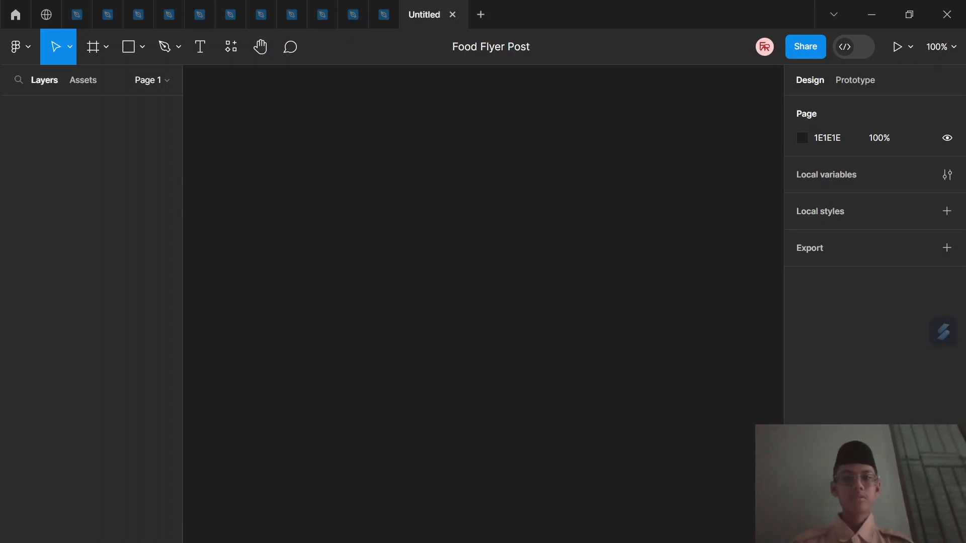
pyautogui.write('er')
pyautogui.press('Return')
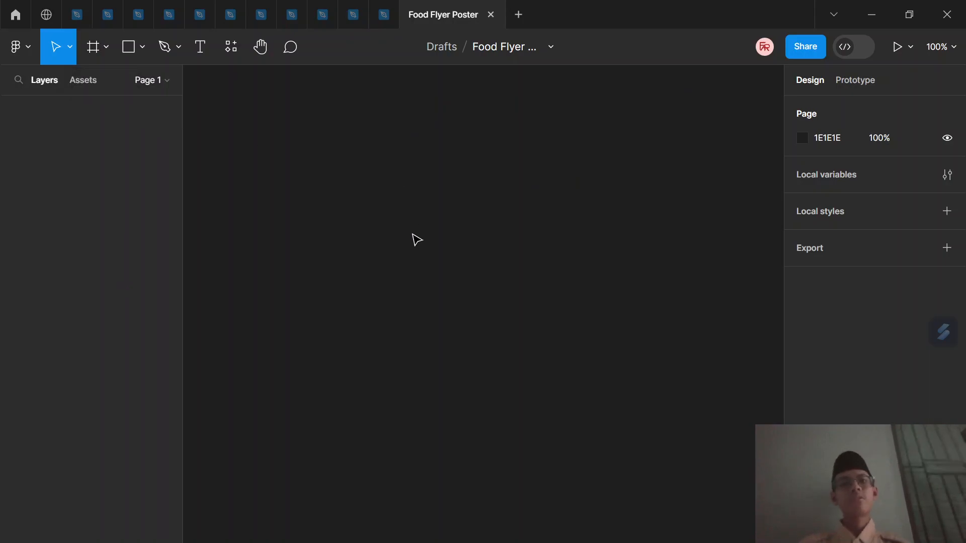
# Create a 1080×1080 frame from the Instagram post preset under social media
pyautogui.click(95, 49)
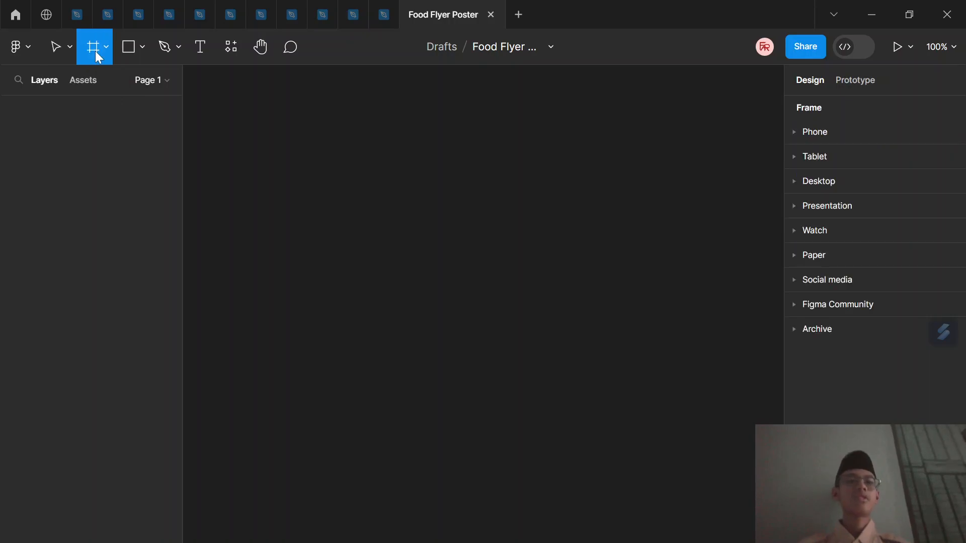
pyautogui.click(808, 285)
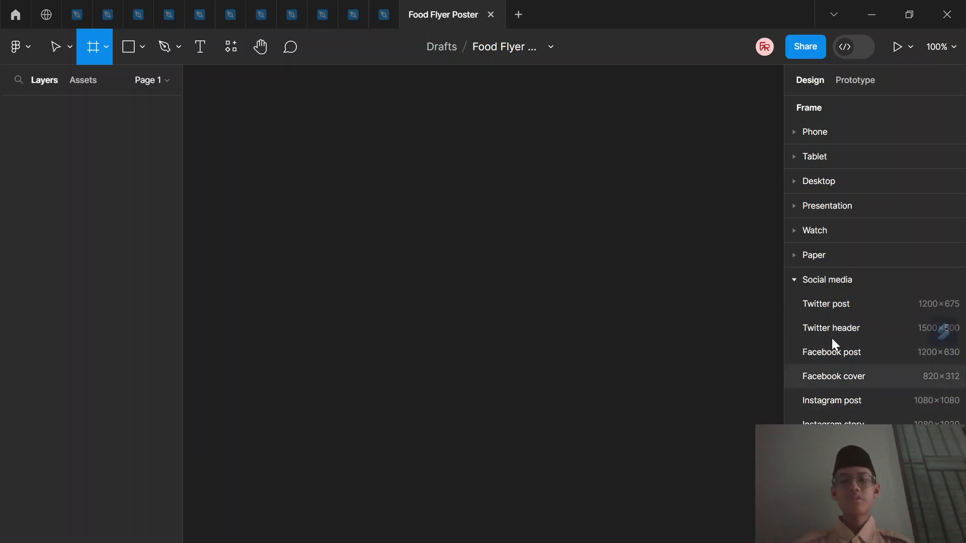
pyautogui.click(828, 406)
pyautogui.click(763, 279)
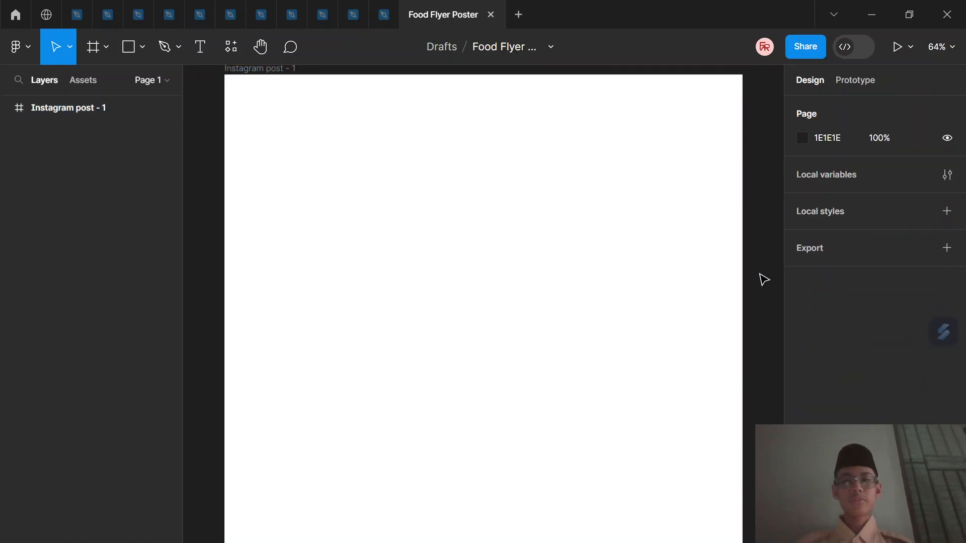
pyautogui.press('-')
pyautogui.press('-')
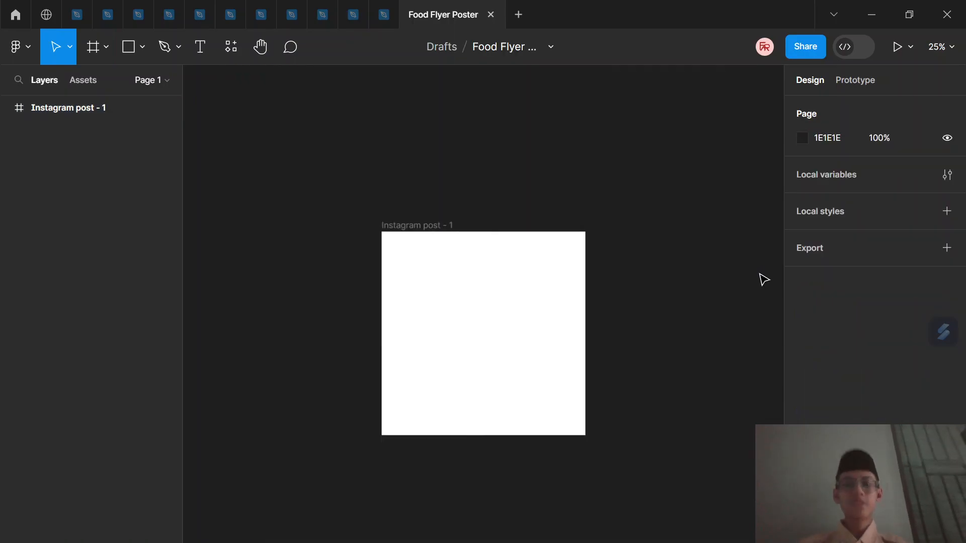
# Place the sauce bottle image 22610 from Downloads and move it to the centre of the Instagram post frame
pyautogui.click(141, 48)
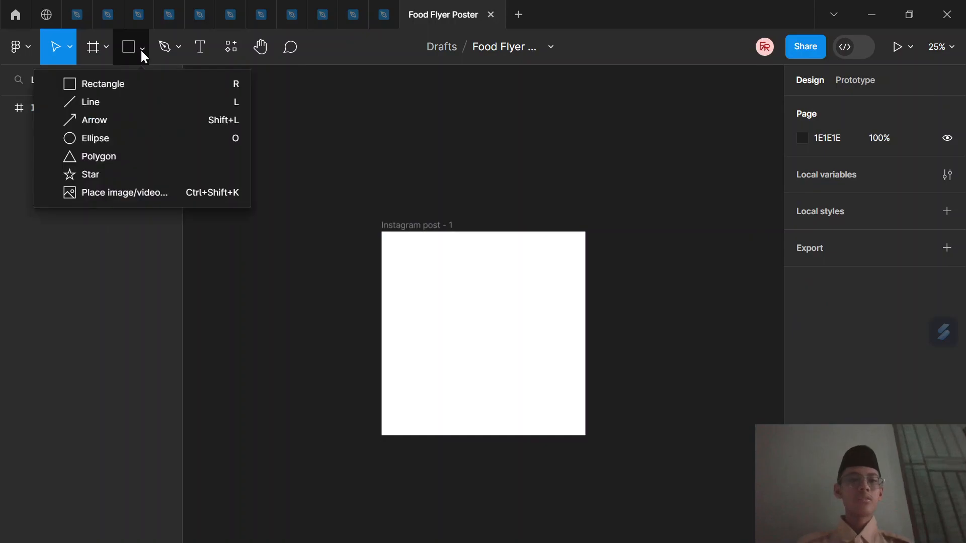
pyautogui.click(119, 194)
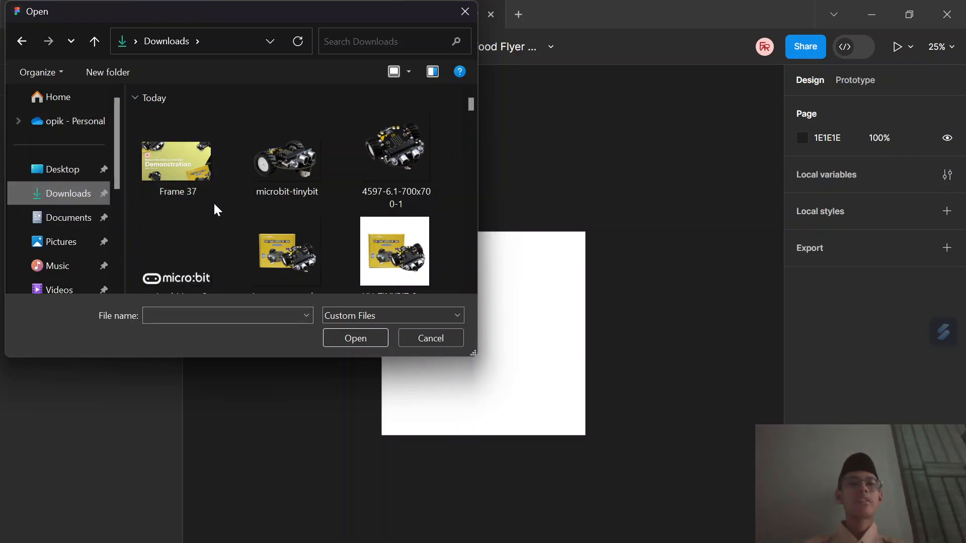
pyautogui.scroll(-1, 214, 202)
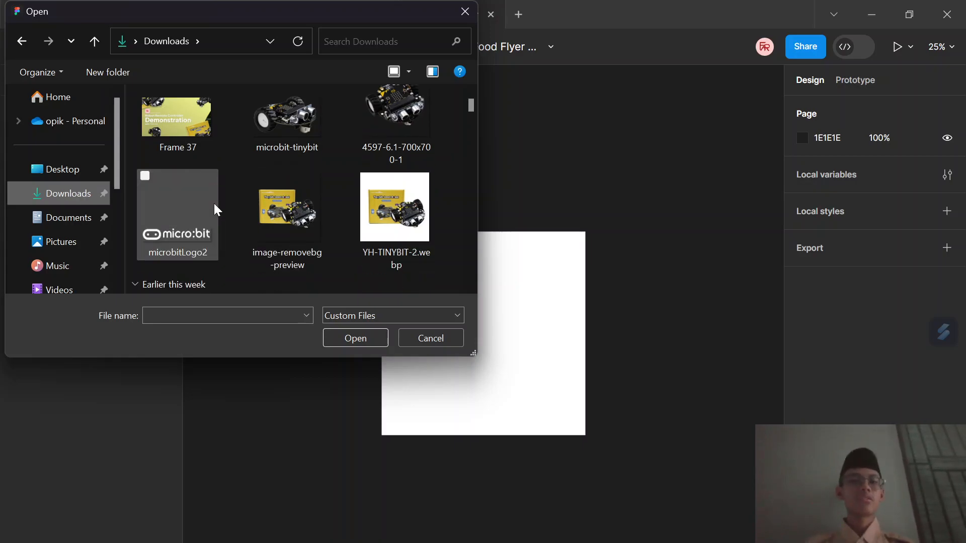
pyautogui.scroll(-3, 213, 203)
pyautogui.scroll(-5, 213, 203)
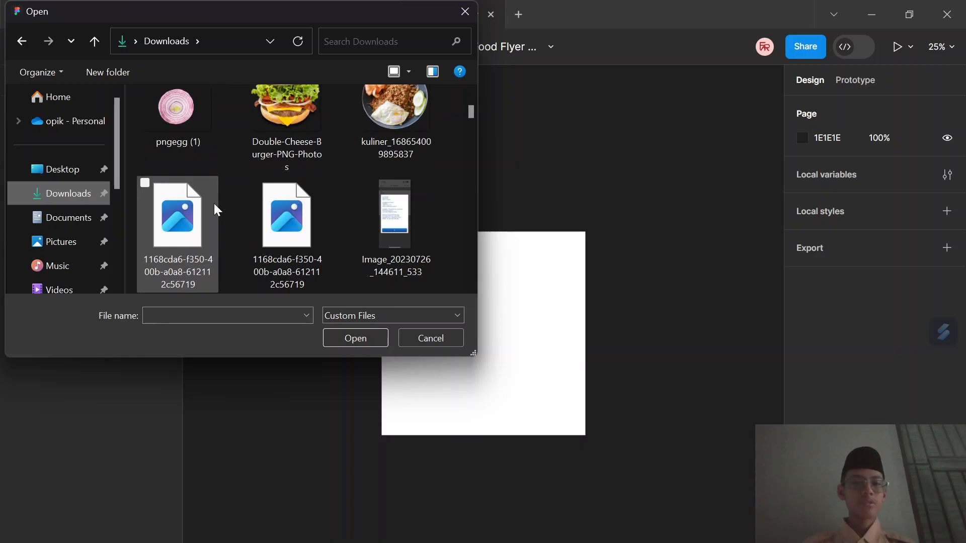
pyautogui.scroll(-3, 213, 203)
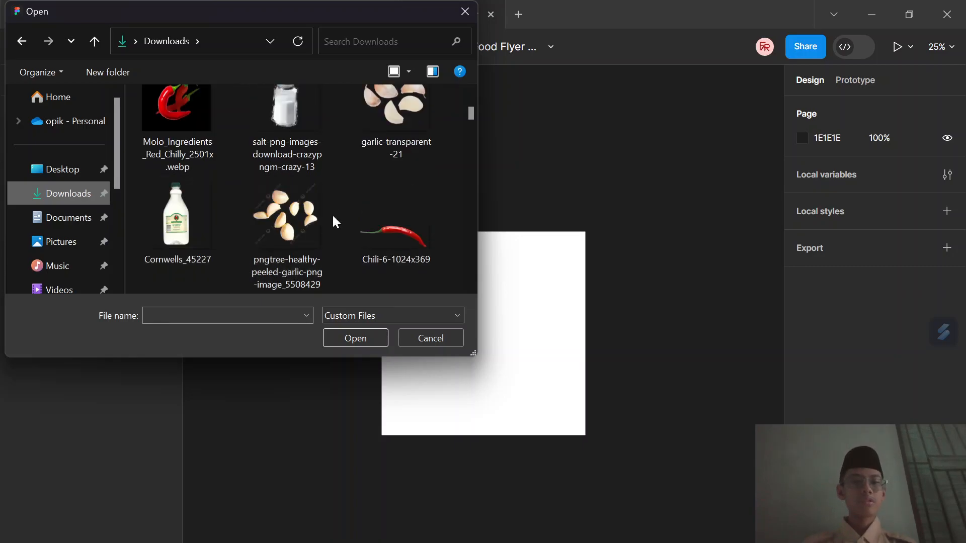
pyautogui.scroll(-3, 332, 214)
pyautogui.scroll(1, 332, 214)
pyautogui.scroll(2, 332, 213)
pyautogui.scroll(-1, 332, 213)
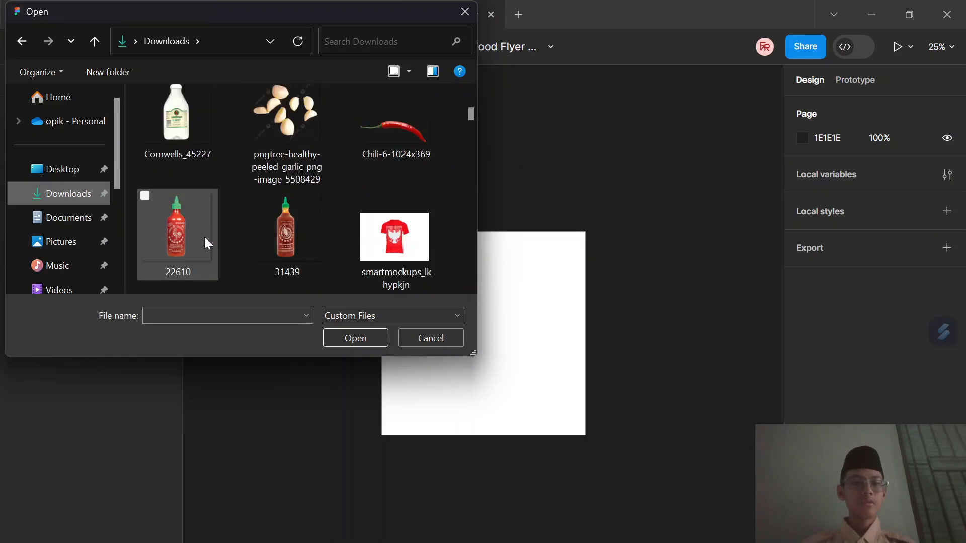
pyautogui.click(287, 241)
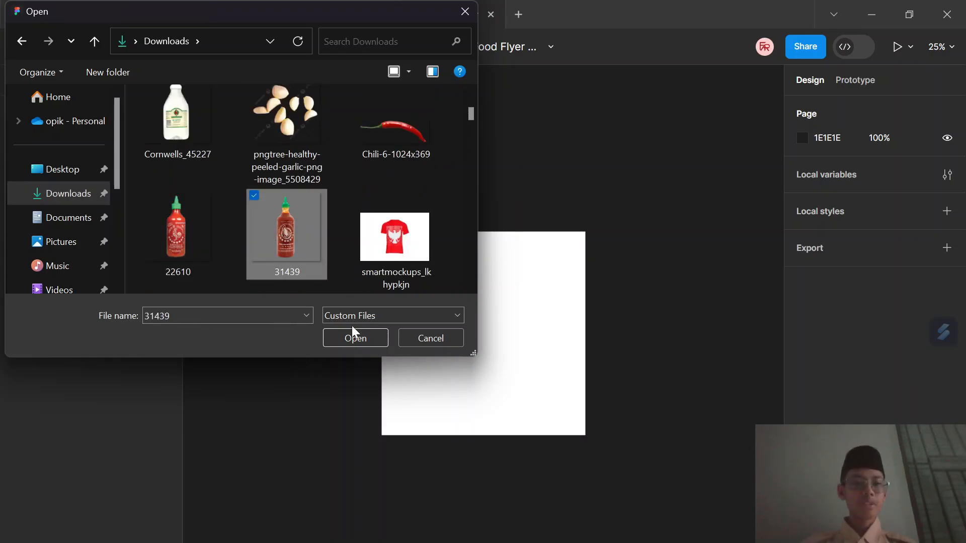
pyautogui.click(206, 240)
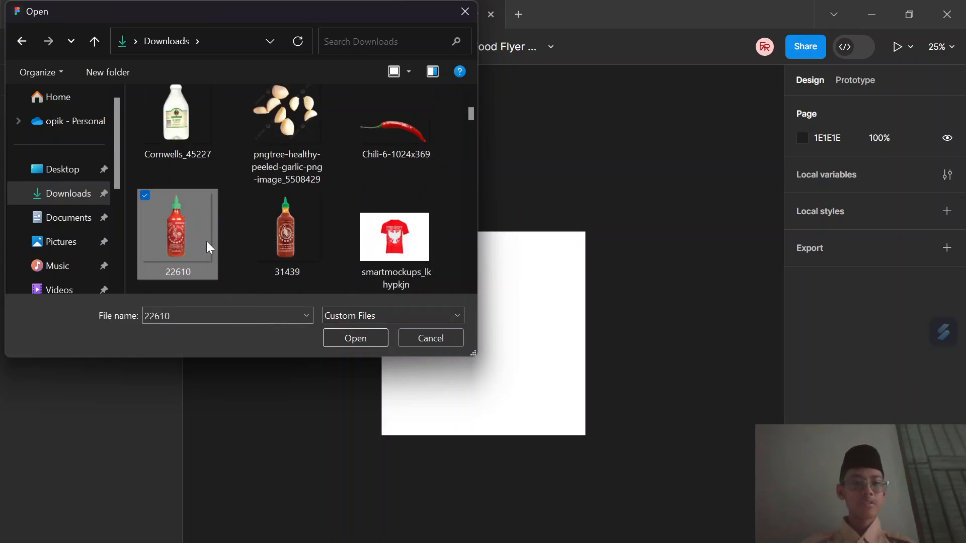
pyautogui.click(339, 336)
pyautogui.click(261, 266)
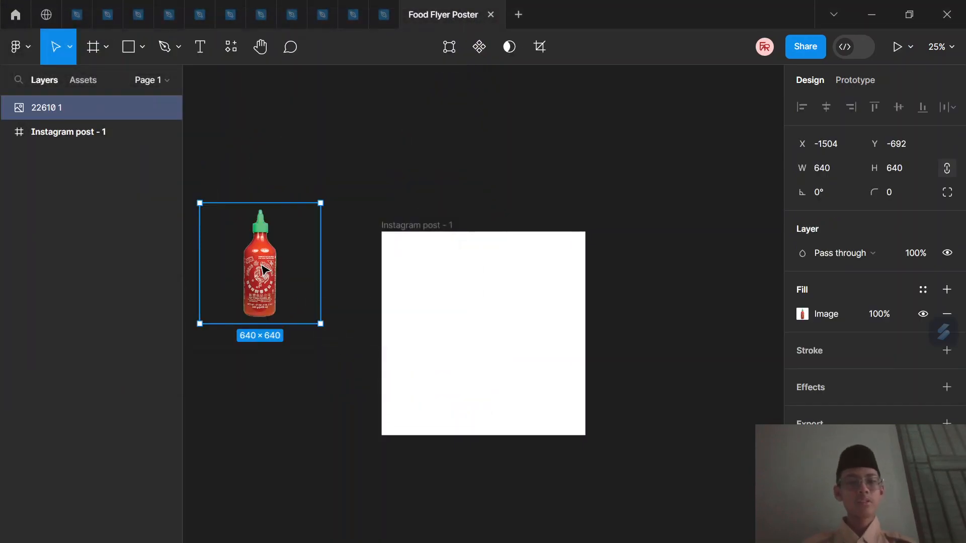
pyautogui.moveTo(281, 275); pyautogui.dragTo(489, 337)
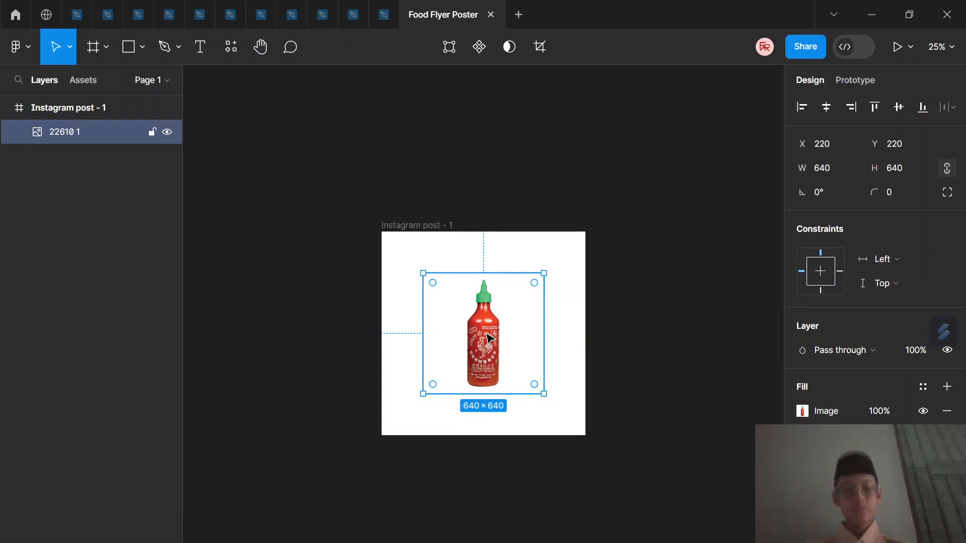
pyautogui.click(609, 482)
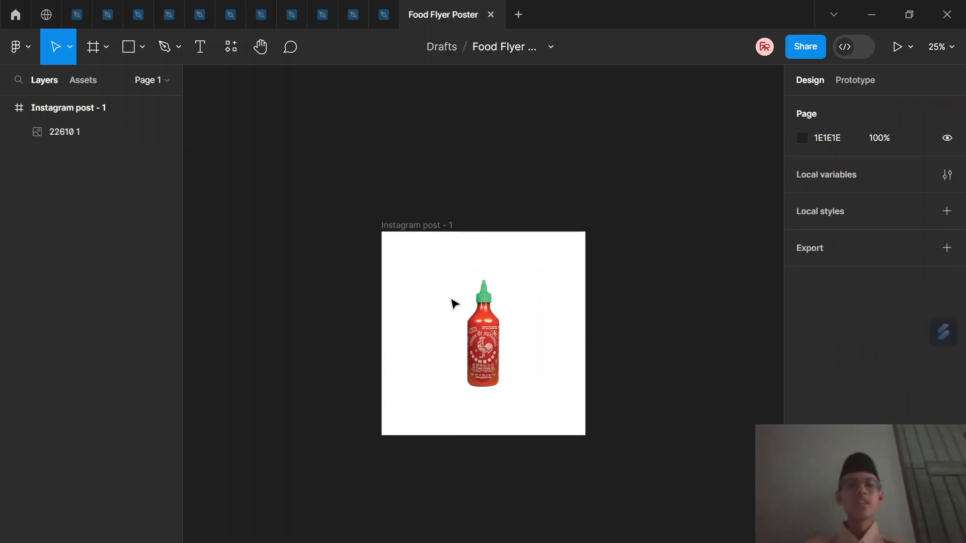
# Import the Molo red chilli, salt, garlic-transparent-21, Cornwells_45227 and Chili-6-1024x369 images from Downloads for placing
pyautogui.click(143, 48)
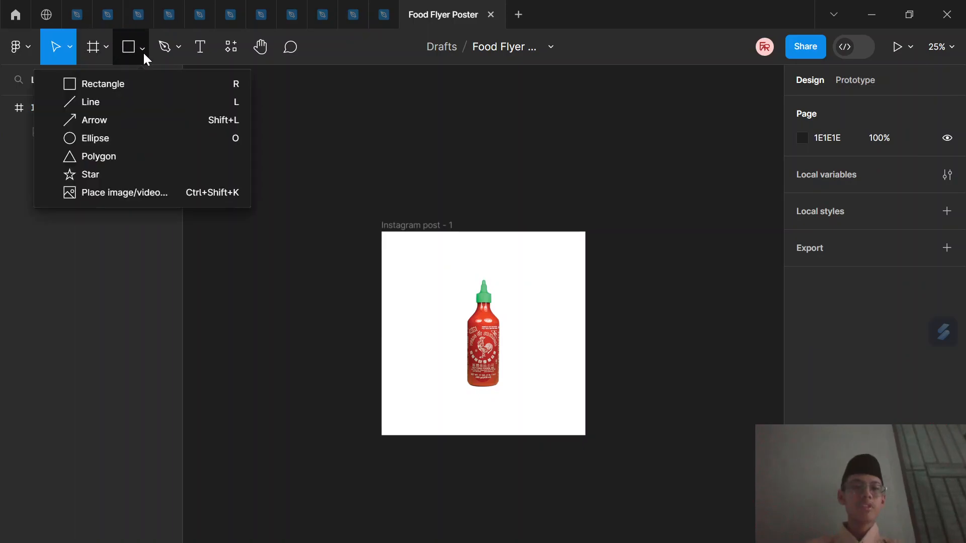
pyautogui.click(160, 193)
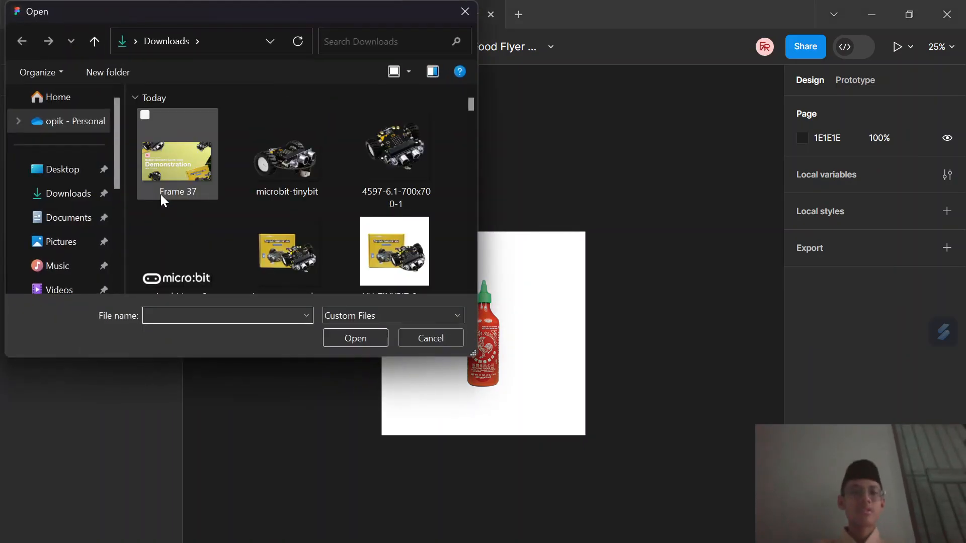
pyautogui.scroll(-10, 251, 188)
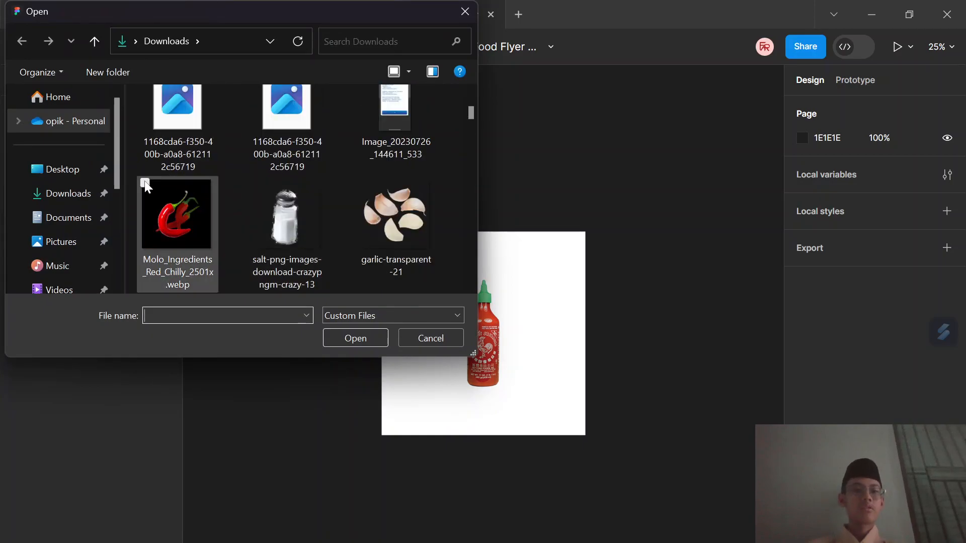
pyautogui.click(211, 201)
pyautogui.click(254, 183)
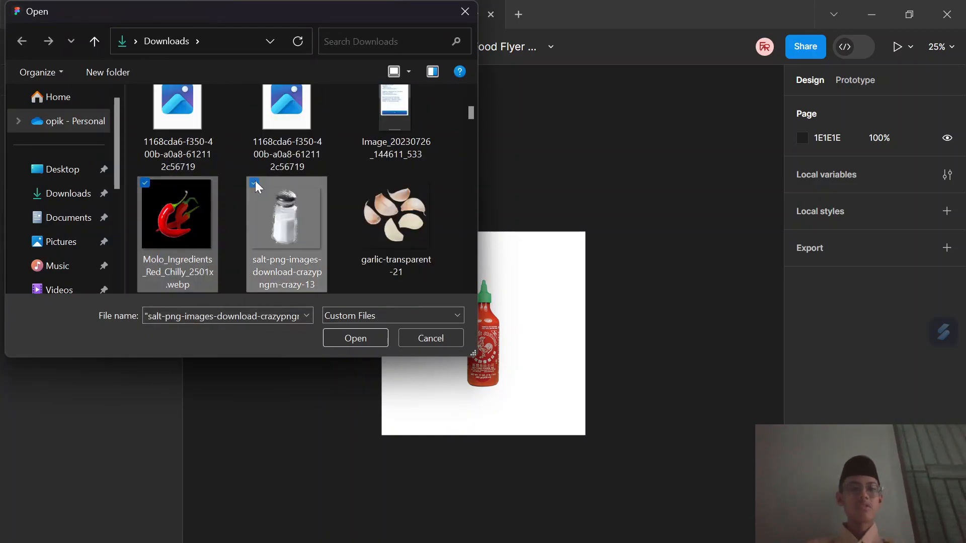
pyautogui.click(364, 183)
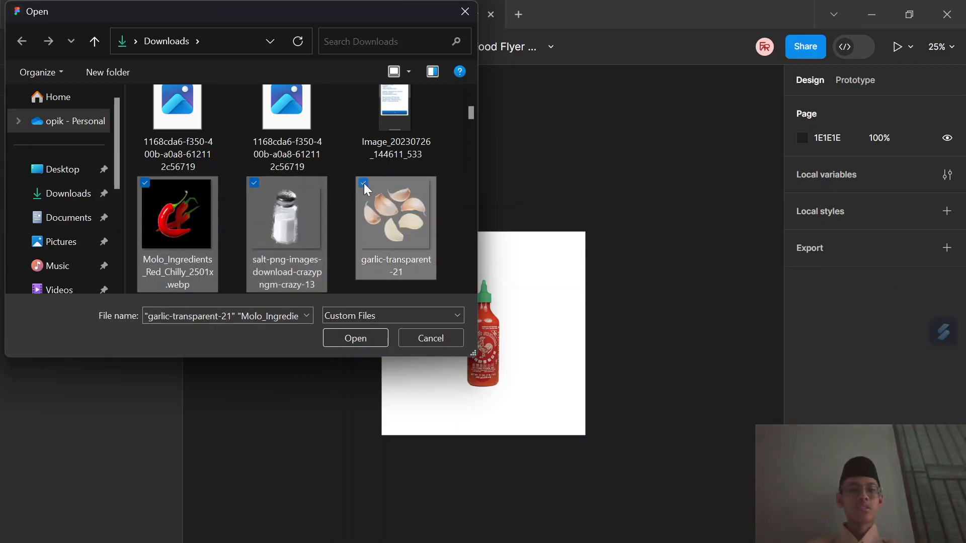
pyautogui.scroll(-1, 364, 183)
pyautogui.click(144, 182)
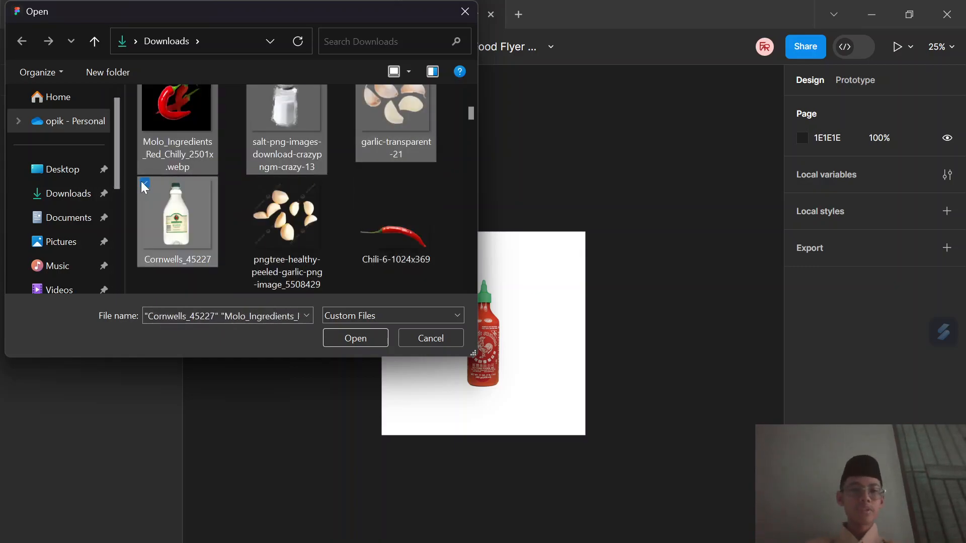
pyautogui.click(362, 184)
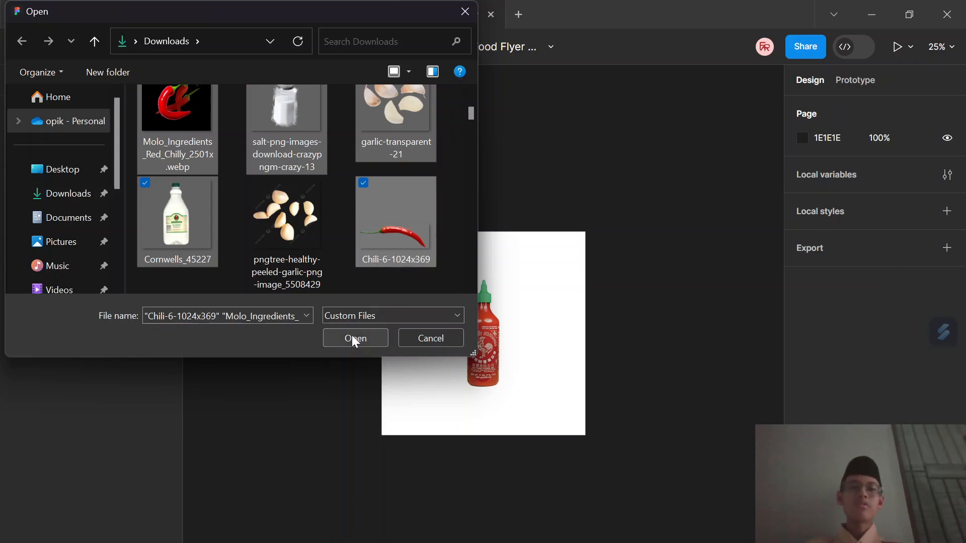
pyautogui.scroll(-2, 370, 235)
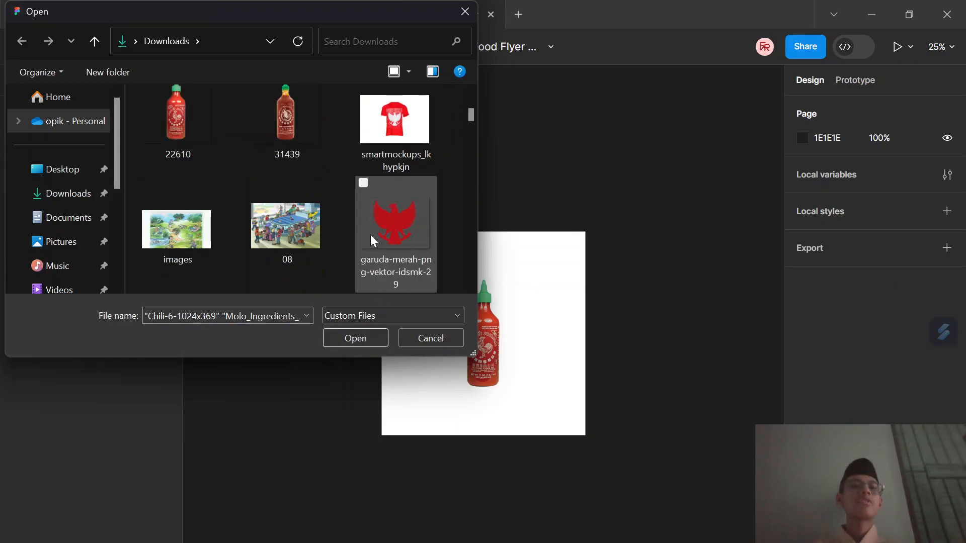
pyautogui.scroll(3, 370, 234)
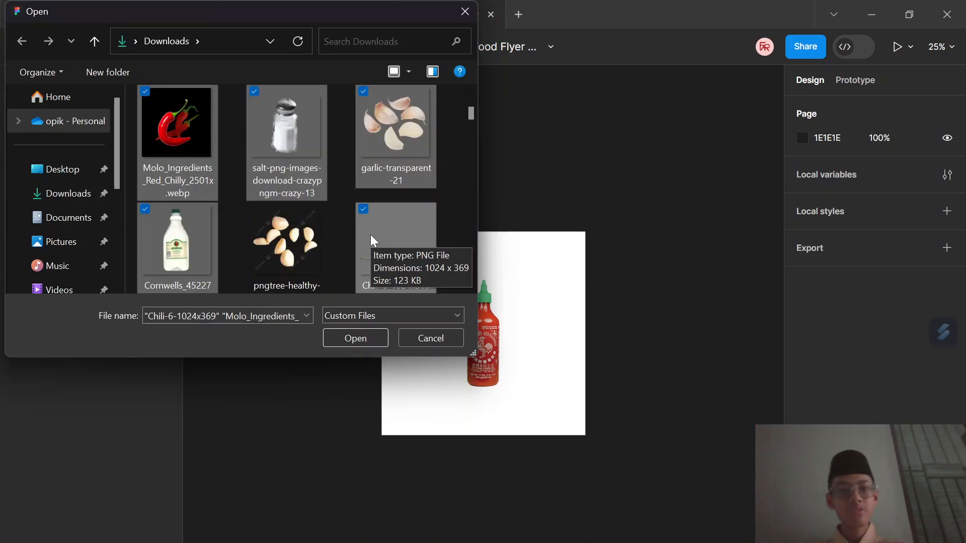
pyautogui.click(338, 340)
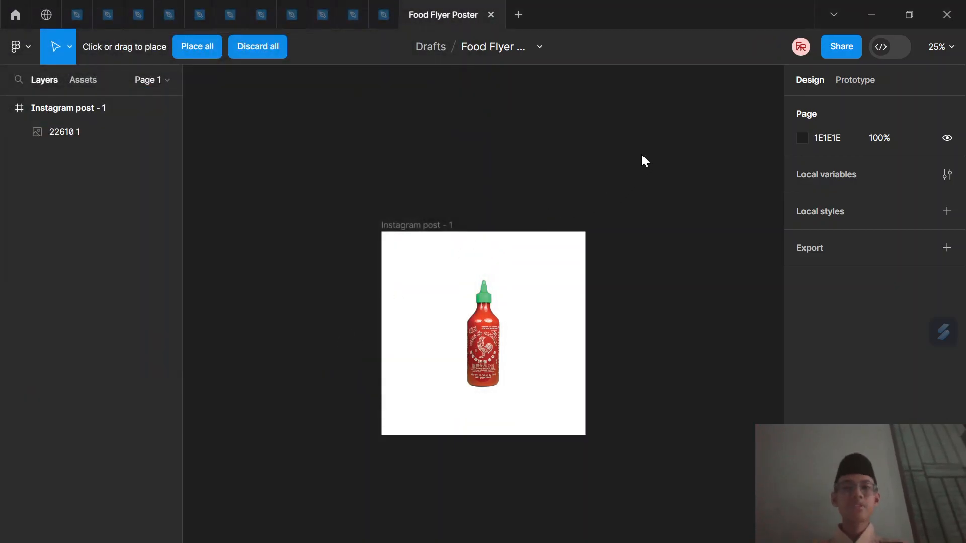
# Place the single chilli, vinegar bottle, garlic, salt shaker and red chilli bunch one by one around the Instagram post frame
pyautogui.click(659, 128)
pyautogui.click(478, 131)
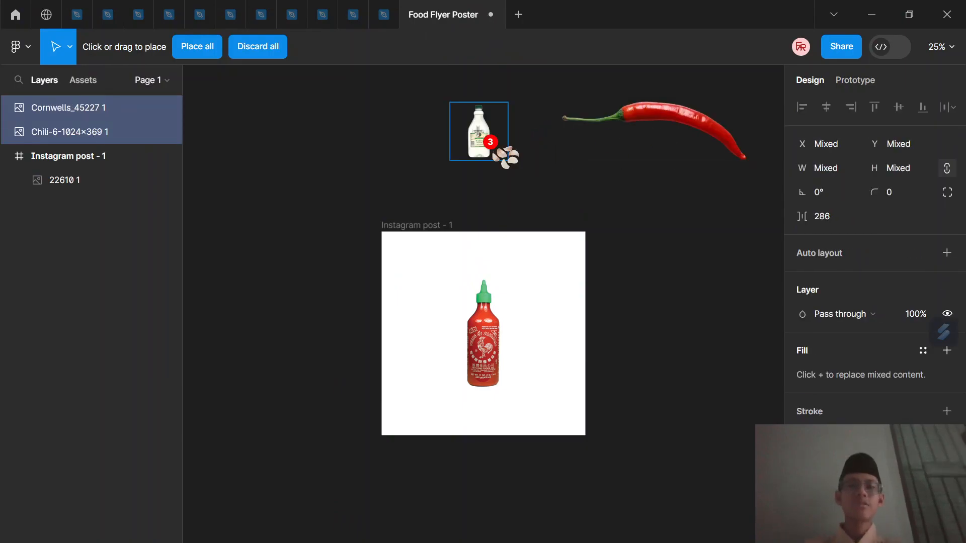
pyautogui.click(308, 121)
pyautogui.click(258, 248)
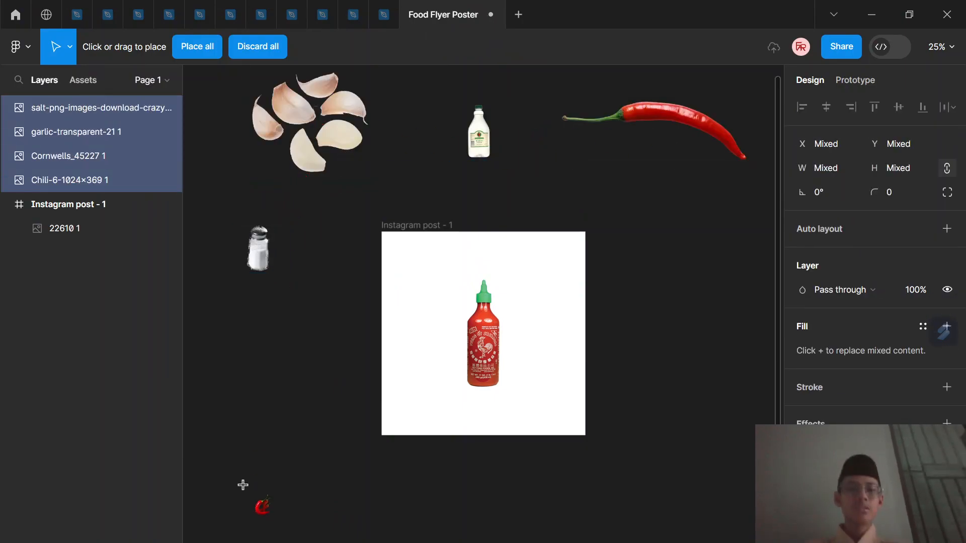
pyautogui.click(265, 356)
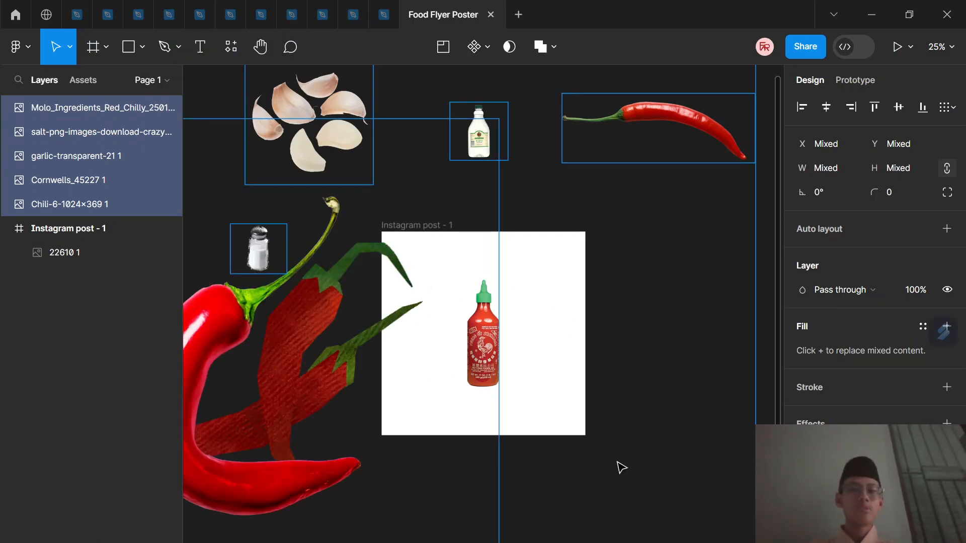
pyautogui.click(640, 458)
# Move the oversized red chilli bunch image to the left until it is clear of the Instagram post frame
pyautogui.moveTo(234, 356); pyautogui.dragTo(276, 352)
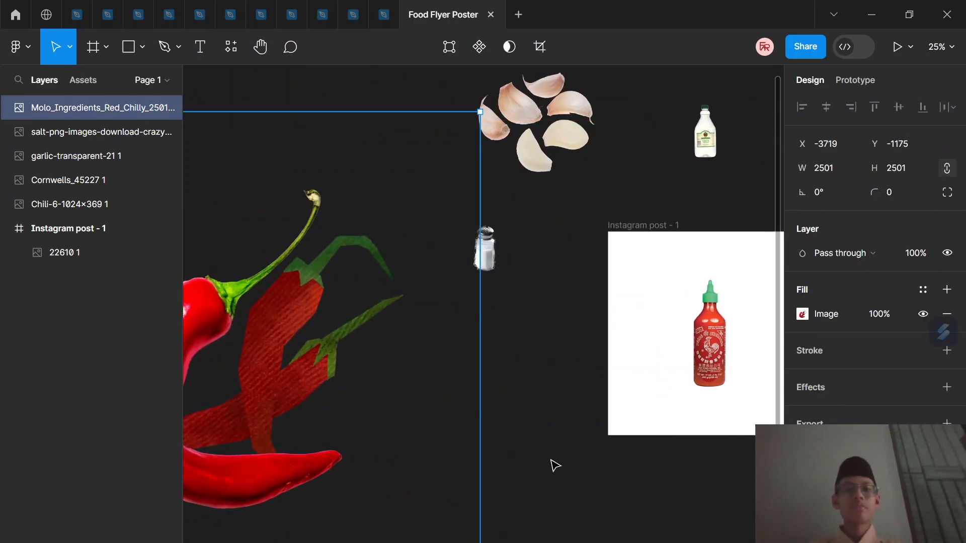
pyautogui.hscroll(5, 552, 461)
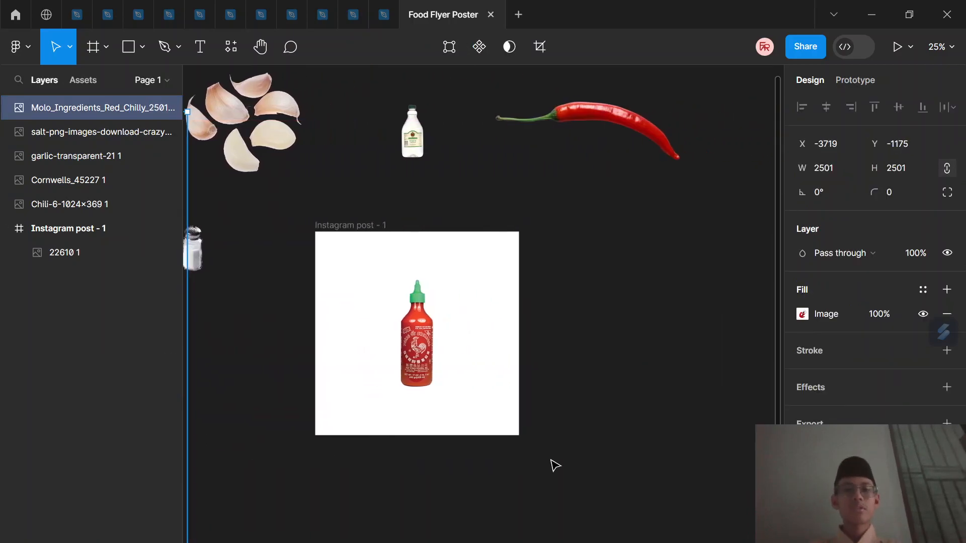
pyautogui.click(600, 432)
pyautogui.hotkey('ctrl', '=')
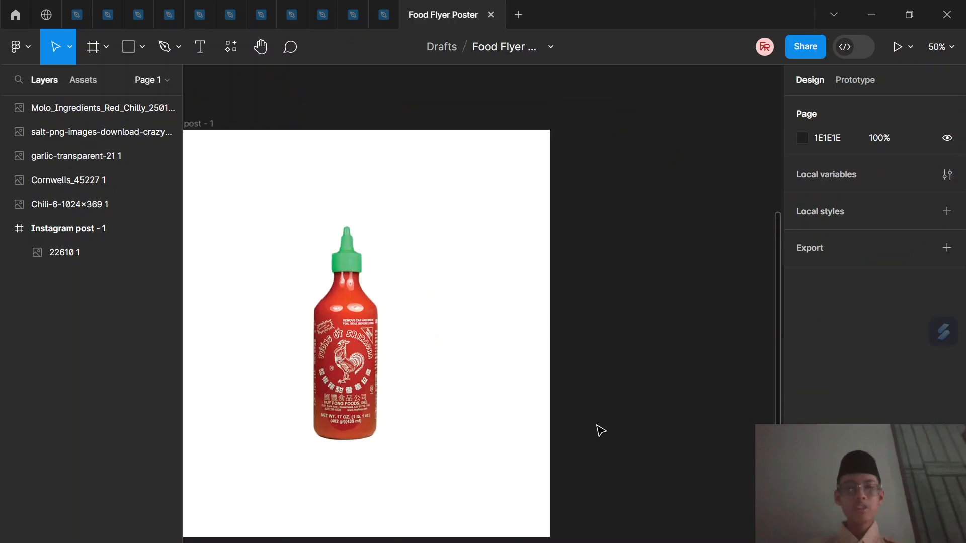
pyautogui.hscroll(-3, 600, 432)
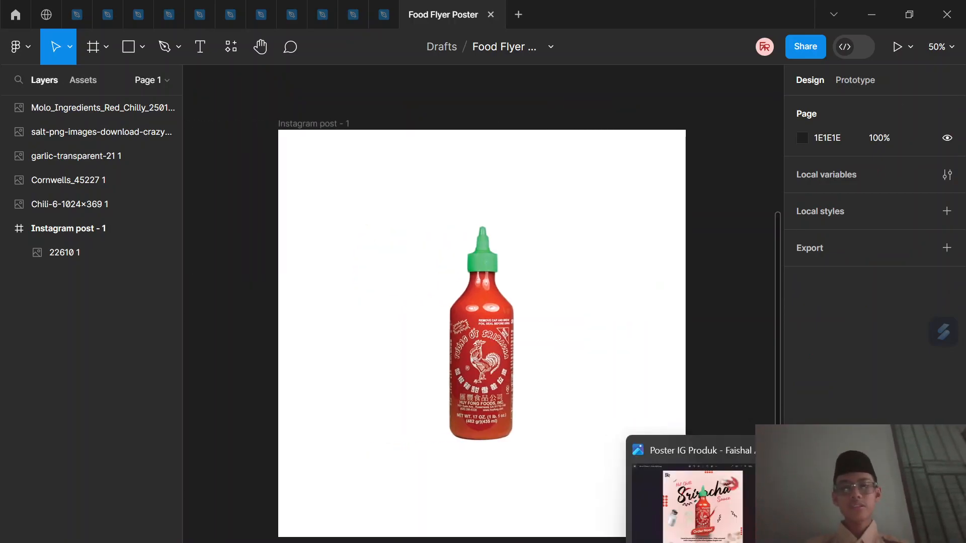
# Switch to the finished reference poster in the image viewer, examine the base of the bottle closely, and return to Figma
pyautogui.click(701, 540)
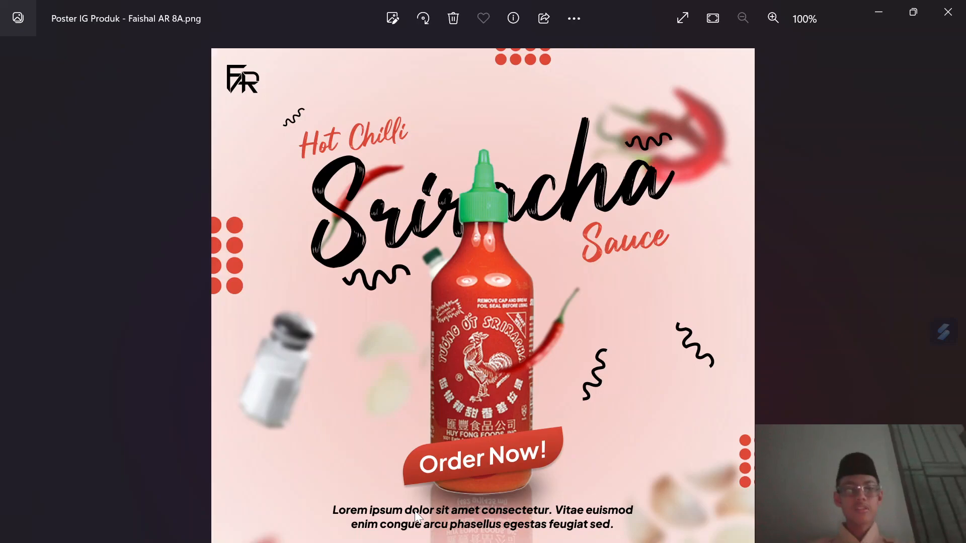
pyautogui.scroll(5, 451, 493)
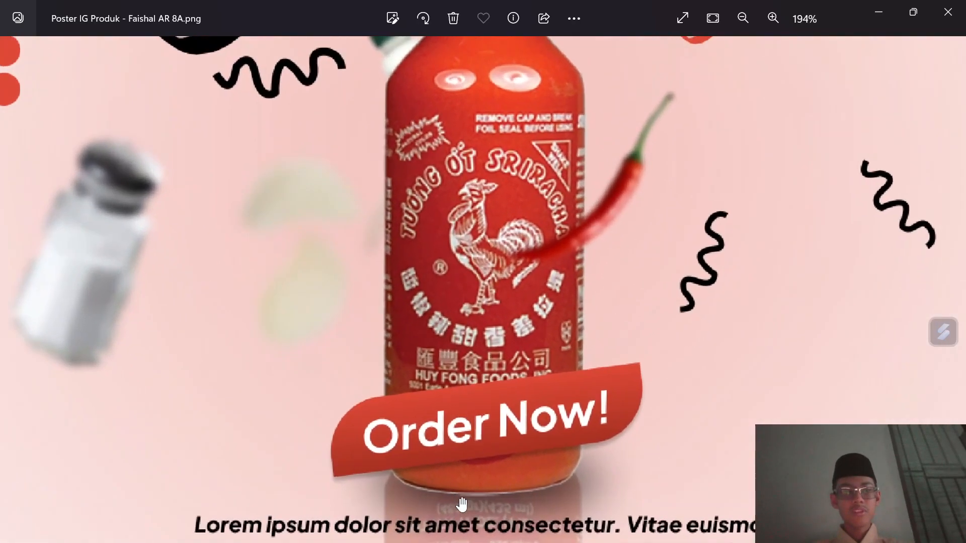
pyautogui.moveTo(458, 502); pyautogui.dragTo(468, 410)
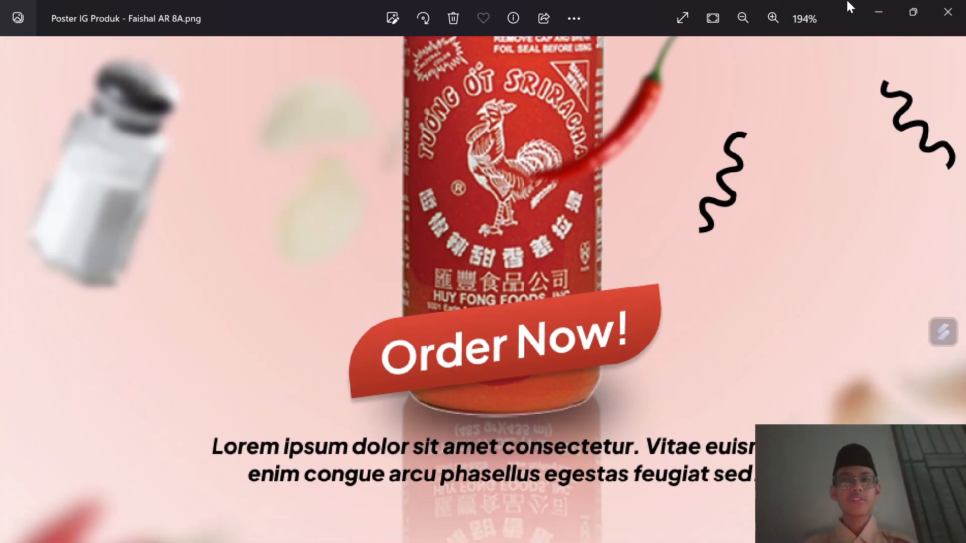
pyautogui.click(871, 11)
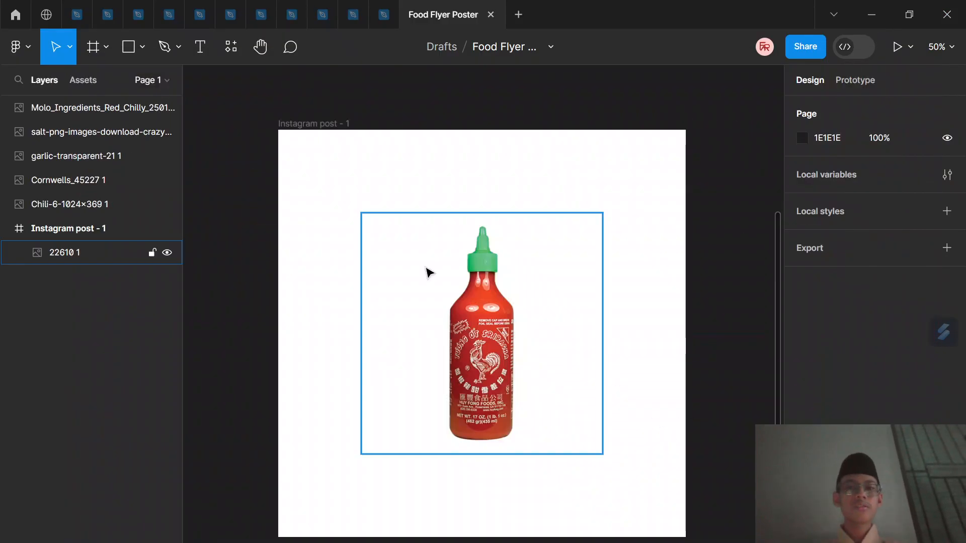
# Make a bottle reflection by duplicating the sauce bottle image, flipping the copy vertically and moving it to Y 1420 beneath the original
pyautogui.click(511, 330)
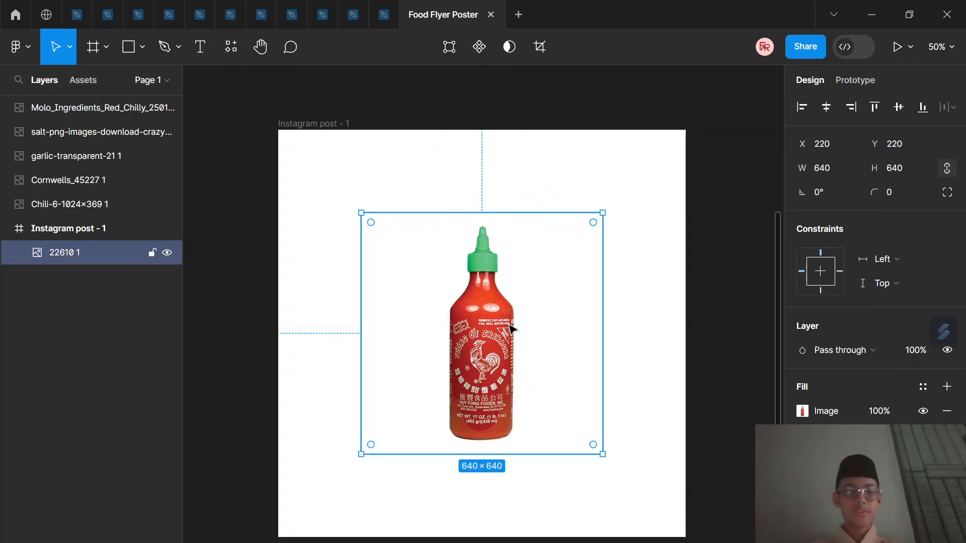
pyautogui.hotkey('ctrl', 'd')
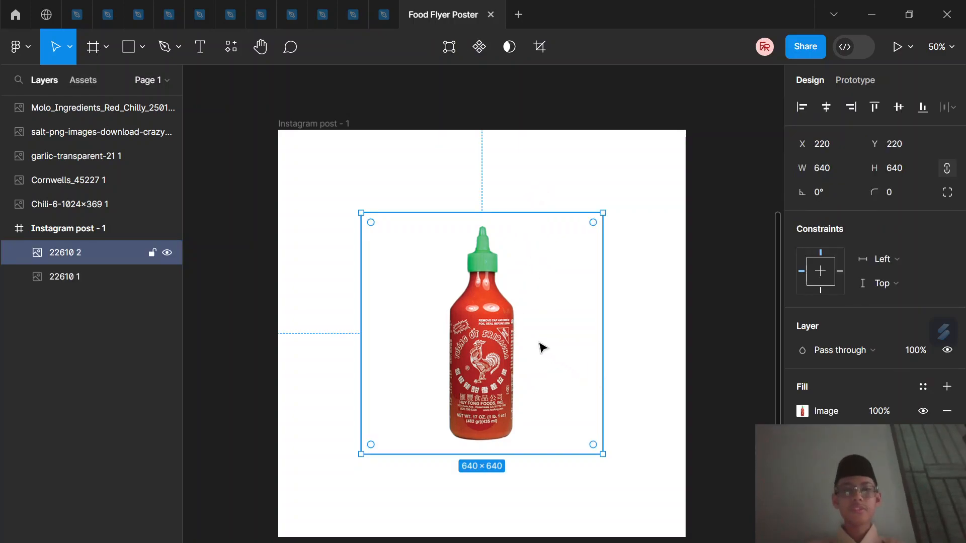
pyautogui.rightClick(468, 348)
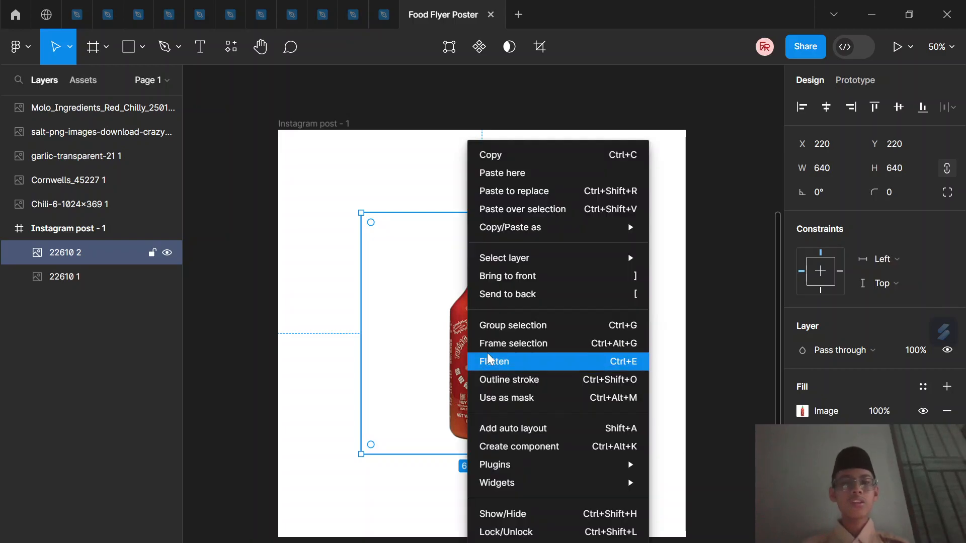
pyautogui.click(375, 93)
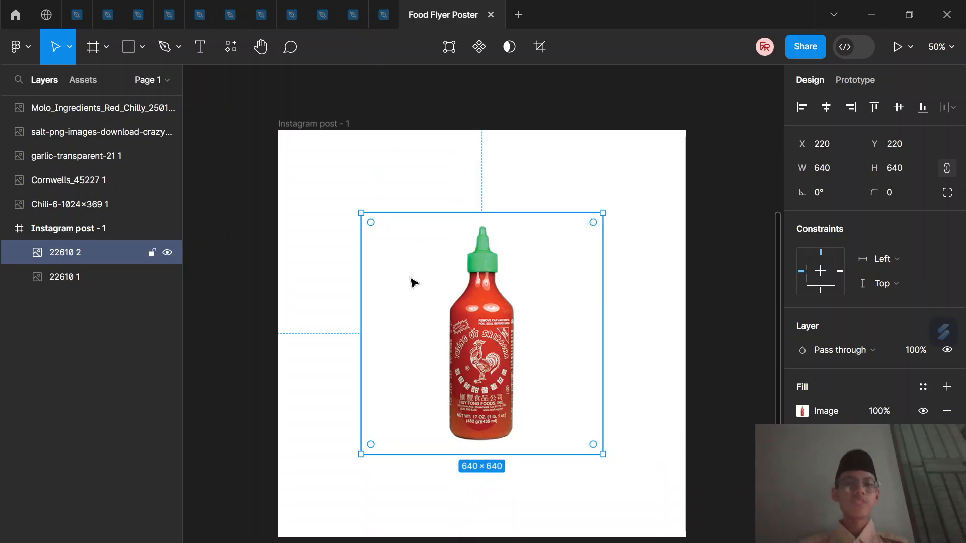
pyautogui.rightClick(456, 356)
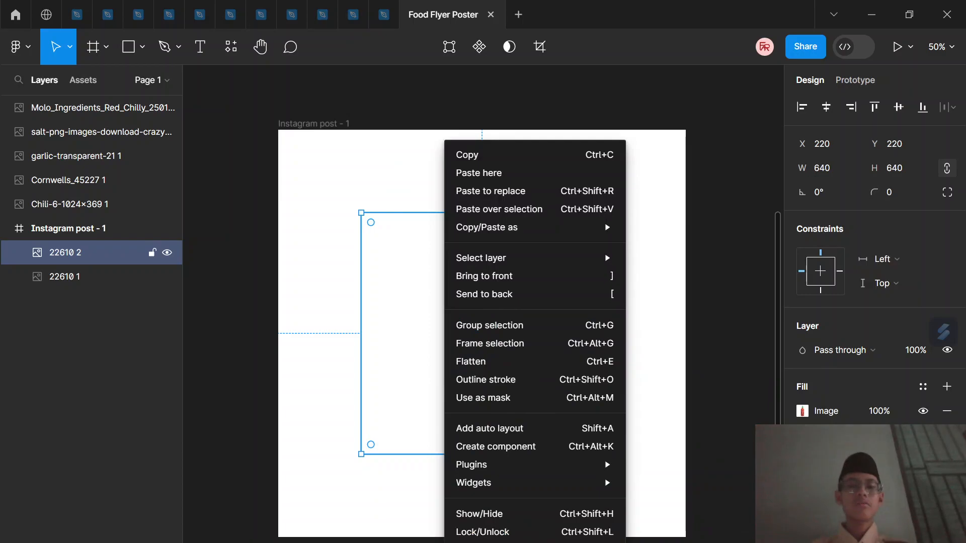
pyautogui.hotkey('shift', 'v')
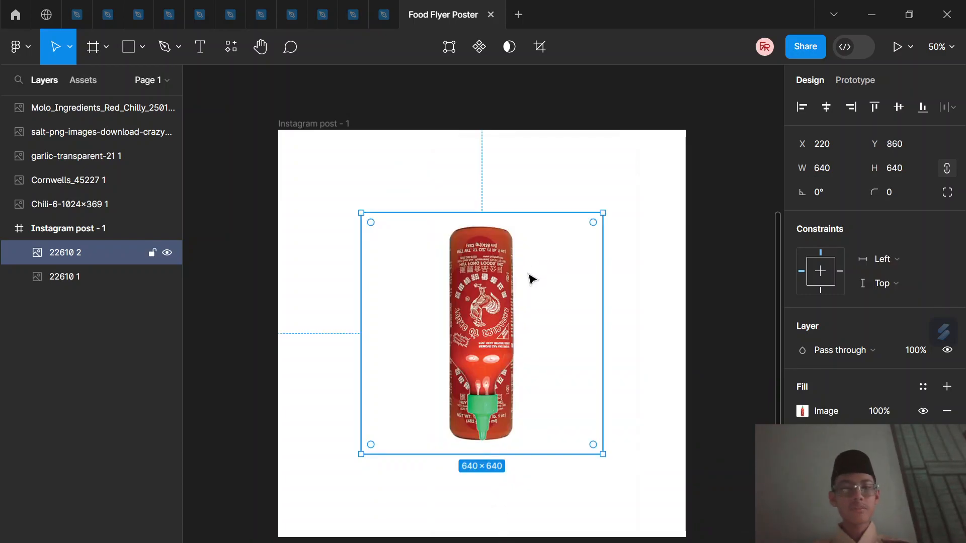
pyautogui.moveTo(541, 280); pyautogui.dragTo(539, 488)
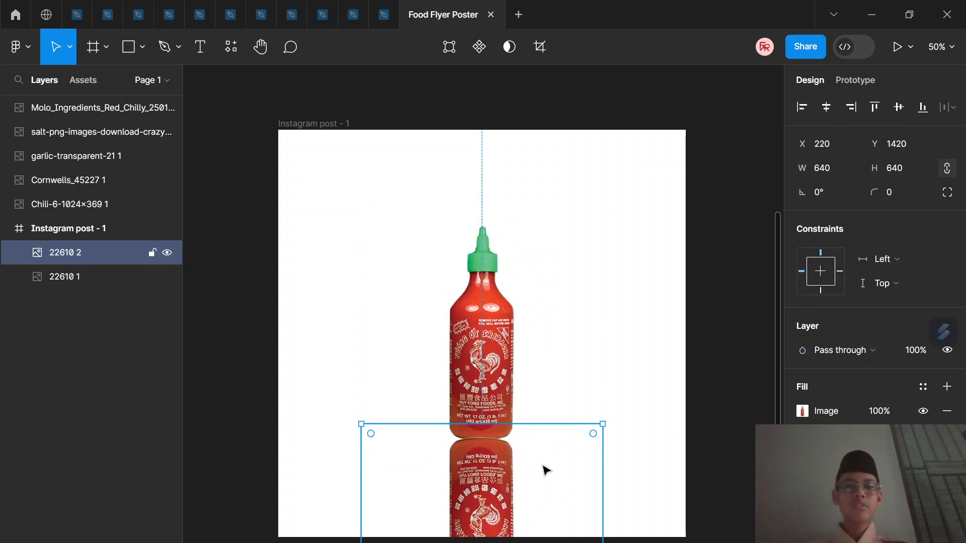
pyautogui.click(705, 369)
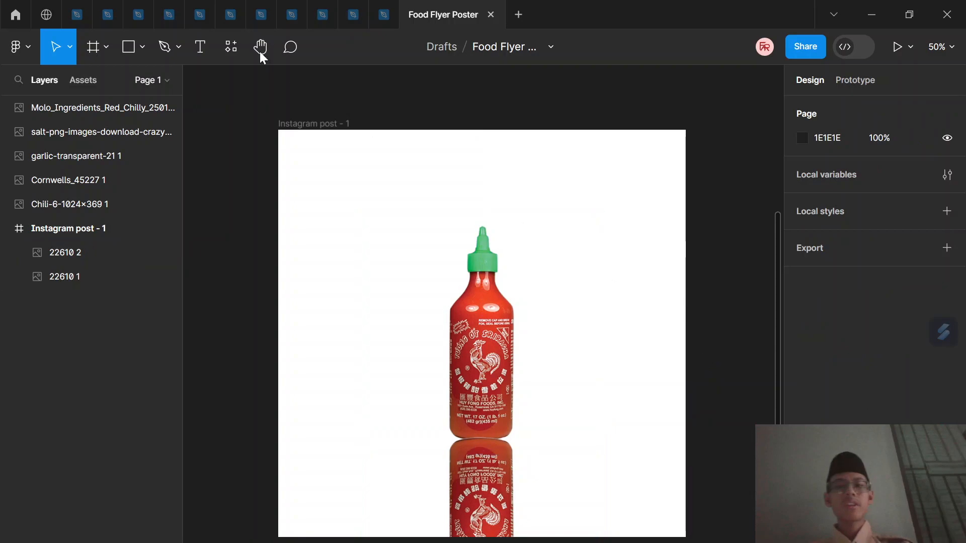
# Draw a rectangle about 506×234 over the reflected bottle and centre it horizontally in the frame
pyautogui.click(133, 46)
pyautogui.click(142, 48)
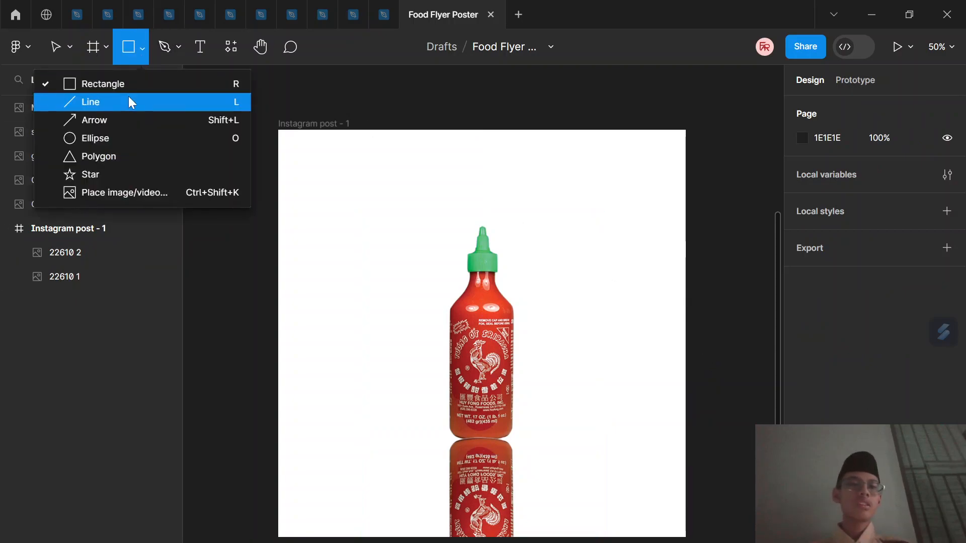
pyautogui.click(113, 80)
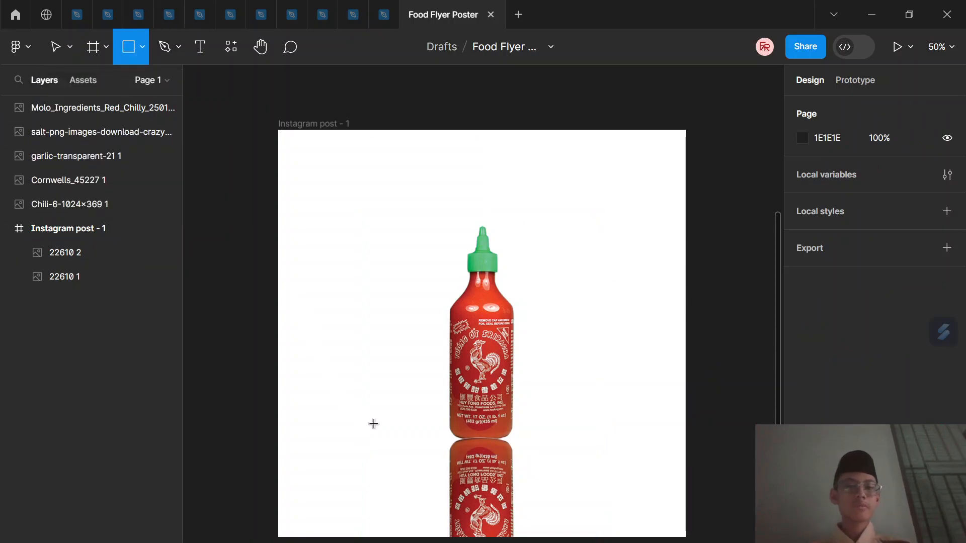
pyautogui.moveTo(379, 437)
pyautogui.mouseDown()
pyautogui.moveTo(512, 487)
pyautogui.moveTo(573, 528)
pyautogui.mouseUp()
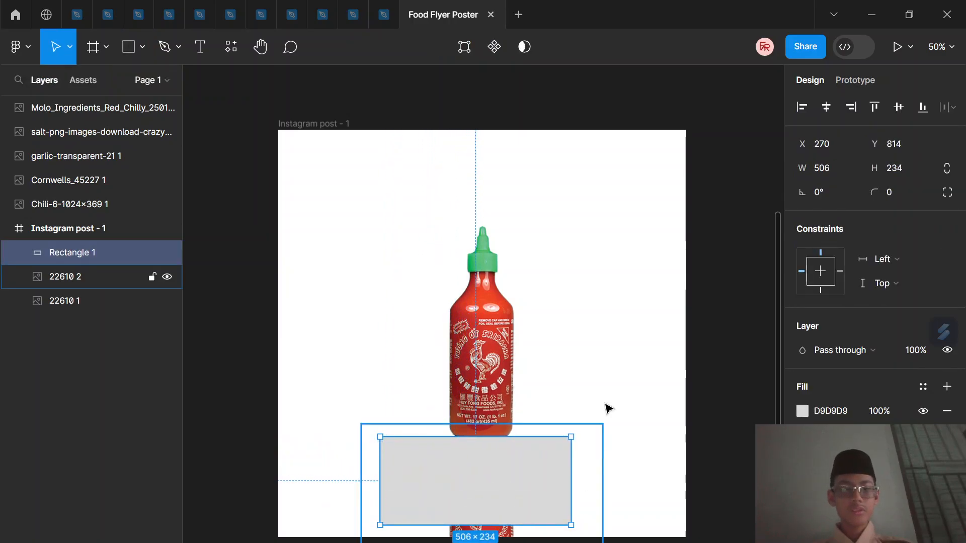
pyautogui.click(826, 112)
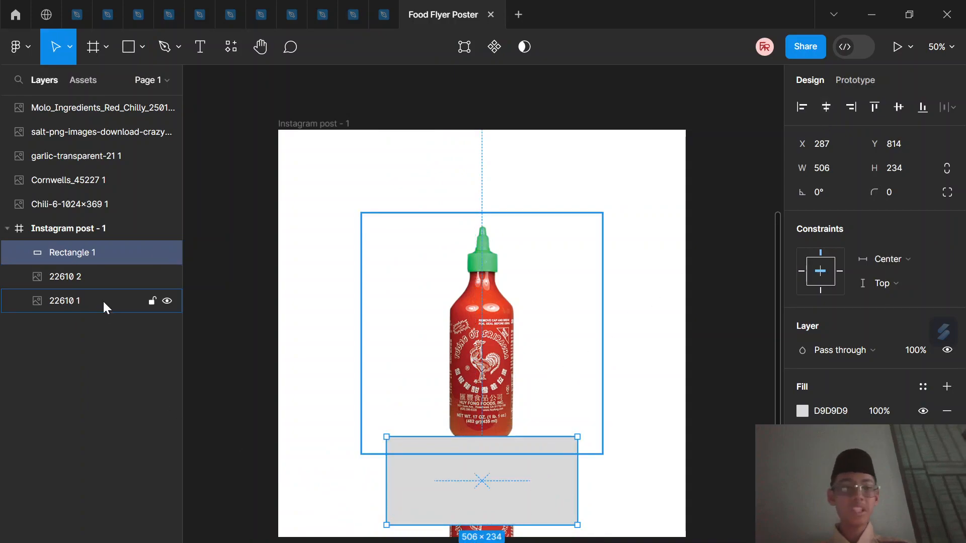
# Set the layer opacity of the flipped bottle copy to 80%
pyautogui.click(75, 280)
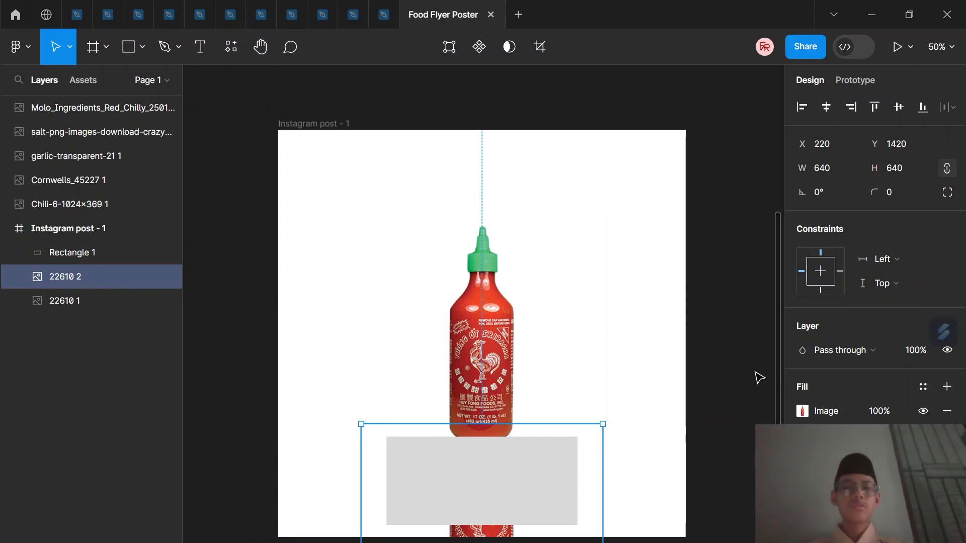
pyautogui.press('8')
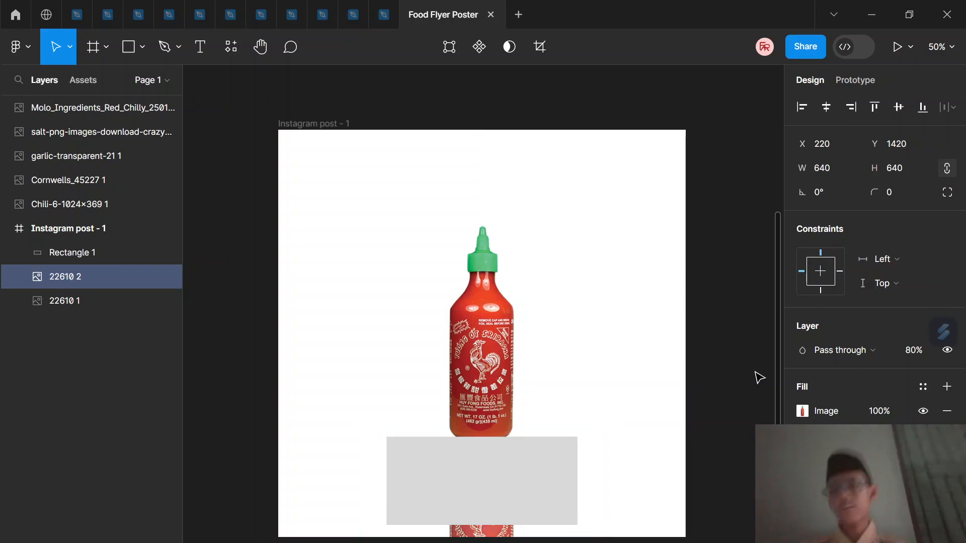
# Reduce the layer opacity of the flipped bottle copy to 70%
pyautogui.press('7')
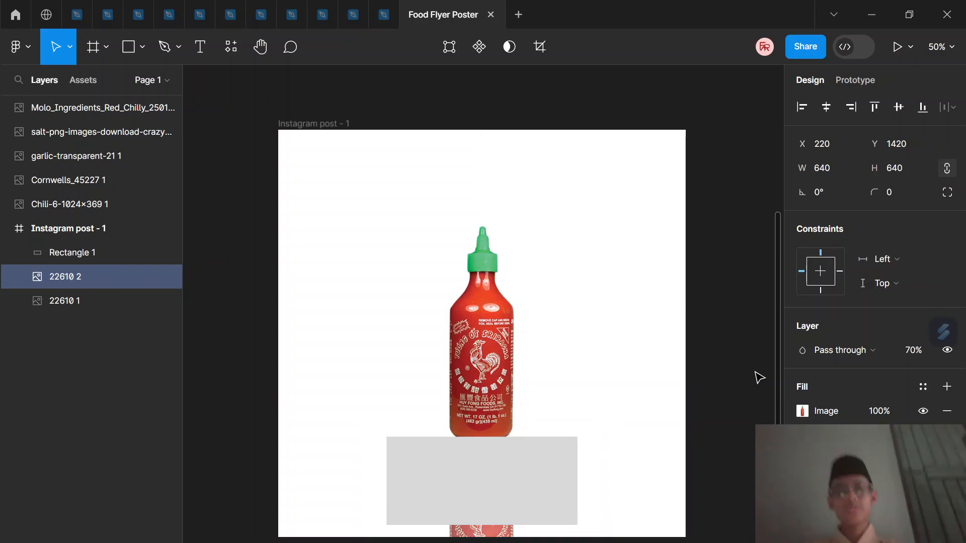
pyautogui.click(729, 387)
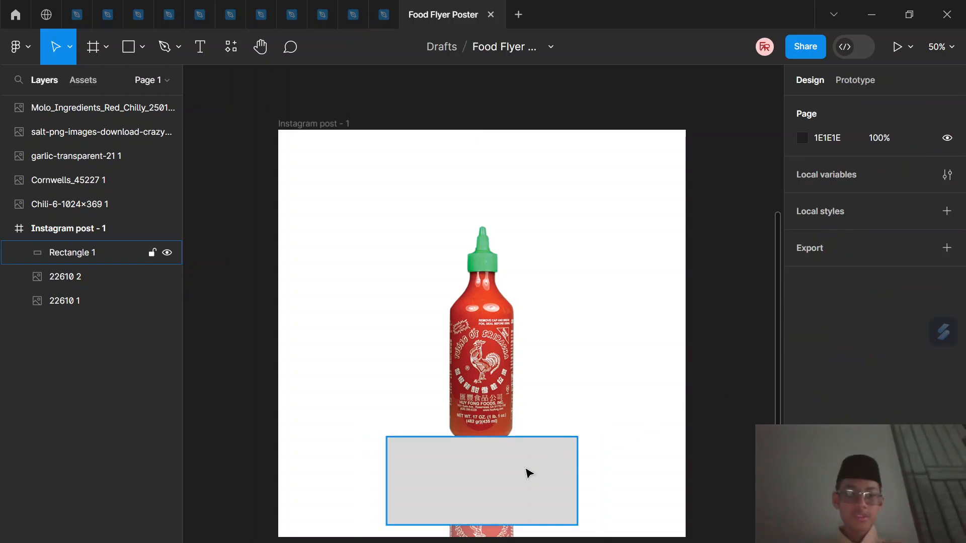
# Give the rectangle over the reflection a linear gradient from D9D9D9 to transparent, with the transparent stop moved slightly up from the bottom edge
pyautogui.click(528, 472)
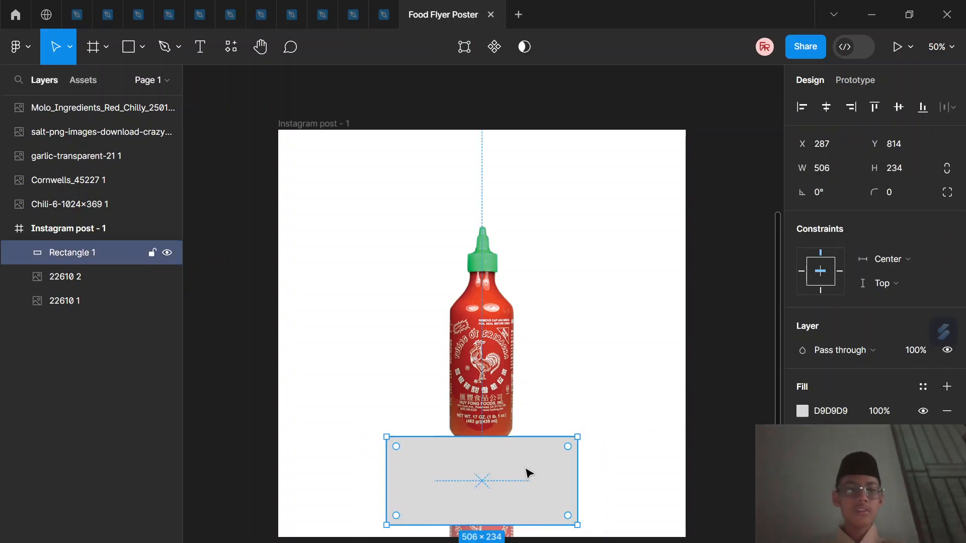
pyautogui.click(803, 412)
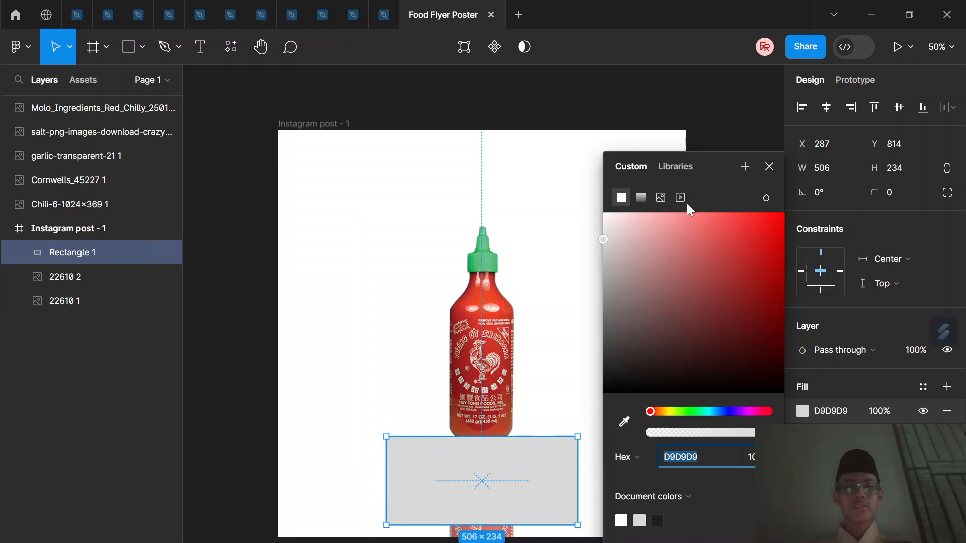
pyautogui.click(642, 198)
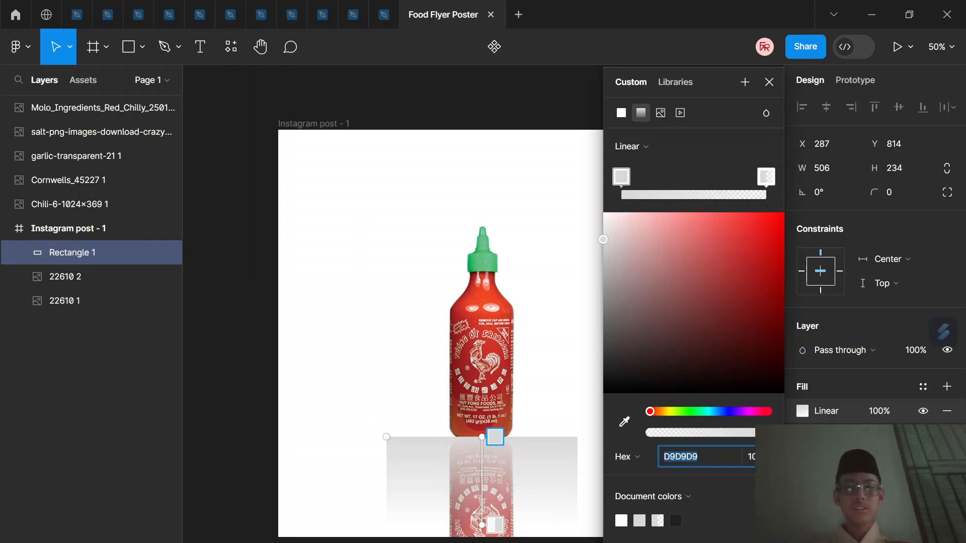
pyautogui.moveTo(495, 524)
pyautogui.mouseDown()
pyautogui.moveTo(497, 478)
pyautogui.moveTo(498, 527)
pyautogui.moveTo(502, 511)
pyautogui.mouseUp()
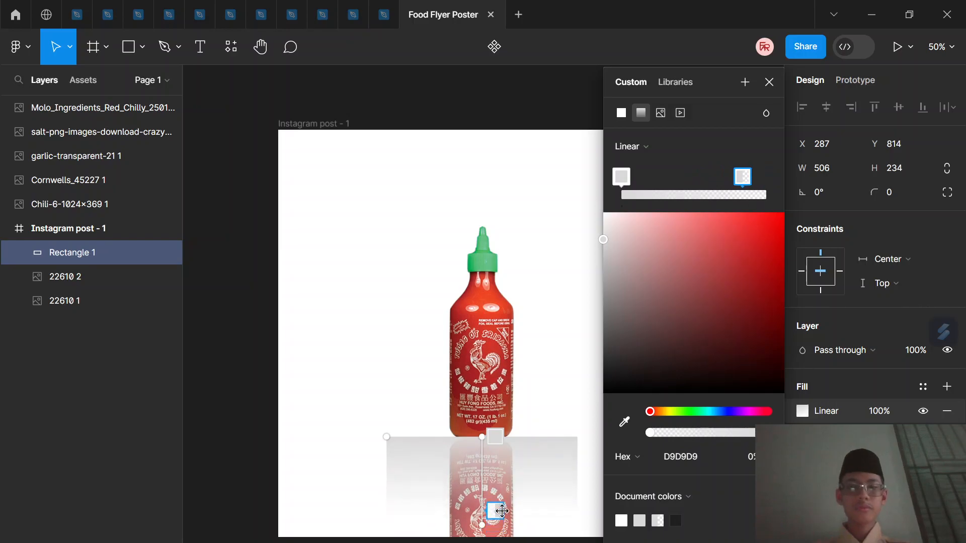
pyautogui.click(768, 82)
pyautogui.click(745, 408)
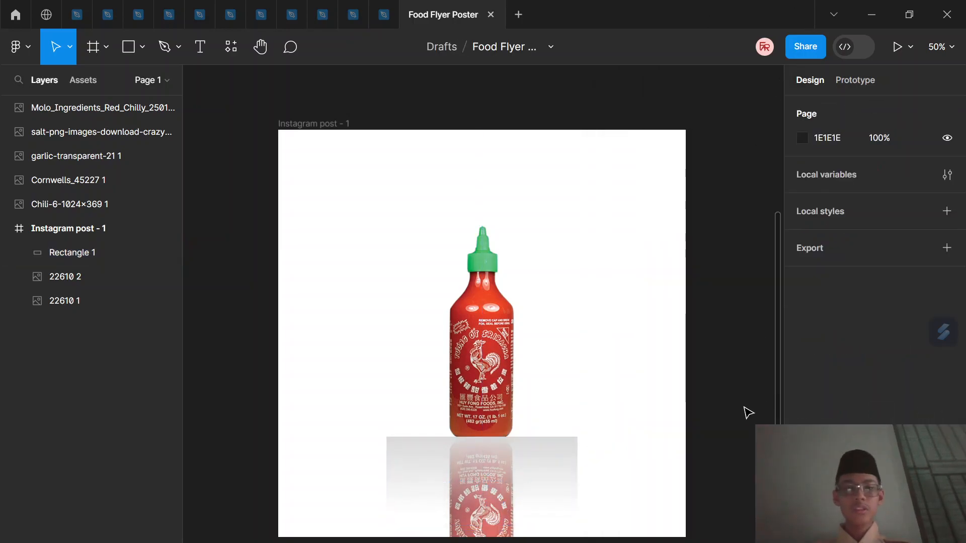
# Use the gradient rectangle as a mask and place the flipped bottle copy directly above it in the layer order
pyautogui.click(64, 252)
pyautogui.rightClick(540, 488)
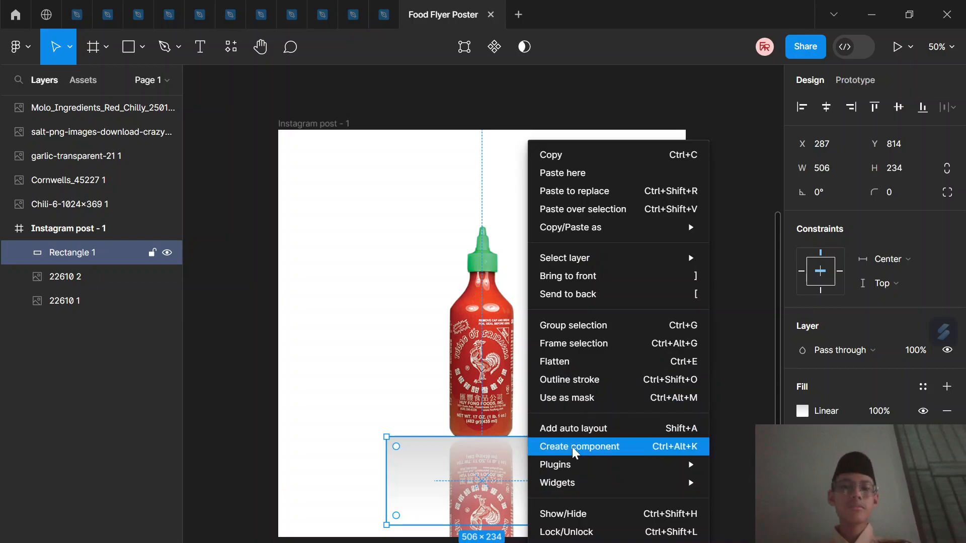
pyautogui.click(572, 397)
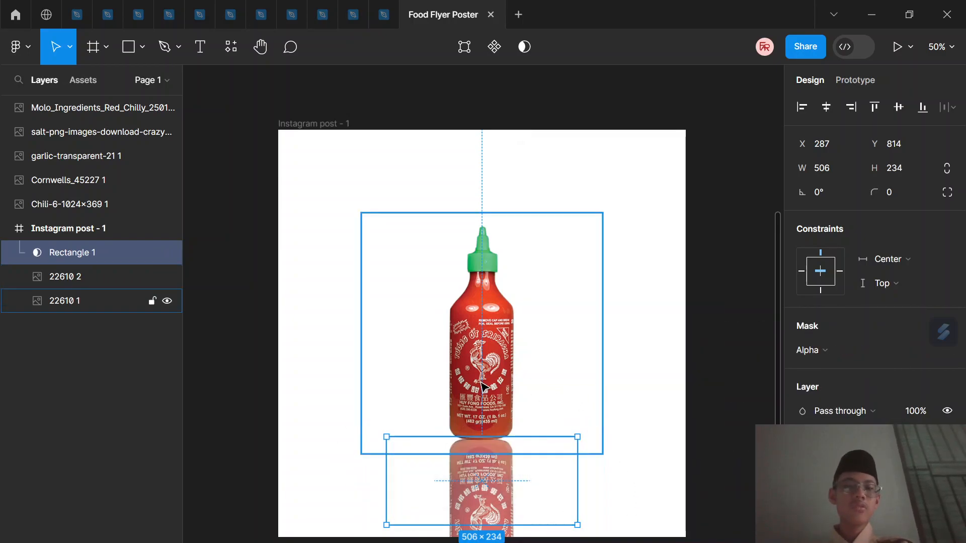
pyautogui.moveTo(64, 276); pyautogui.dragTo(67, 244)
pyautogui.rightClick(66, 243)
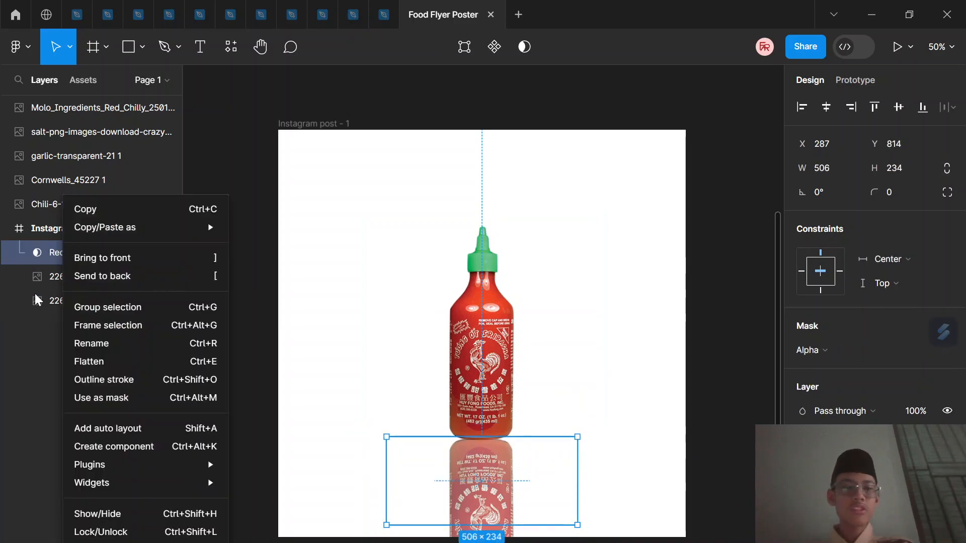
pyautogui.click(40, 276)
pyautogui.click(65, 275)
pyautogui.moveTo(53, 274); pyautogui.dragTo(55, 248)
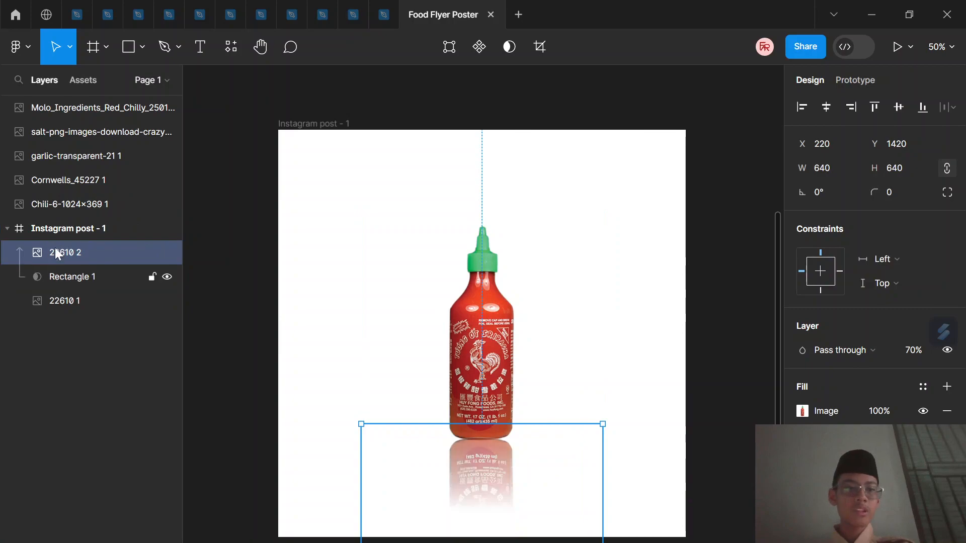
pyautogui.click(323, 428)
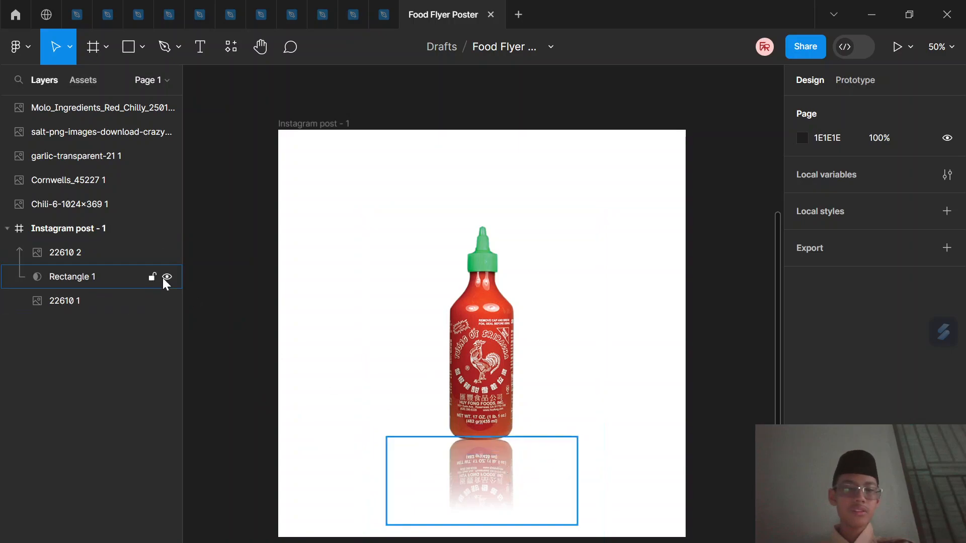
# Move the flipped bottle copy below the mask rectangle in the layer order and back above it
pyautogui.moveTo(67, 258); pyautogui.dragTo(64, 283)
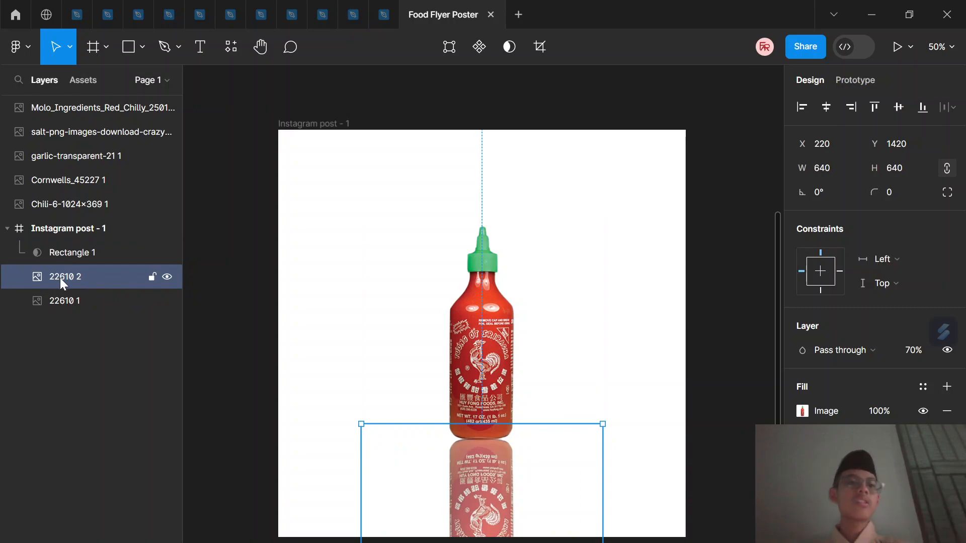
pyautogui.moveTo(59, 278); pyautogui.dragTo(58, 244)
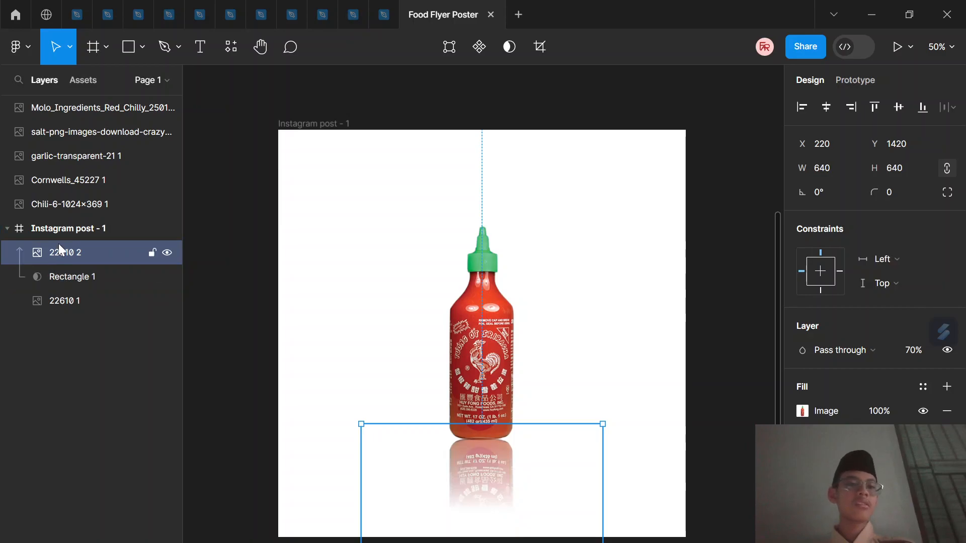
pyautogui.click(742, 443)
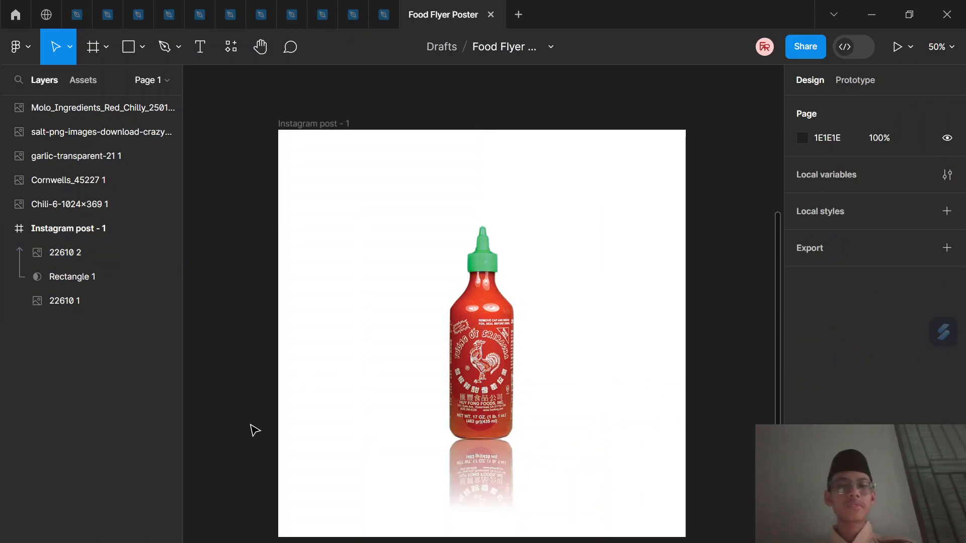
# Group the flipped bottle copy with its mask rectangle
pyautogui.moveTo(241, 444); pyautogui.dragTo(414, 471)
pyautogui.click(689, 533)
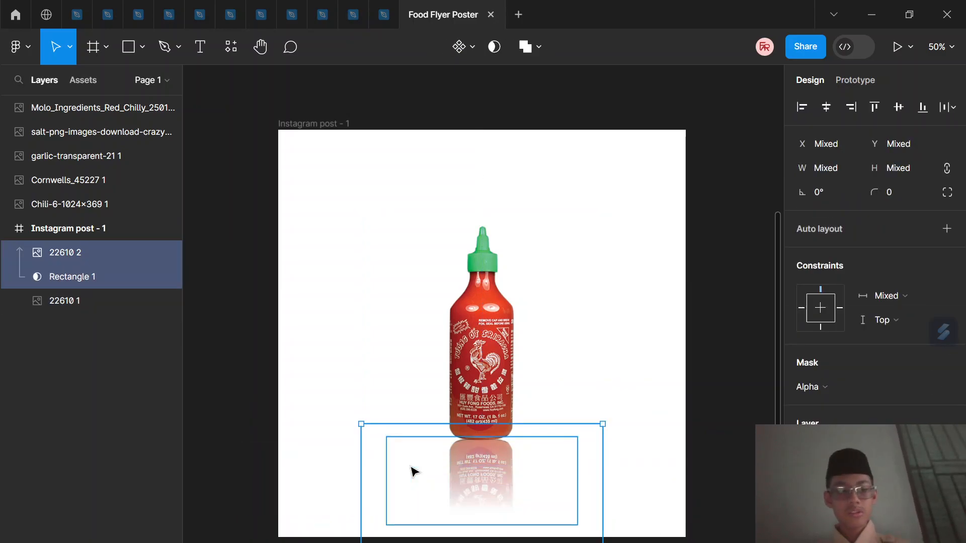
pyautogui.hotkey('ctrl', 'g')
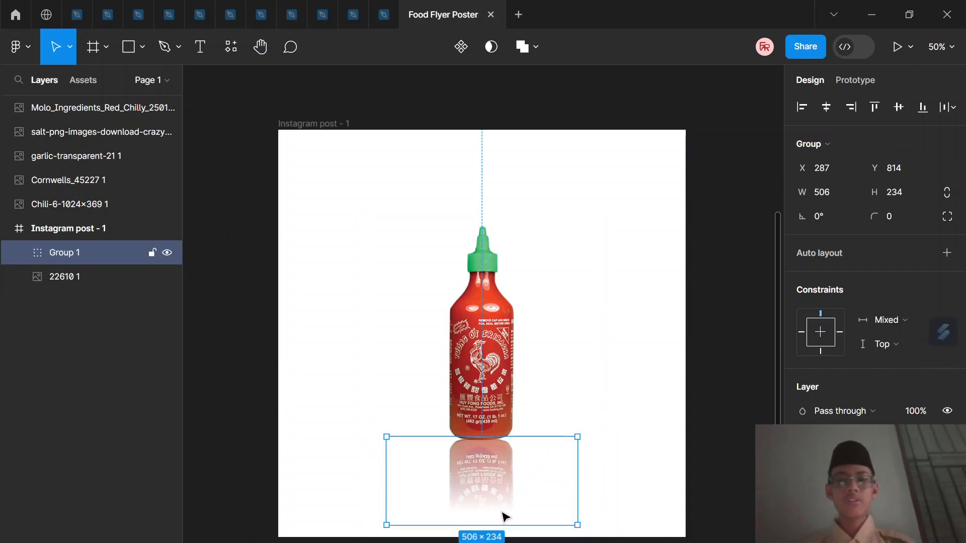
pyautogui.click(735, 436)
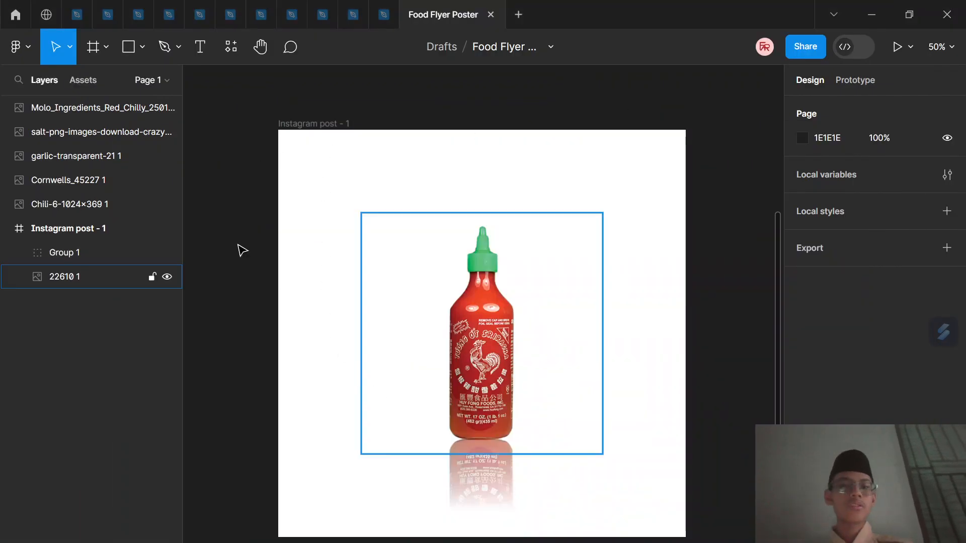
# Draw a flat ellipse about 298×38 across the base of the bottle and centre it horizontally in the frame
pyautogui.click(136, 51)
pyautogui.click(125, 133)
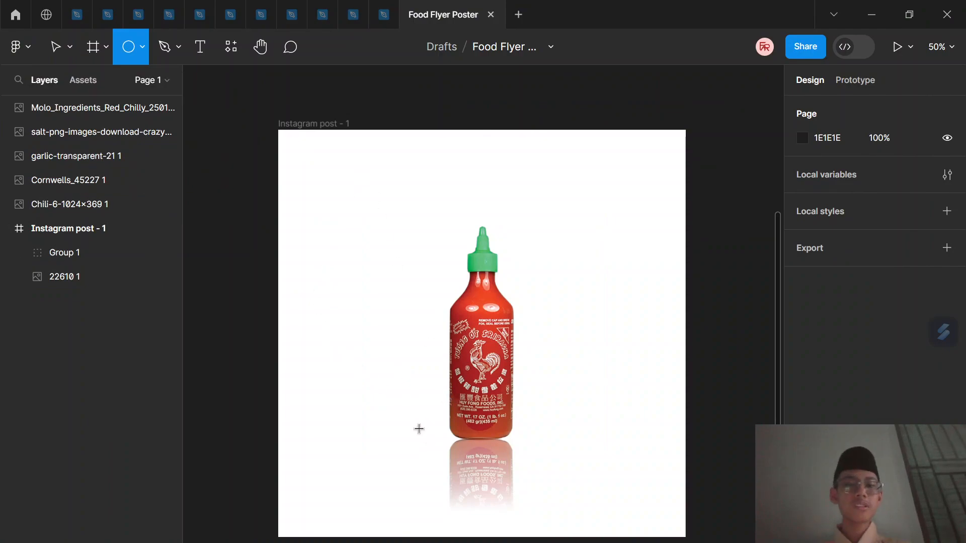
pyautogui.moveTo(419, 433); pyautogui.dragTo(535, 452)
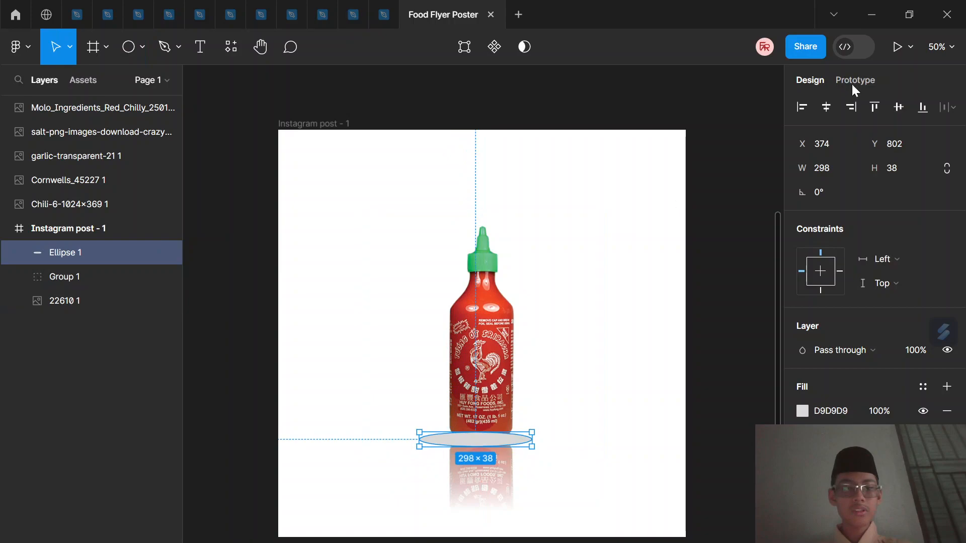
pyautogui.click(825, 108)
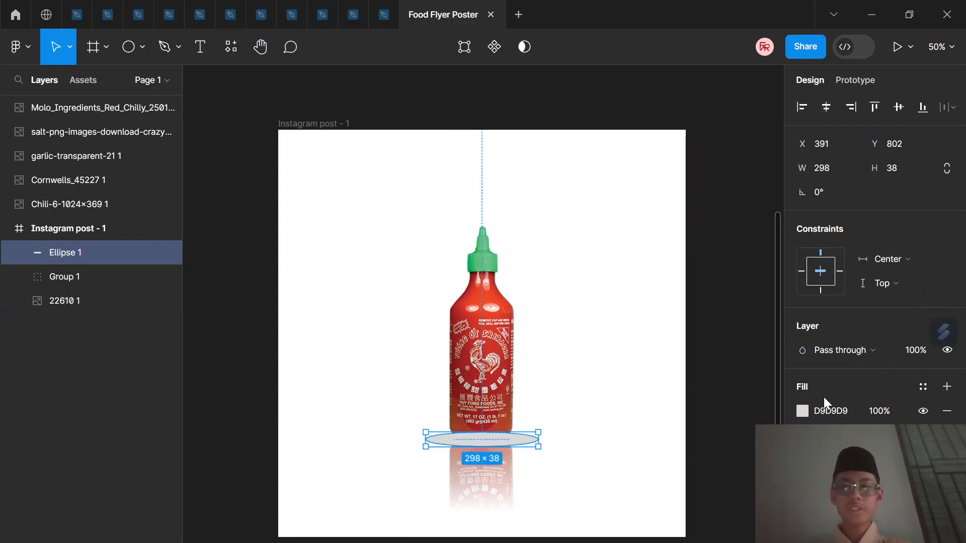
# Fill the ellipse at the bottle's base with the dark document colour 1E1E1E
pyautogui.click(802, 411)
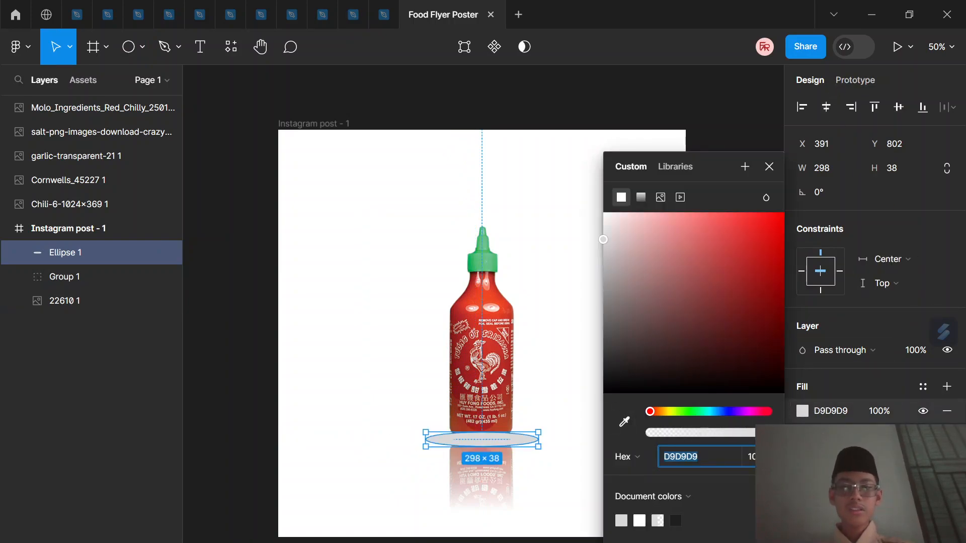
pyautogui.click(677, 520)
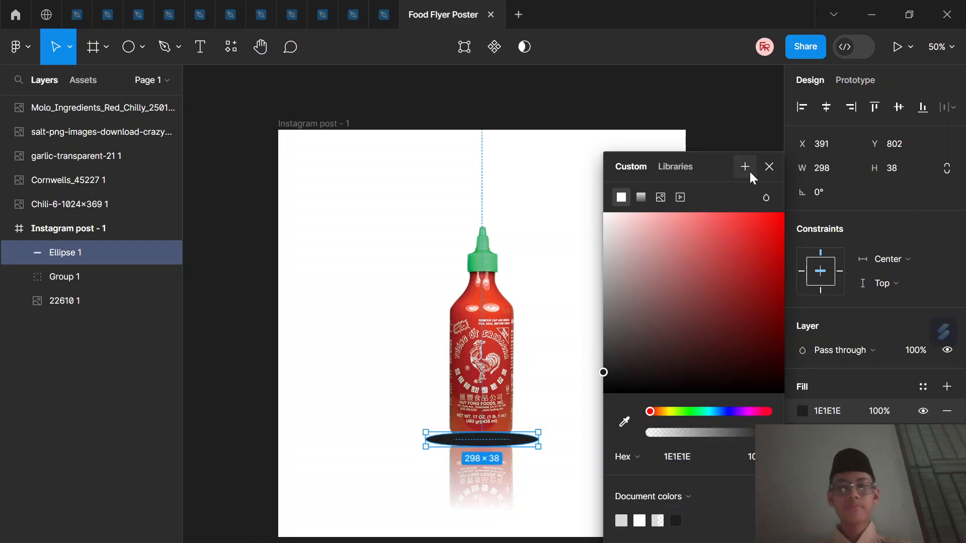
pyautogui.click(767, 168)
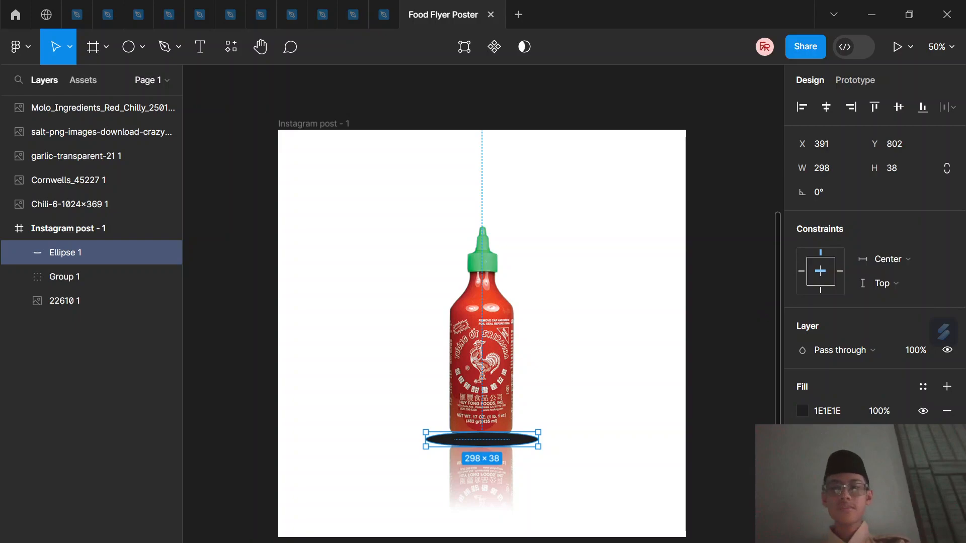
# Add a layer blur effect to the dark ellipse and increase its blur amount to form a soft shadow
pyautogui.click(947, 485)
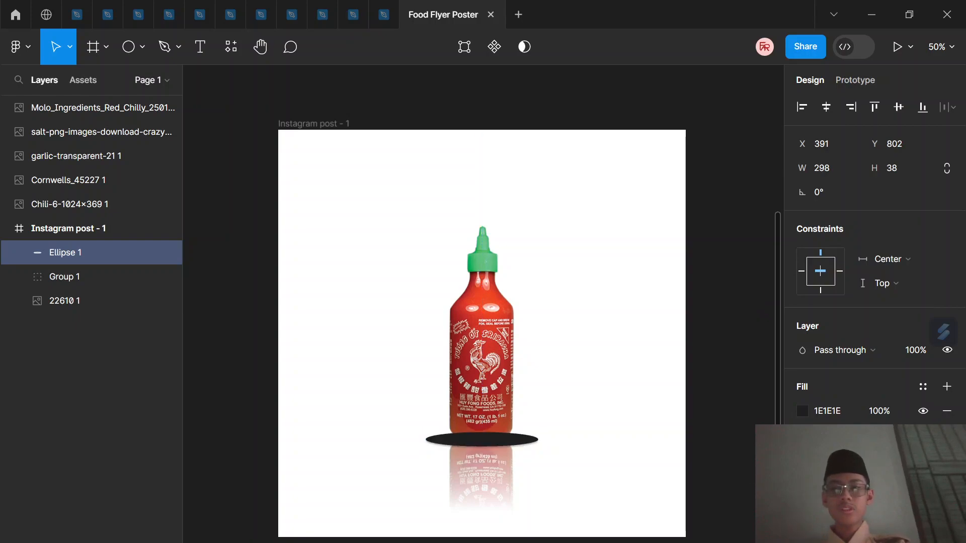
pyautogui.click(841, 525)
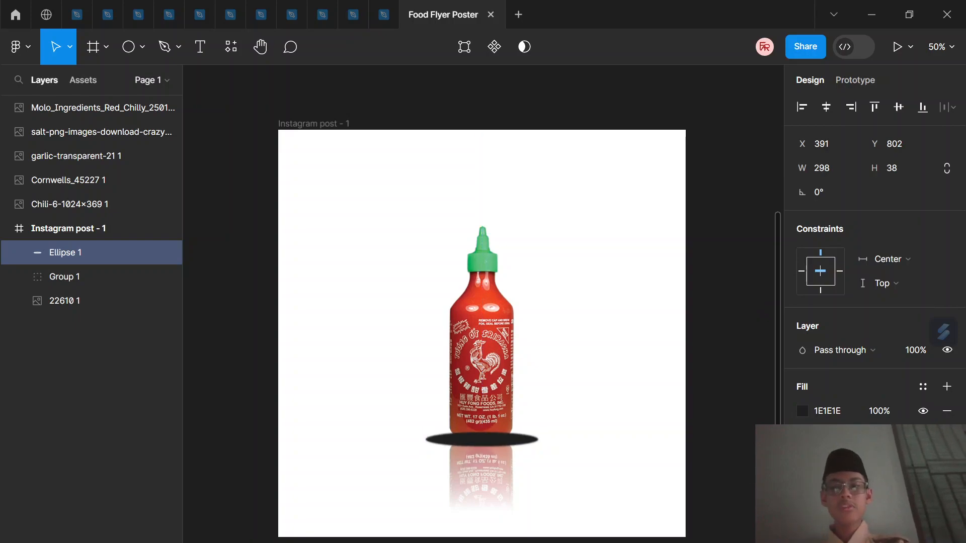
pyautogui.click(802, 508)
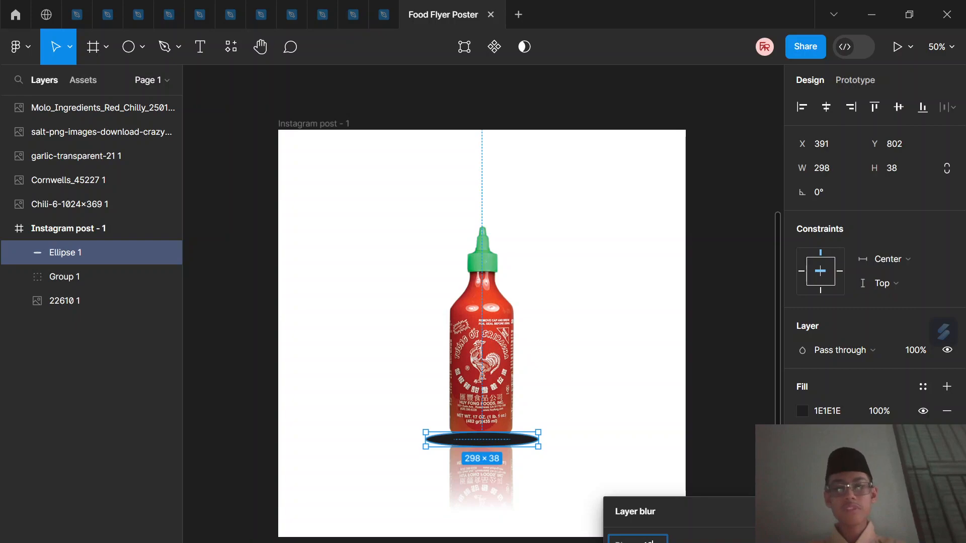
pyautogui.press('Return')
pyautogui.click(632, 542)
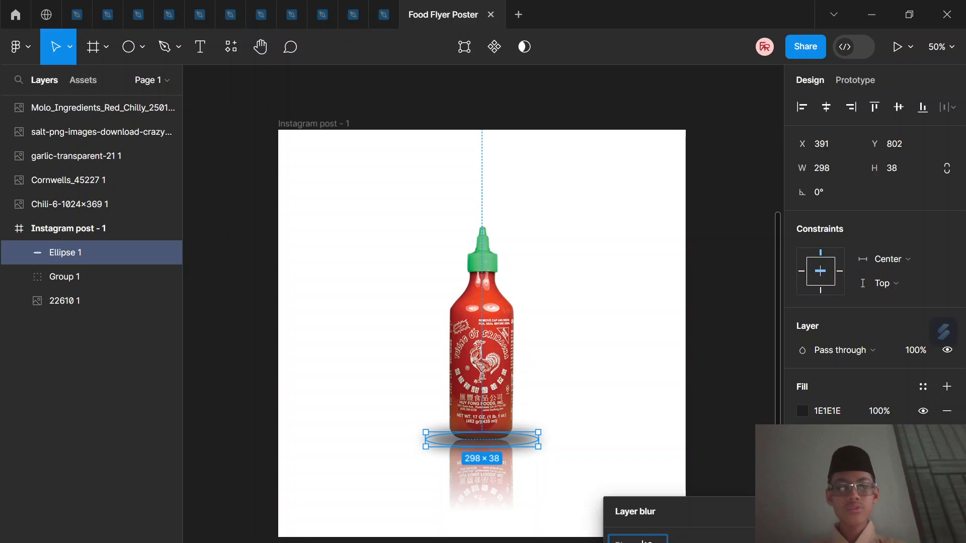
pyautogui.moveTo(624, 542); pyautogui.dragTo(47, 472)
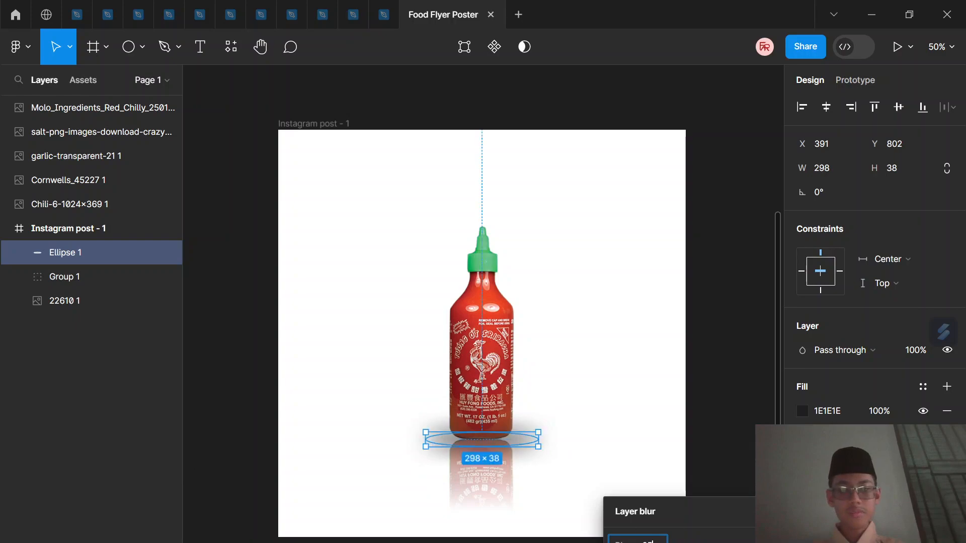
pyautogui.click(575, 510)
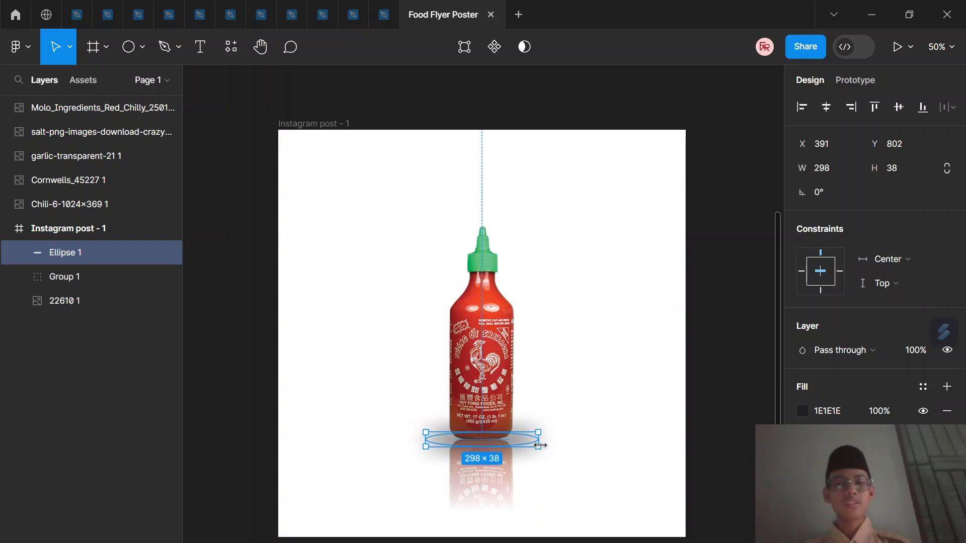
# Shrink the blurred shadow ellipse to about 194×26 and nudge it to X 443 so it is centred under the bottle
pyautogui.moveTo(541, 448); pyautogui.dragTo(521, 443)
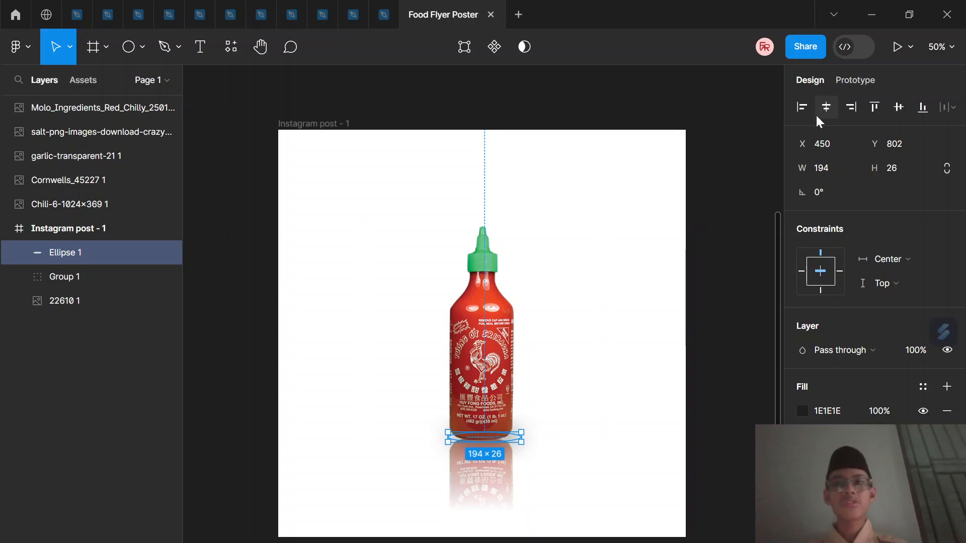
pyautogui.press('Left')
pyautogui.press('Left')
pyautogui.press('Left')
pyautogui.press('Left')
pyautogui.press('Left')
pyautogui.press('Left')
pyautogui.press('Left')
pyautogui.press('k')
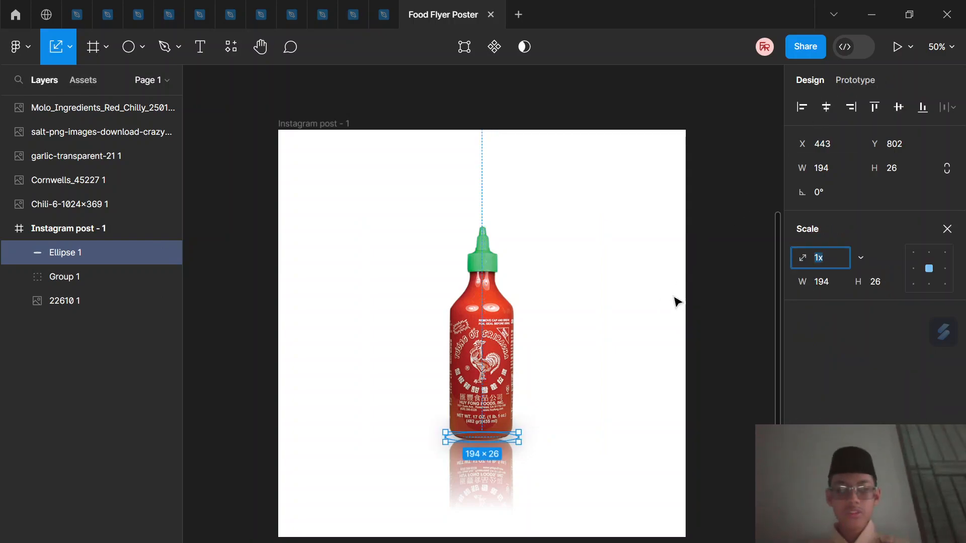
pyautogui.click(946, 229)
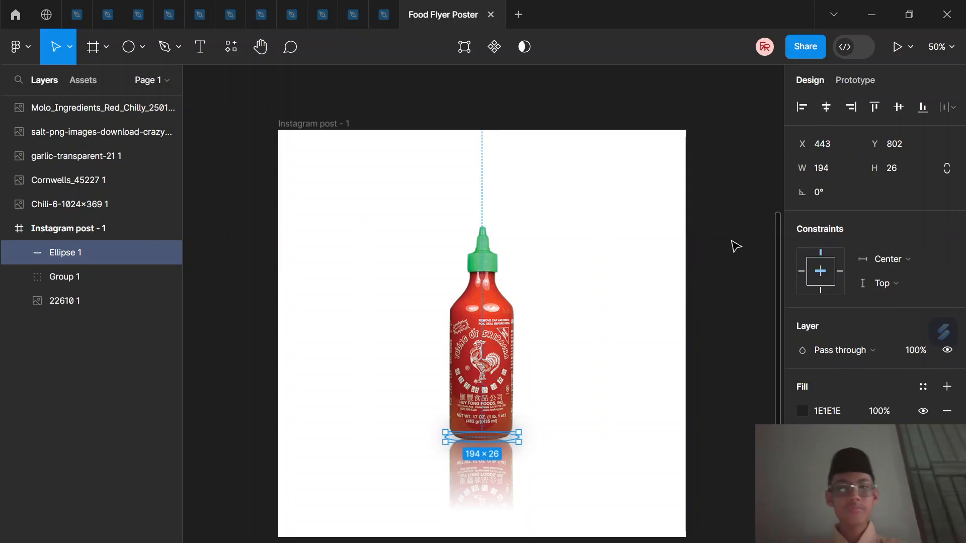
pyautogui.click(773, 379)
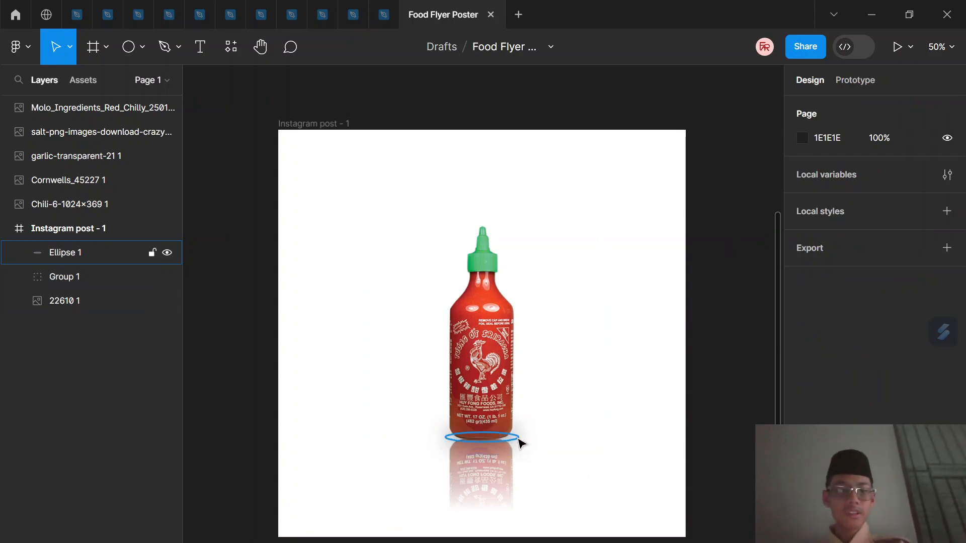
# Reorder the frame's layers with the original bottle on top, the reflection group beneath it and the shadow ellipse at the back
pyautogui.click(517, 439)
pyautogui.moveTo(73, 252)
pyautogui.mouseDown()
pyautogui.moveTo(71, 291)
pyautogui.moveTo(81, 239)
pyautogui.mouseUp()
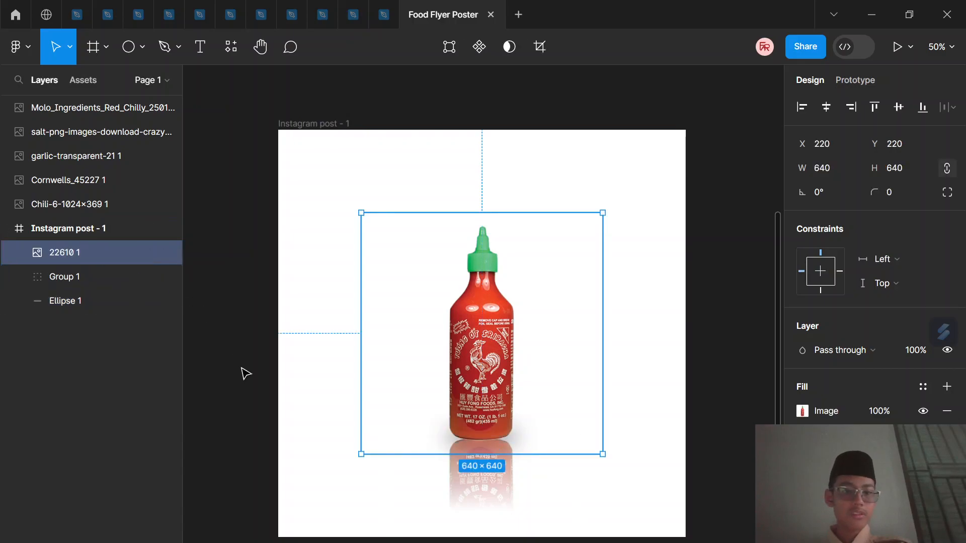
# Reduce the layer blur on the shadow ellipse under the bottle to make the shadow tighter and darker
pyautogui.click(245, 373)
pyautogui.click(71, 299)
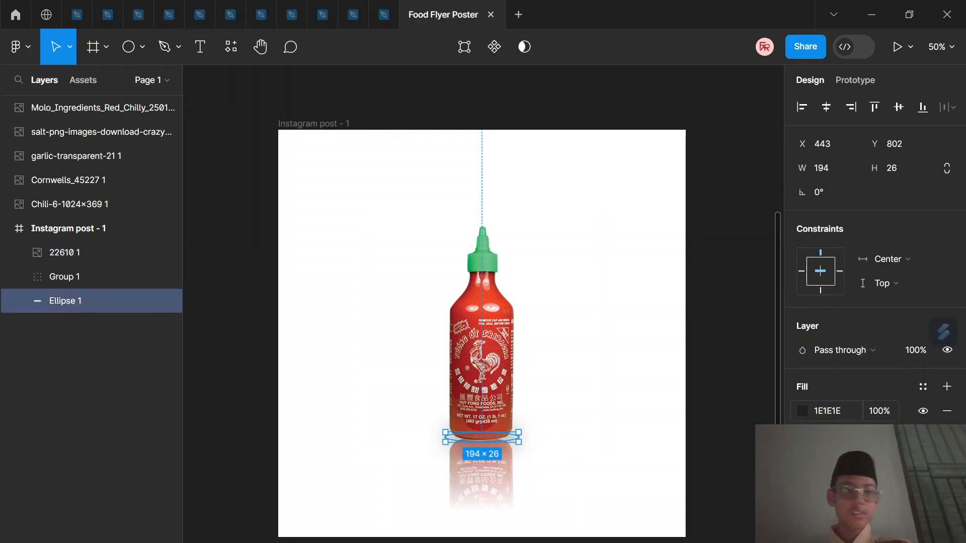
pyautogui.click(802, 508)
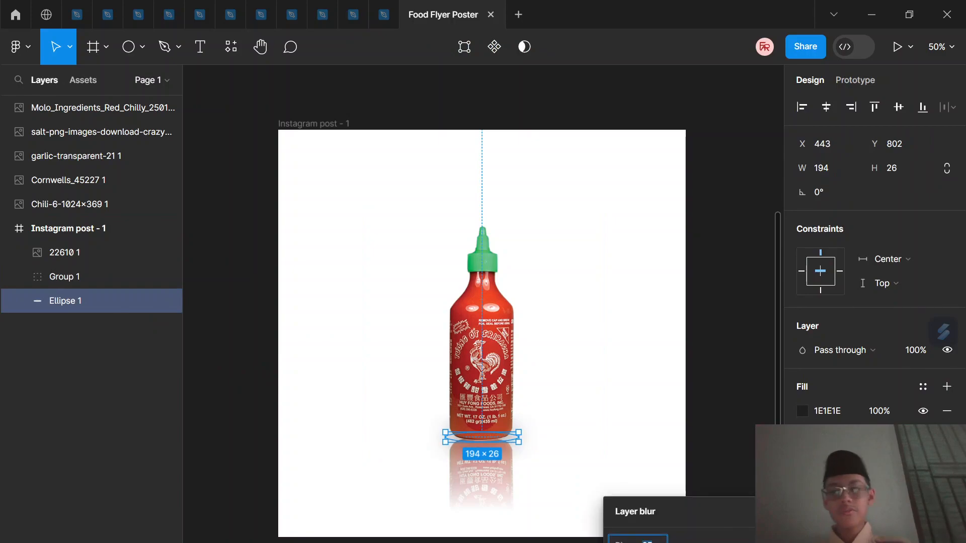
pyautogui.press('Up')
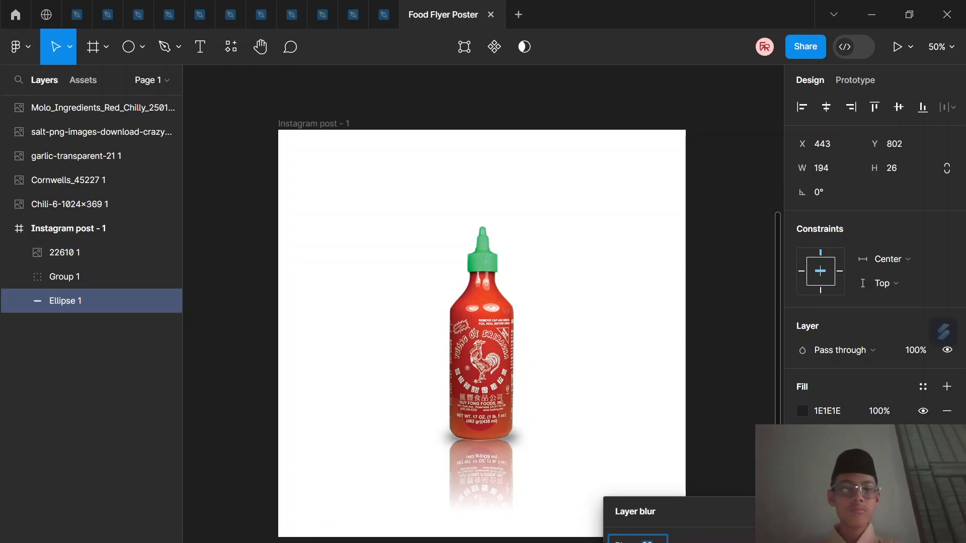
pyautogui.click(772, 512)
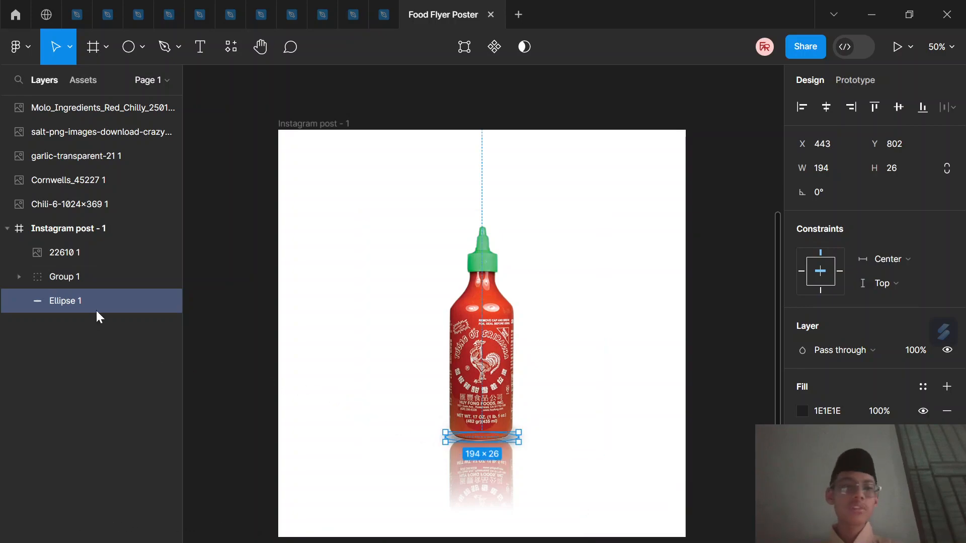
# Nudge the reflection group up to Y 801 so it sits closer under the bottle's base
pyautogui.click(99, 277)
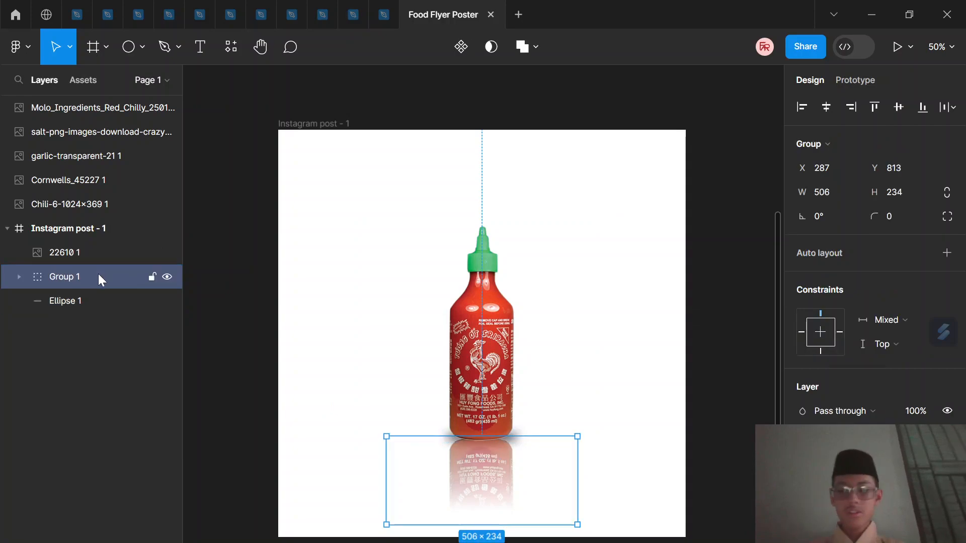
pyautogui.press('Up')
pyautogui.press('Up')
pyautogui.press('Up')
pyautogui.press('Up')
pyautogui.press('Up')
pyautogui.press('Up')
pyautogui.press('Up')
pyautogui.press('Up')
pyautogui.press('Up')
pyautogui.press('Up')
pyautogui.press('Up')
pyautogui.press('Up')
pyautogui.press('Up')
pyautogui.press('Up')
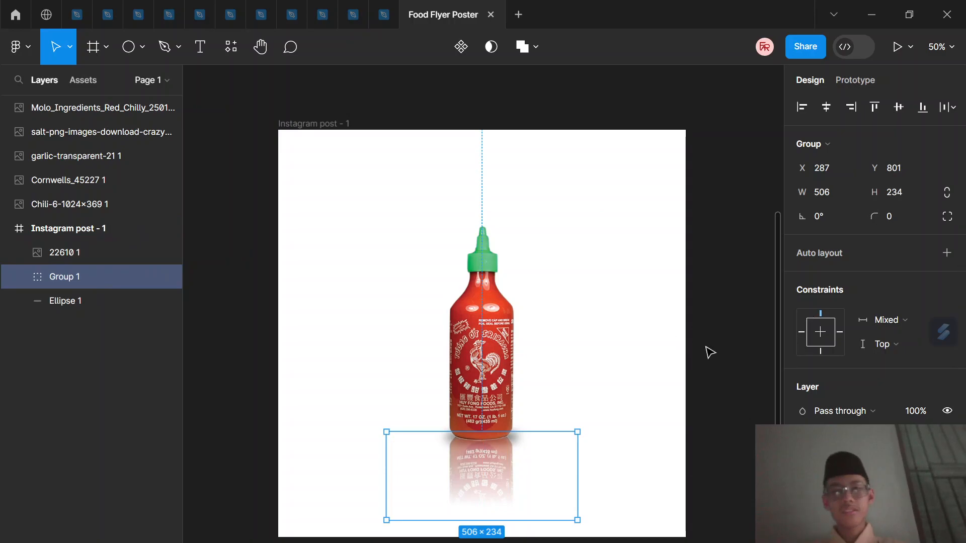
pyautogui.click(715, 353)
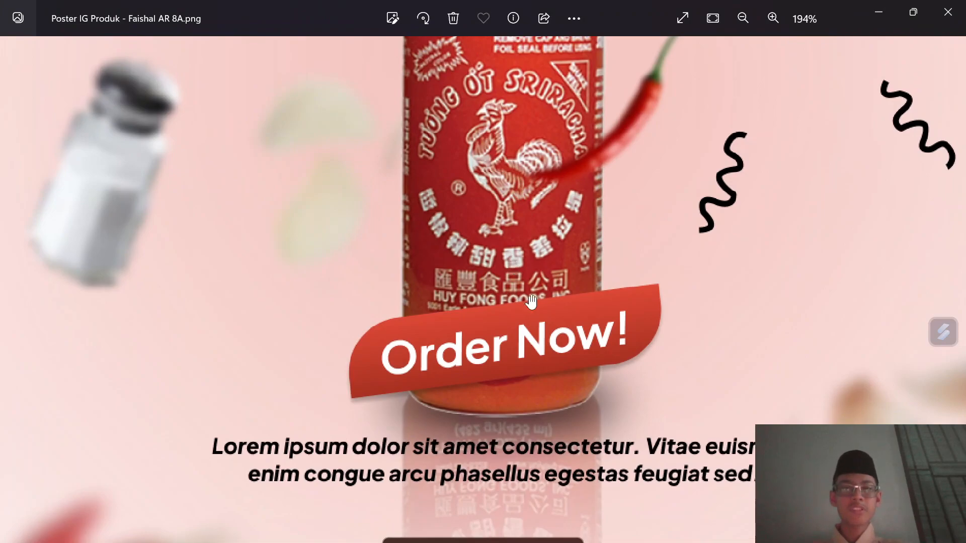
# Examine the overall layout of the finished reference poster in the image viewer, then return to the Figma design
pyautogui.scroll(-3, 516, 272)
pyautogui.scroll(-2, 588, 240)
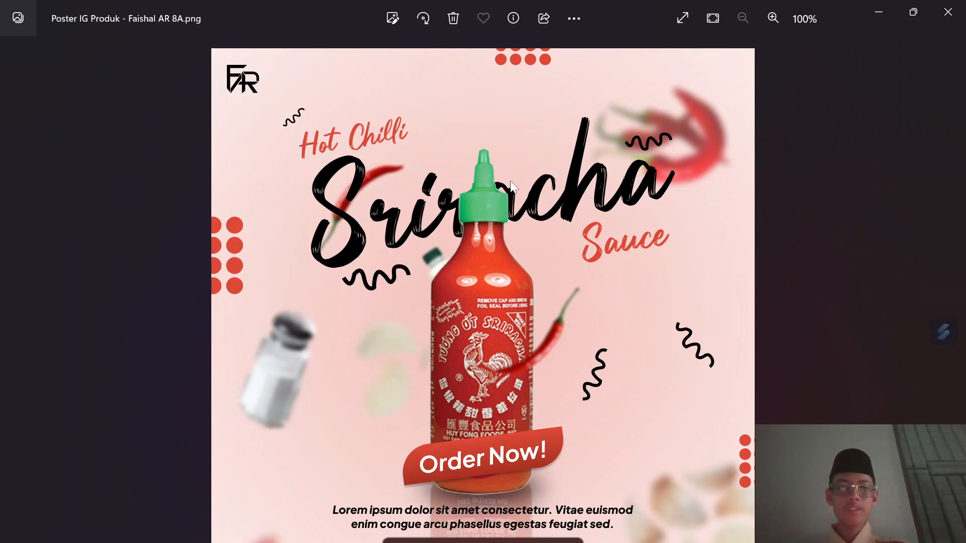
pyautogui.click(888, 6)
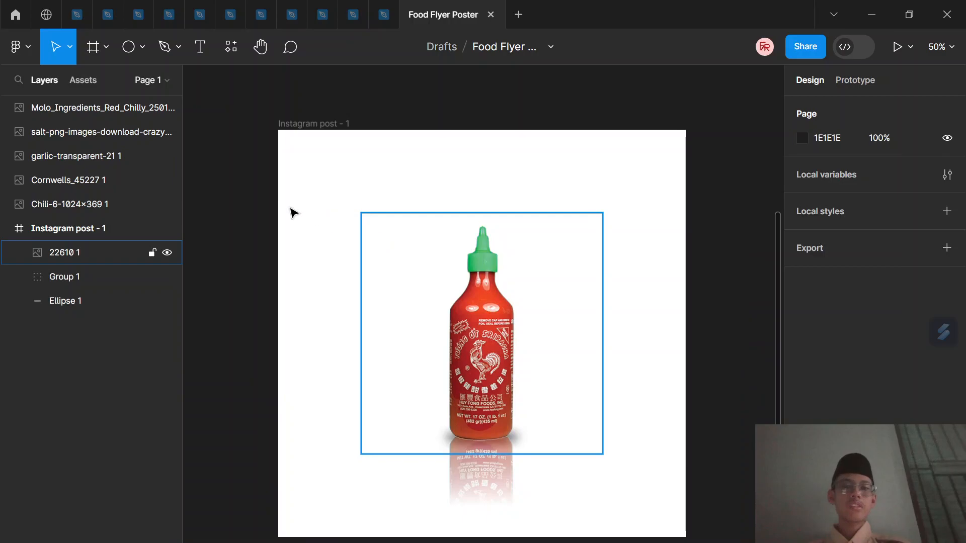
# Scale the bottle, reflection and shadow up together to about 730×929 and move them down, horizontally centred in the frame
pyautogui.moveTo(229, 199); pyautogui.dragTo(566, 462)
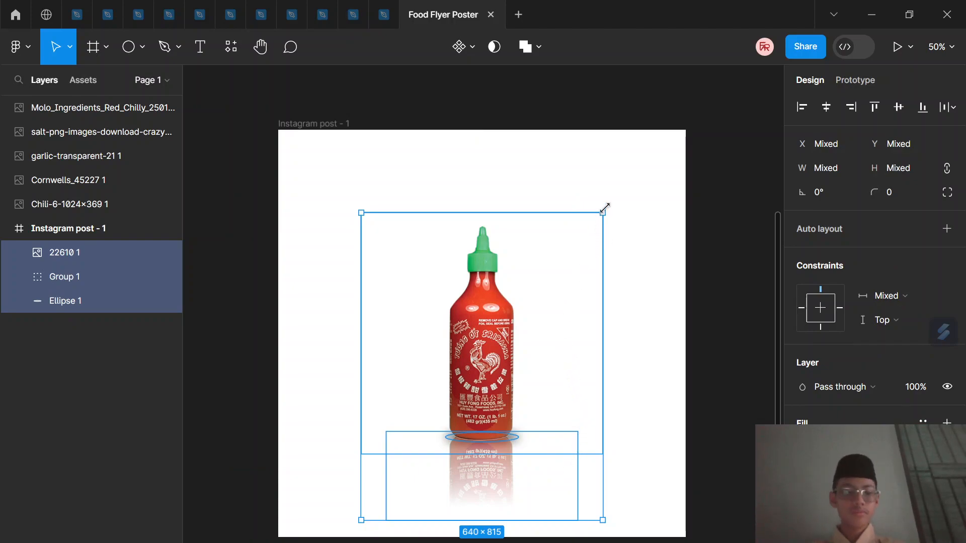
pyautogui.moveTo(608, 204); pyautogui.dragTo(634, 169)
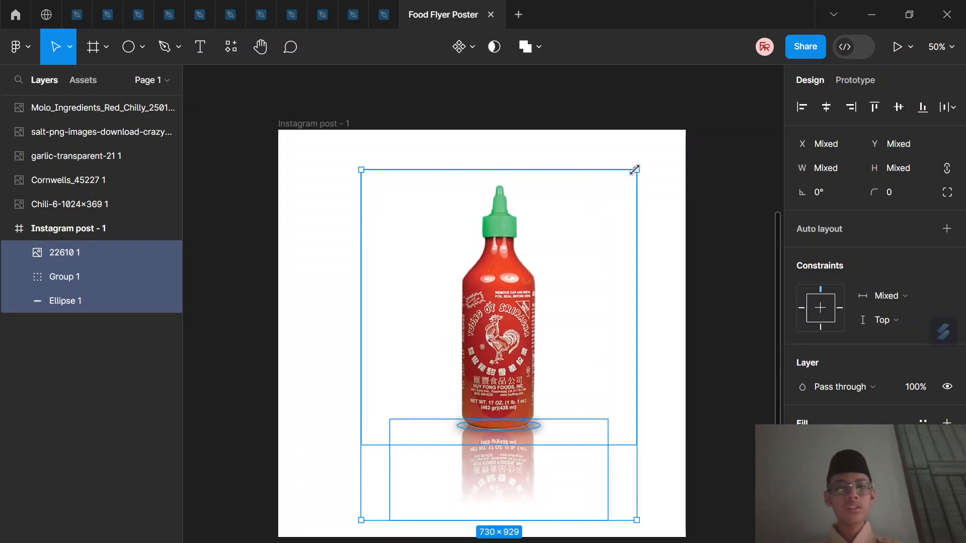
pyautogui.moveTo(567, 242); pyautogui.dragTo(538, 274)
pyautogui.click(763, 338)
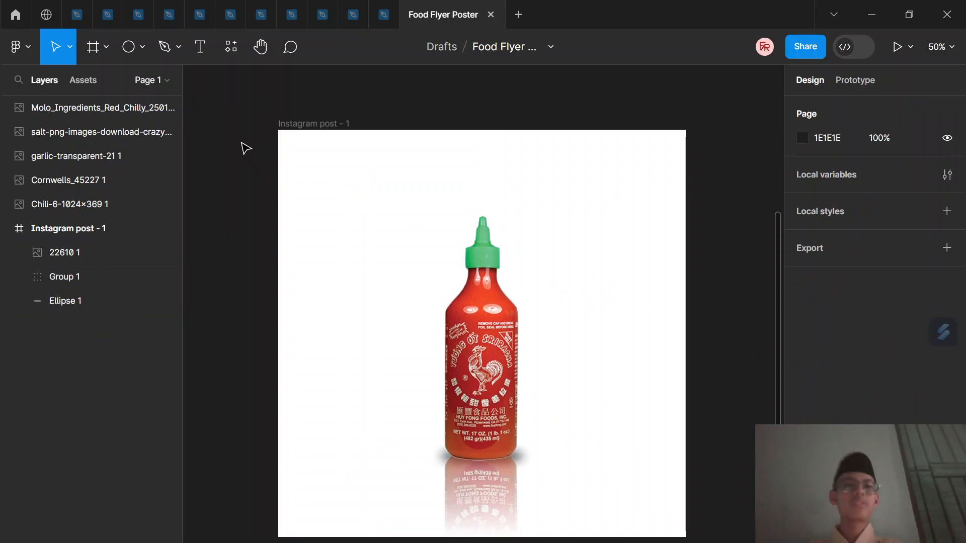
# Draw an ellipse, resize it to about 268×284 and place it centred over the bottle at X 406, Y 506
pyautogui.rightClick(120, 69)
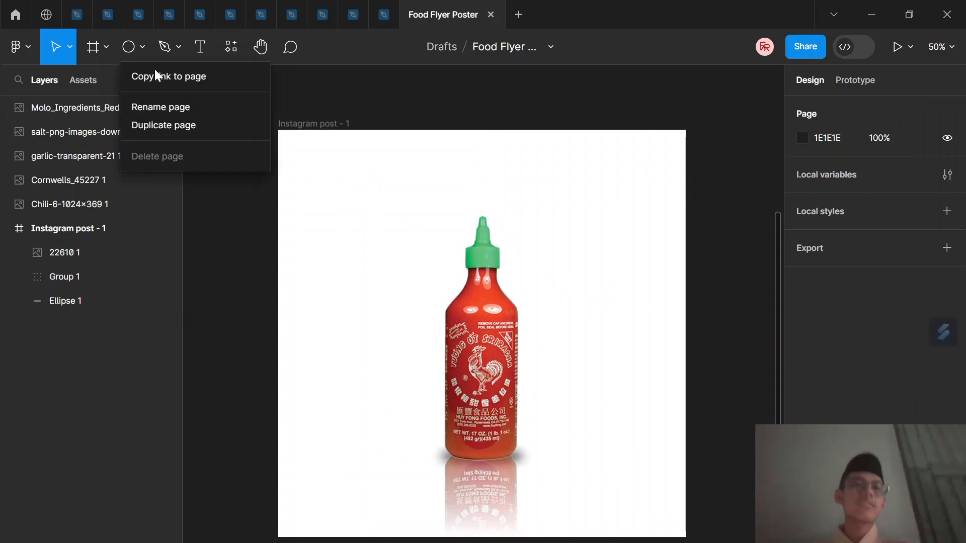
pyautogui.click(359, 94)
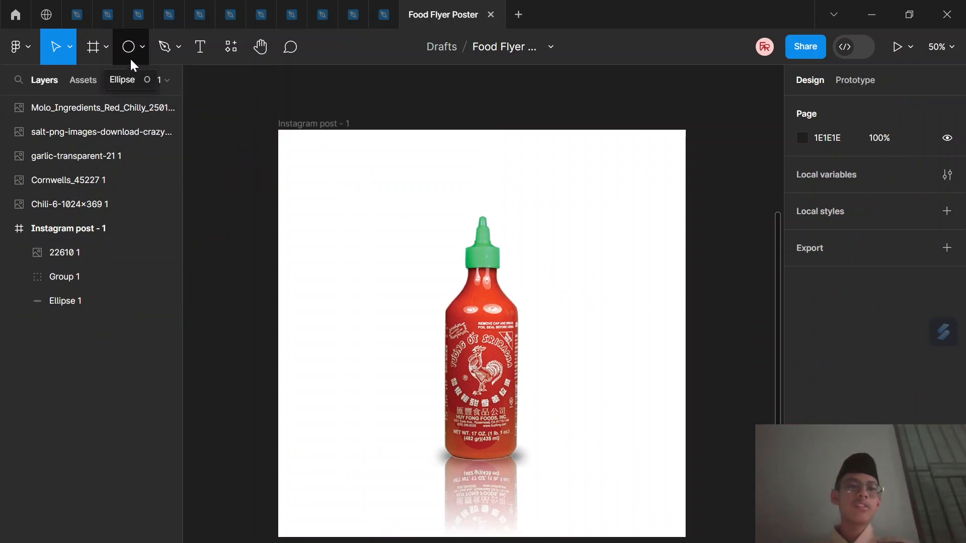
pyautogui.click(130, 59)
pyautogui.click(423, 265)
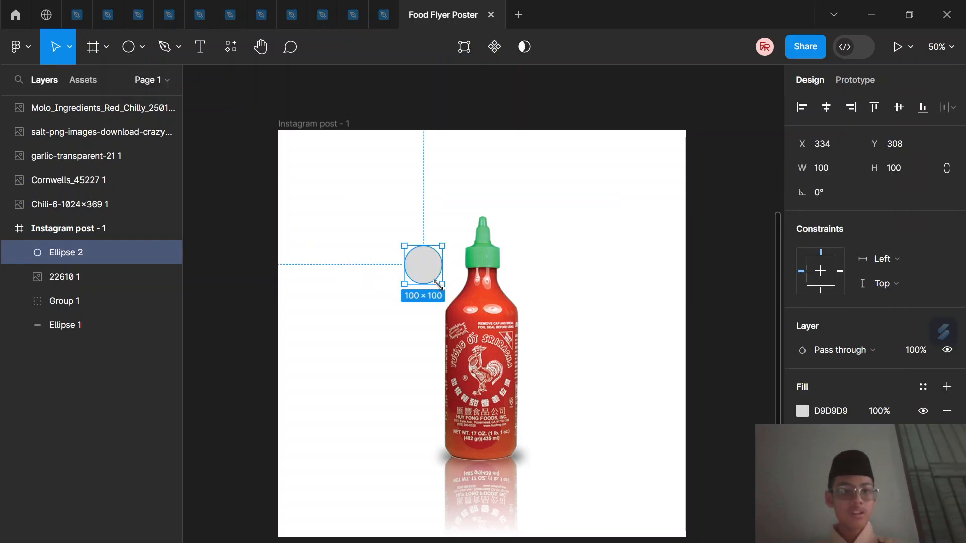
pyautogui.moveTo(441, 287); pyautogui.dragTo(495, 354)
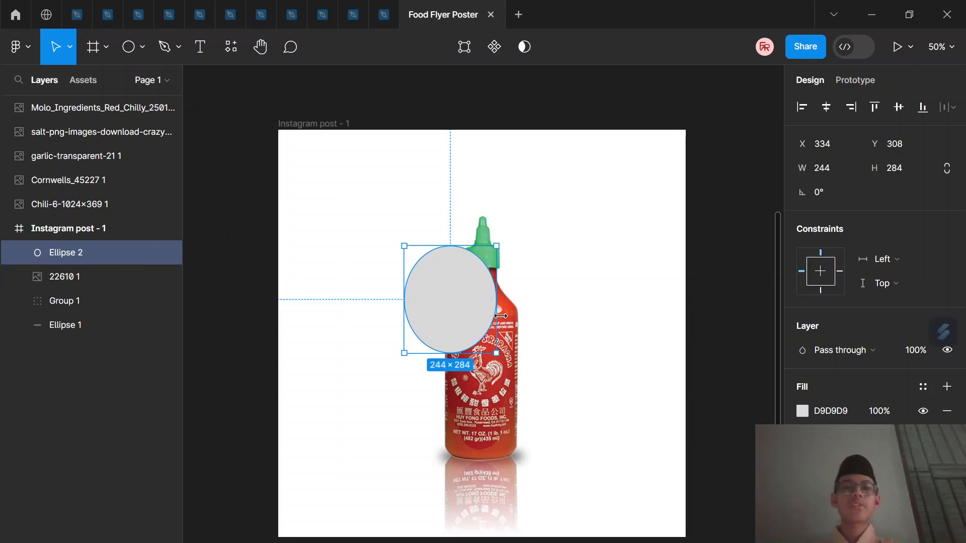
pyautogui.moveTo(503, 317); pyautogui.dragTo(511, 317)
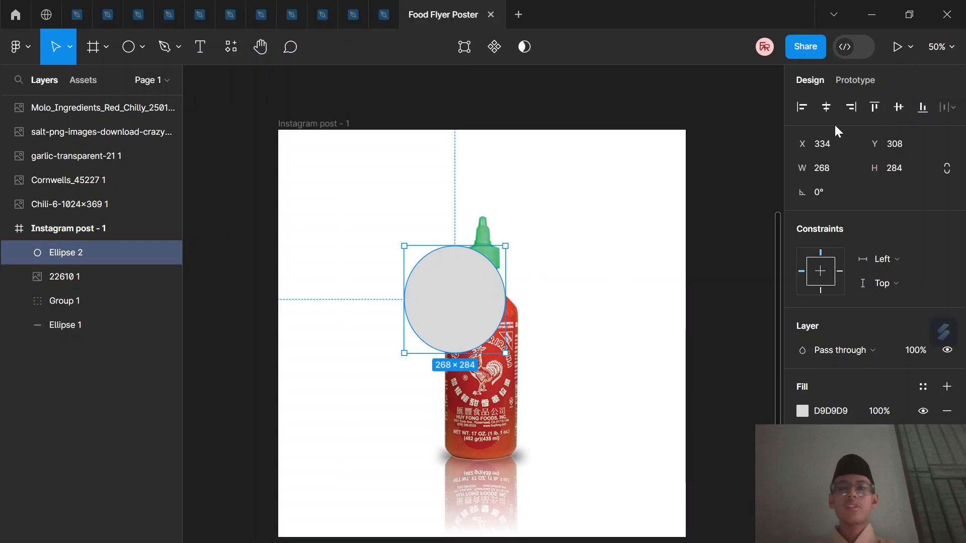
pyautogui.moveTo(446, 306); pyautogui.dragTo(475, 383)
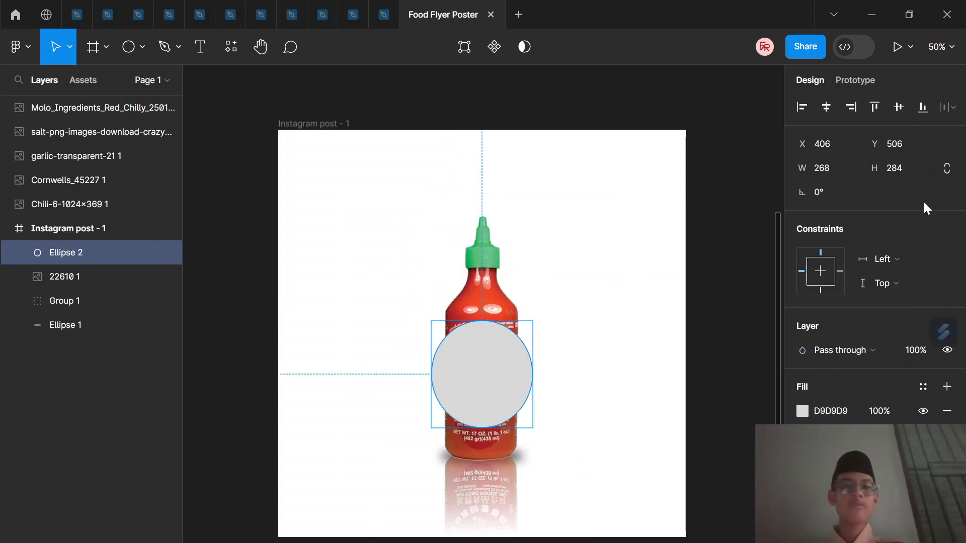
# Fill the new ellipse over the bottle with the light red colour FF8D8D
pyautogui.click(802, 412)
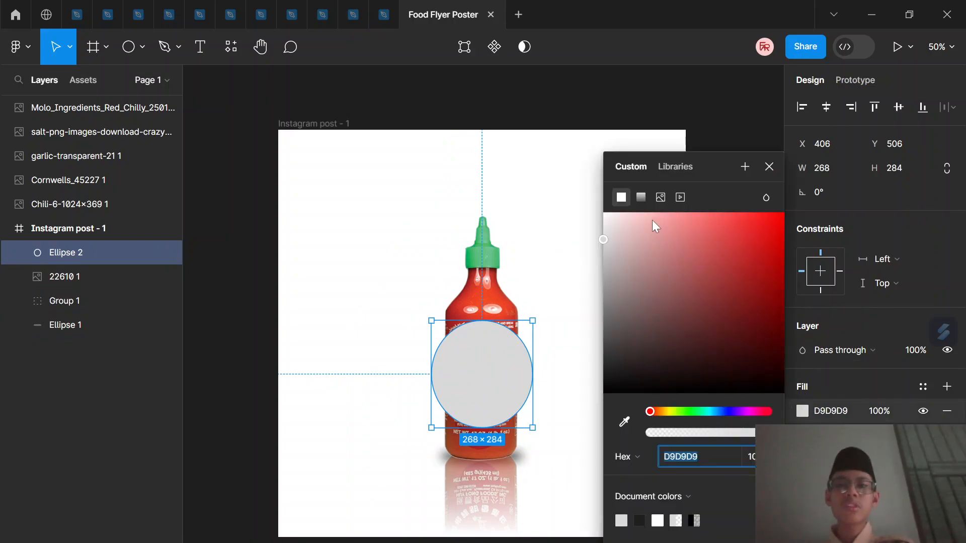
pyautogui.moveTo(674, 216); pyautogui.dragTo(683, 216)
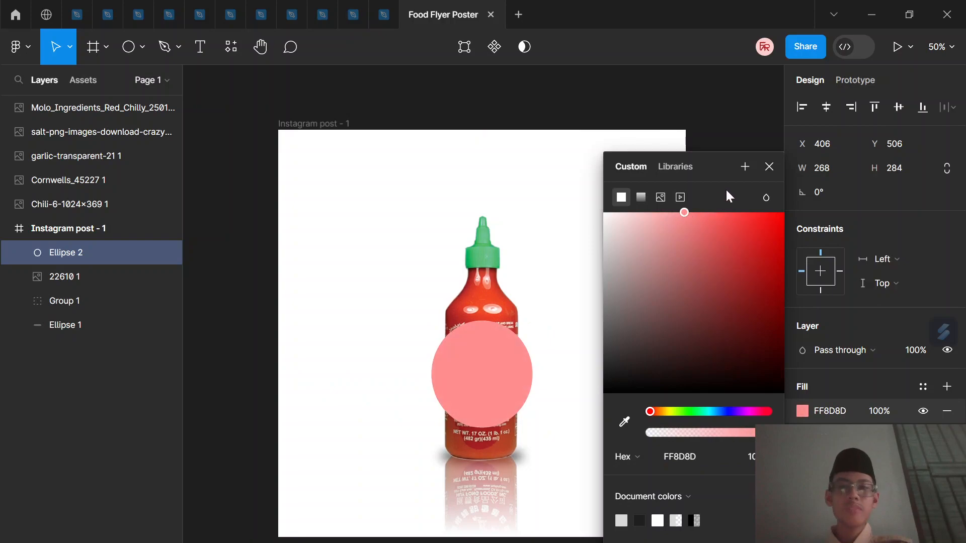
pyautogui.click(768, 168)
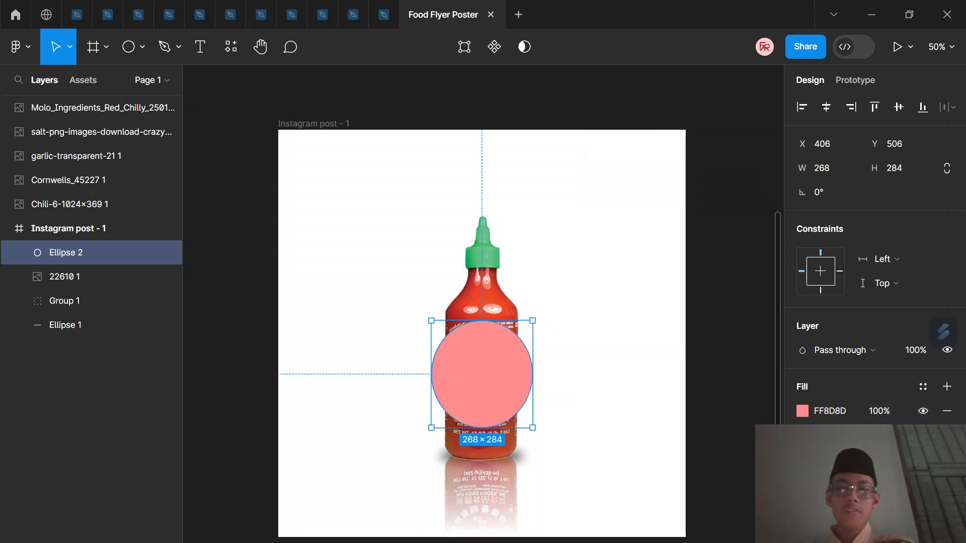
# Add a layer blur effect to the light red ellipse and raise its amount to form a soft glow
pyautogui.click(946, 484)
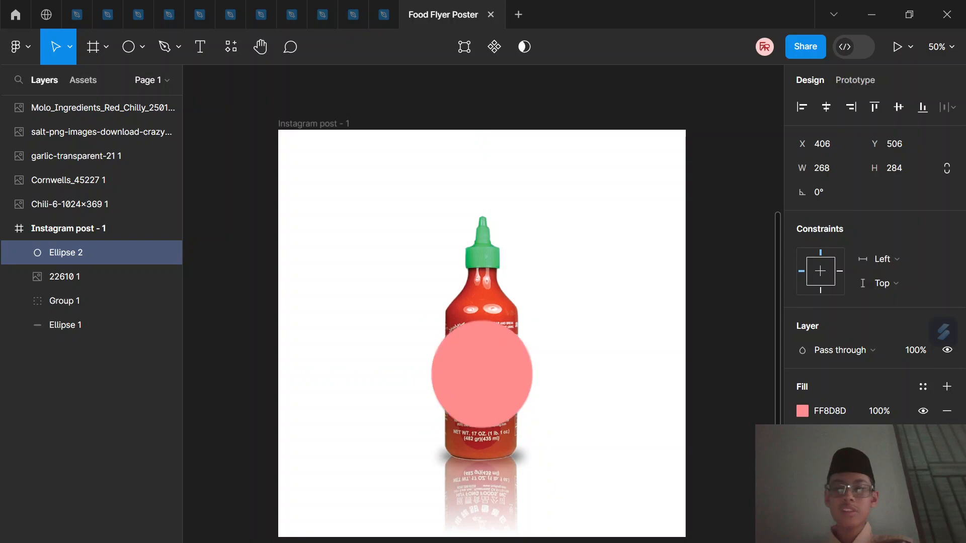
pyautogui.click(802, 508)
pyautogui.moveTo(645, 542); pyautogui.dragTo(776, 386)
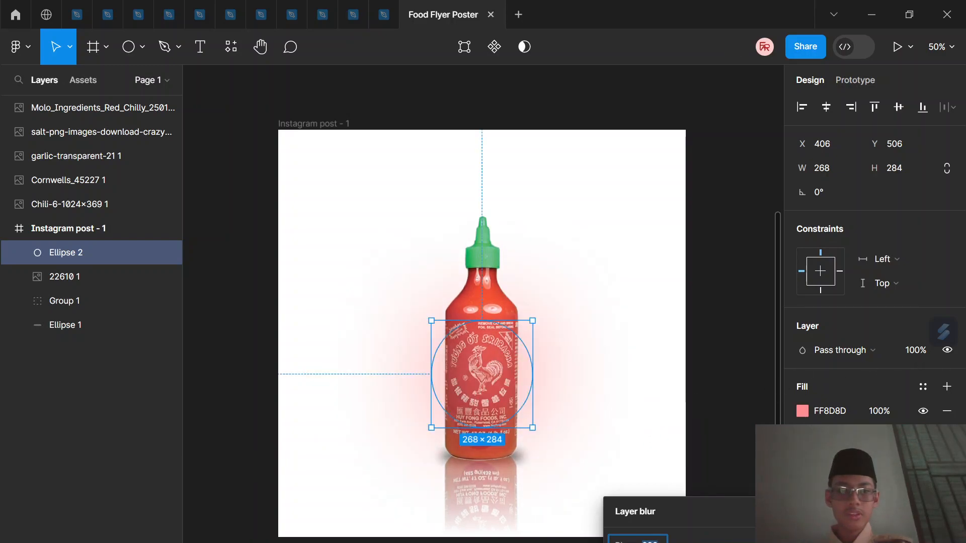
pyautogui.click(767, 512)
pyautogui.click(767, 511)
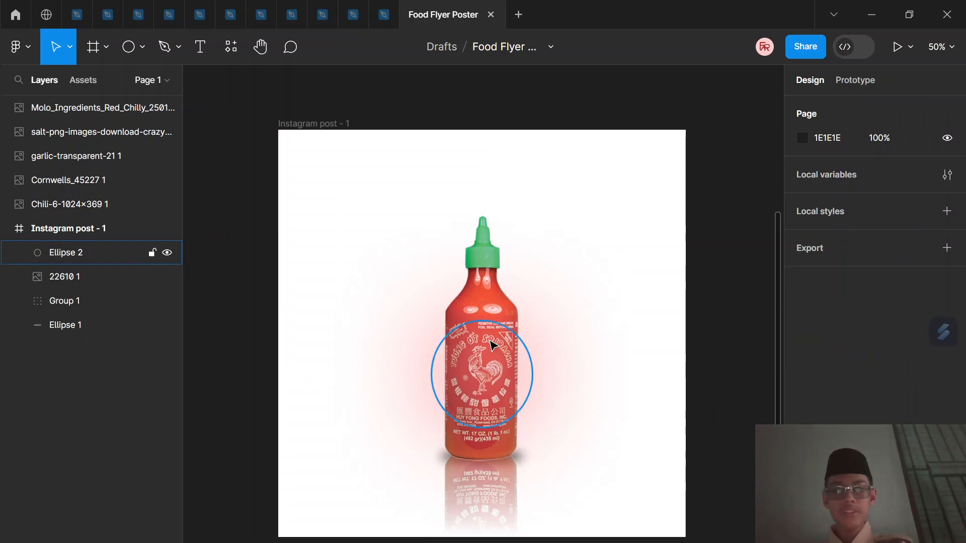
# Enlarge the blurred red ellipse to about 626×684 and centre it horizontally in the frame
pyautogui.click(492, 387)
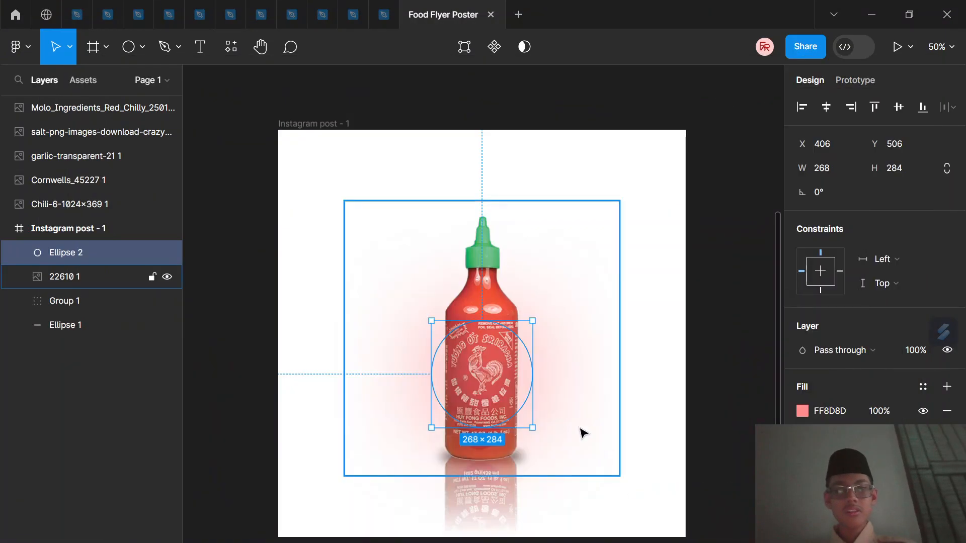
pyautogui.moveTo(532, 320); pyautogui.dragTo(672, 162)
pyautogui.moveTo(614, 241); pyautogui.dragTo(533, 295)
pyautogui.click(825, 107)
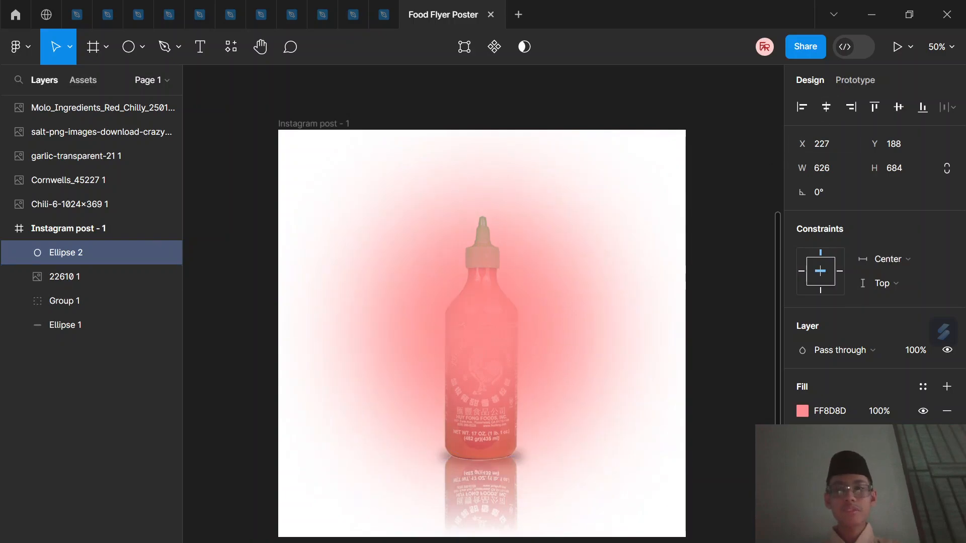
# Adjust the layer blur of the enlarged red ellipse so its glow spreads softly across the frame
pyautogui.click(802, 508)
pyautogui.moveTo(622, 542); pyautogui.dragTo(366, 458)
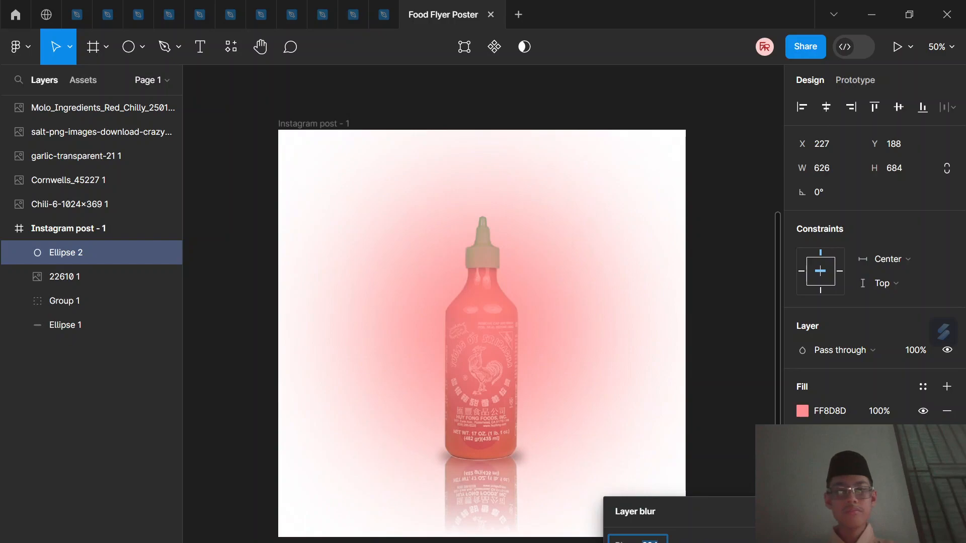
pyautogui.click(770, 511)
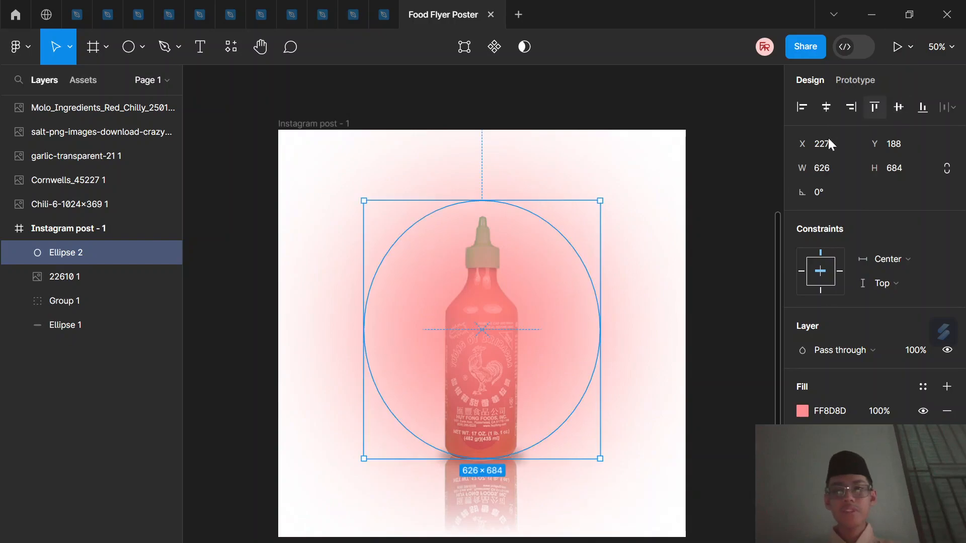
# Move the red glow ellipse down to Y 264 and place it at the back of the frame's layers
pyautogui.moveTo(446, 276); pyautogui.dragTo(449, 305)
pyautogui.moveTo(50, 249); pyautogui.dragTo(53, 339)
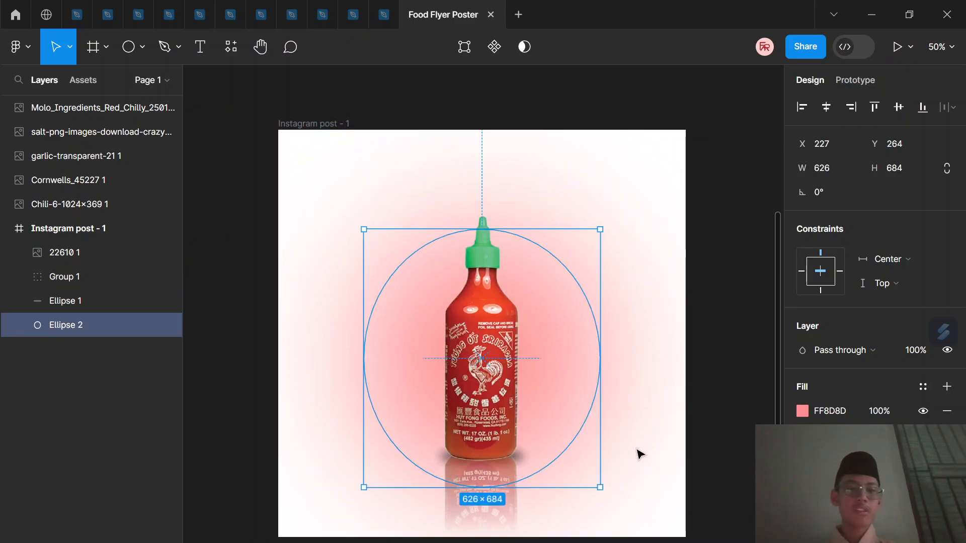
pyautogui.click(713, 314)
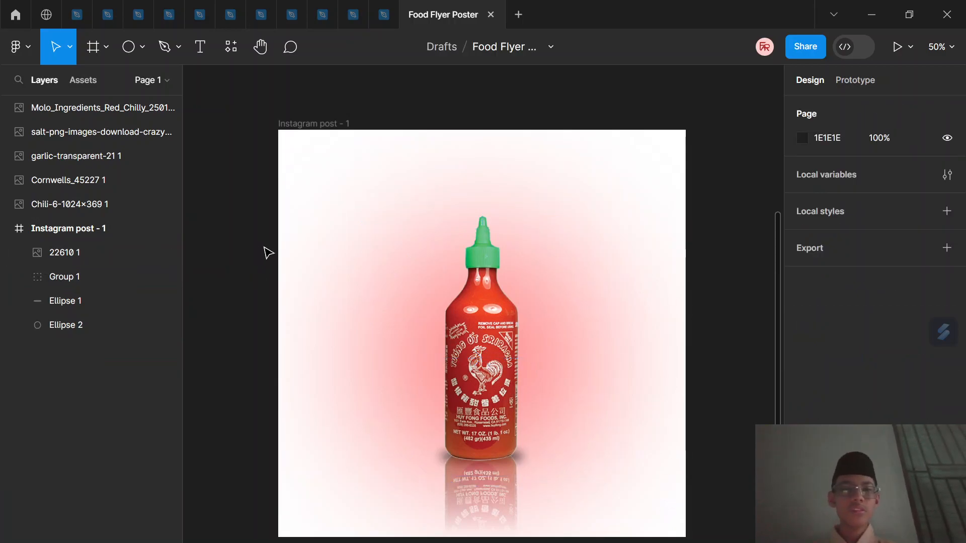
pyautogui.click(381, 265)
pyautogui.click(209, 319)
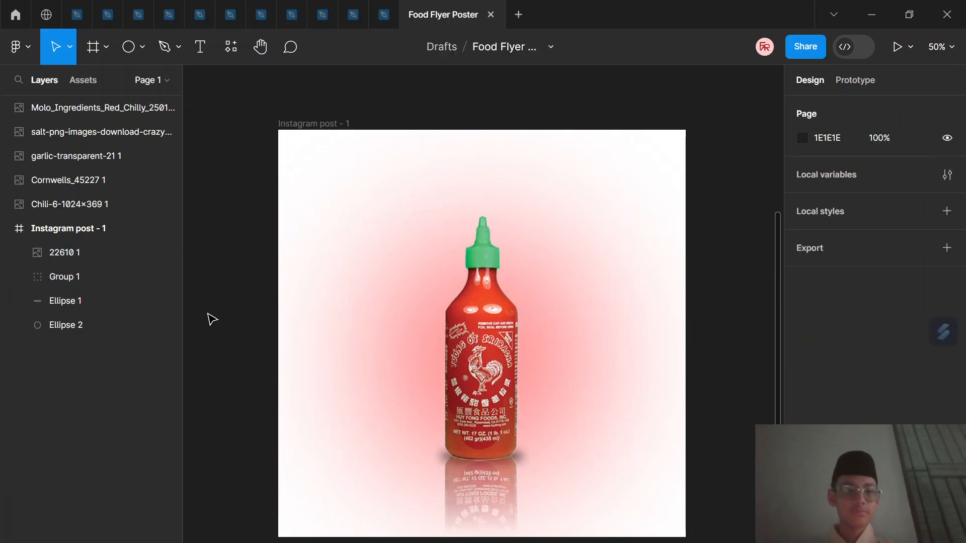
# Enlarge the red glow ellipse to about 830×907 and increase its layer blur for a wider, softer background glow
pyautogui.click(58, 327)
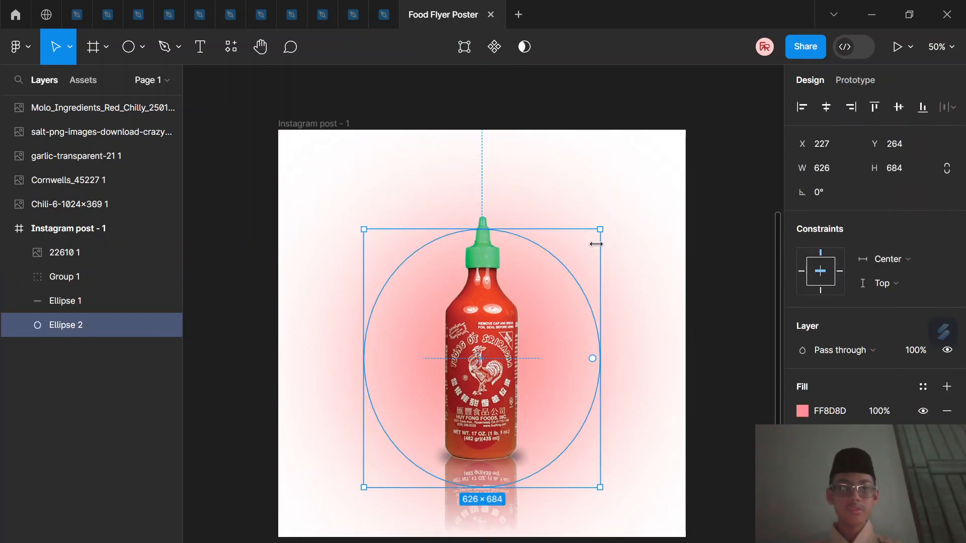
pyautogui.moveTo(588, 251); pyautogui.dragTo(675, 224)
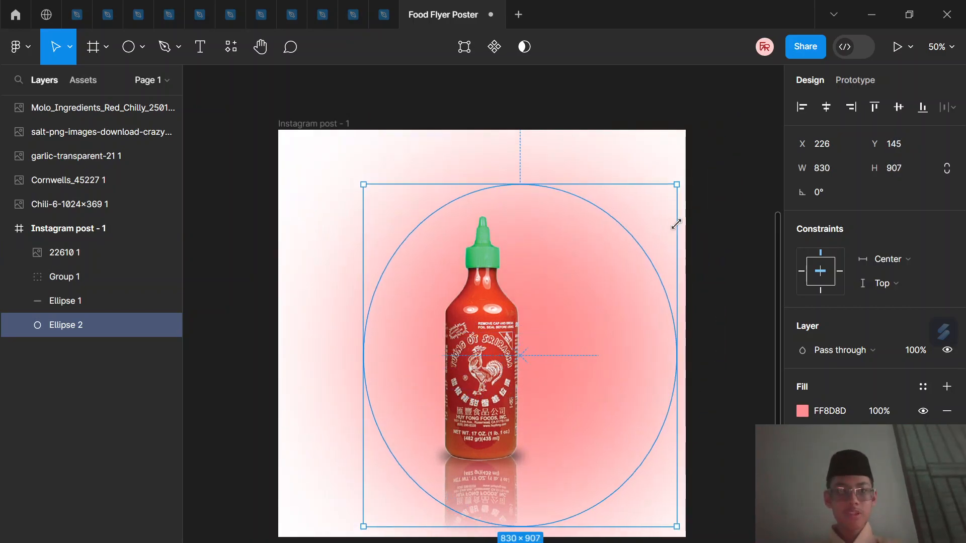
pyautogui.click(802, 508)
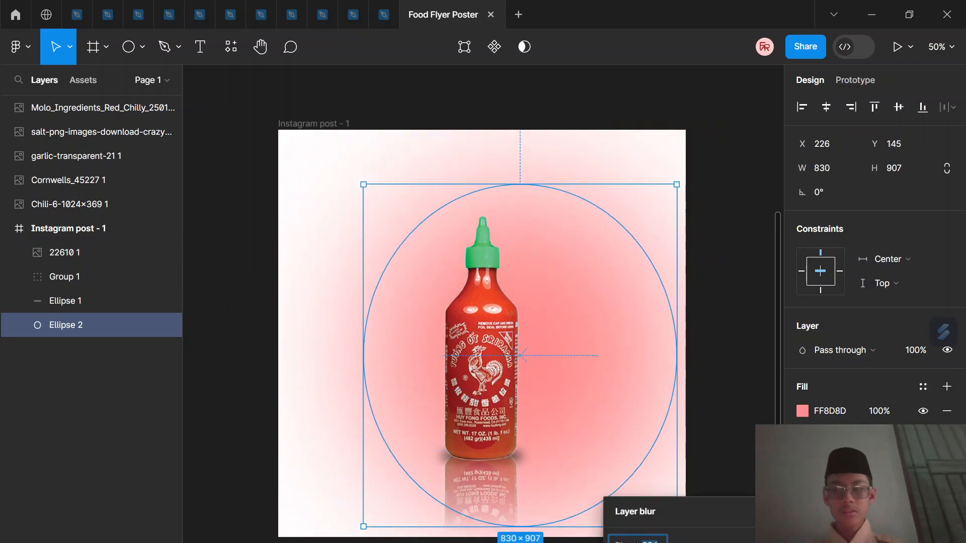
pyautogui.moveTo(622, 541); pyautogui.dragTo(714, 319)
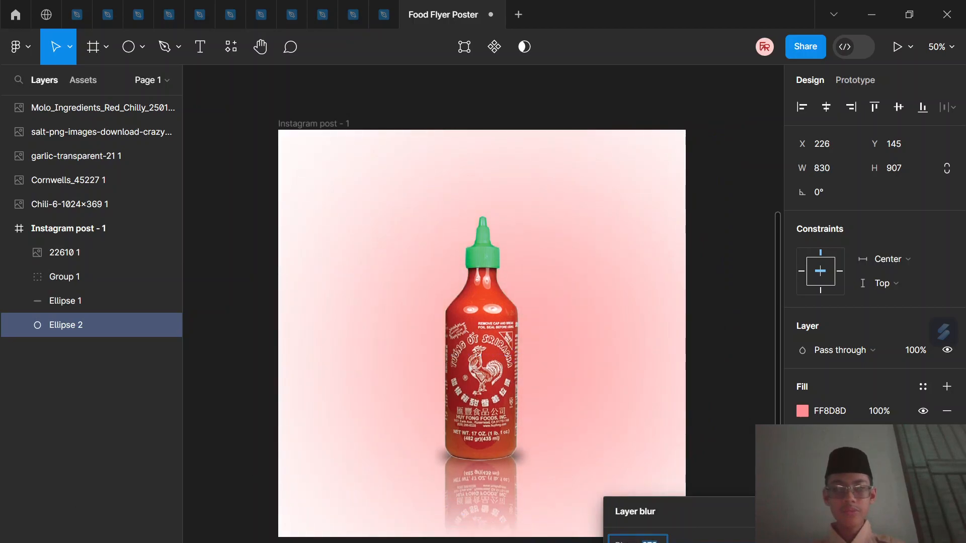
# Centre the red glow ellipse horizontally in the frame at X 125 and nudge it downward behind the bottle
pyautogui.press('Escape')
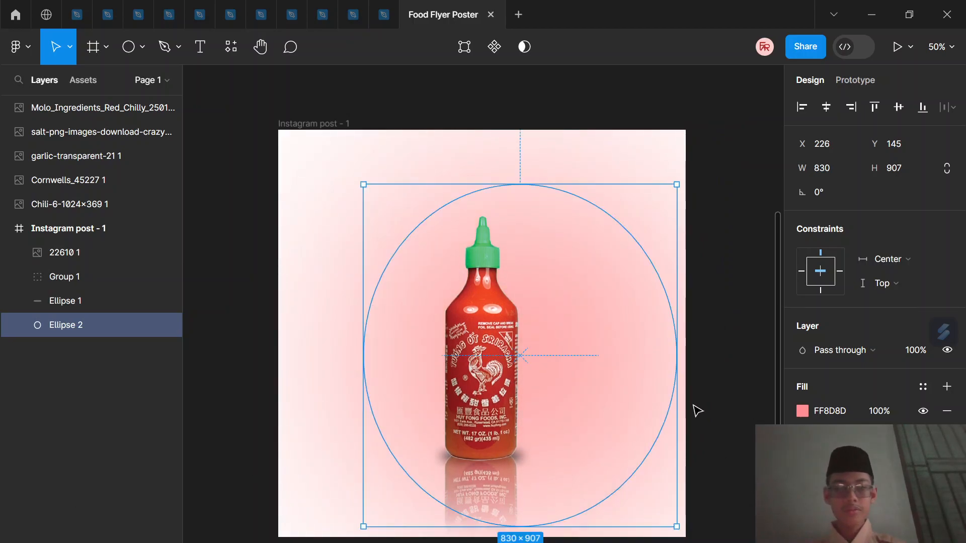
pyautogui.moveTo(641, 397); pyautogui.dragTo(593, 387)
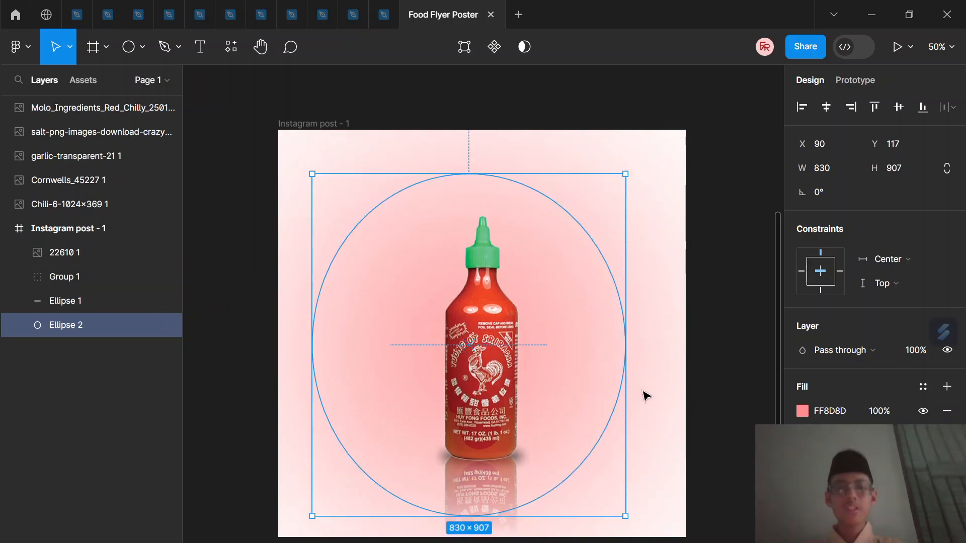
pyautogui.click(814, 111)
pyautogui.press('Down')
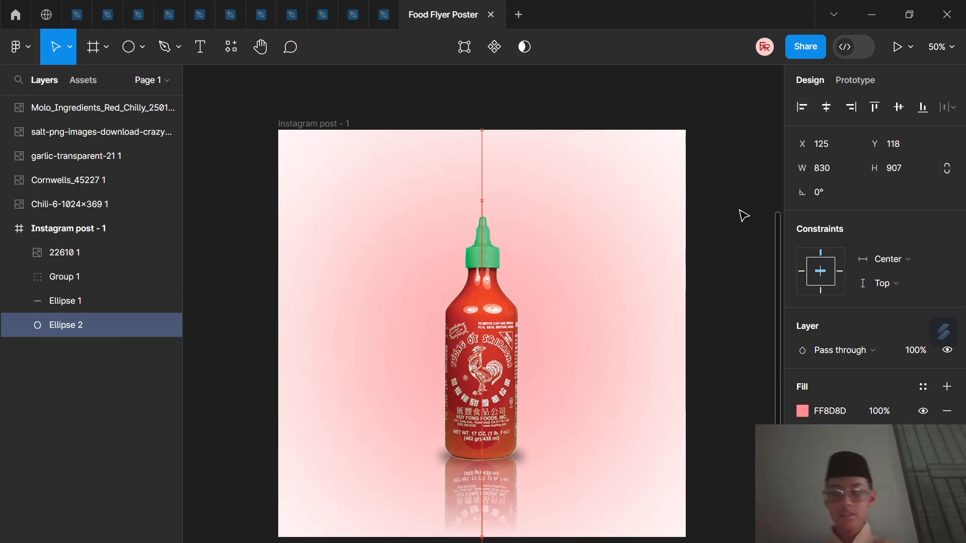
pyautogui.press('Down')
pyautogui.press('Down')
pyautogui.press('Down')
pyautogui.press('Down')
pyautogui.press('Down')
pyautogui.press('Down')
pyautogui.press('Down')
pyautogui.press('Down')
pyautogui.press('Down')
pyautogui.press('Down')
pyautogui.press('Down')
pyautogui.press('Down')
pyautogui.press('Down')
pyautogui.press('Down')
pyautogui.press('Down')
pyautogui.press('Down')
pyautogui.press('Down')
pyautogui.press('Down')
pyautogui.press('Down')
pyautogui.press('Down')
pyautogui.click(739, 211)
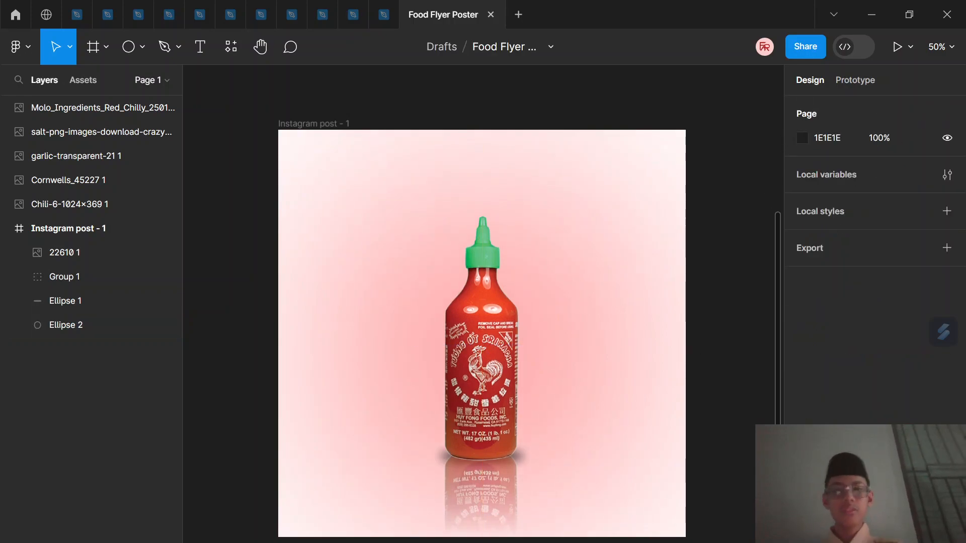
# Switch to the image viewer to examine the finished poster's title lettering and layout, and return to Figma
pyautogui.click(629, 542)
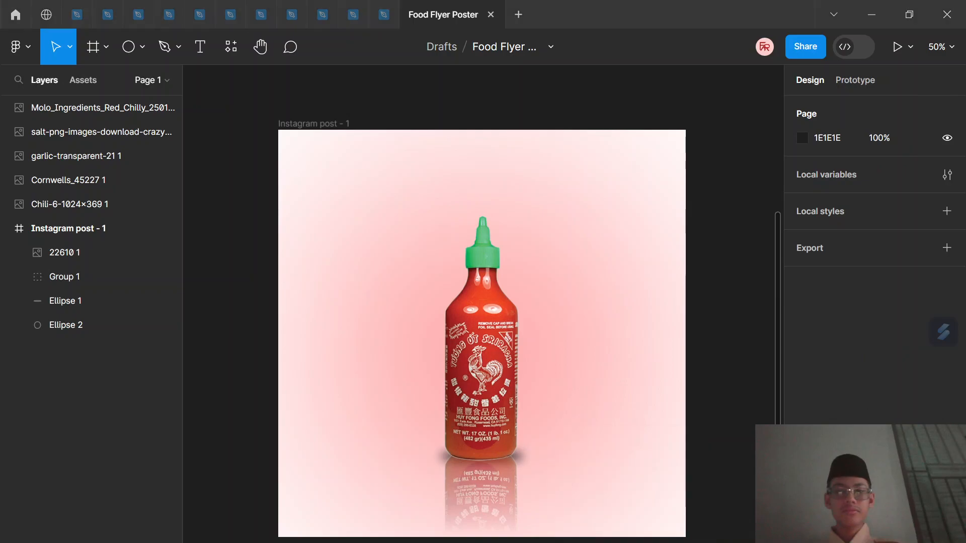
pyautogui.hotkey('alt', 'Tab')
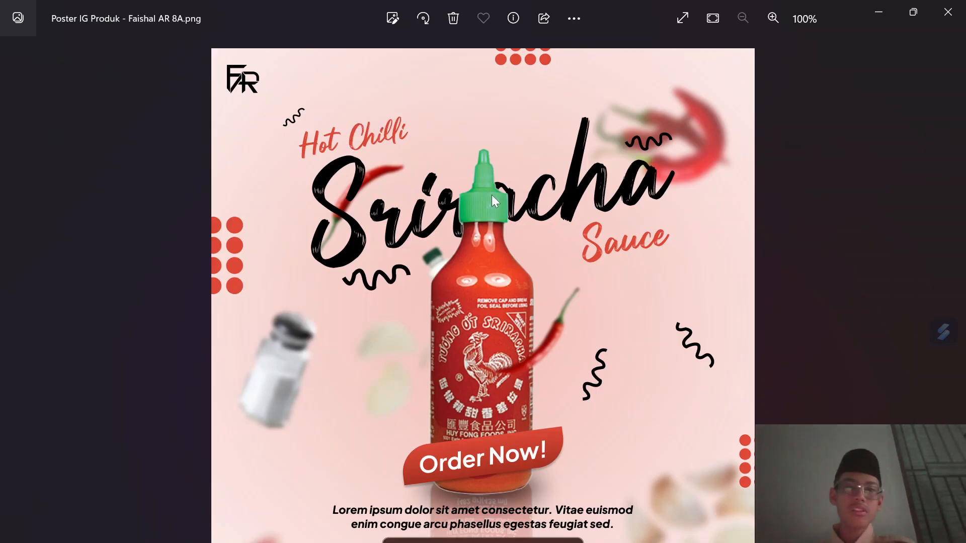
pyautogui.click(867, 8)
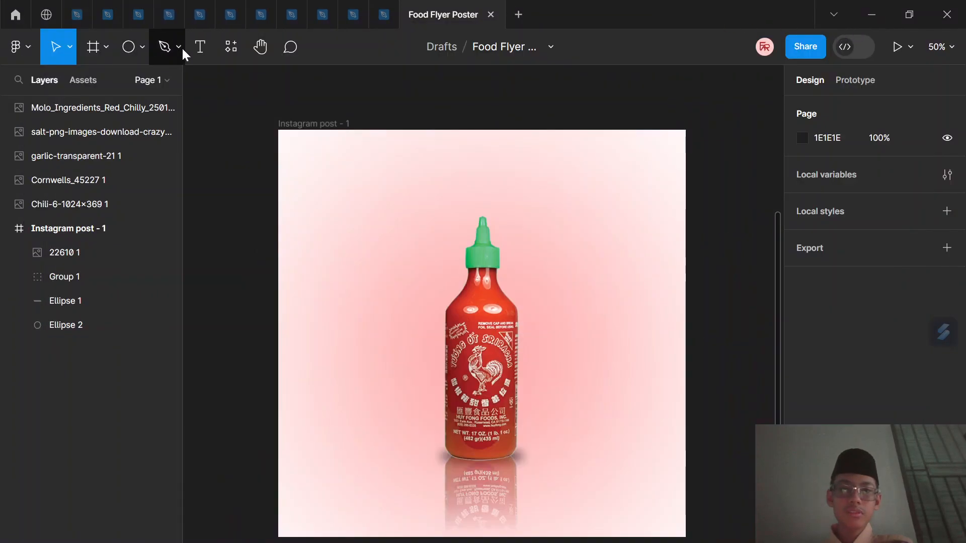
# Add a text layer reading "Sriracha" to the left of the bottle cap in the poster frame
pyautogui.click(198, 45)
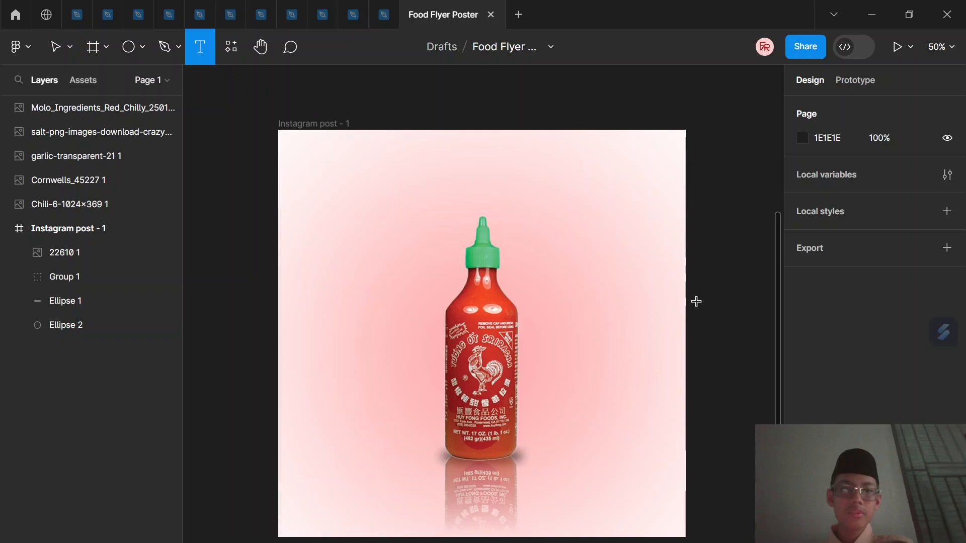
pyautogui.click(352, 226)
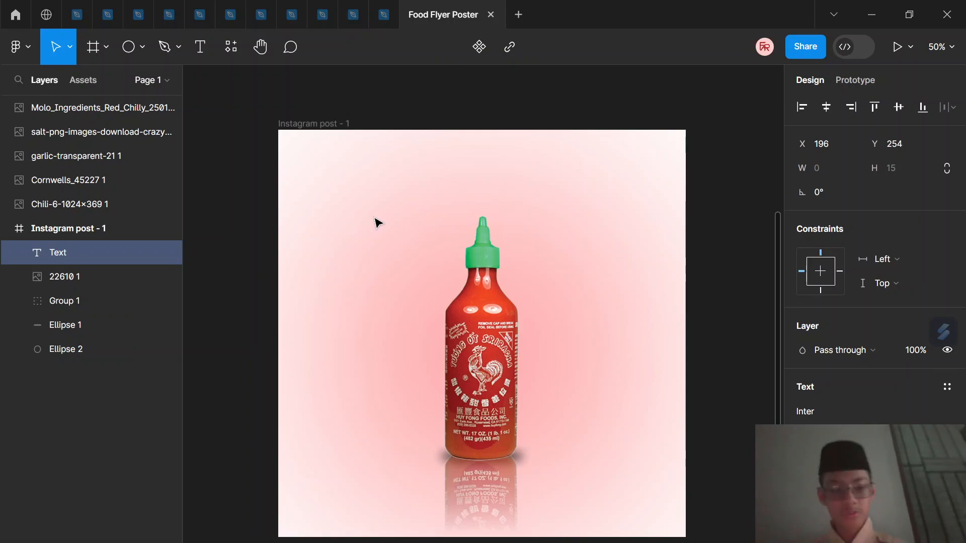
pyautogui.write('Sric')
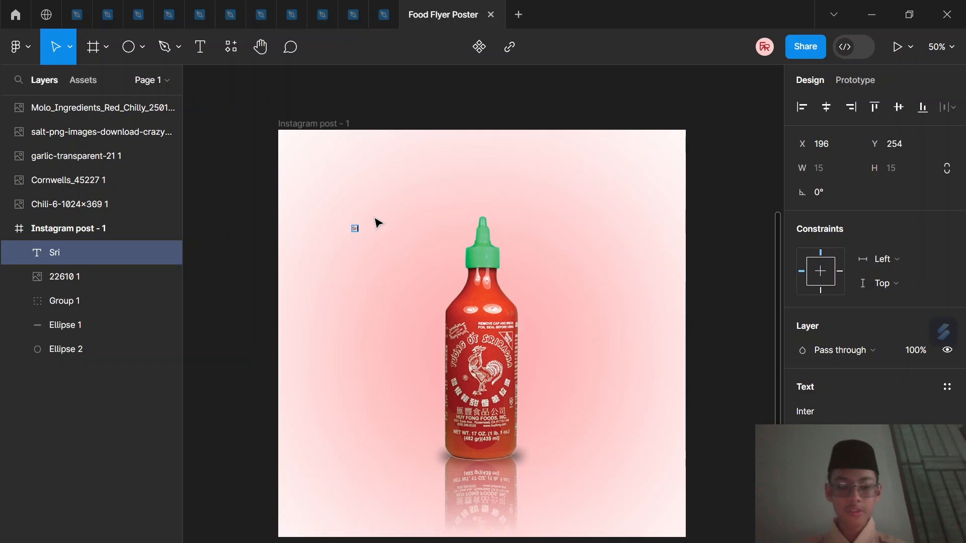
pyautogui.press('BackSpace')
pyautogui.write('racha')
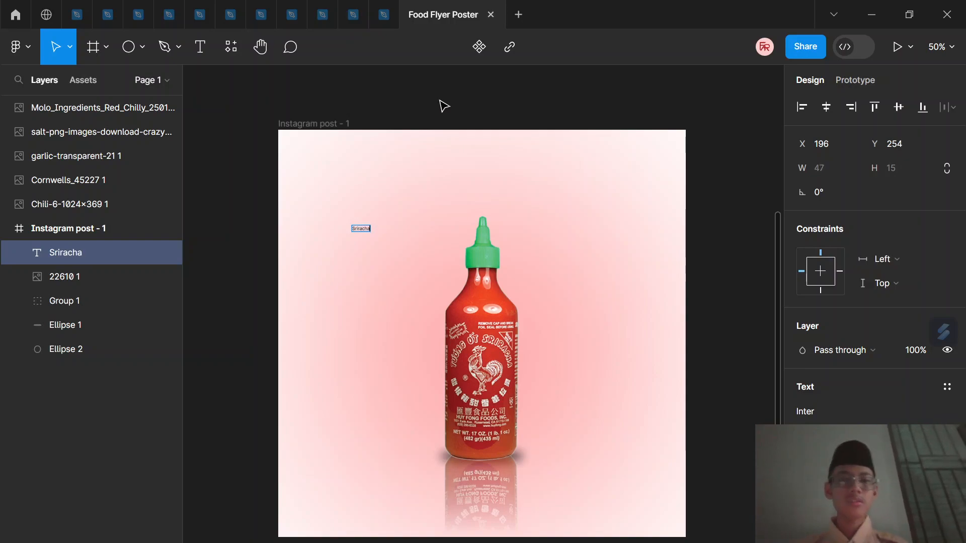
pyautogui.press('Escape')
# Increase the Sriracha text's font size to make it about 499×155 and change its font to Balletic
pyautogui.click(932, 435)
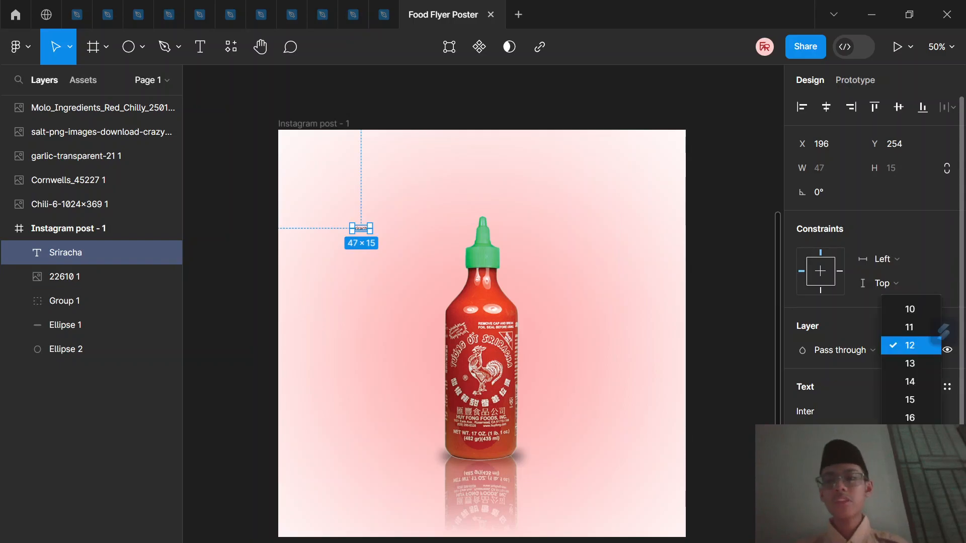
pyautogui.click(909, 527)
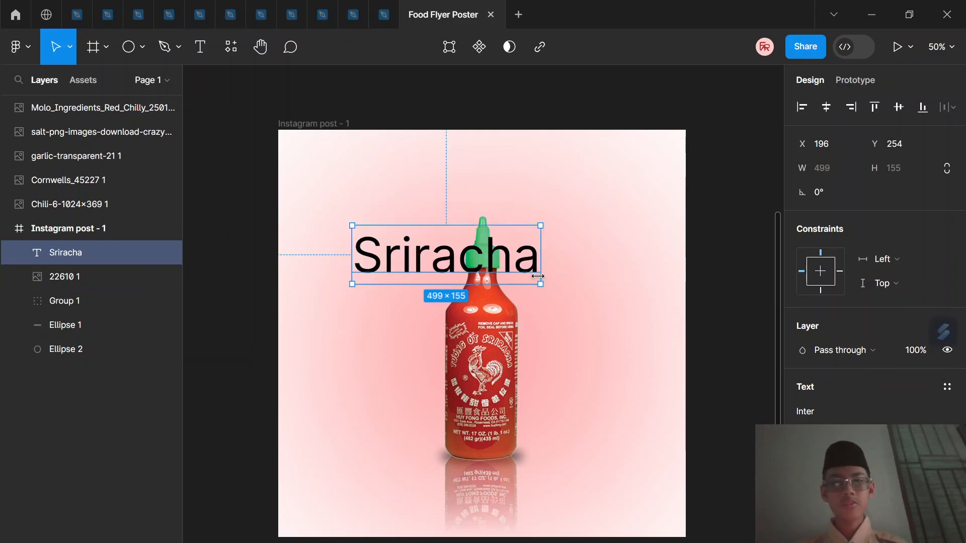
pyautogui.click(828, 416)
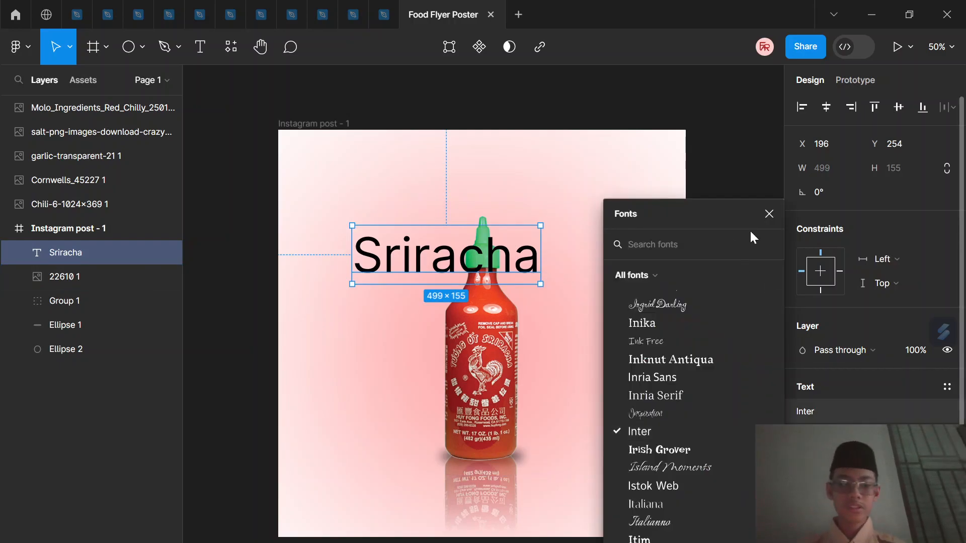
pyautogui.write('balletic')
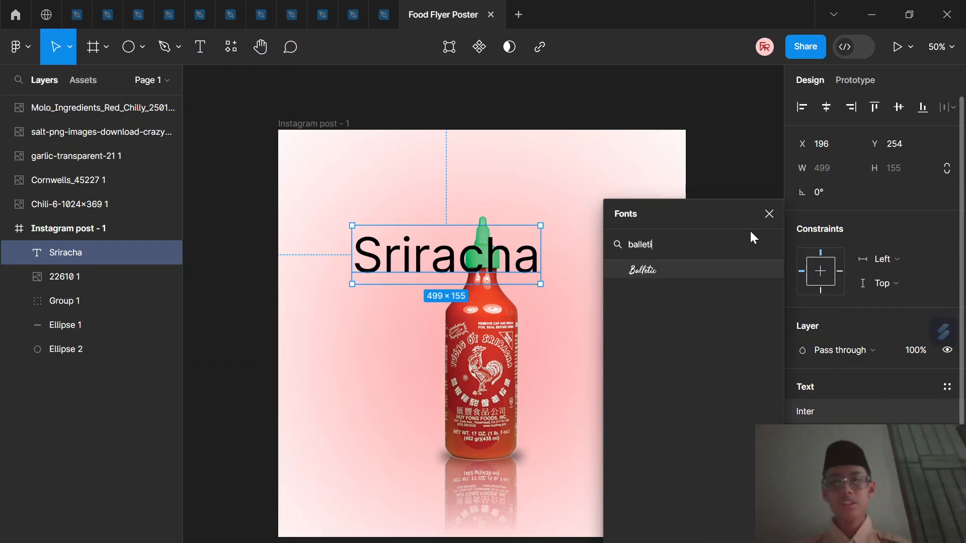
pyautogui.click(694, 274)
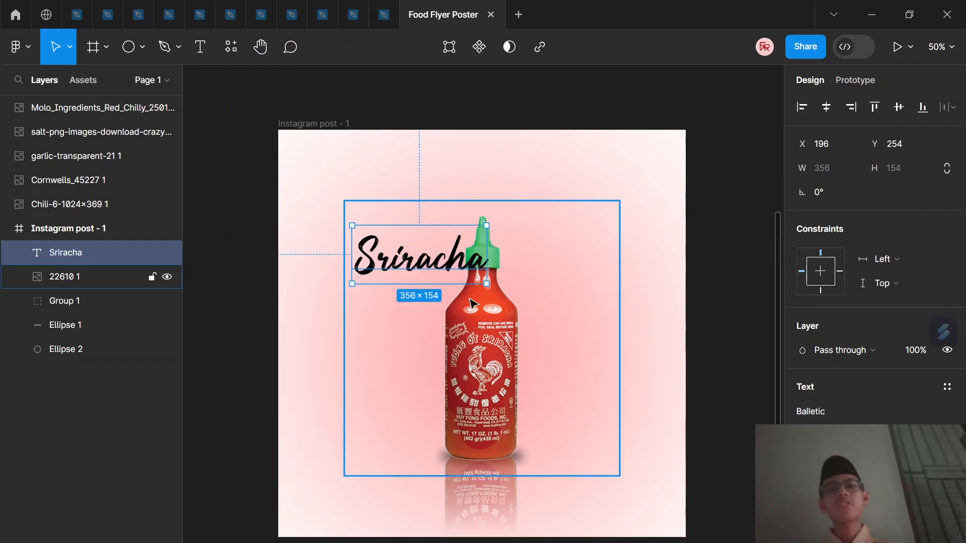
# Scale the Sriracha text up proportionally to about 549×237
pyautogui.press('k')
pyautogui.rightClick(488, 279)
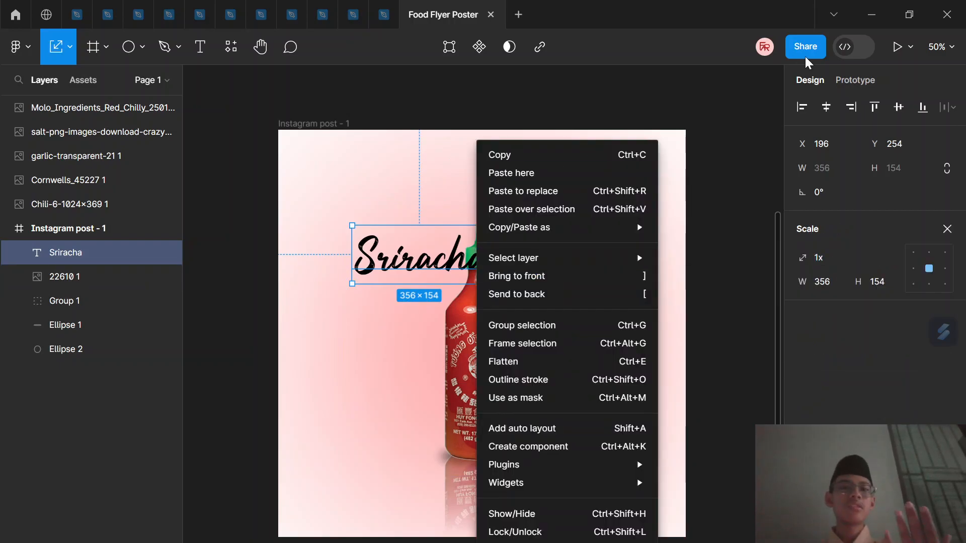
pyautogui.click(715, 152)
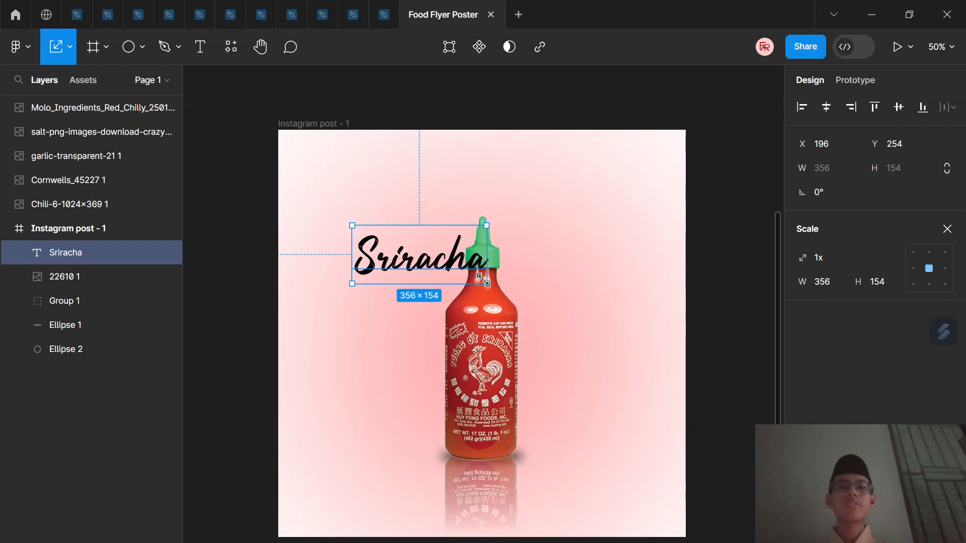
pyautogui.moveTo(488, 279); pyautogui.dragTo(558, 308)
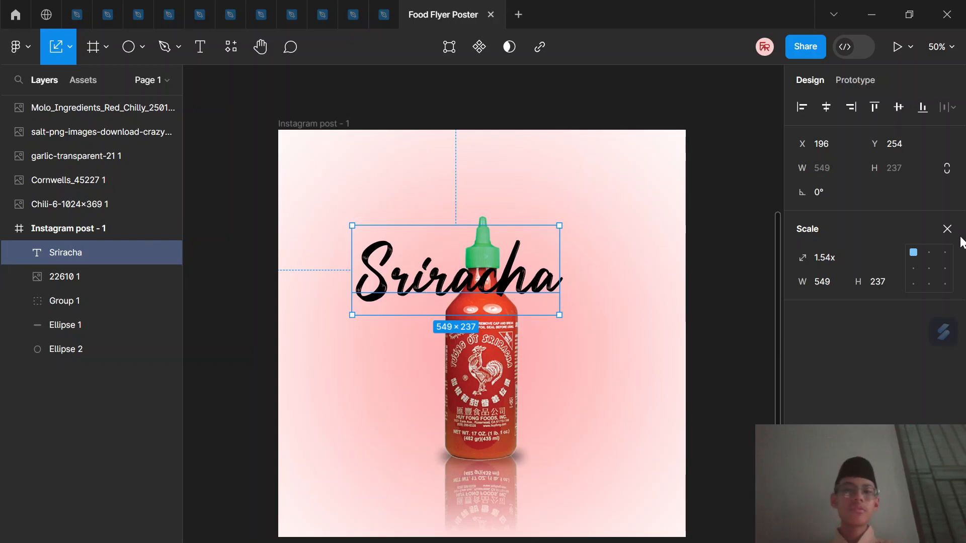
pyautogui.click(946, 229)
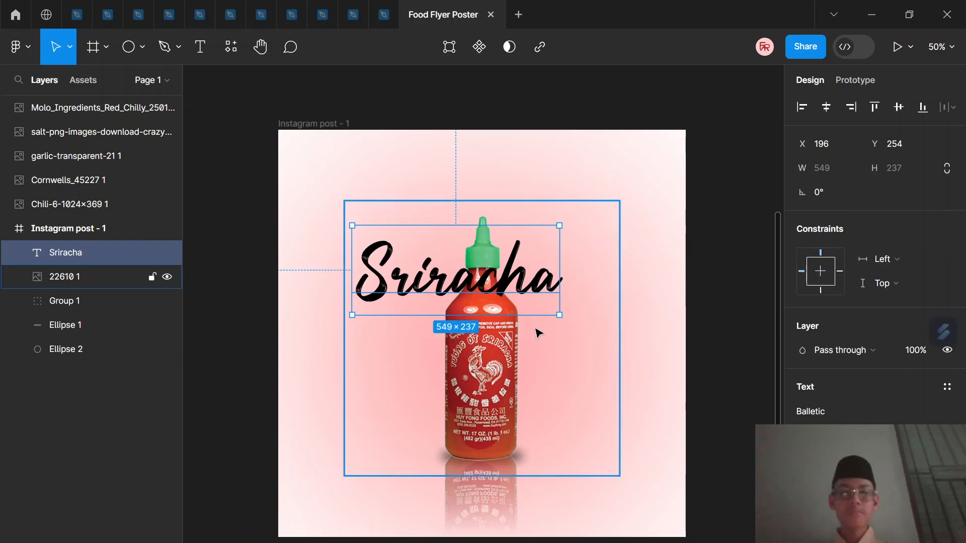
# Rotate the Sriracha text to about 15.46° and move it up over the bottle cap
pyautogui.moveTo(567, 316); pyautogui.dragTo(563, 284)
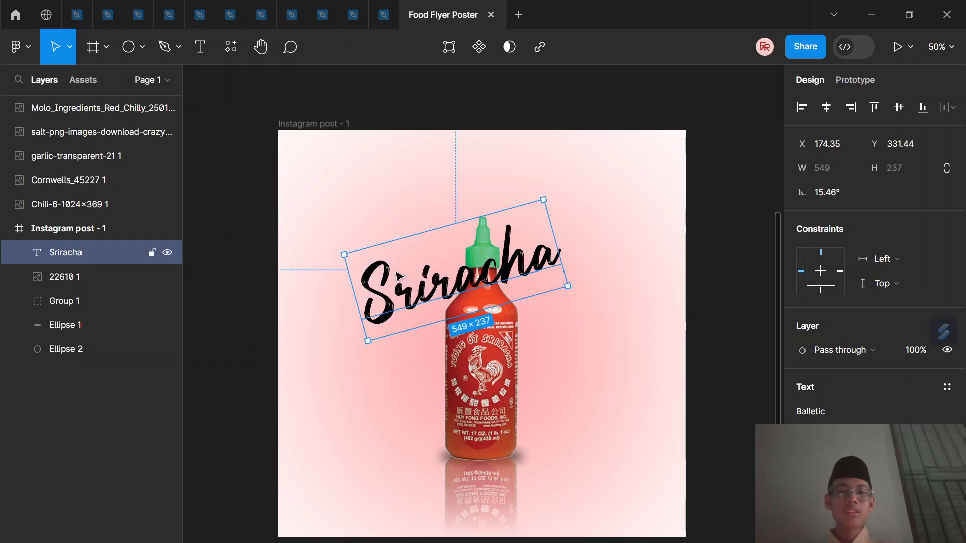
pyautogui.moveTo(408, 281); pyautogui.dragTo(433, 239)
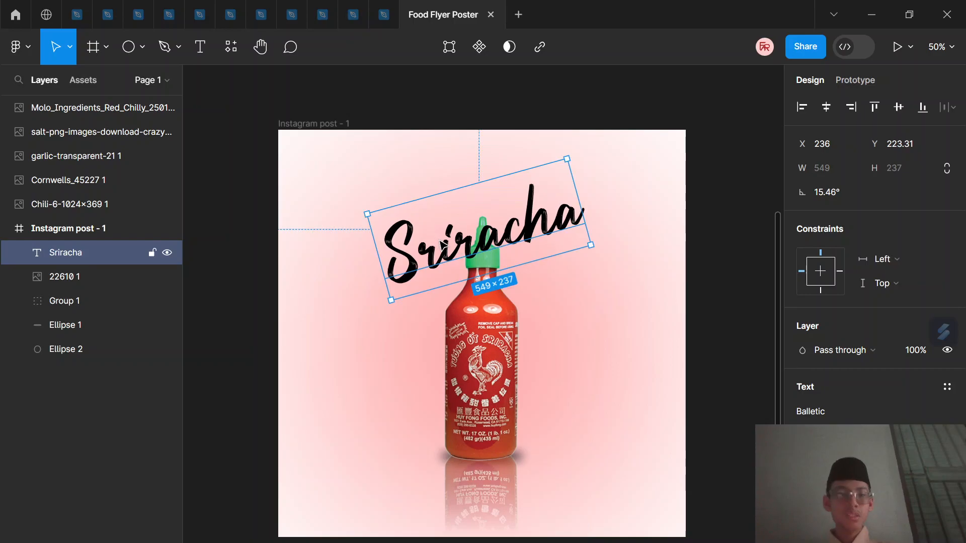
# Scale the tilted Sriracha text to about 625×270 and centre it horizontally in the frame
pyautogui.press('k')
pyautogui.moveTo(401, 302); pyautogui.dragTo(400, 315)
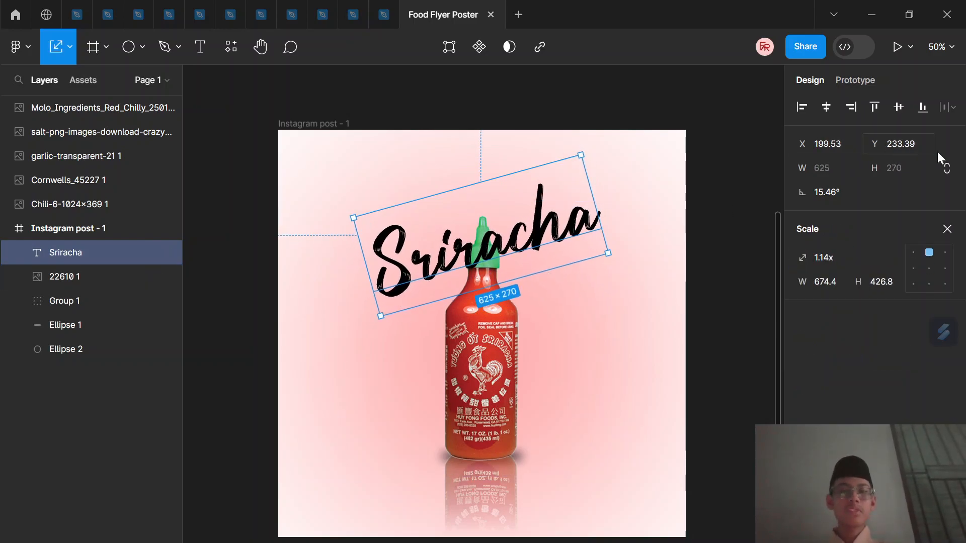
pyautogui.click(947, 229)
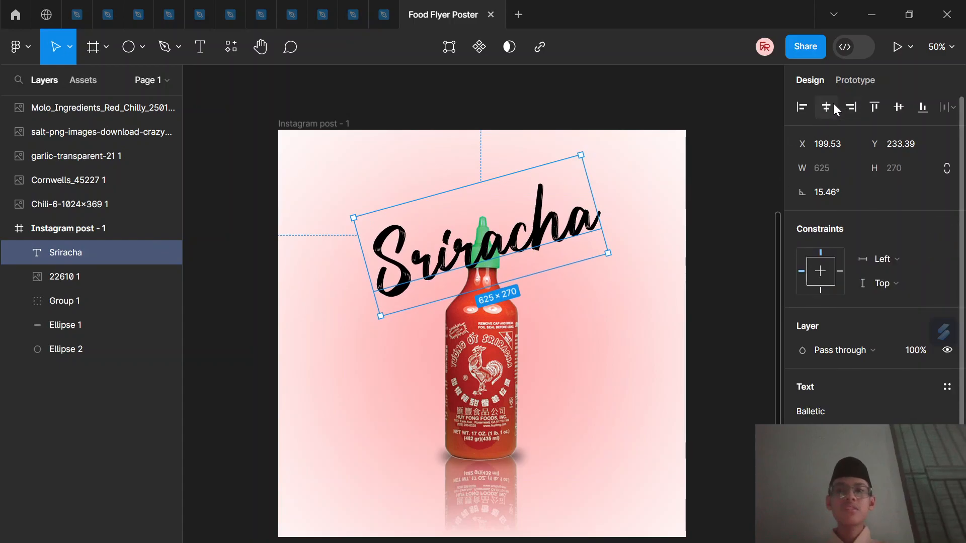
pyautogui.click(766, 193)
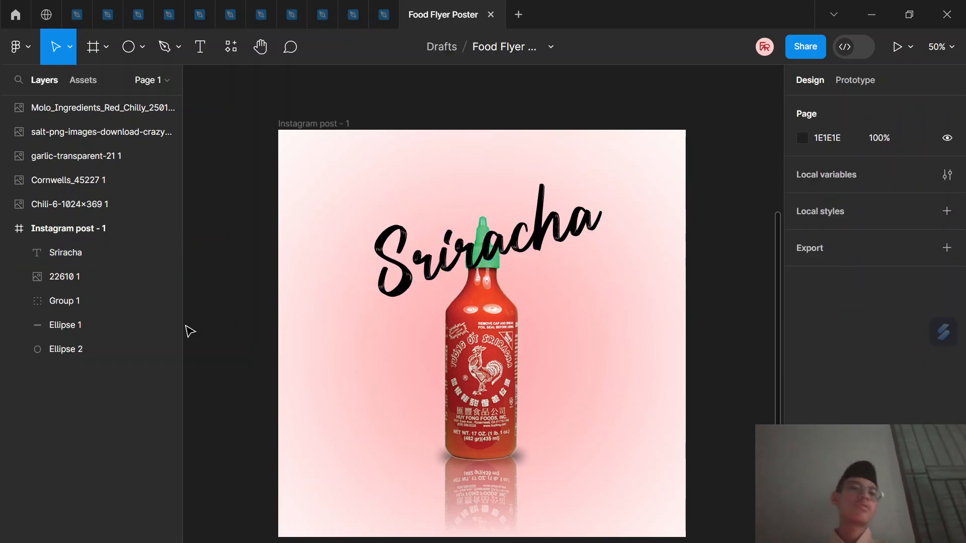
# Reorder the Sriracha text layer to sit directly below the bottle image so the cap overlaps the lettering
pyautogui.click(89, 257)
pyautogui.moveTo(89, 258); pyautogui.dragTo(87, 291)
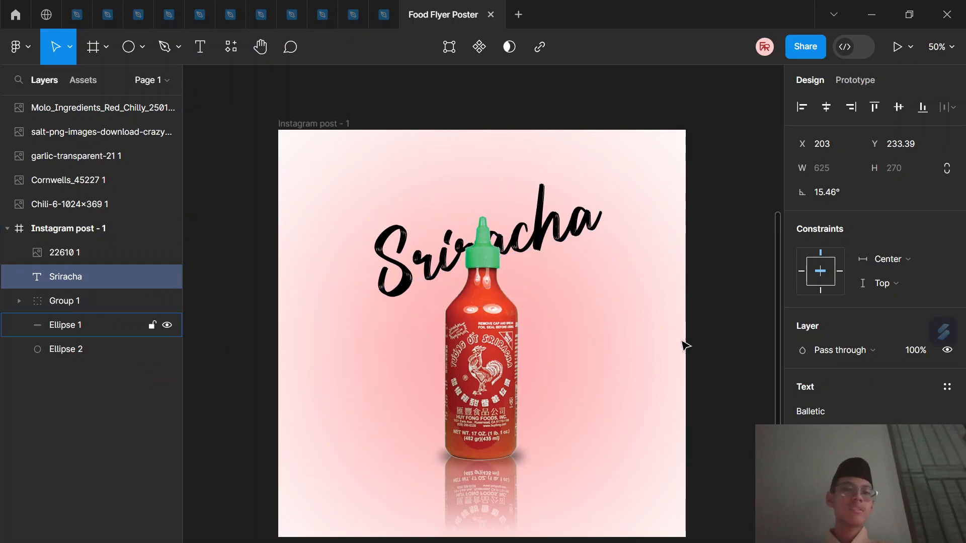
pyautogui.click(744, 298)
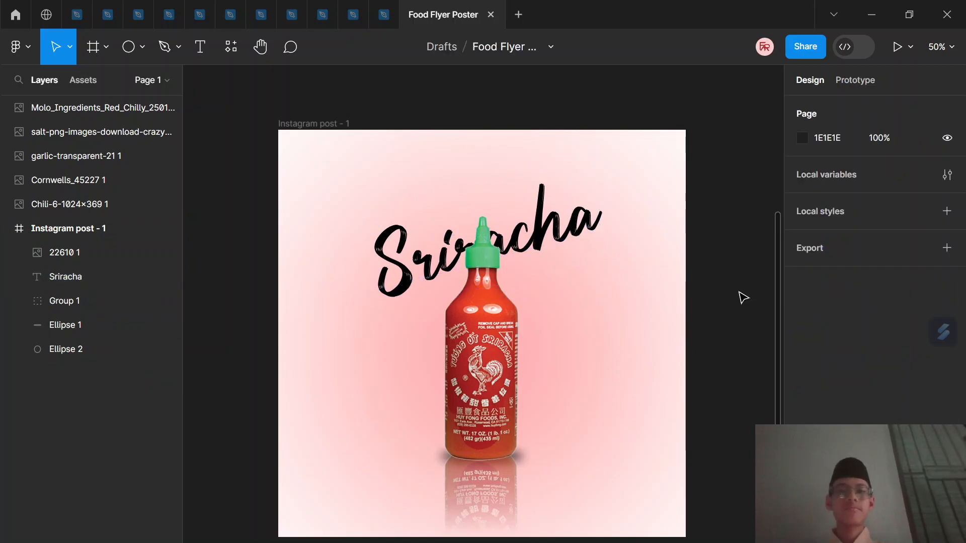
# Reduce the Sriracha text's tilt to about 11.27° and realign it to the frame's horizontal centre
pyautogui.click(539, 199)
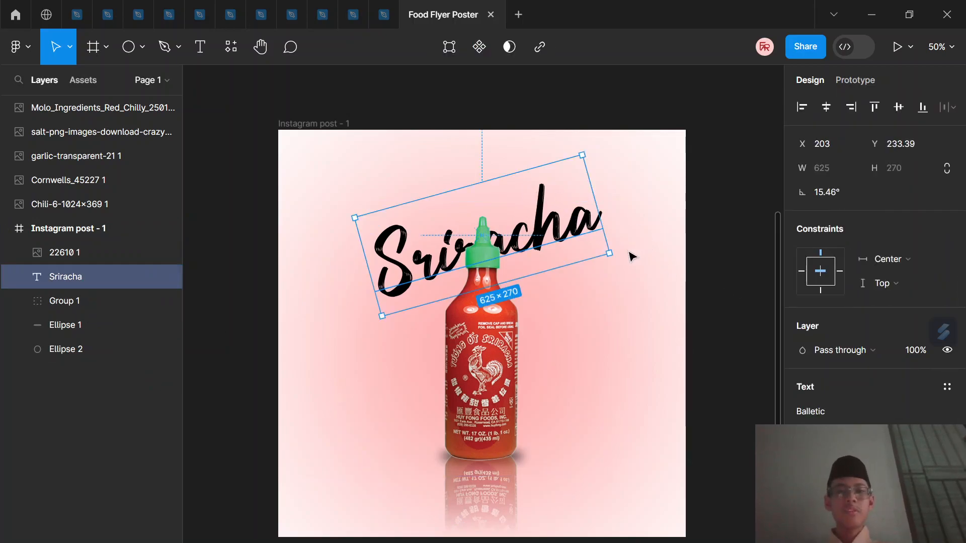
pyautogui.moveTo(616, 250); pyautogui.dragTo(614, 272)
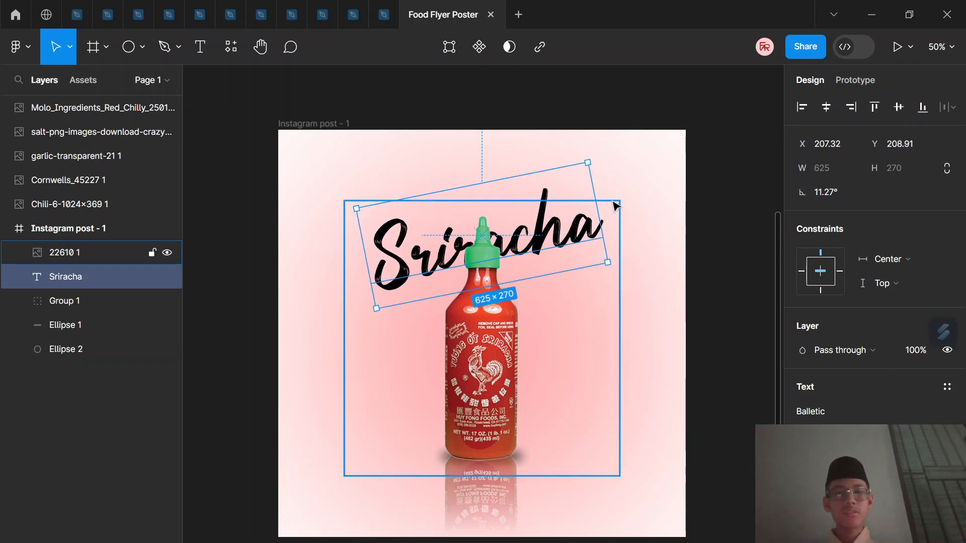
pyautogui.click(738, 247)
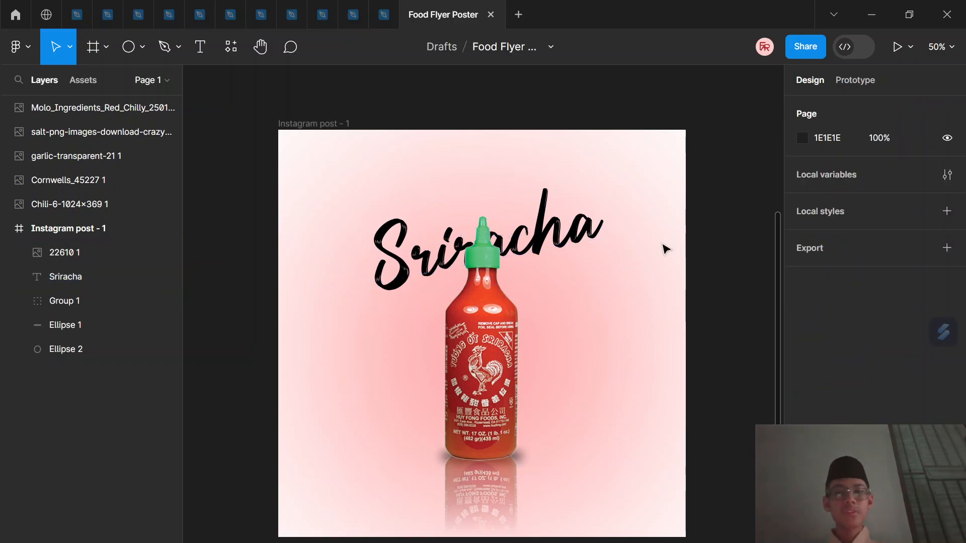
pyautogui.click(560, 192)
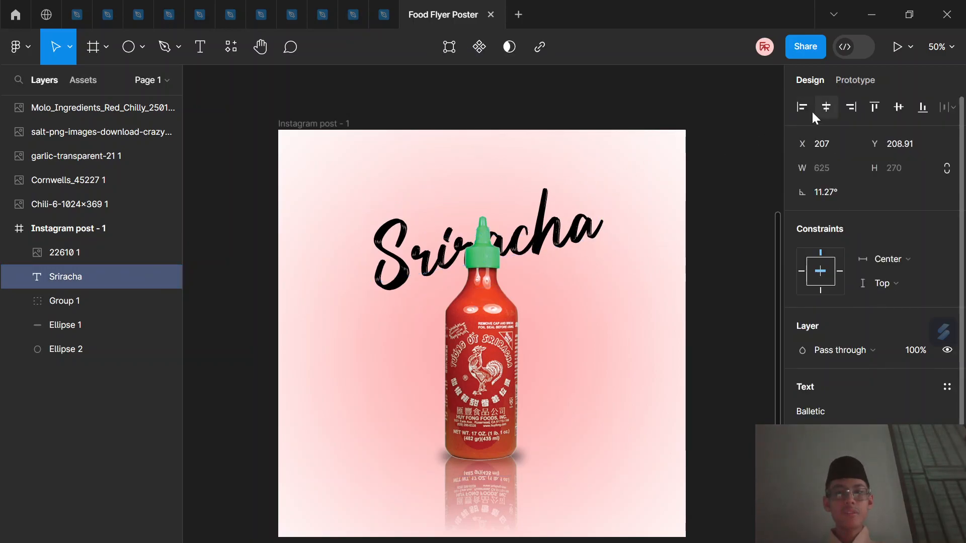
pyautogui.click(703, 241)
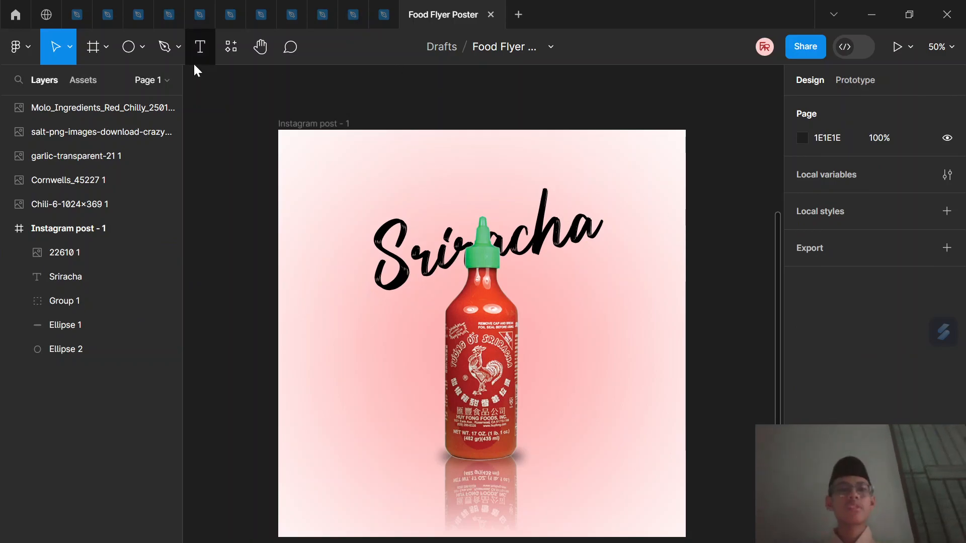
# Duplicate the Sriracha text, move the copy up to the frame's upper left and change its wording to "Chili Sauce"
pyautogui.click(553, 185)
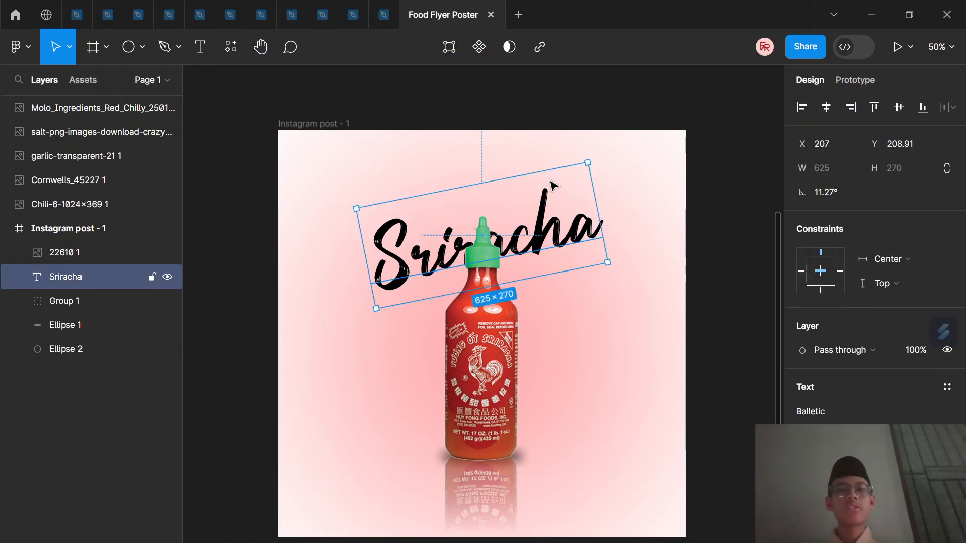
pyautogui.hotkey('ctrl', 'd')
pyautogui.moveTo(553, 186); pyautogui.dragTo(512, 140)
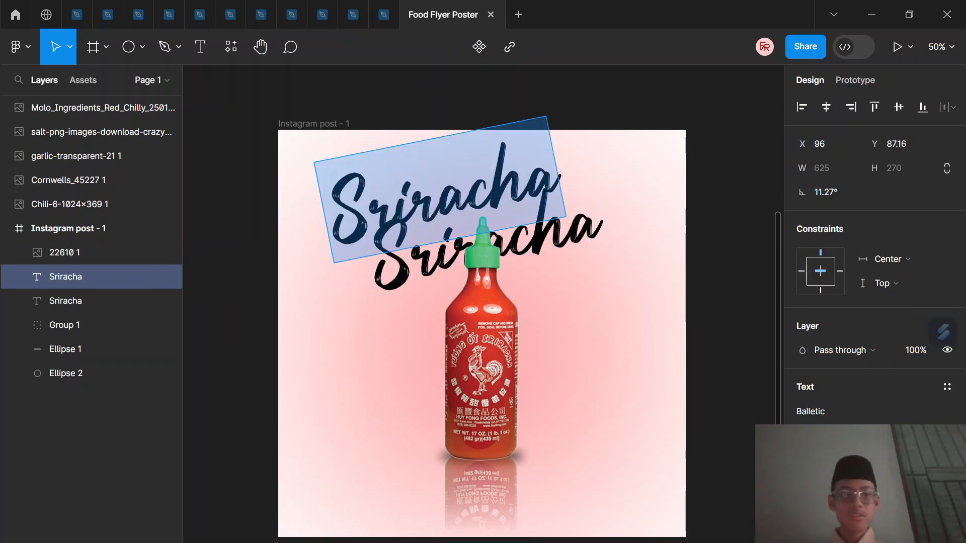
pyautogui.write('Chili')
pyautogui.press('BackSpace')
pyautogui.press('BackSpace')
pyautogui.write('lli')
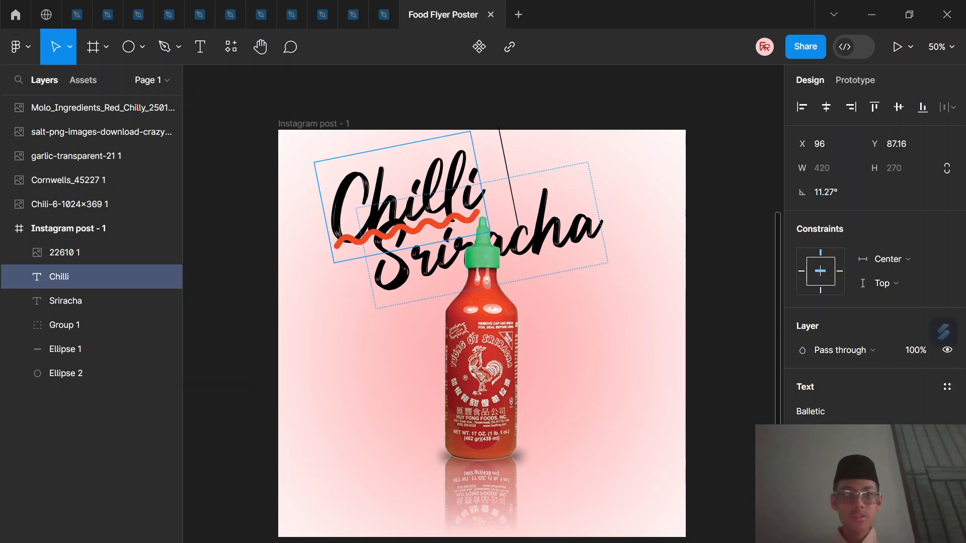
pyautogui.write(' Sauce')
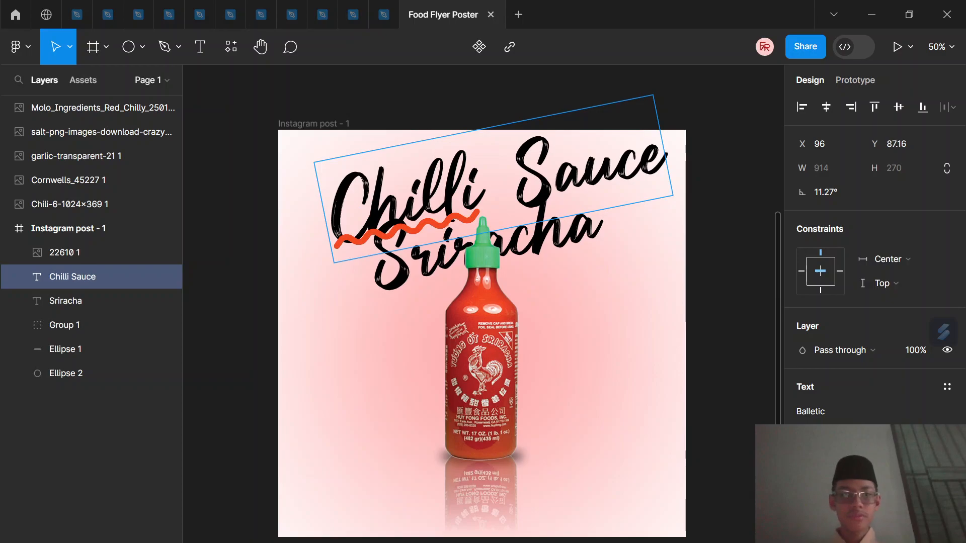
pyautogui.press('BackSpace')
pyautogui.press('Escape')
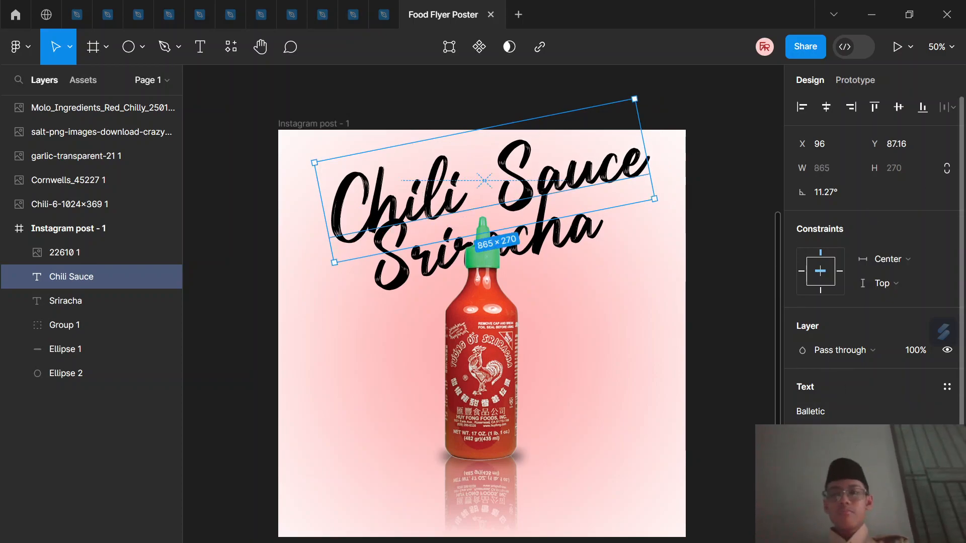
# Set the Chili Sauce text's font size to 40 and place it beneath the "cha" of Sriracha
pyautogui.click(932, 436)
pyautogui.click(909, 508)
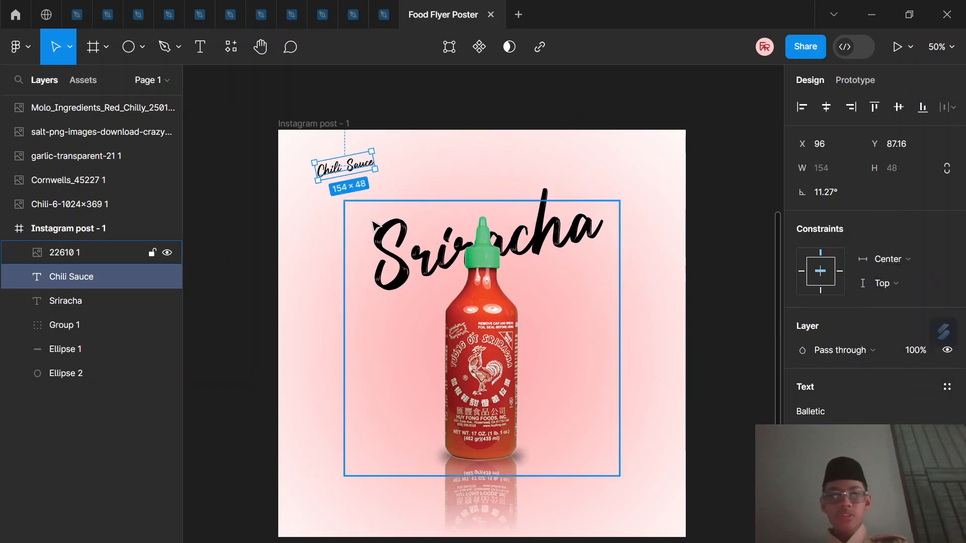
pyautogui.moveTo(354, 168); pyautogui.dragTo(581, 255)
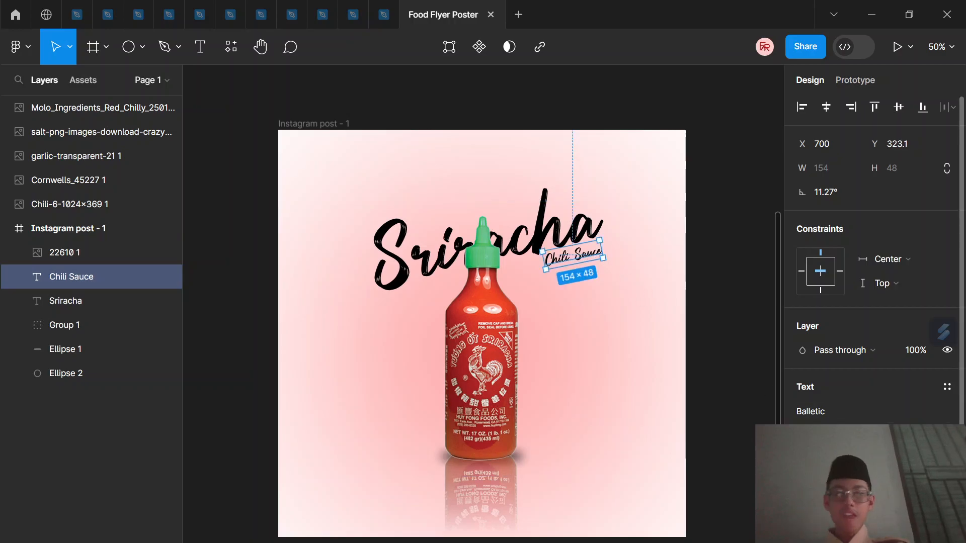
# Recolour the Chili Sauce text to a muted red, about D04444
pyautogui.scroll(-3, 872, 251)
pyautogui.click(803, 493)
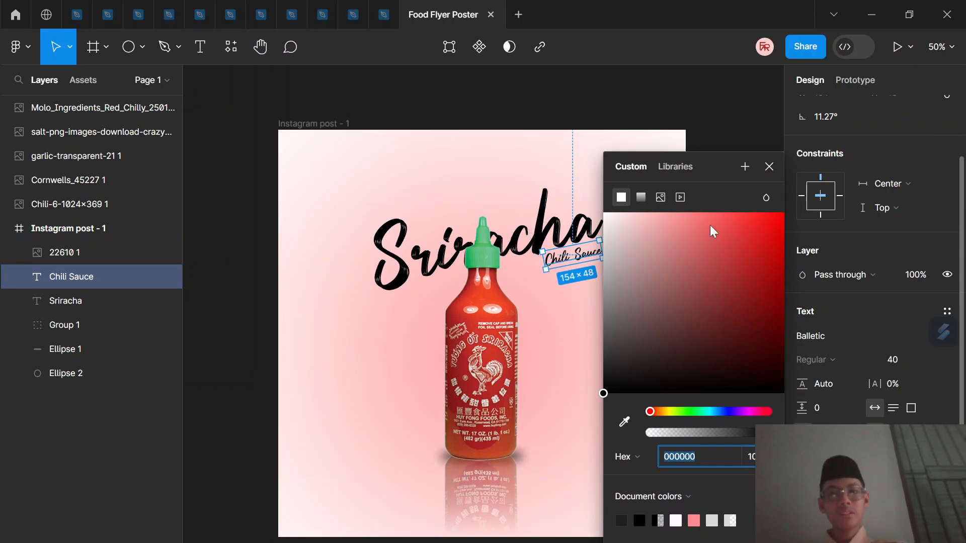
pyautogui.moveTo(711, 218); pyautogui.dragTo(725, 248)
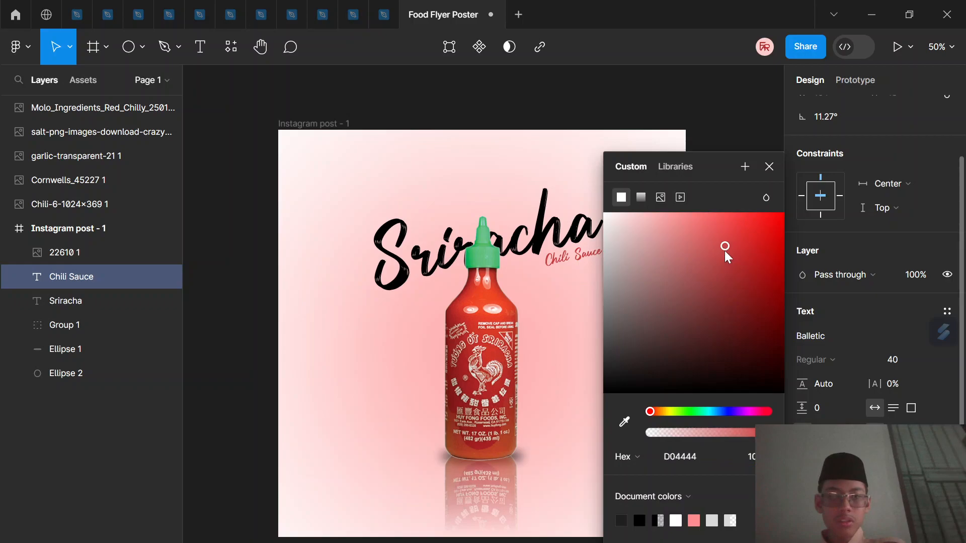
pyautogui.click(768, 168)
pyautogui.click(737, 182)
pyautogui.rightClick(735, 177)
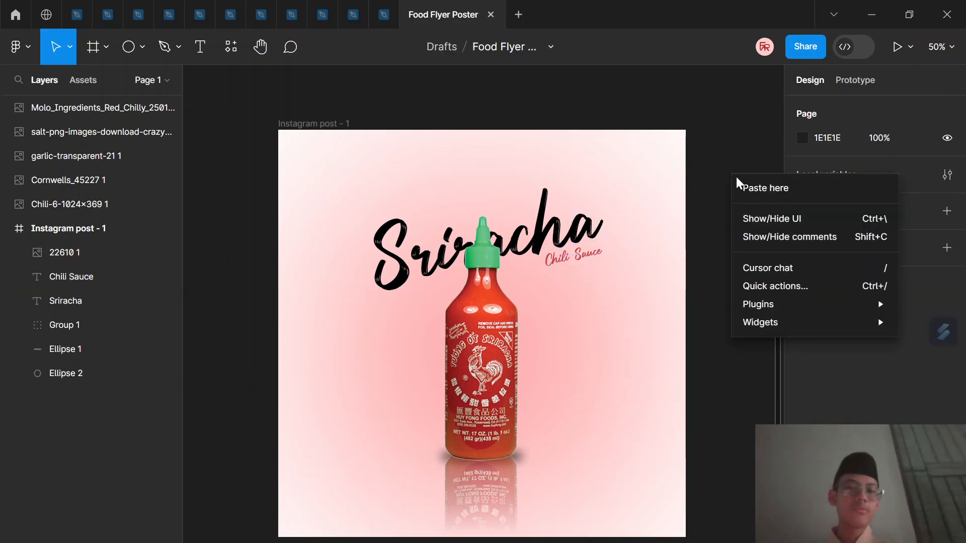
pyautogui.click(733, 141)
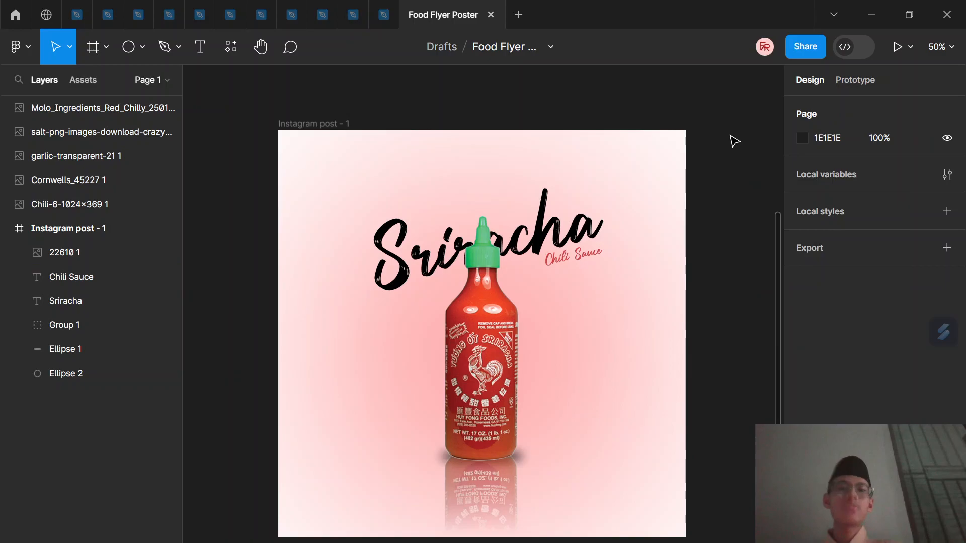
pyautogui.rightClick(728, 134)
pyautogui.click(728, 133)
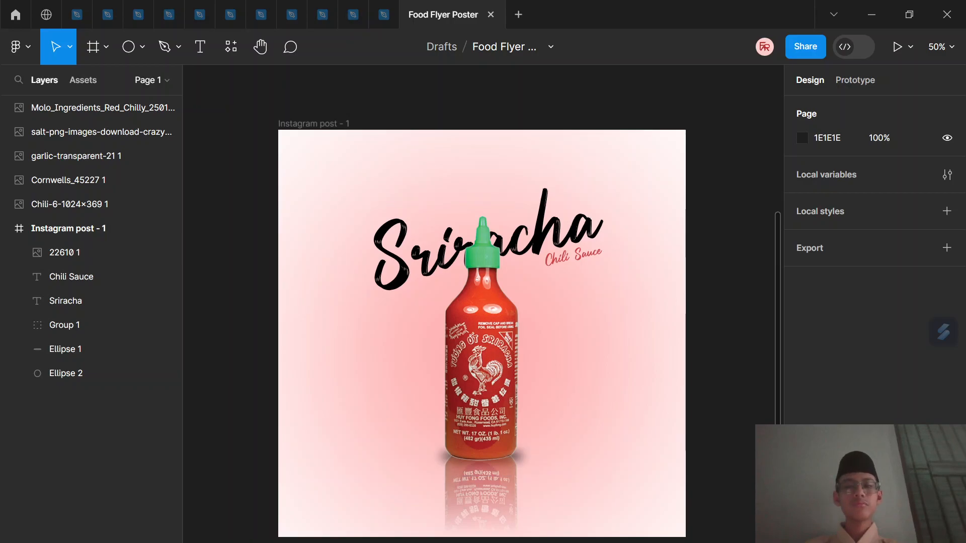
pyautogui.hotkey('alt', 'Tab')
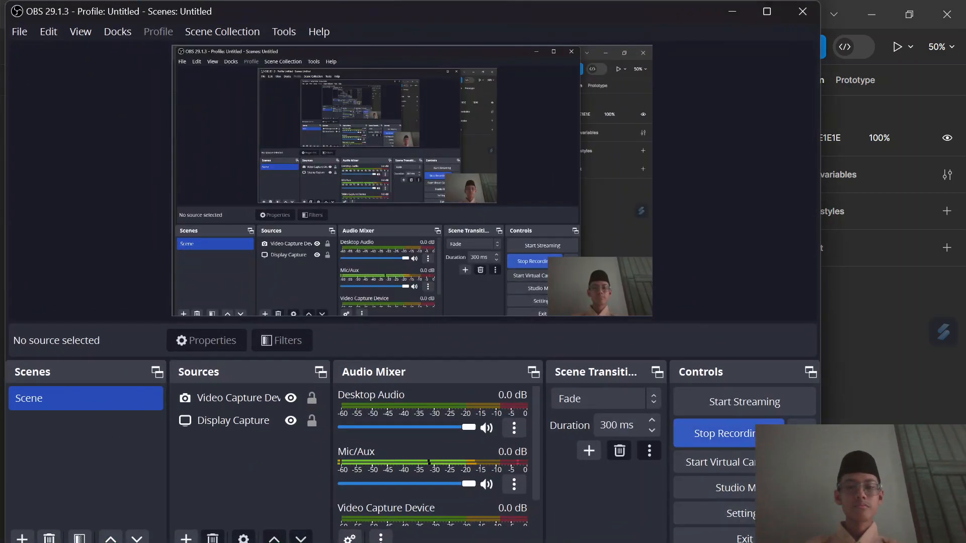
pyautogui.click(847, 410)
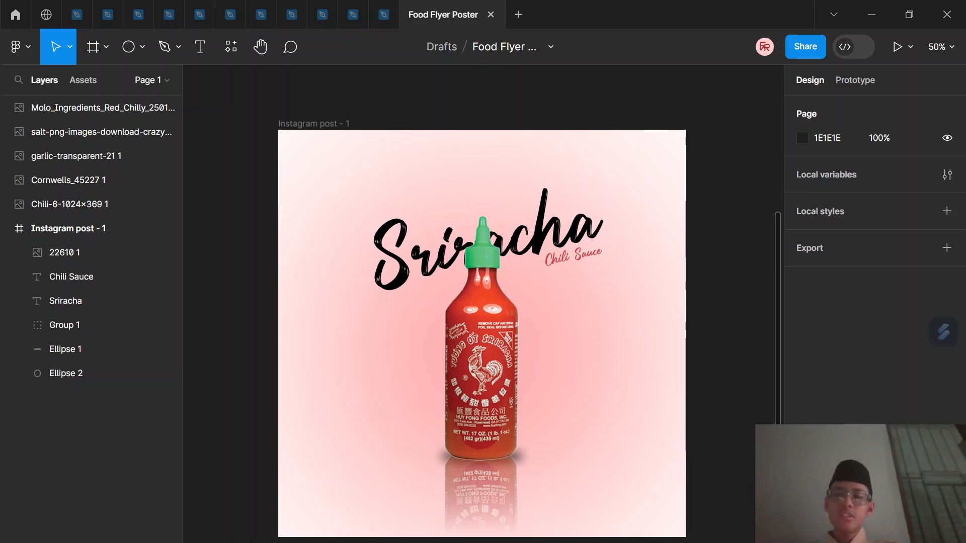
# Switch to Photos to examine the finished reference poster's text and ingredient layout, and return to the Figma design
pyautogui.moveTo(703, 542)
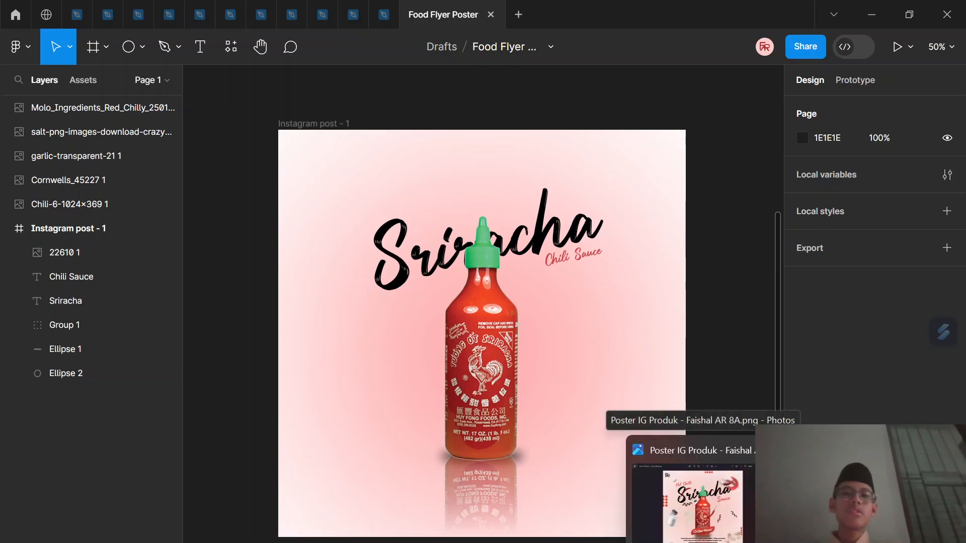
pyautogui.click(690, 500)
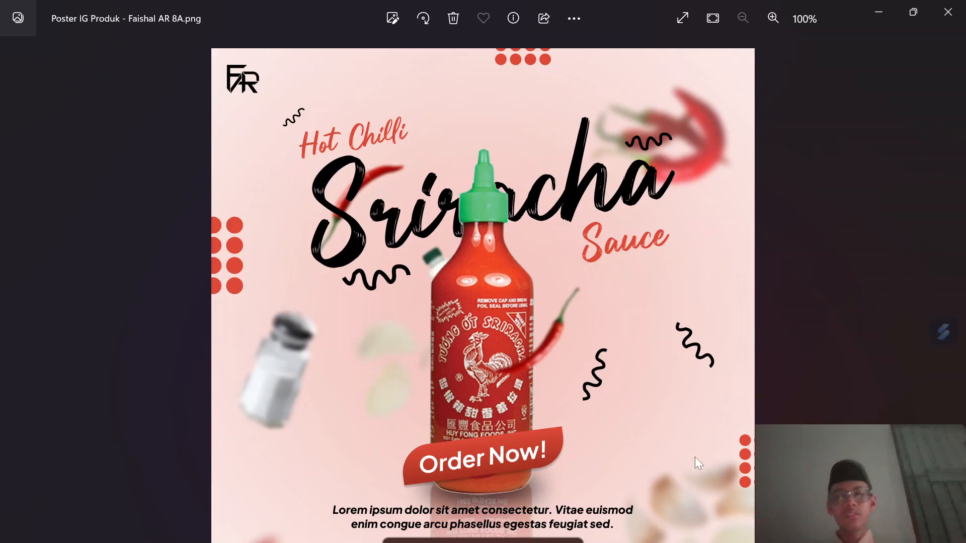
pyautogui.click(880, 11)
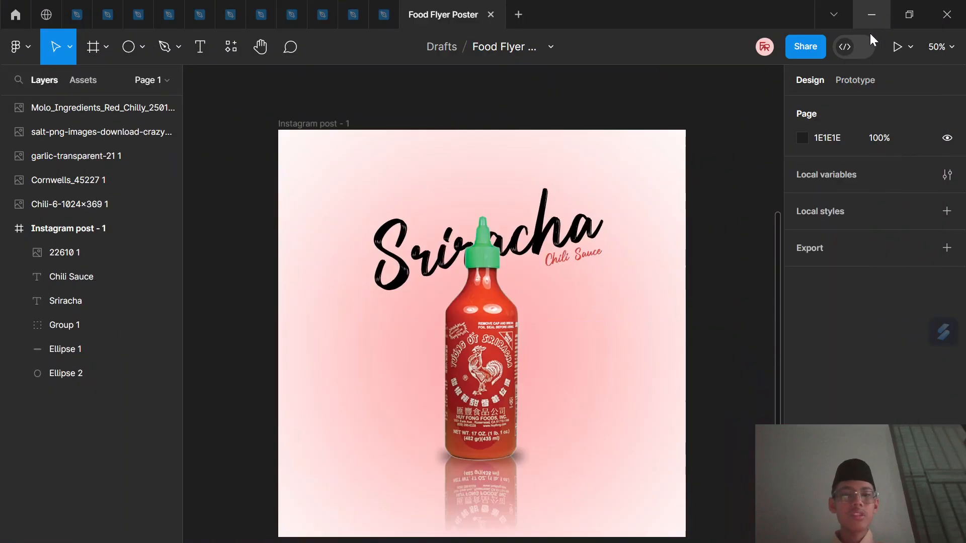
# Bring the garlic image into the frame, scale it to about 151×151 and place it above the start of Sriracha
pyautogui.scroll(5, 735, 220)
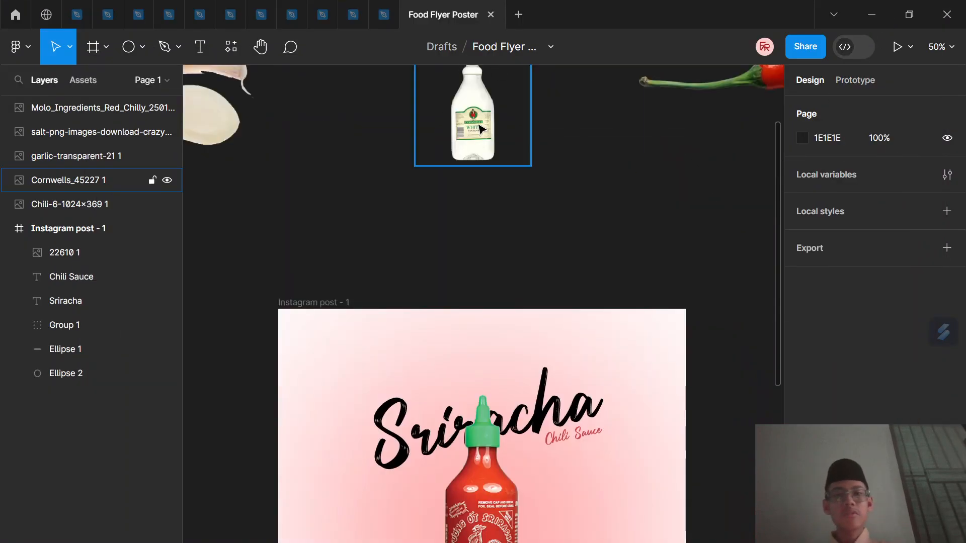
pyautogui.scroll(5, 479, 133)
pyautogui.scroll(-2, 342, 214)
pyautogui.moveTo(223, 202); pyautogui.dragTo(343, 394)
pyautogui.scroll(-5, 342, 402)
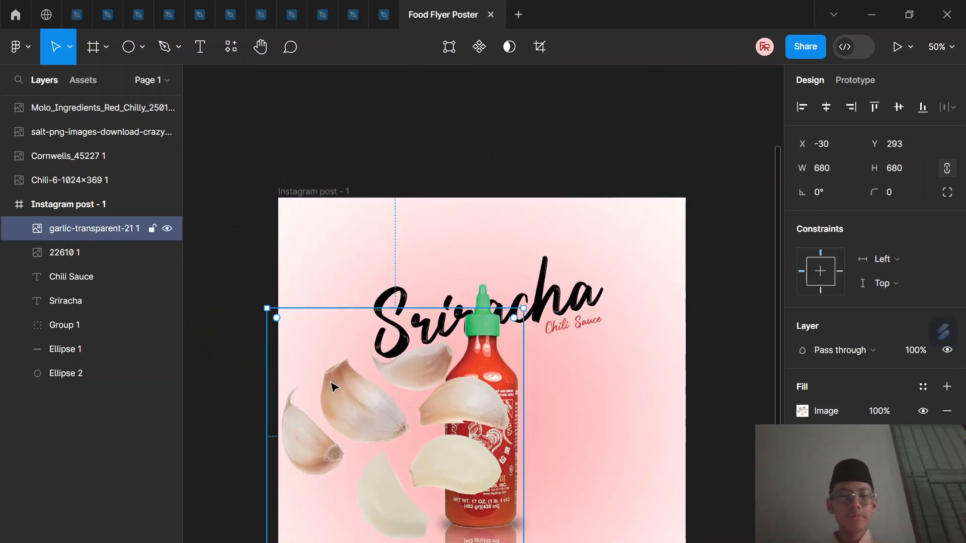
pyautogui.moveTo(266, 307); pyautogui.dragTo(429, 470)
pyautogui.moveTo(495, 515); pyautogui.dragTo(390, 261)
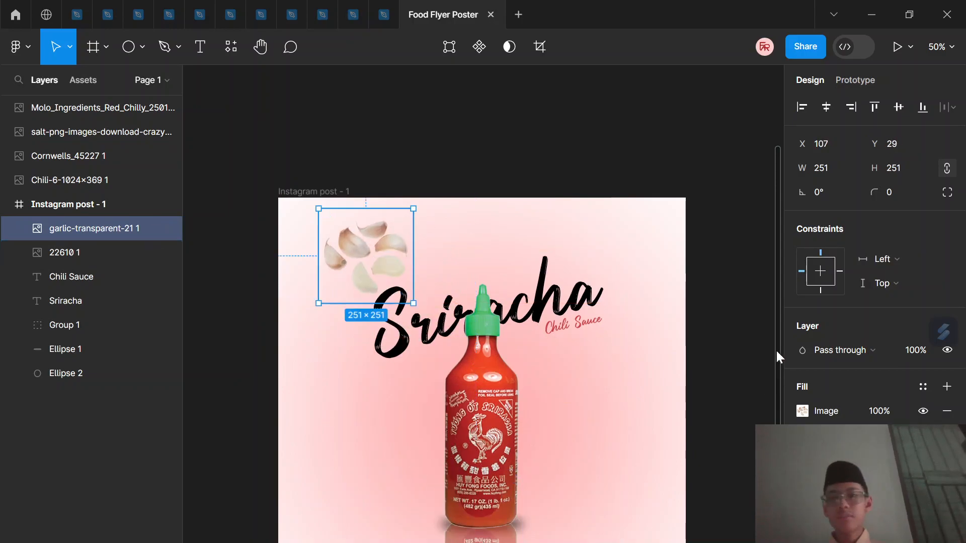
pyautogui.moveTo(319, 208); pyautogui.dragTo(369, 250)
pyautogui.hotkey('ctrl', 'z')
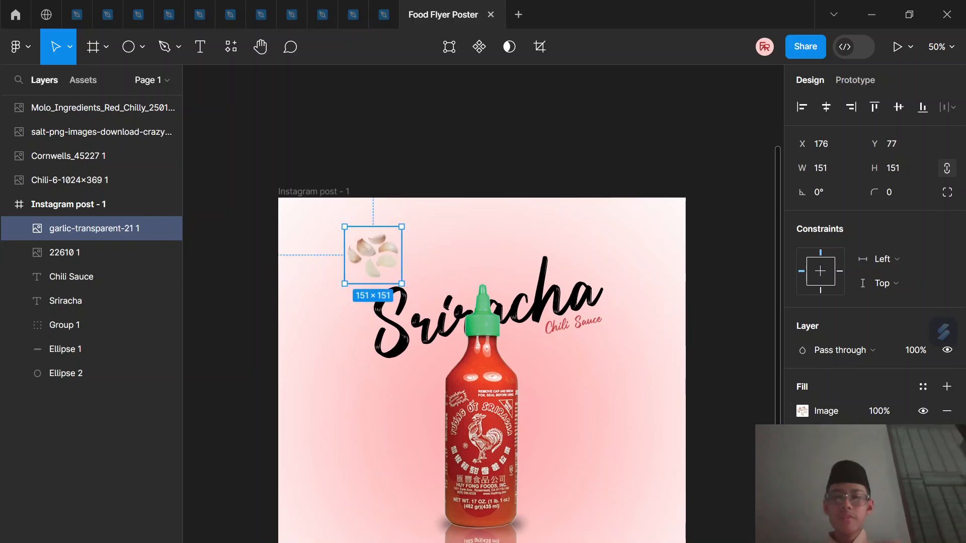
# Add a layer blur to the garlic image and strengthen it until the cloves look clearly out of focus
pyautogui.click(946, 483)
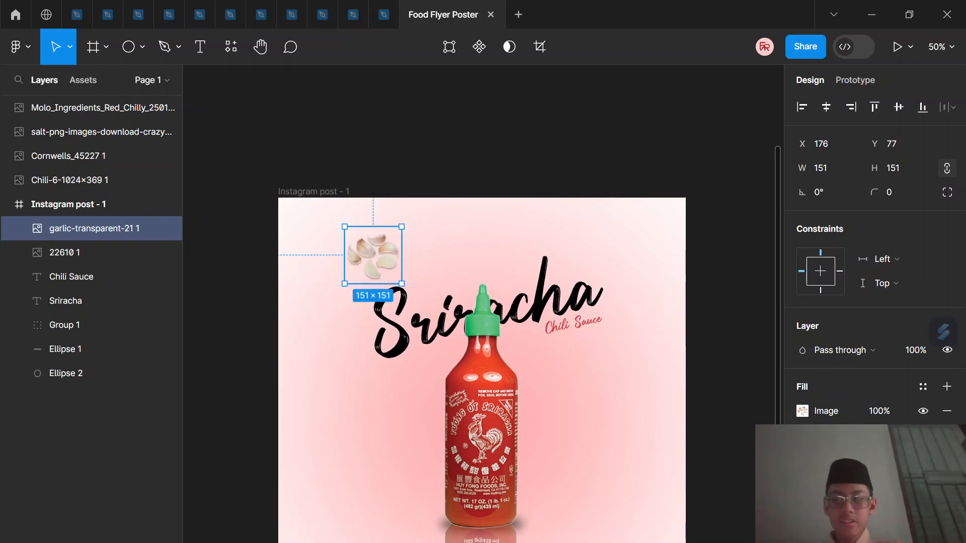
pyautogui.click(802, 508)
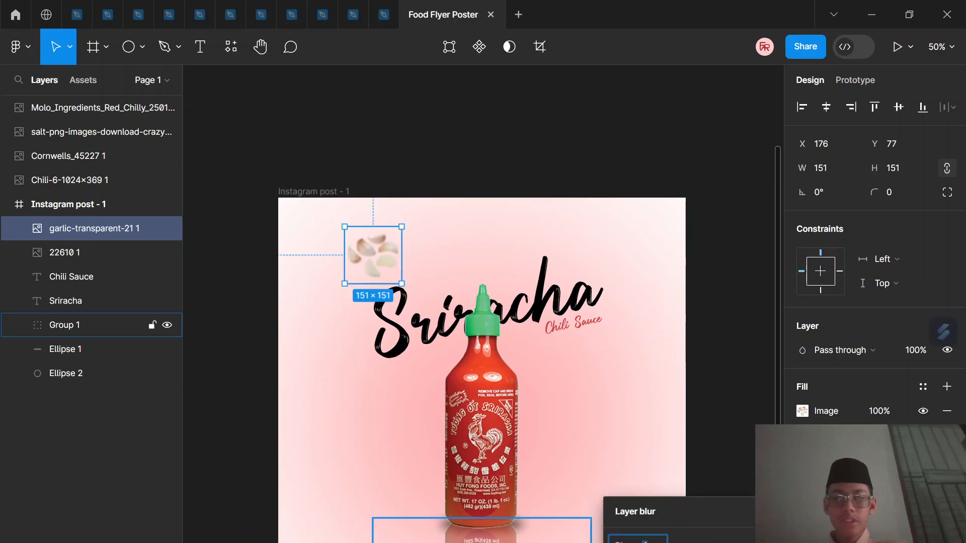
pyautogui.moveTo(622, 542); pyautogui.dragTo(742, 542)
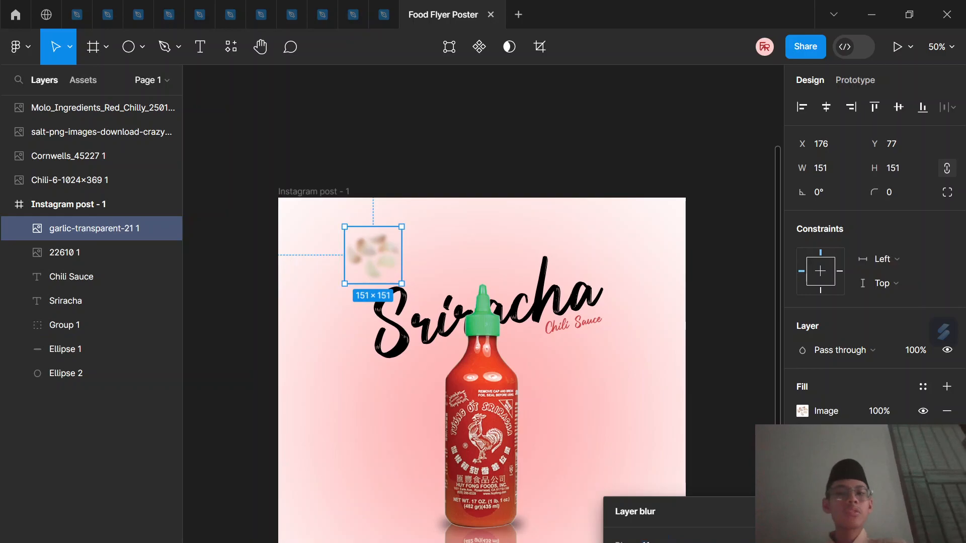
pyautogui.click(726, 455)
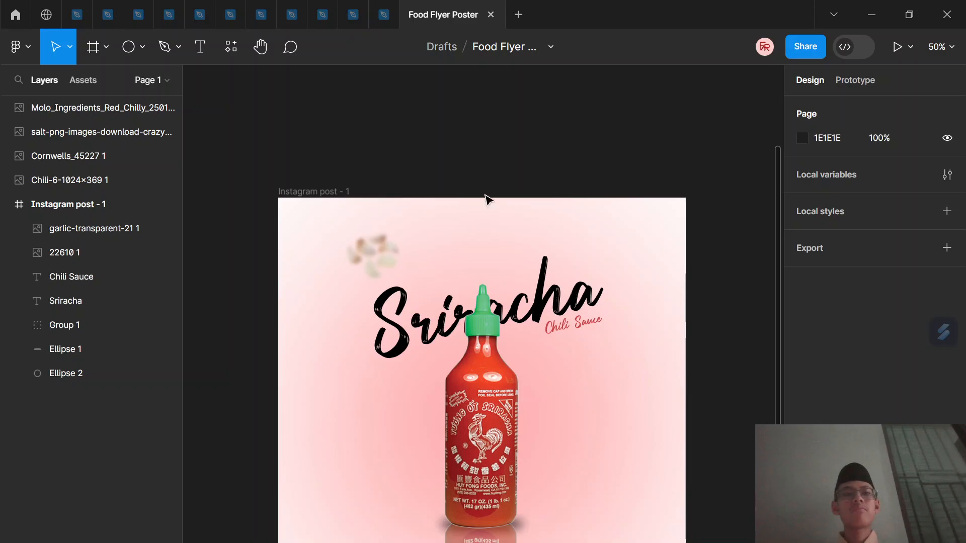
# Bring the white vinegar bottle into the frame beside the sauce bottle, tilt it to about -23.96° and scale it to about 210×210
pyautogui.scroll(4, 546, 194)
pyautogui.moveTo(438, 209); pyautogui.dragTo(526, 453)
pyautogui.scroll(-4, 524, 452)
pyautogui.moveTo(621, 486); pyautogui.dragTo(593, 507)
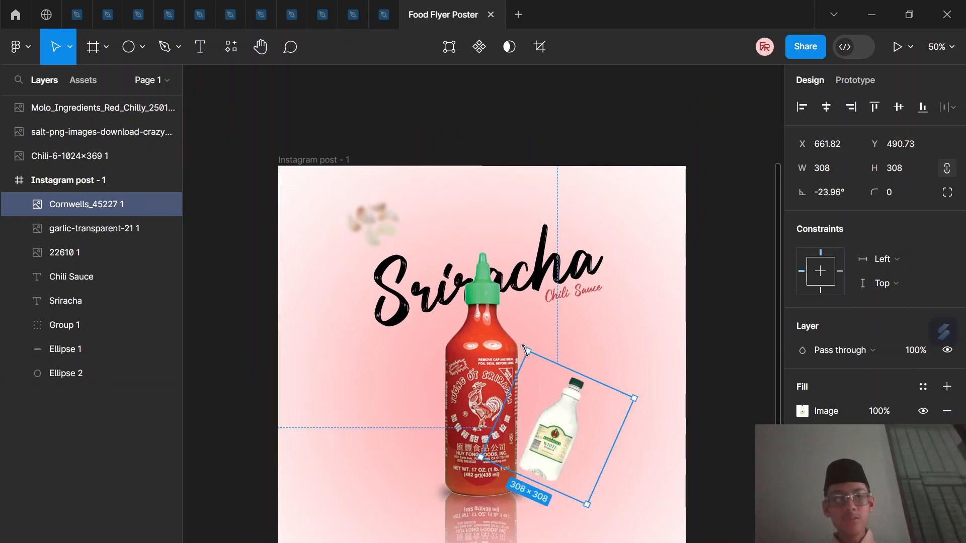
pyautogui.moveTo(526, 349); pyautogui.dragTo(547, 399)
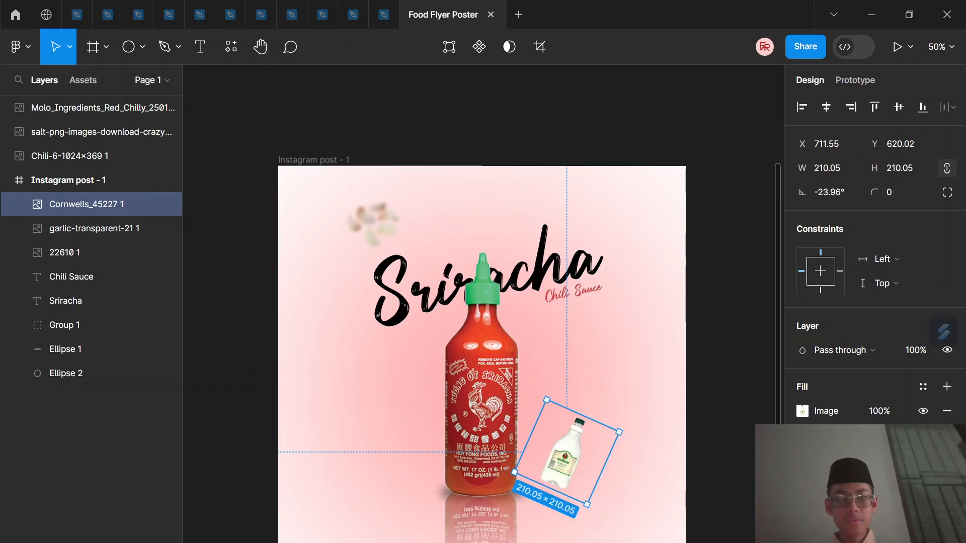
# Add a layer blur to the vinegar bottle image and increase it until the bottle looks soft
pyautogui.click(947, 484)
pyautogui.click(845, 508)
pyautogui.click(844, 526)
pyautogui.click(802, 508)
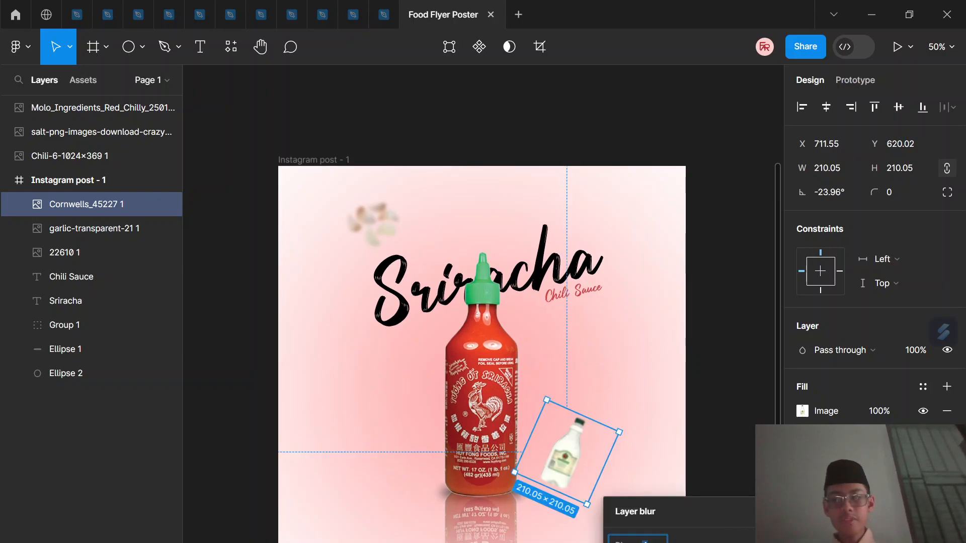
pyautogui.moveTo(621, 541); pyautogui.dragTo(754, 531)
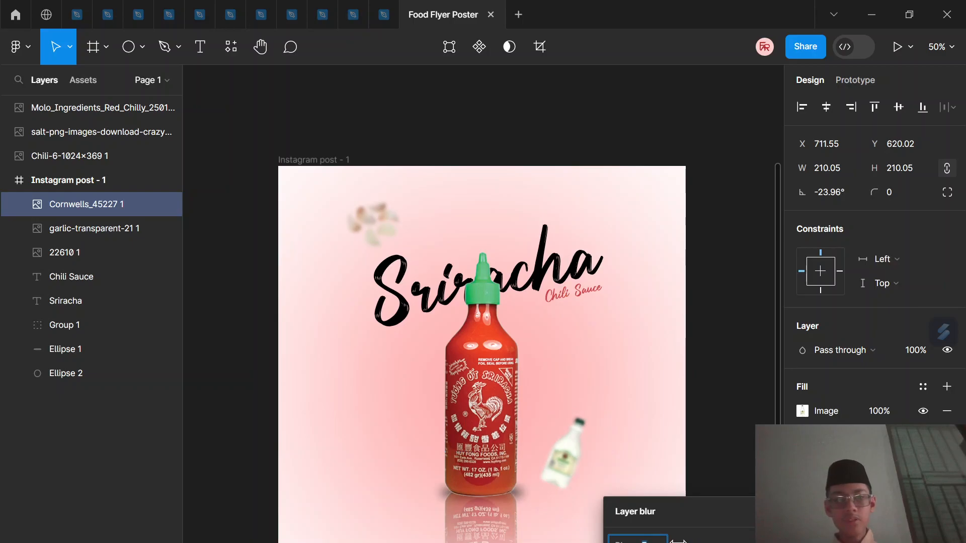
pyautogui.click(771, 512)
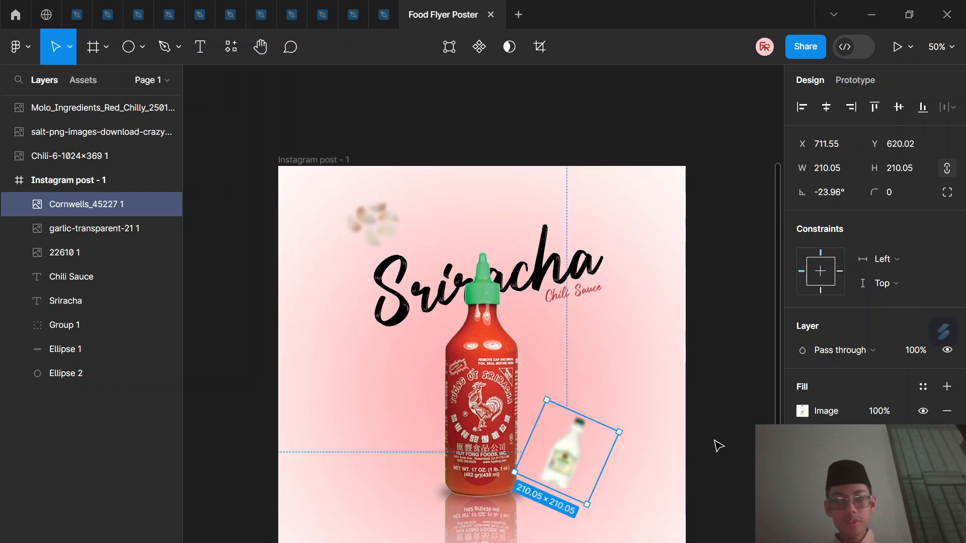
pyautogui.click(715, 441)
# Bring the single chili image into the frame, scale it to about 544×196, rotate it to about -101.6° and place it left of the sauce bottle
pyautogui.scroll(5, 716, 441)
pyautogui.moveTo(709, 248); pyautogui.dragTo(483, 422)
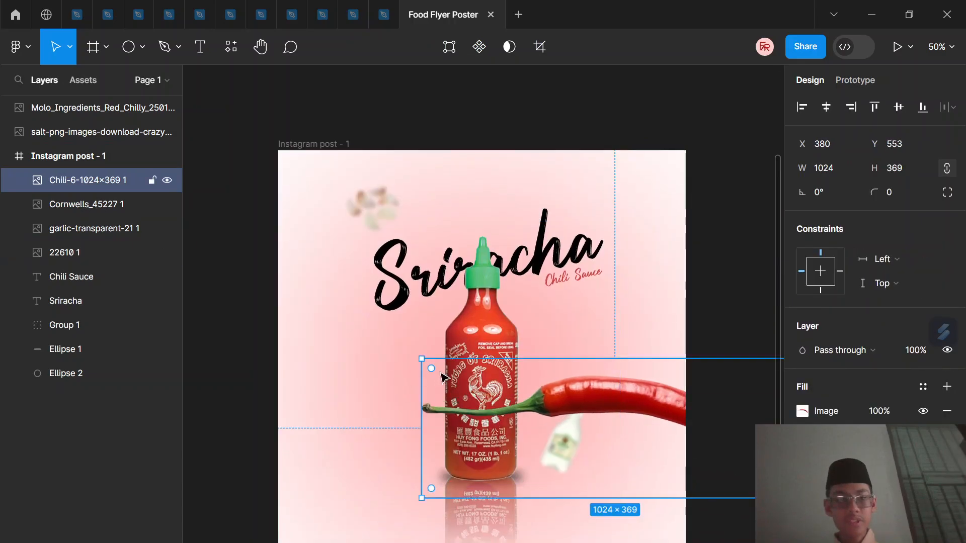
pyautogui.moveTo(420, 357); pyautogui.dragTo(602, 424)
pyautogui.moveTo(625, 507); pyautogui.dragTo(692, 323)
pyautogui.moveTo(700, 409); pyautogui.dragTo(395, 352)
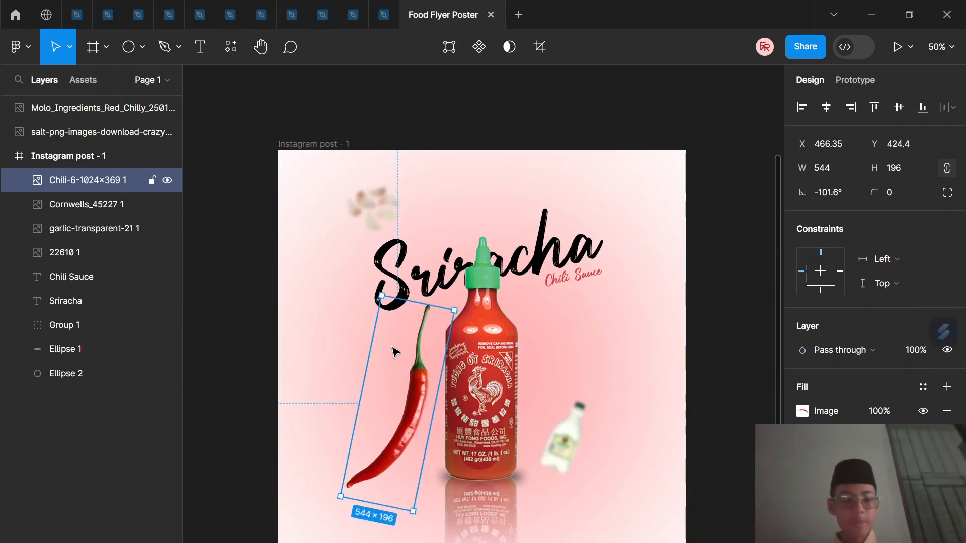
# Mirror the chili image horizontally, flipping it vertically before and after to keep the stem pointing up
pyautogui.hotkey('shift', 'v')
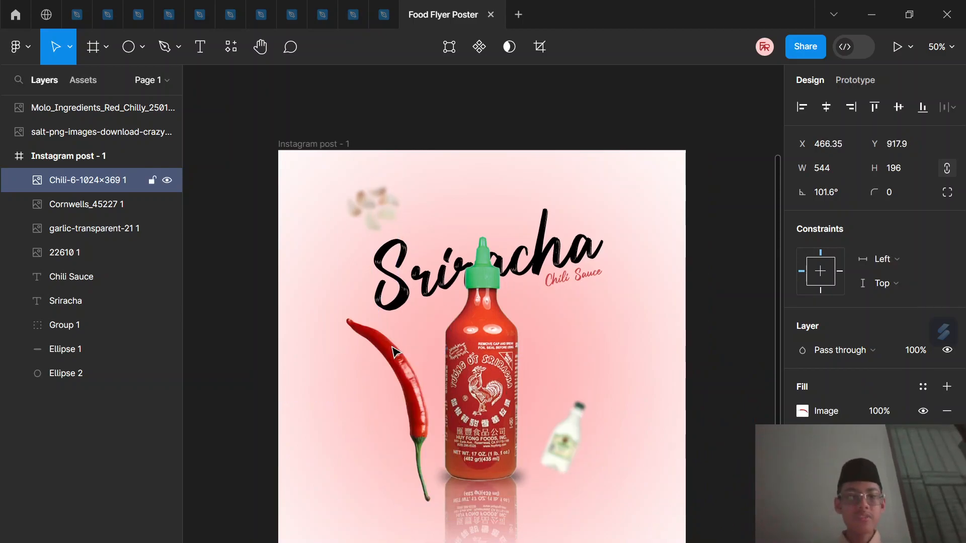
pyautogui.hotkey('shift', 'h')
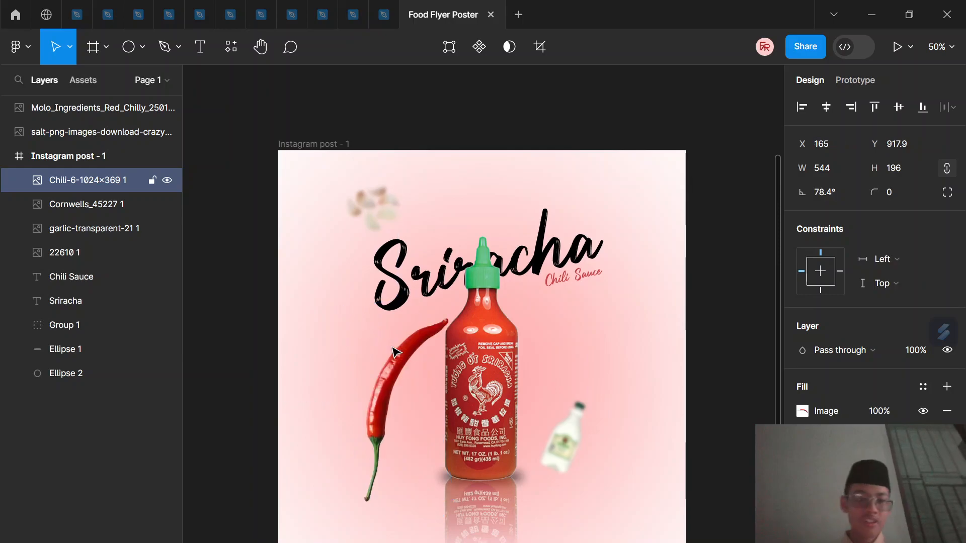
pyautogui.hotkey('shift', 'v')
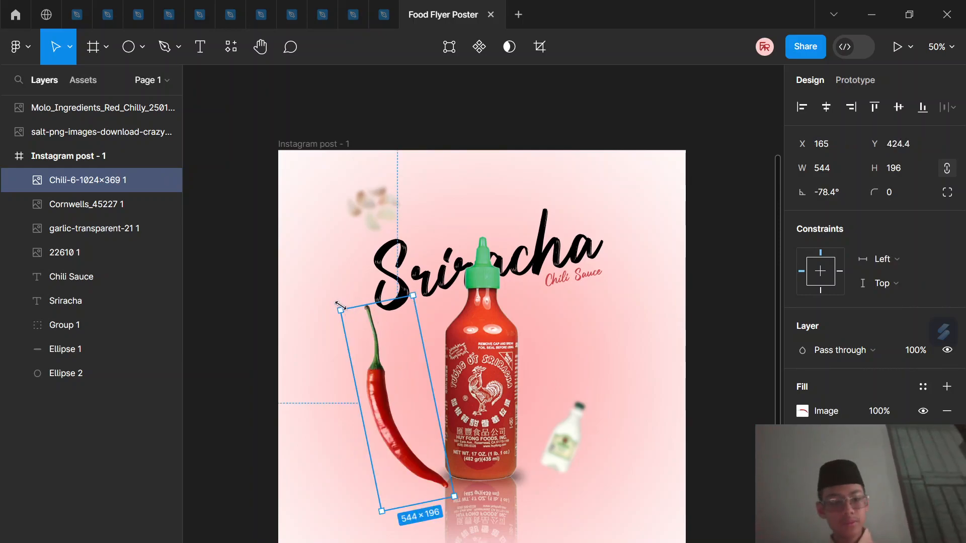
# Scale the single chili image to about 194×82, rotate it to about -65.75° and overlap it with the sauce bottle's left side
pyautogui.moveTo(340, 305); pyautogui.dragTo(391, 392)
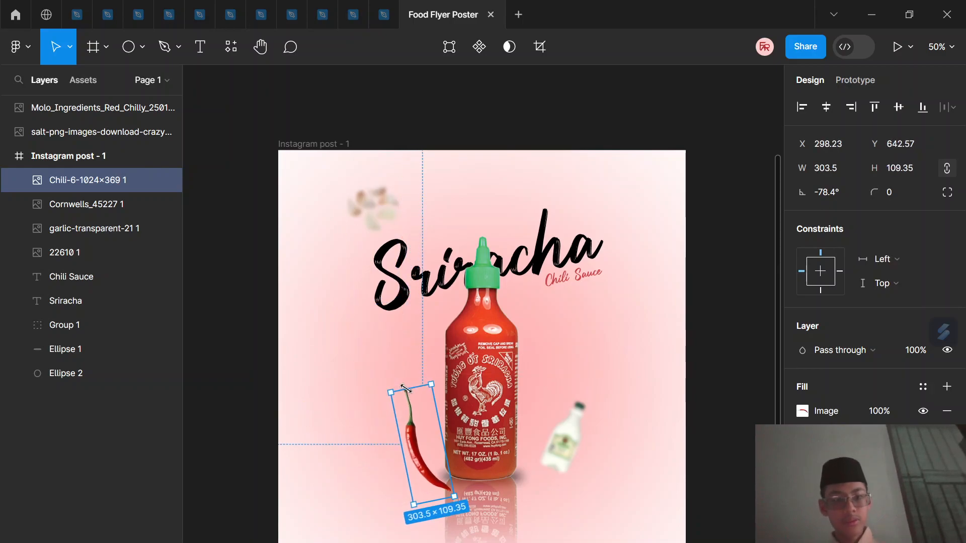
pyautogui.moveTo(400, 502); pyautogui.dragTo(412, 506)
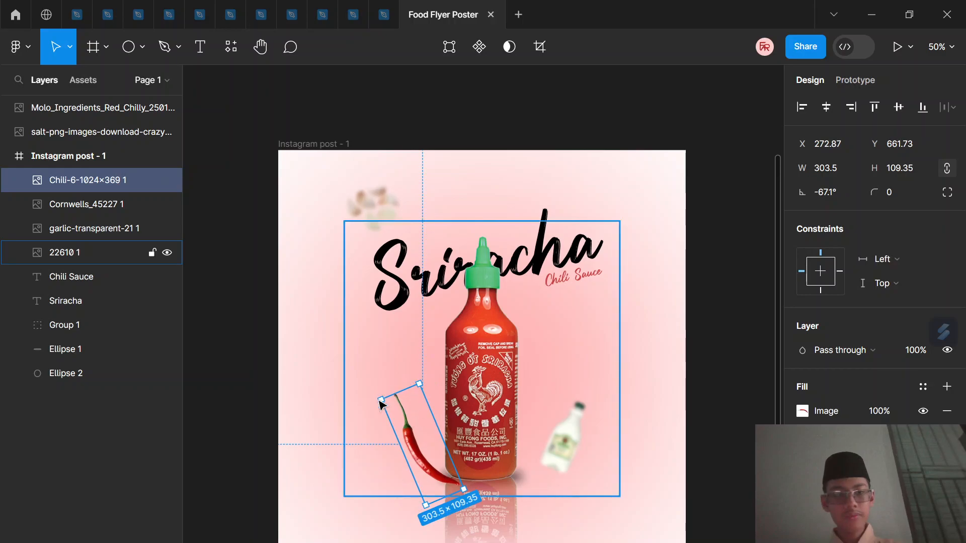
pyautogui.moveTo(383, 399); pyautogui.dragTo(419, 450)
pyautogui.hotkey('ctrl', 'z')
pyautogui.moveTo(383, 413); pyautogui.dragTo(444, 354)
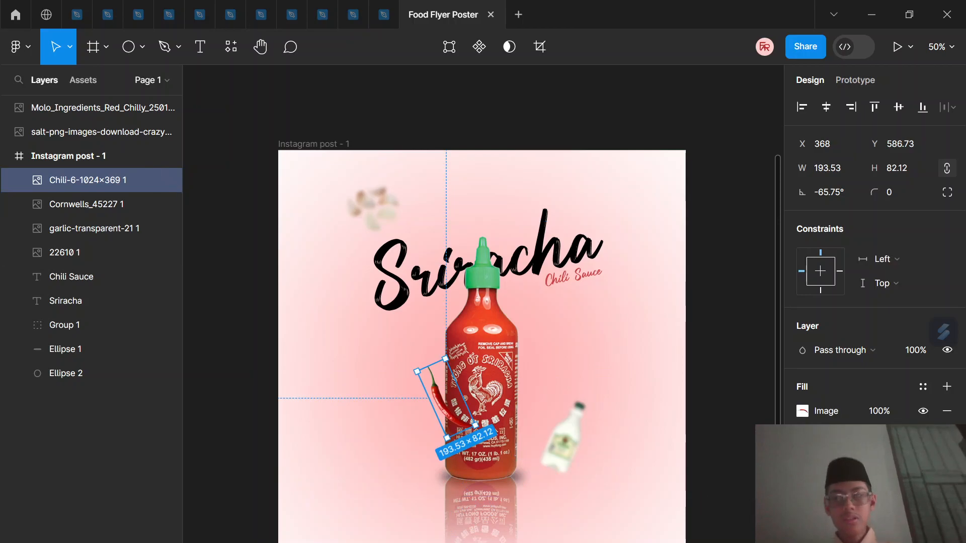
# Add a layer blur to the single chili image and increase it slightly so the chili looks soft
pyautogui.click(946, 484)
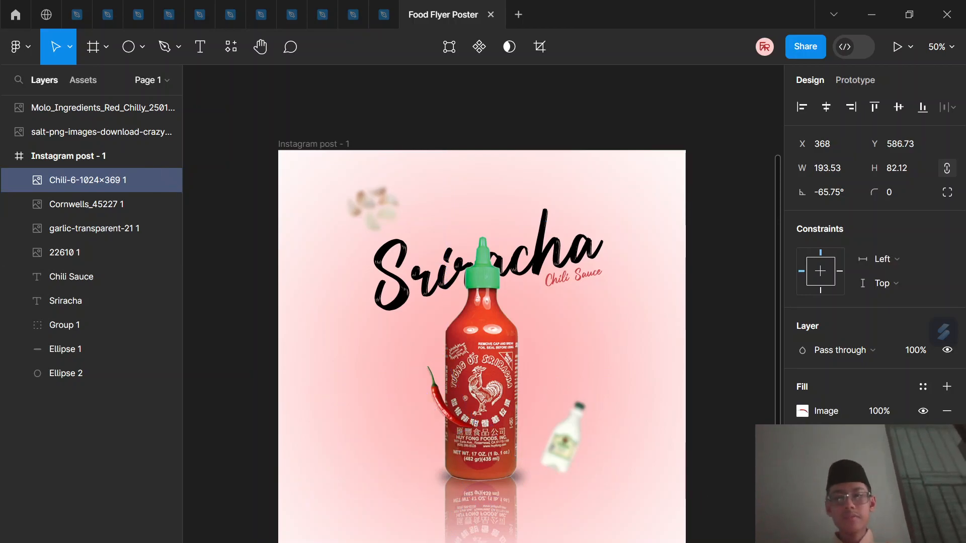
pyautogui.click(802, 508)
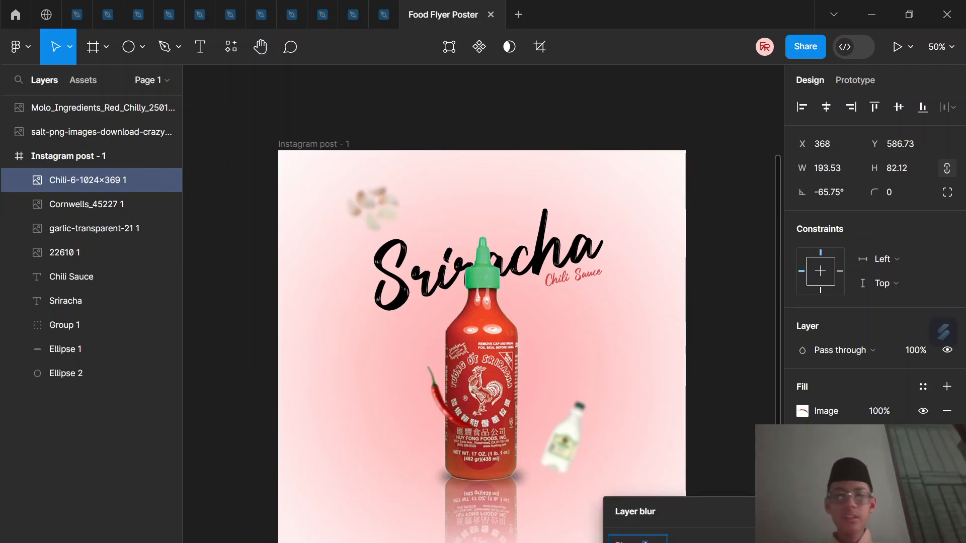
pyautogui.moveTo(625, 540)
pyautogui.mouseDown()
pyautogui.moveTo(602, 542)
pyautogui.moveTo(666, 541)
pyautogui.moveTo(636, 541)
pyautogui.mouseUp()
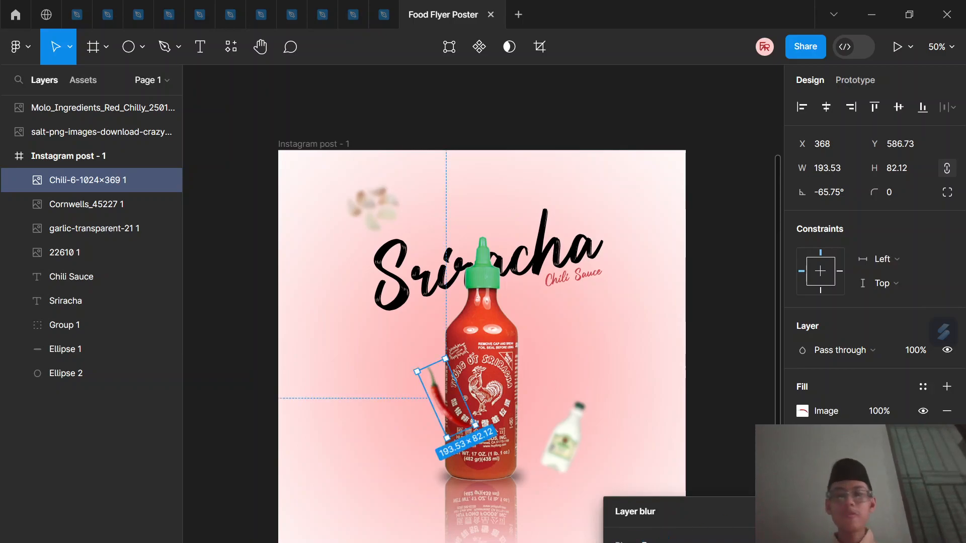
pyautogui.click(771, 512)
pyautogui.click(732, 484)
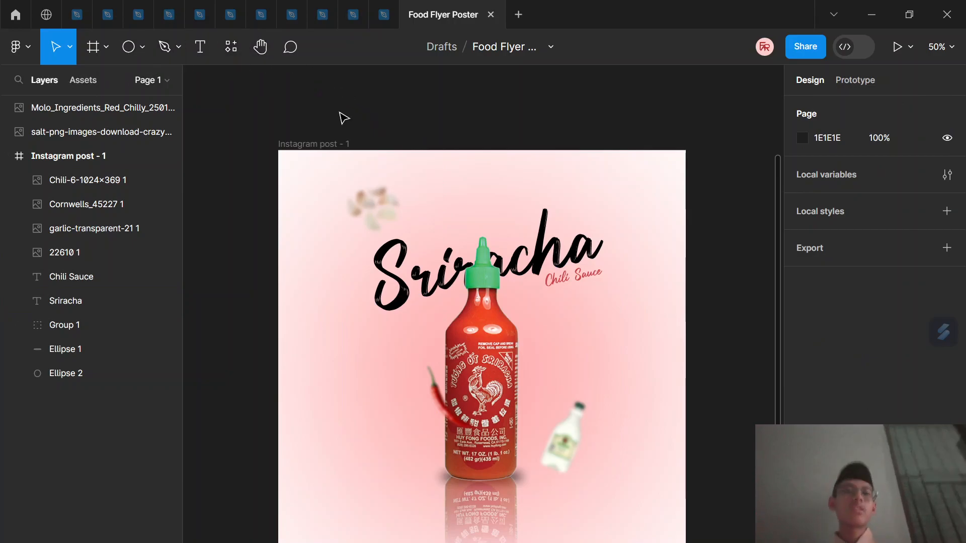
# Bring the salt shaker image into the frame left of the sauce bottle, tilt it to about 23.82° and shrink it to about 76×86
pyautogui.scroll(10, 390, 101)
pyautogui.scroll(-10, 432, 219)
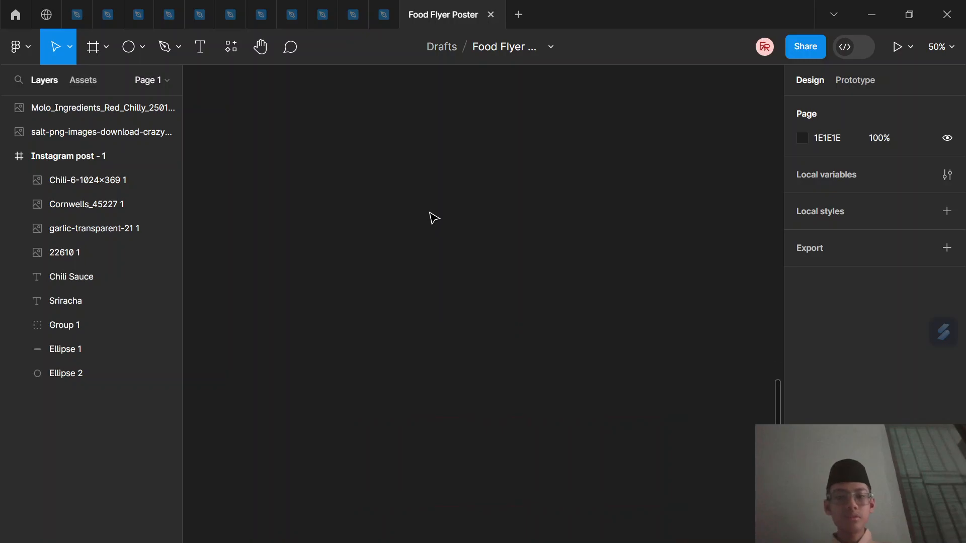
pyautogui.scroll(5, 433, 217)
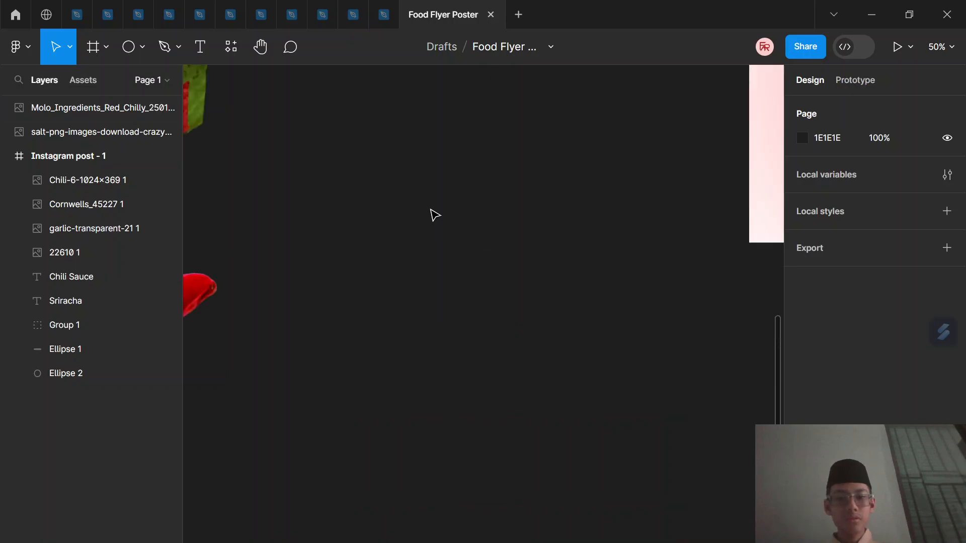
pyautogui.scroll(5, 432, 216)
pyautogui.moveTo(539, 212); pyautogui.dragTo(518, 390)
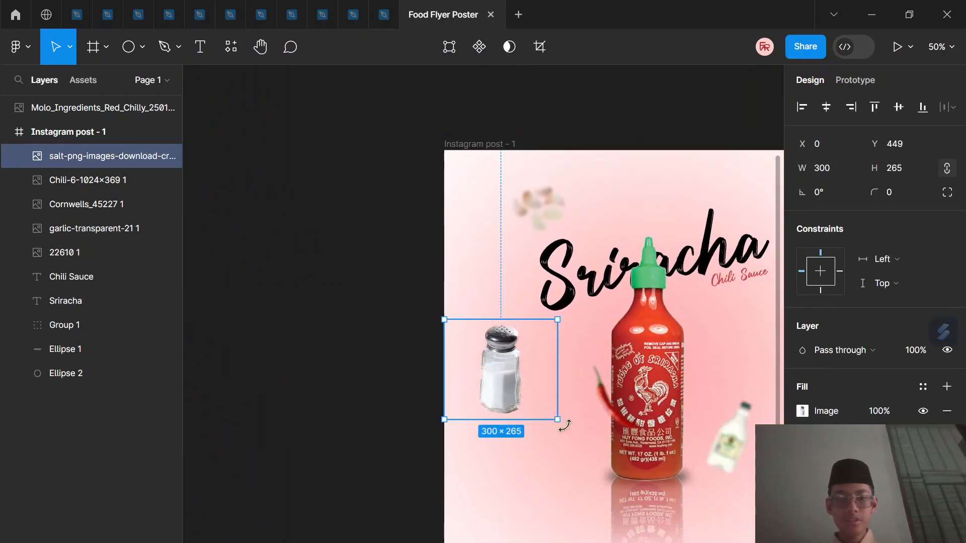
pyautogui.moveTo(564, 425); pyautogui.dragTo(580, 394)
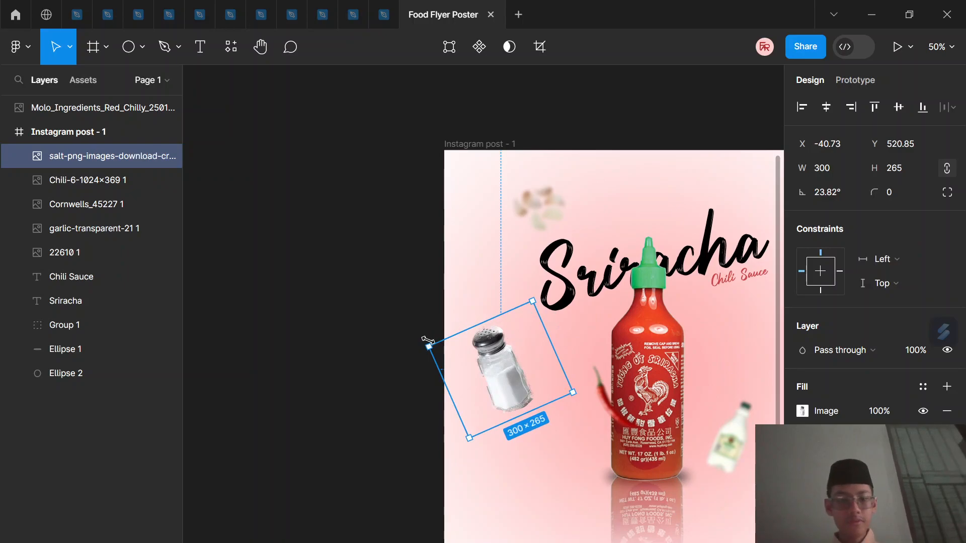
pyautogui.moveTo(427, 342); pyautogui.dragTo(502, 390)
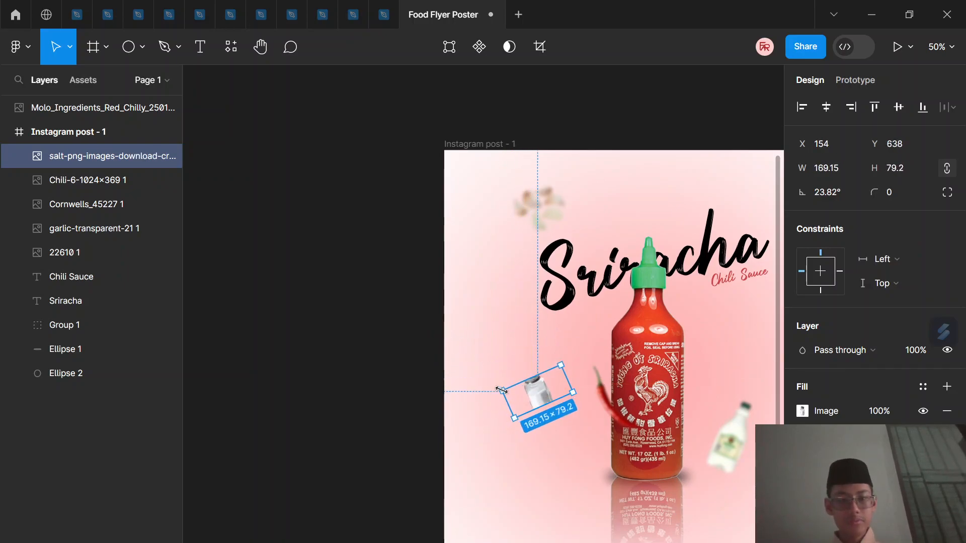
pyautogui.hotkey('ctrl', 'z')
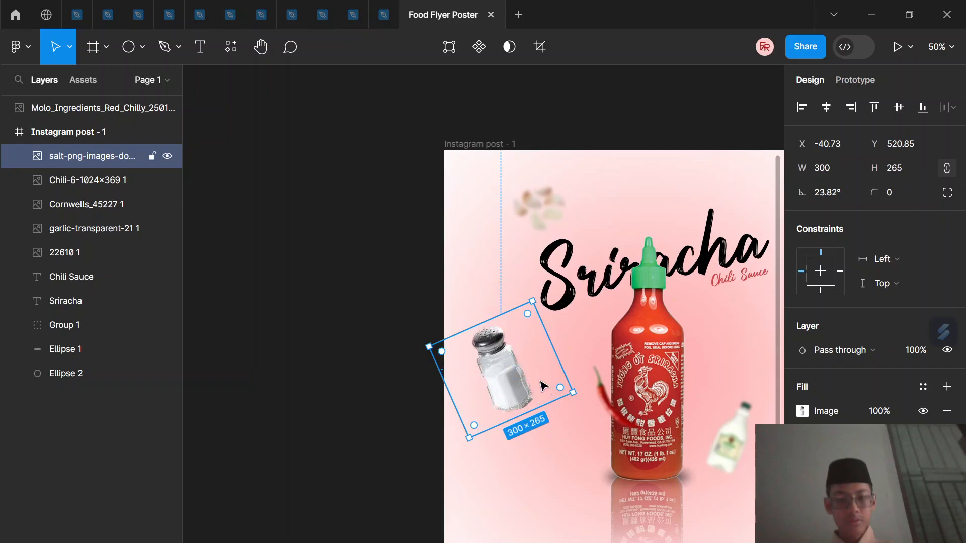
pyautogui.moveTo(450, 362); pyautogui.dragTo(523, 384)
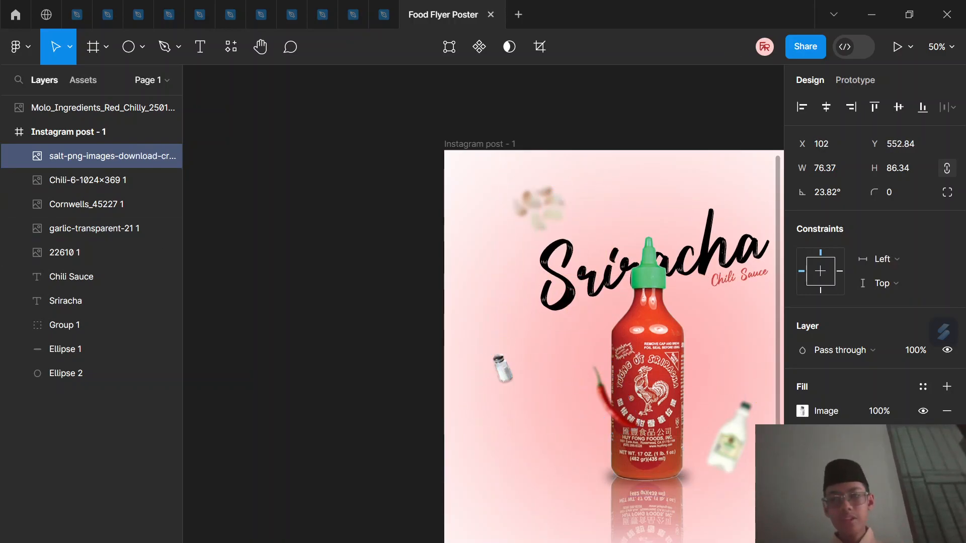
# Apply a layer blur to the salt shaker image and increase it slightly
pyautogui.click(802, 508)
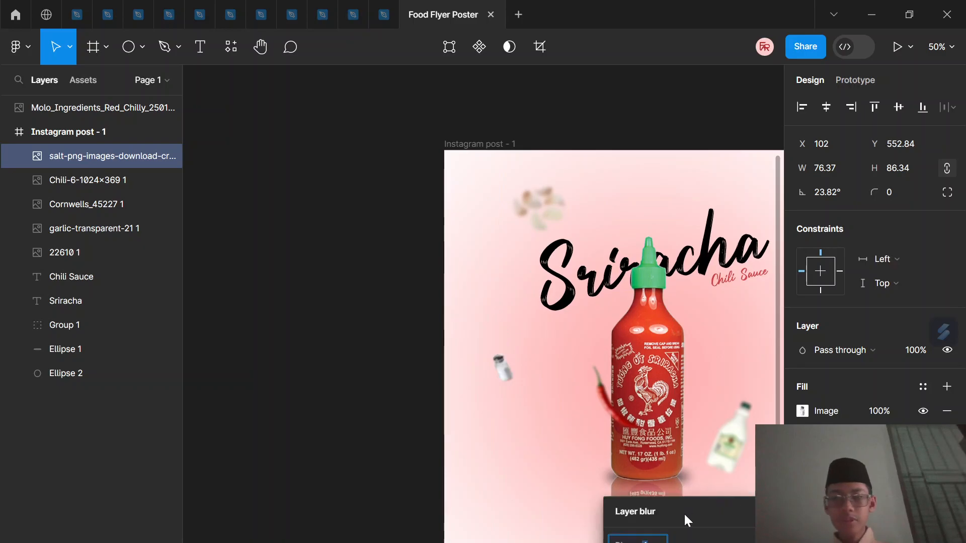
pyautogui.moveTo(631, 541); pyautogui.dragTo(650, 542)
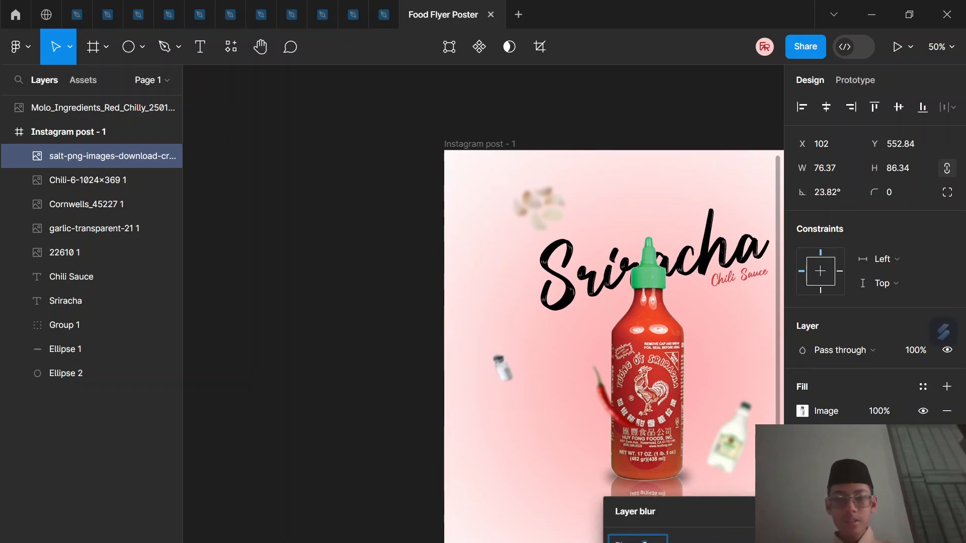
pyautogui.click(471, 351)
pyautogui.click(345, 347)
# Scale the large red chilies image down to about 1831×1831 and move it over the poster frame
pyautogui.hscroll(4, 345, 336)
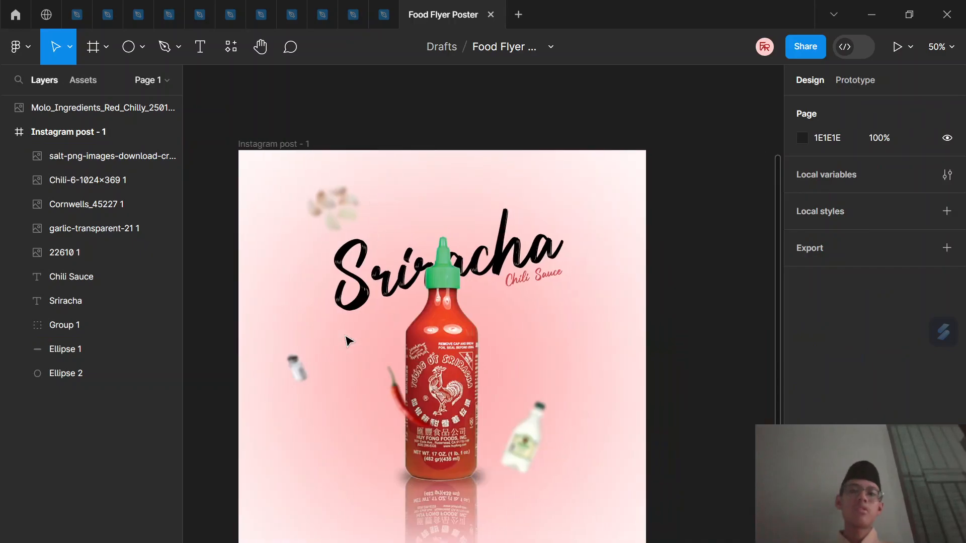
pyautogui.scroll(4, 347, 340)
pyautogui.hscroll(-10, 345, 339)
pyautogui.moveTo(284, 394); pyautogui.dragTo(496, 401)
pyautogui.hscroll(5, 492, 401)
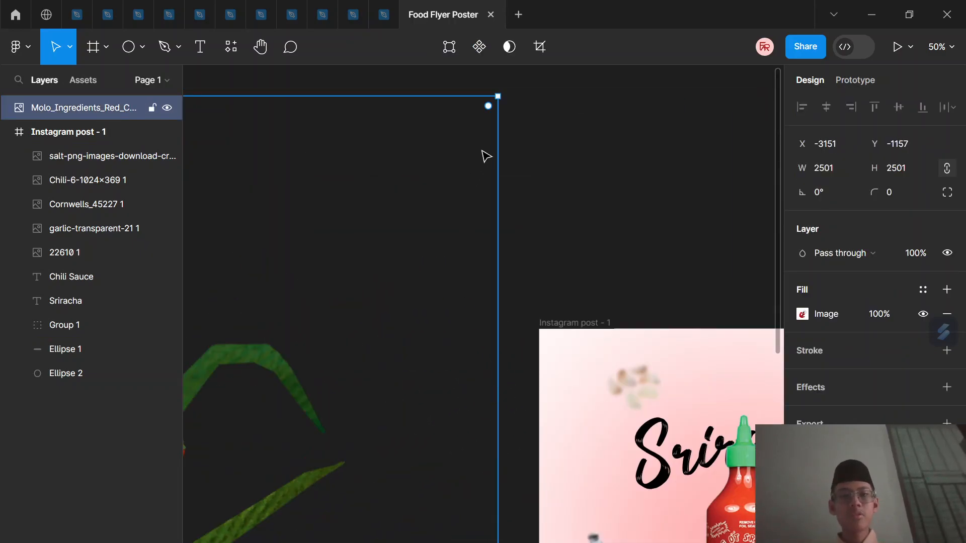
pyautogui.moveTo(499, 98); pyautogui.dragTo(244, 398)
pyautogui.scroll(-5, 241, 390)
pyautogui.moveTo(205, 344); pyautogui.dragTo(863, 326)
pyautogui.scroll(3, 518, 214)
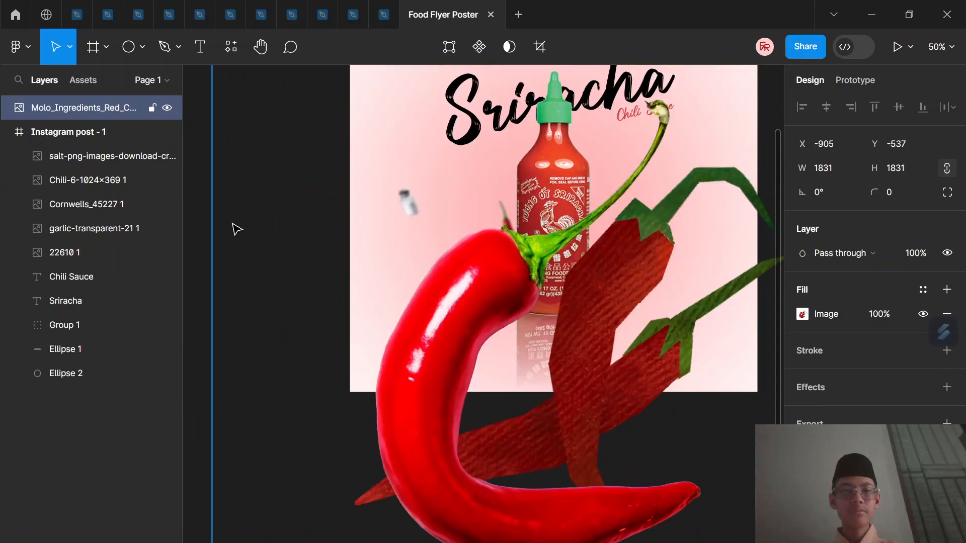
# Shrink the red chilies image further, place it inside the poster frame and resize it to about 676×912
pyautogui.scroll(3, 237, 211)
pyautogui.moveTo(223, 173); pyautogui.dragTo(697, 510)
pyautogui.scroll(-6, 699, 503)
pyautogui.moveTo(728, 390); pyautogui.dragTo(473, 181)
pyautogui.scroll(3, 489, 196)
pyautogui.scroll(1, 511, 360)
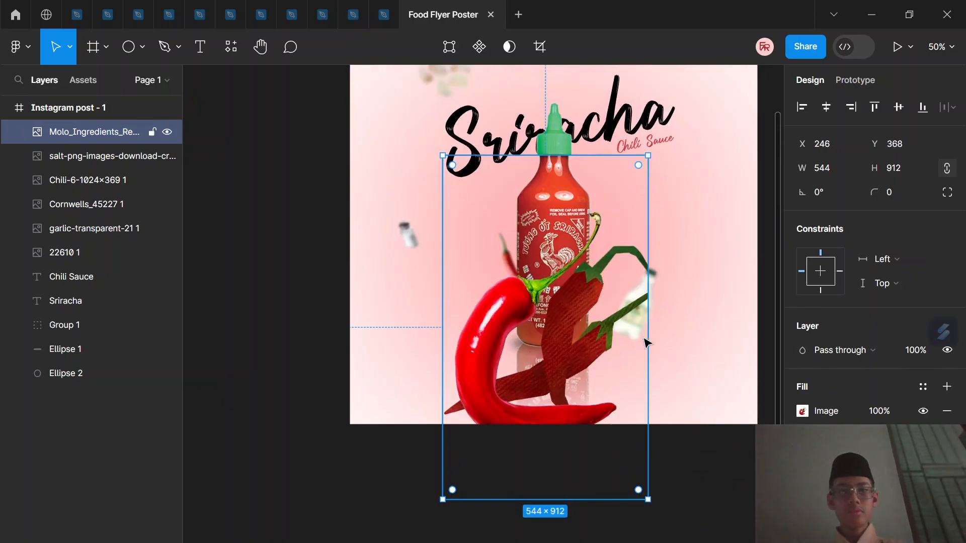
pyautogui.moveTo(679, 336); pyautogui.dragTo(697, 335)
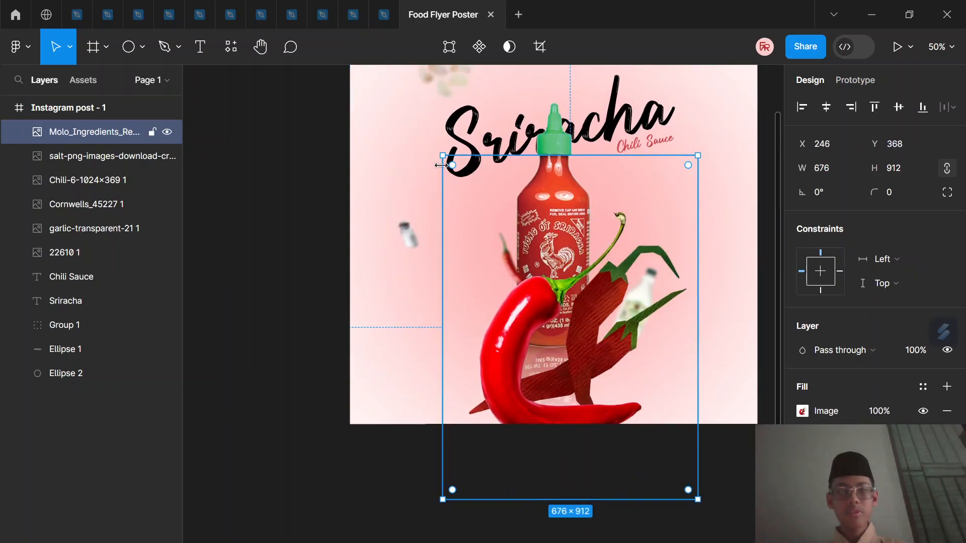
# Rotate the red chilies image to about -21.82°, scale it to about 271×366 and place it in the poster's bottom-right corner
pyautogui.moveTo(706, 497); pyautogui.dragTo(624, 532)
pyautogui.moveTo(512, 119); pyautogui.dragTo(617, 304)
pyautogui.moveTo(592, 399); pyautogui.dragTo(717, 400)
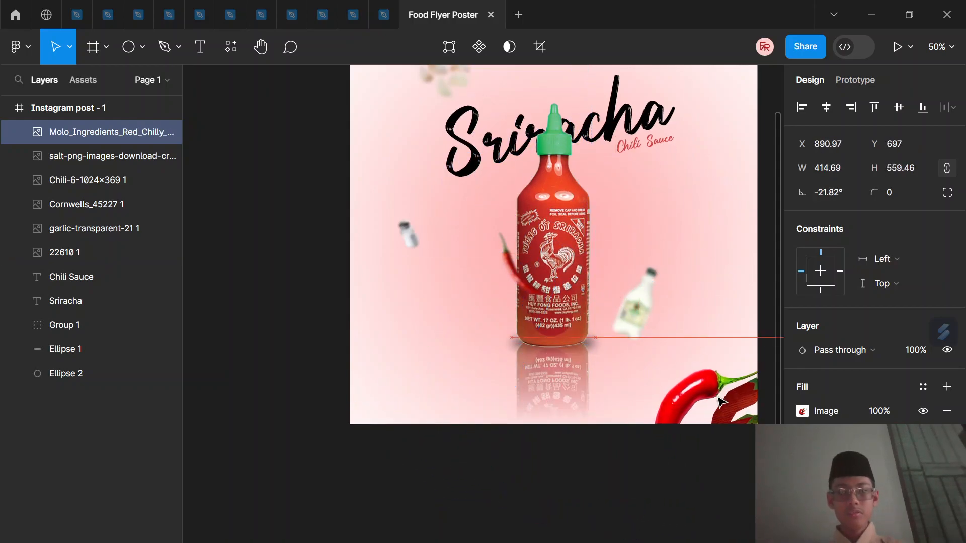
pyautogui.moveTo(689, 267); pyautogui.dragTo(706, 382)
pyautogui.moveTo(717, 416); pyautogui.dragTo(703, 378)
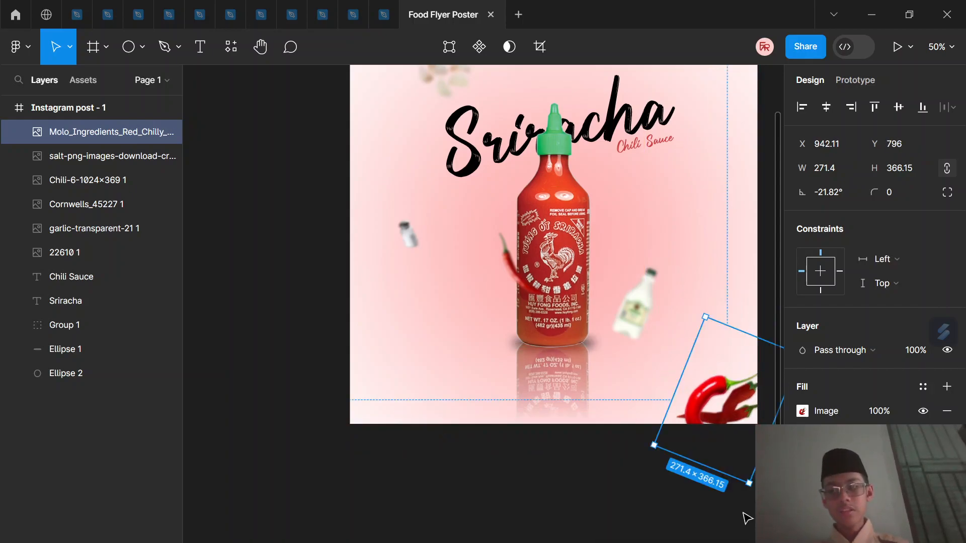
# Add a strong layer blur to the red chilies image and set its opacity to 70%
pyautogui.click(802, 508)
pyautogui.moveTo(627, 541); pyautogui.dragTo(648, 541)
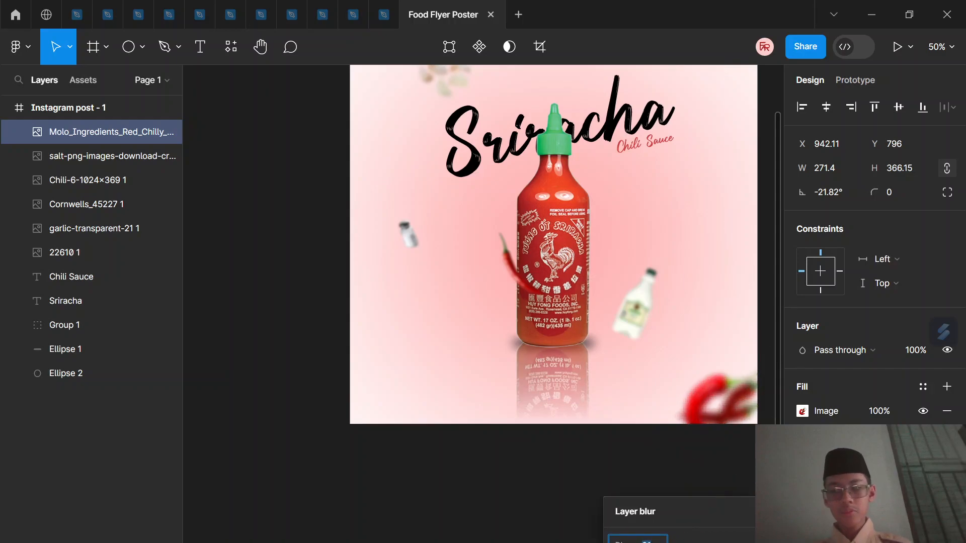
pyautogui.click(768, 512)
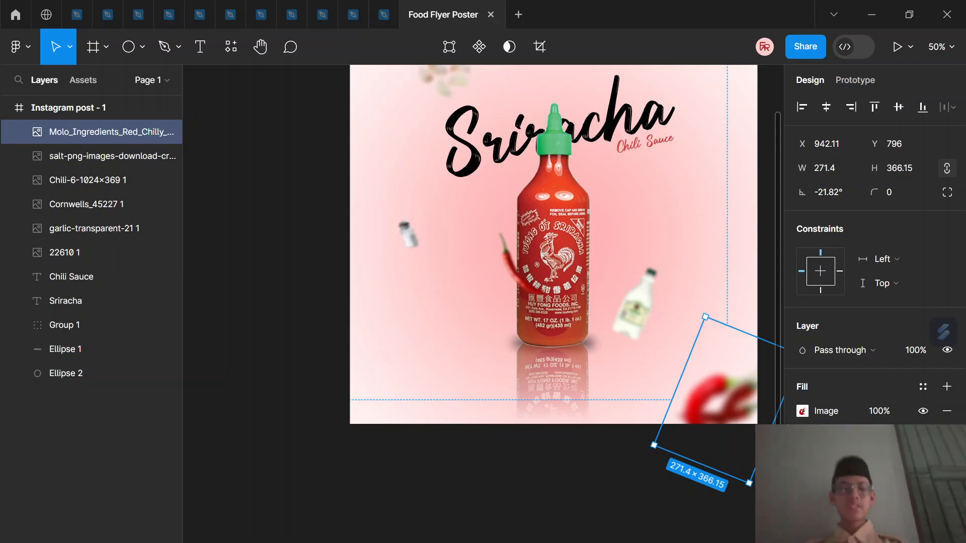
pyautogui.press('7')
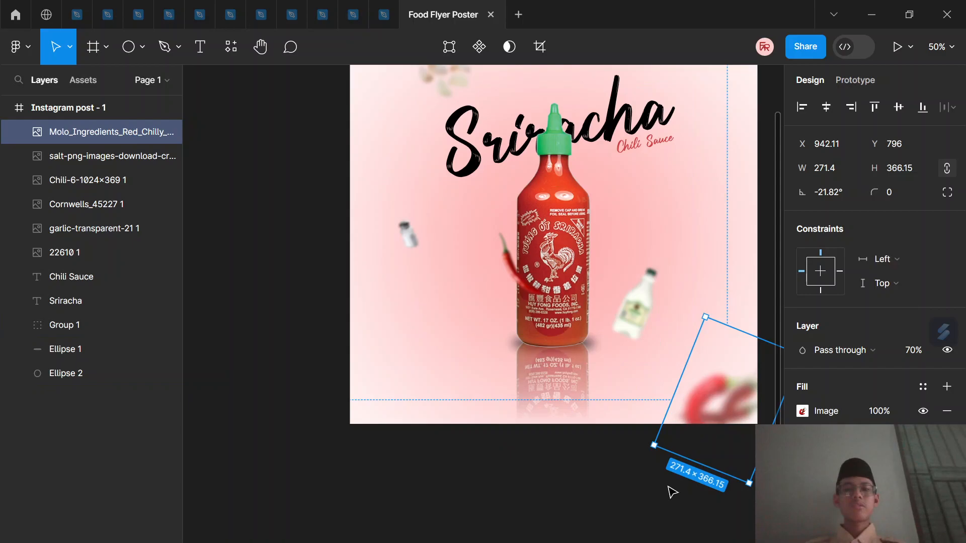
# Duplicate the blurred red chilies into the poster's bottom-left corner and nest the copy at the top of the Instagram post frame
pyautogui.scroll(2, 673, 492)
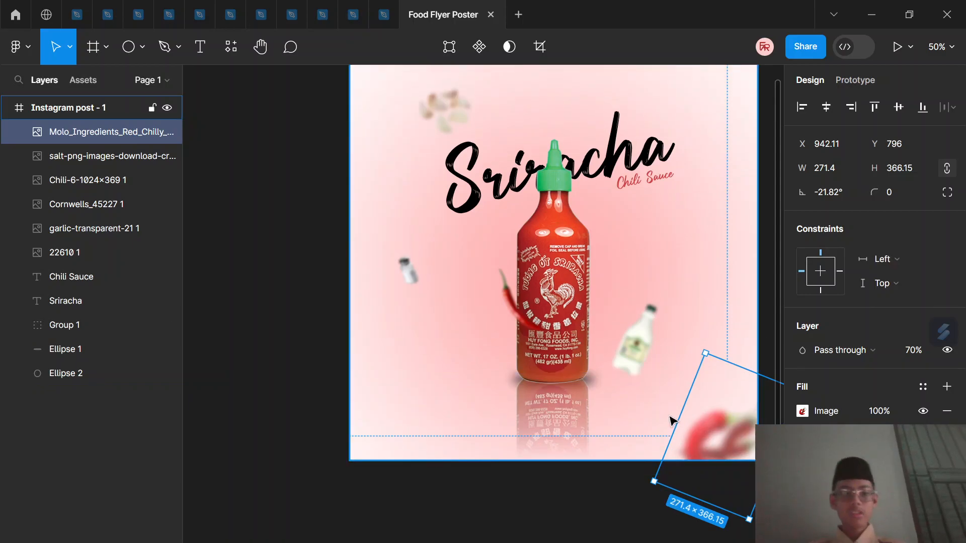
pyautogui.moveTo(724, 456); pyautogui.dragTo(372, 473)
pyautogui.scroll(1, 533, 500)
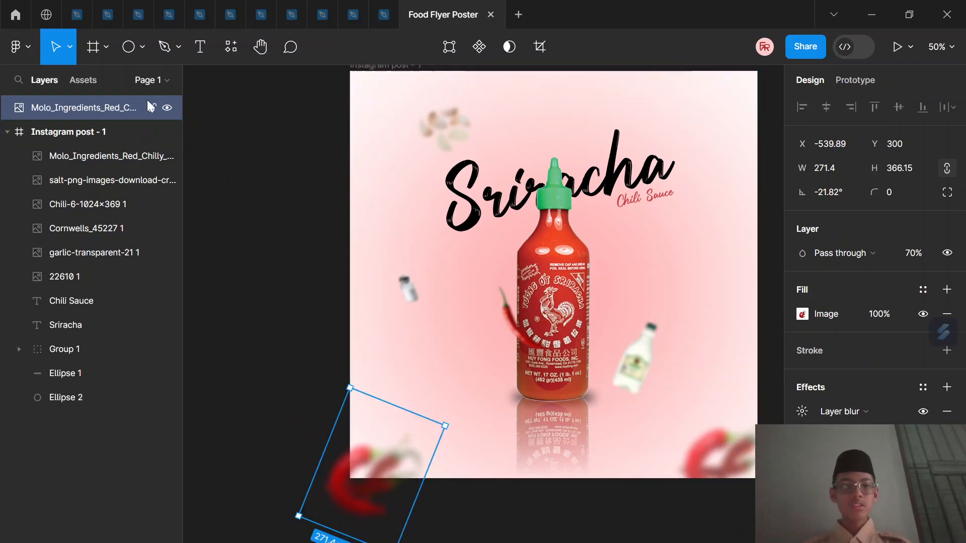
pyautogui.moveTo(84, 112); pyautogui.dragTo(100, 169)
pyautogui.scroll(3, 513, 487)
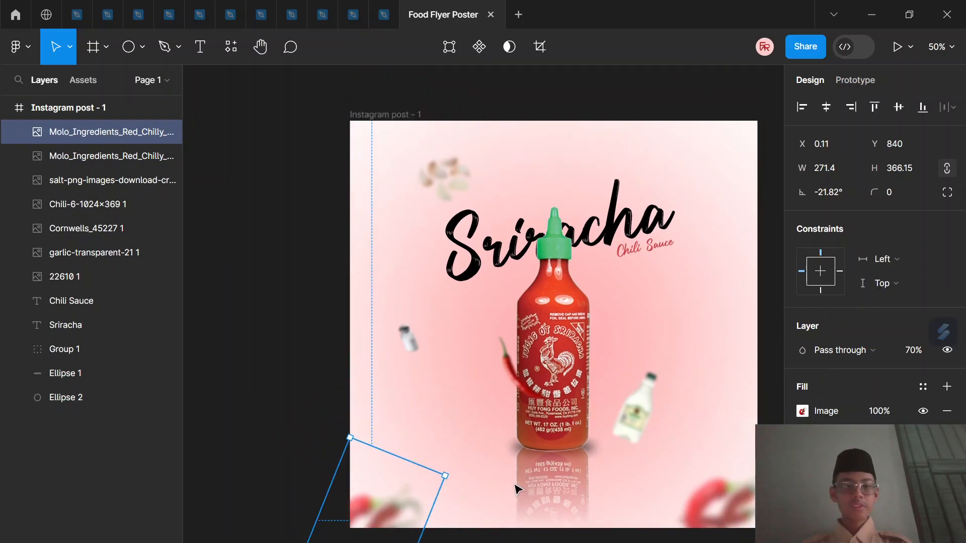
pyautogui.hotkey('ctrl', 'd')
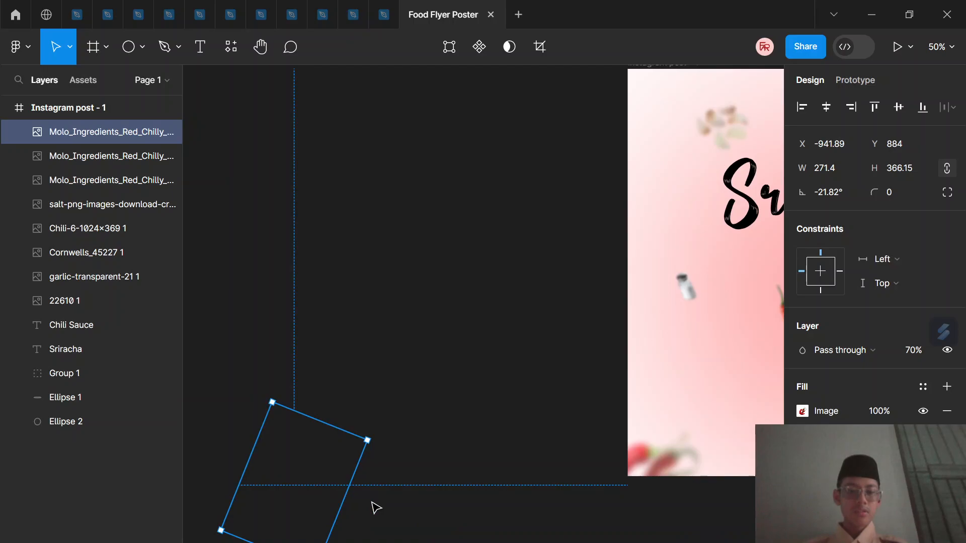
pyautogui.hotkey('ctrl', 'z')
pyautogui.hscroll(5, 532, 429)
# Duplicate the blurred garlic image and place the copy partly cropped in the poster's top-right corner
pyautogui.scroll(4, 532, 429)
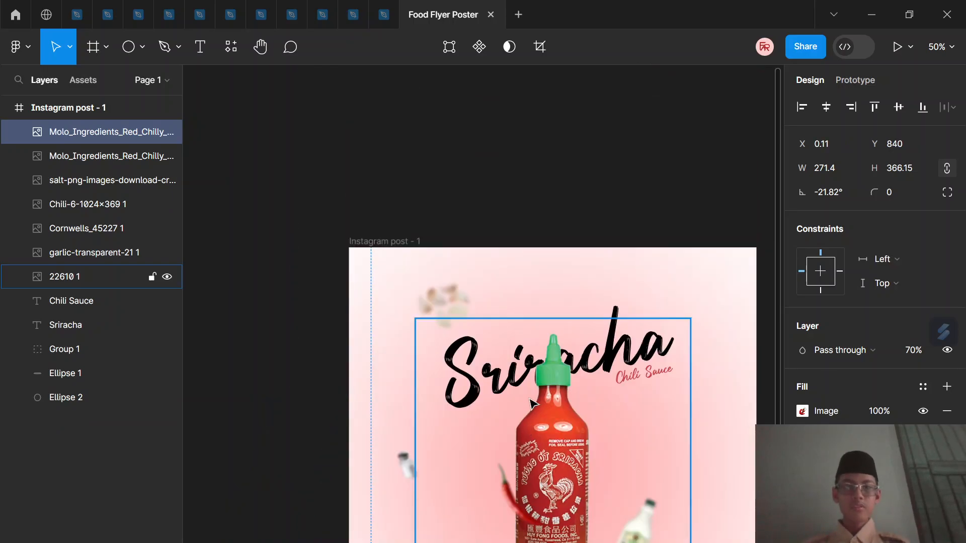
pyautogui.click(445, 318)
pyautogui.hotkey('ctrl', 'd')
pyautogui.moveTo(444, 304); pyautogui.dragTo(727, 229)
pyautogui.click(702, 177)
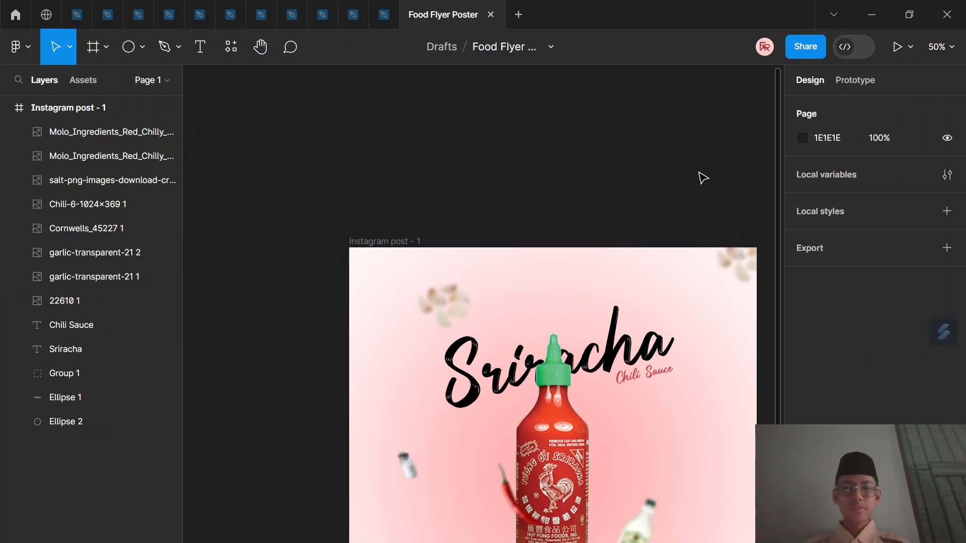
# Review the poster's overall layout and switch to the finished reference poster in the image viewer for comparison
pyautogui.scroll(-5, 702, 177)
pyautogui.hscroll(3, 702, 178)
pyautogui.scroll(4, 703, 177)
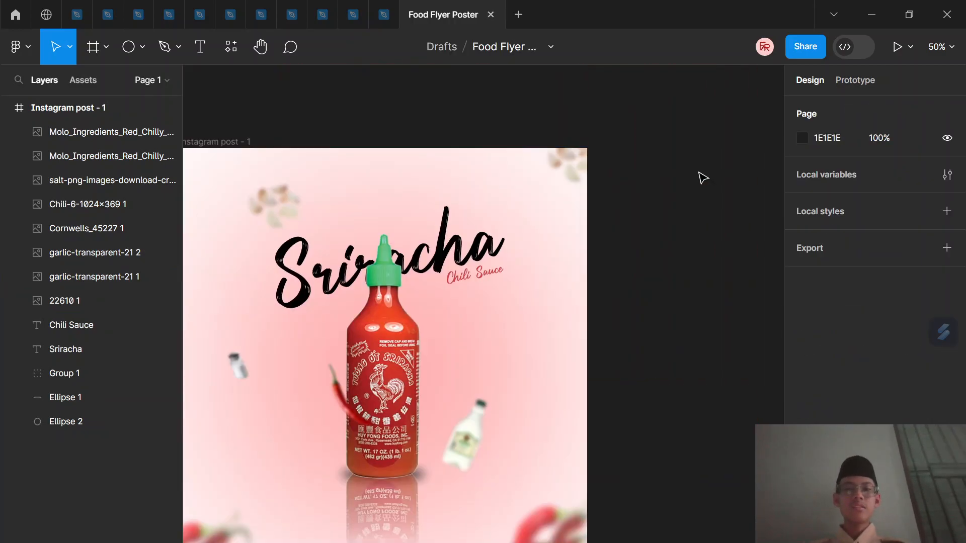
pyautogui.hscroll(-2, 702, 178)
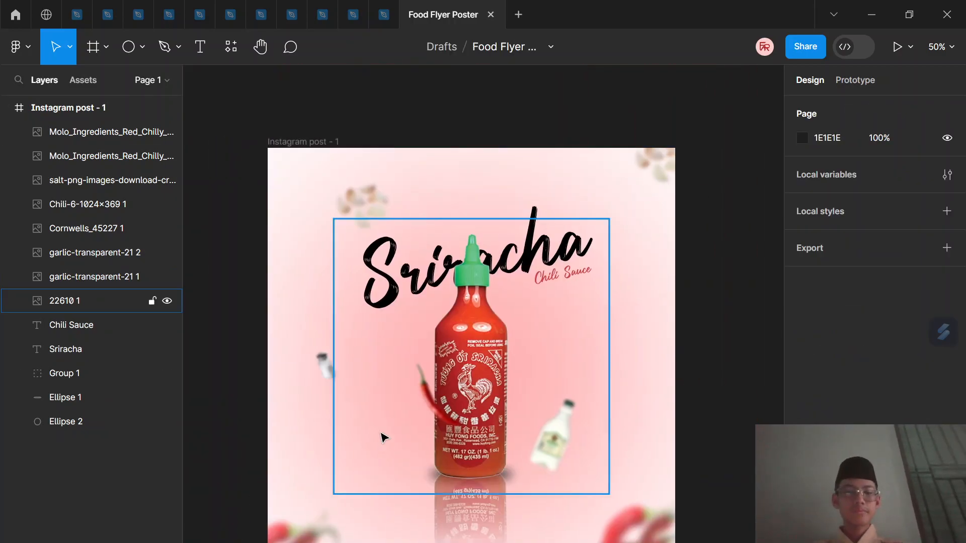
pyautogui.hotkey('alt', 'Tab')
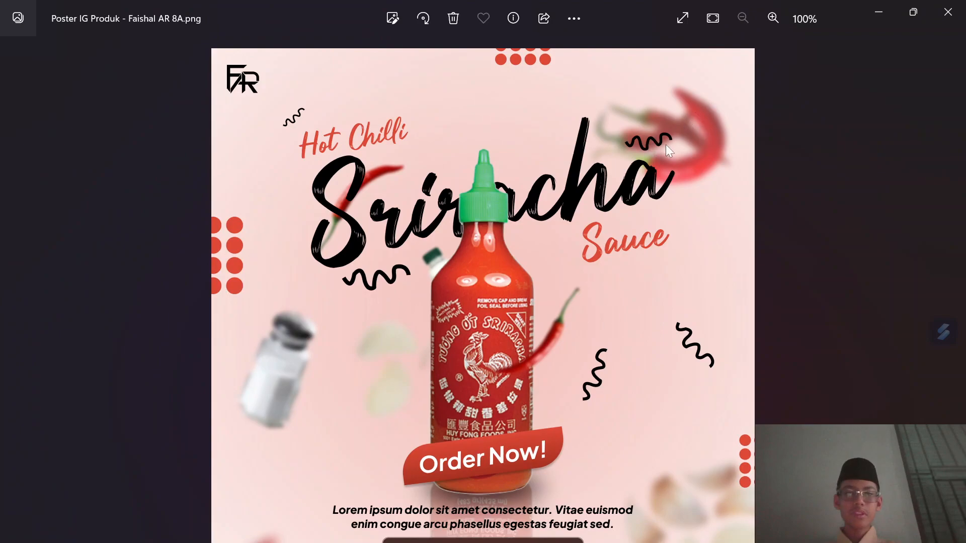
# Return to Figma and draw an open zigzag path with the Pen tool across the area above the Sriracha title
pyautogui.click(886, 4)
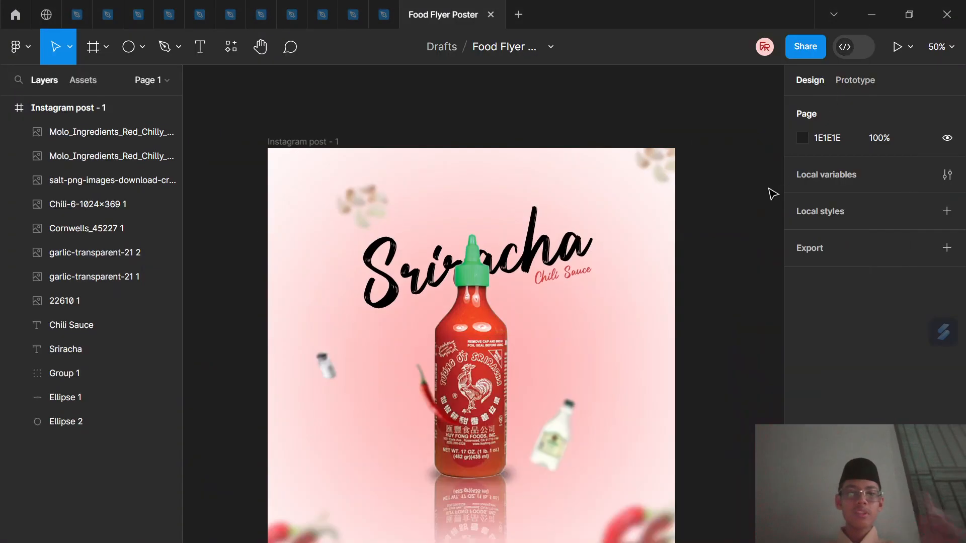
pyautogui.click(437, 306)
pyautogui.click(706, 345)
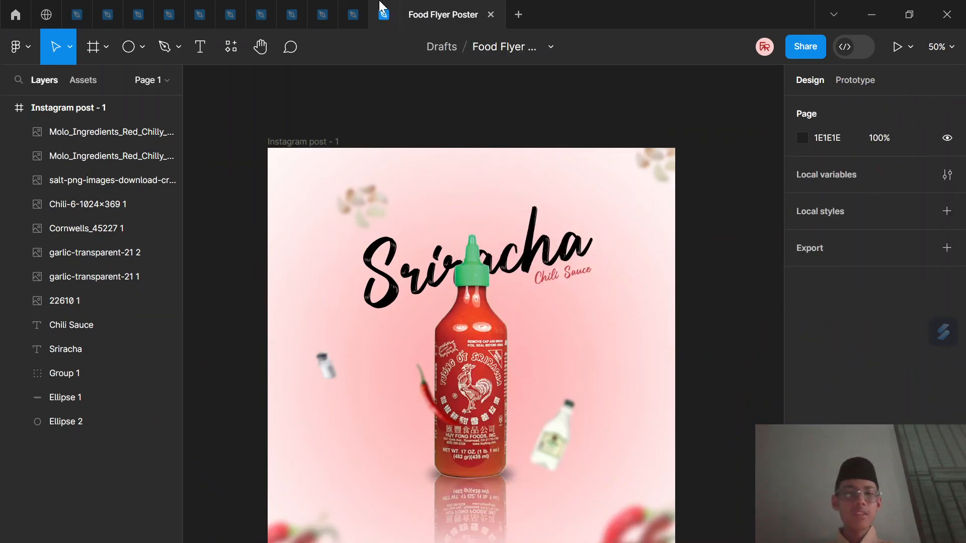
pyautogui.click(164, 48)
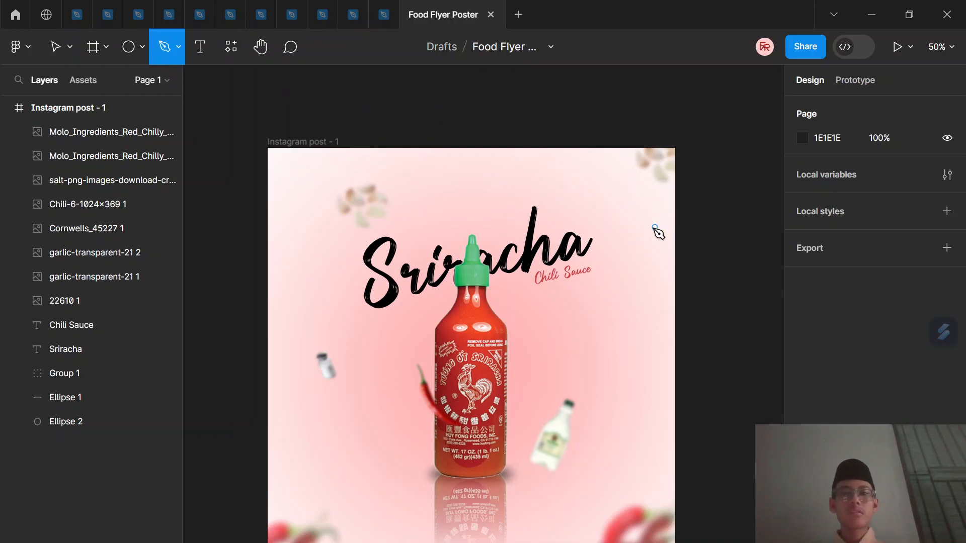
pyautogui.click(625, 235)
pyautogui.click(600, 194)
pyautogui.click(568, 223)
pyautogui.click(550, 185)
pyautogui.click(513, 222)
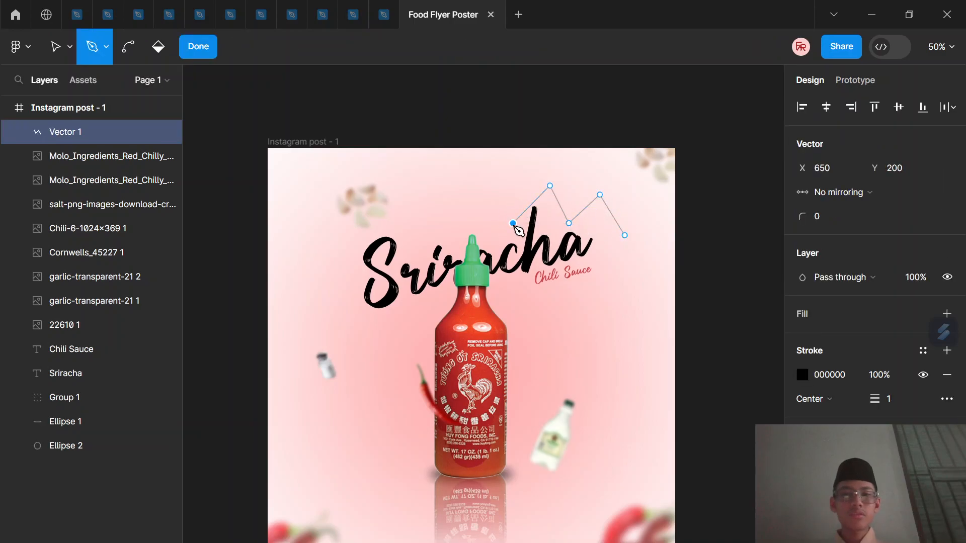
pyautogui.click(477, 186)
pyautogui.click(470, 207)
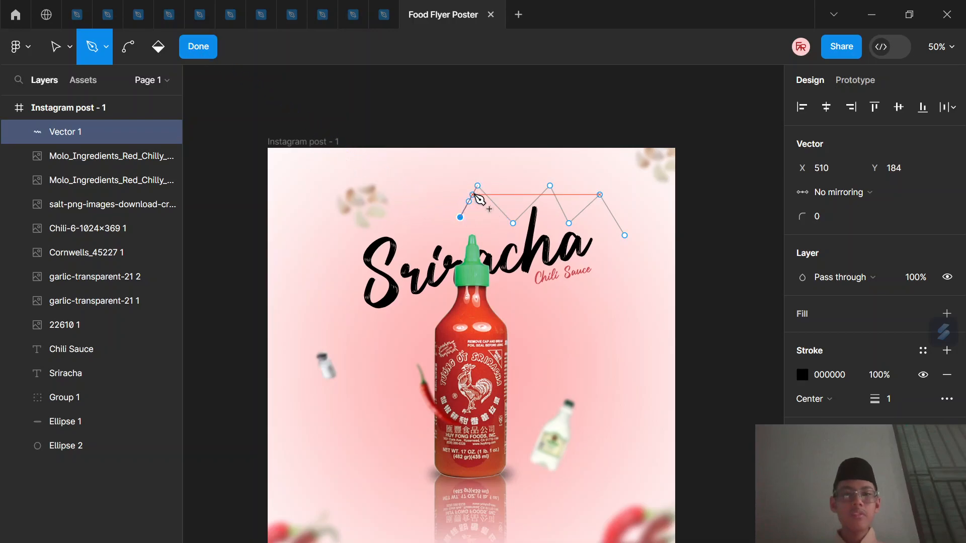
# Bend the zigzag's segments into a flowing wavy line with the Bend tool and finish editing the path
pyautogui.click(128, 47)
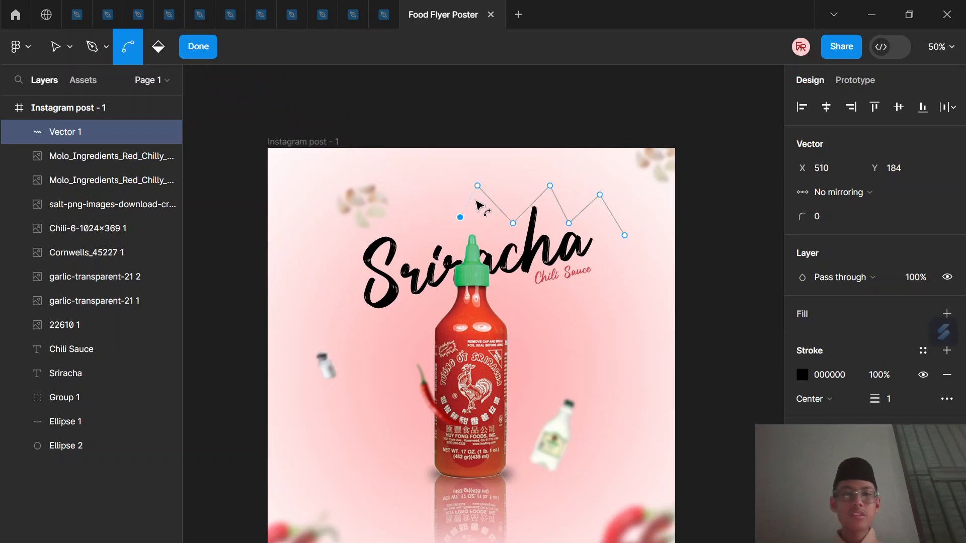
pyautogui.moveTo(473, 194)
pyautogui.mouseDown()
pyautogui.moveTo(455, 191)
pyautogui.moveTo(481, 187)
pyautogui.moveTo(470, 181)
pyautogui.mouseUp()
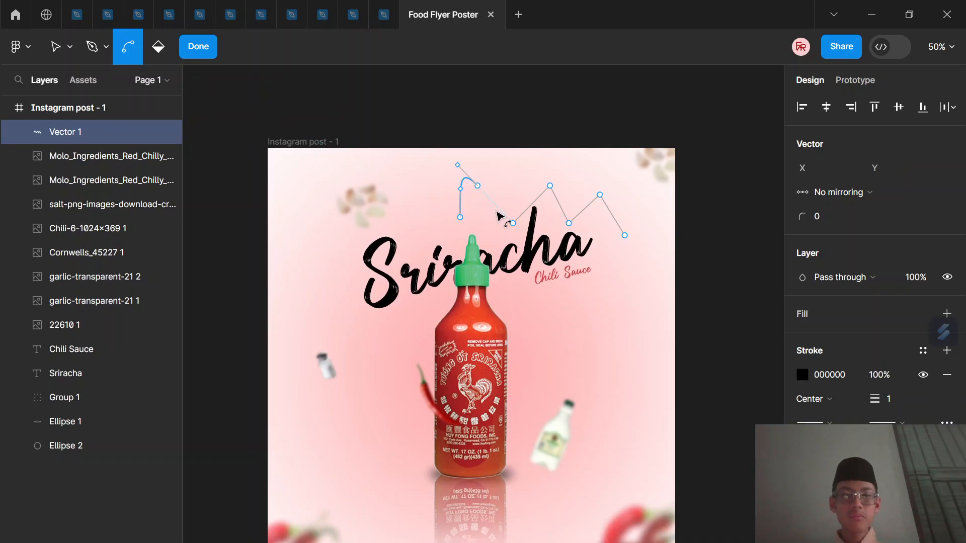
pyautogui.moveTo(499, 220); pyautogui.dragTo(496, 232)
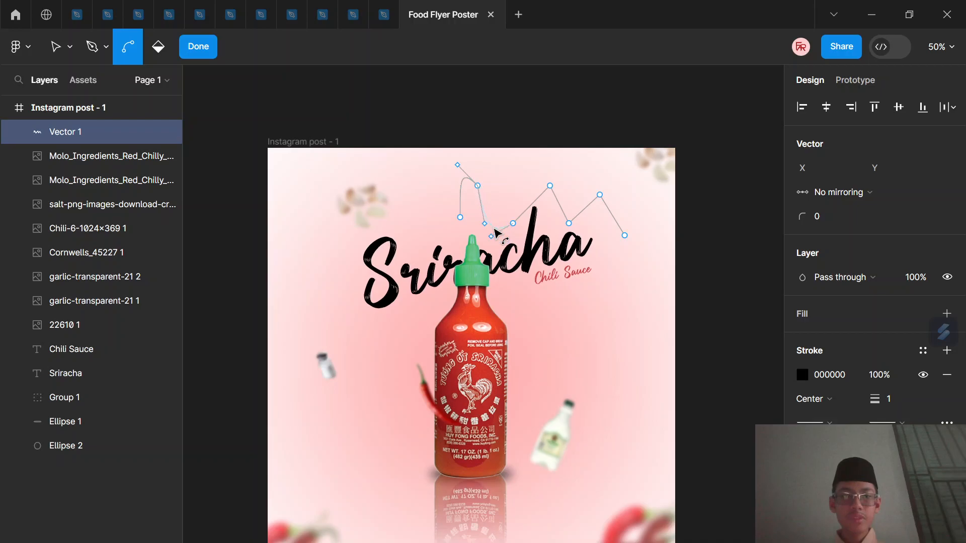
pyautogui.moveTo(533, 205); pyautogui.dragTo(598, 232)
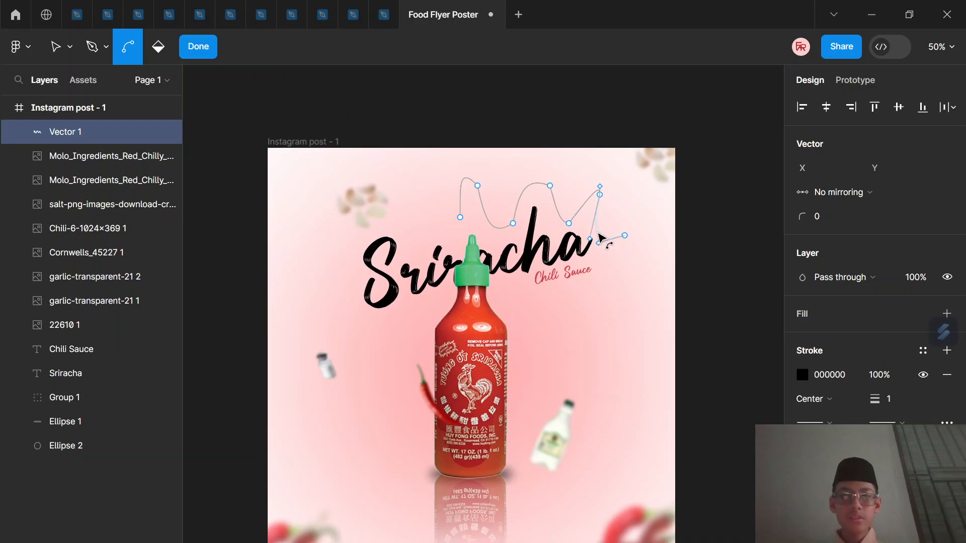
pyautogui.click(208, 51)
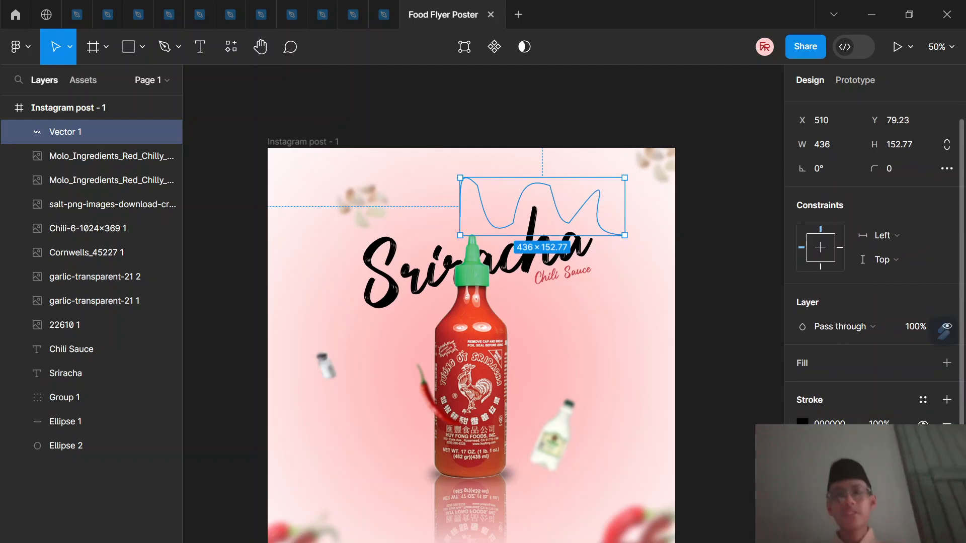
# Thicken the wavy line's stroke and scale it down to about 74 × 26, tilted beside the end of the Sriracha title
pyautogui.moveTo(874, 448)
pyautogui.mouseDown()
pyautogui.moveTo(902, 448)
pyautogui.moveTo(881, 449)
pyautogui.mouseUp()
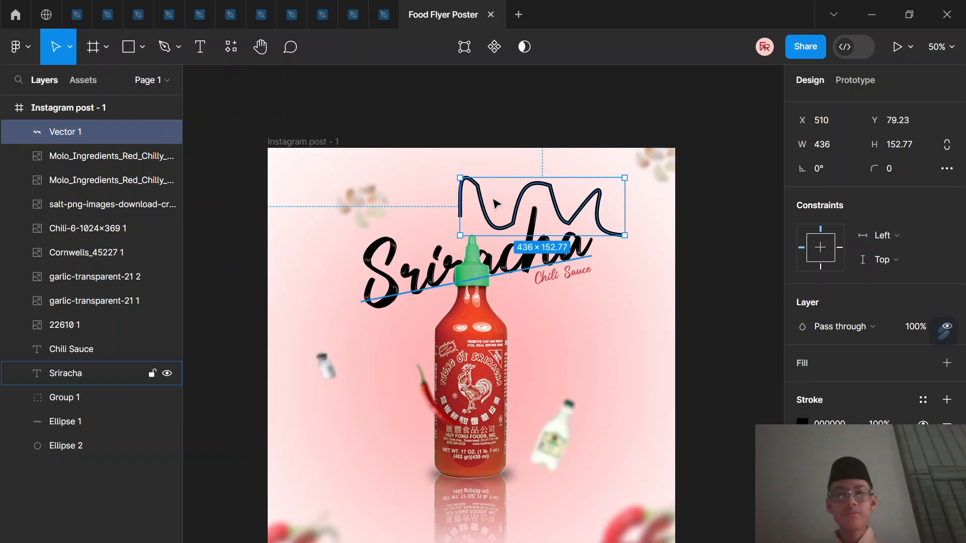
pyautogui.press('k')
pyautogui.moveTo(461, 179); pyautogui.dragTo(596, 267)
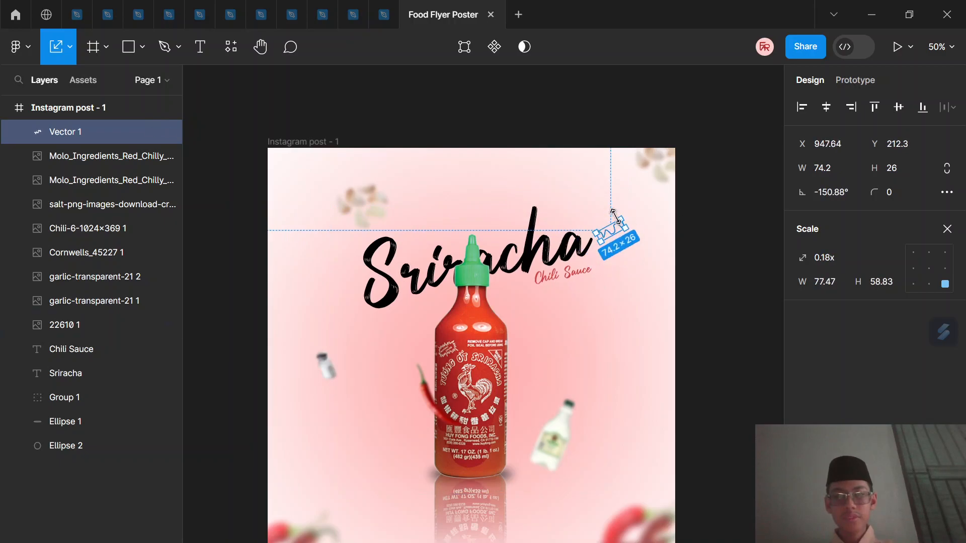
# Place the squiggle below the Chili Sauce text, with one copy above the title's first letters and an upright copy beside the bottle's lower left
pyautogui.moveTo(614, 235); pyautogui.dragTo(427, 246)
pyautogui.hotkey('ctrl', 'd')
pyautogui.hotkey('ctrl', 'd')
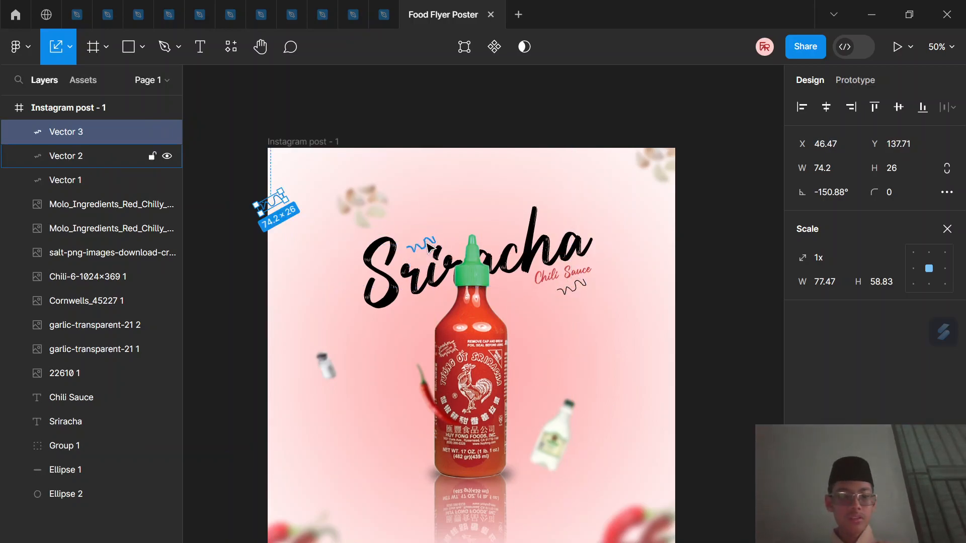
pyautogui.moveTo(276, 206); pyautogui.dragTo(422, 462)
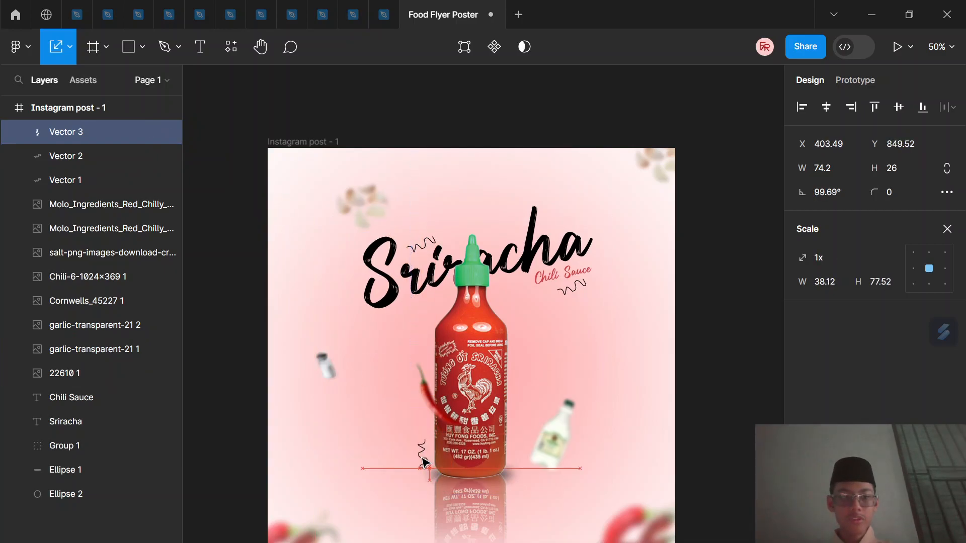
pyautogui.click(946, 228)
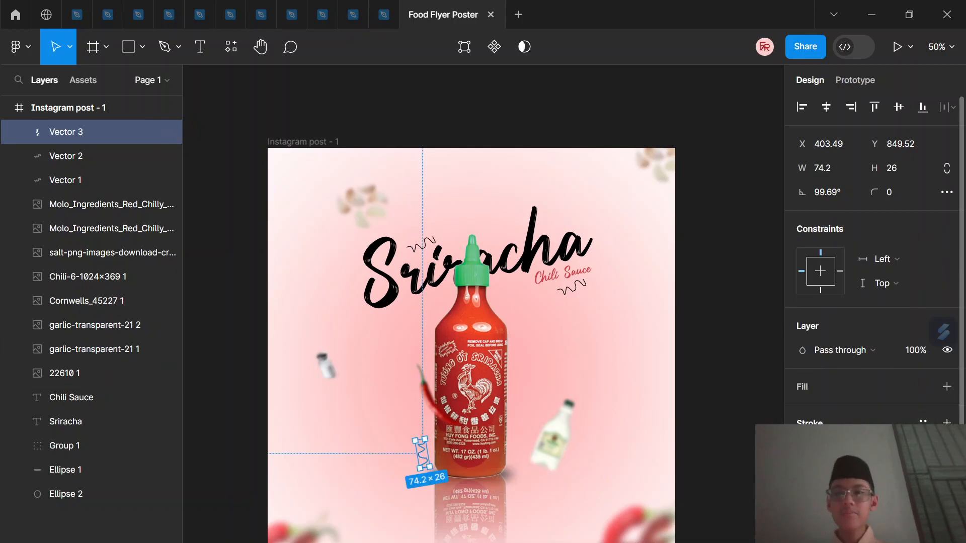
# Increase the stroke weight of the three small squiggles to match the bold lettering
pyautogui.moveTo(863, 472); pyautogui.dragTo(865, 472)
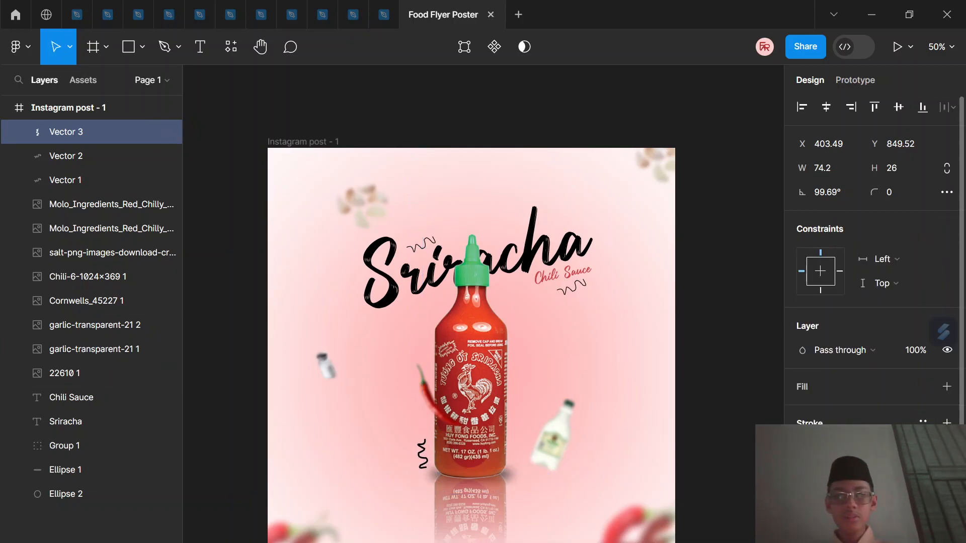
pyautogui.click(572, 289)
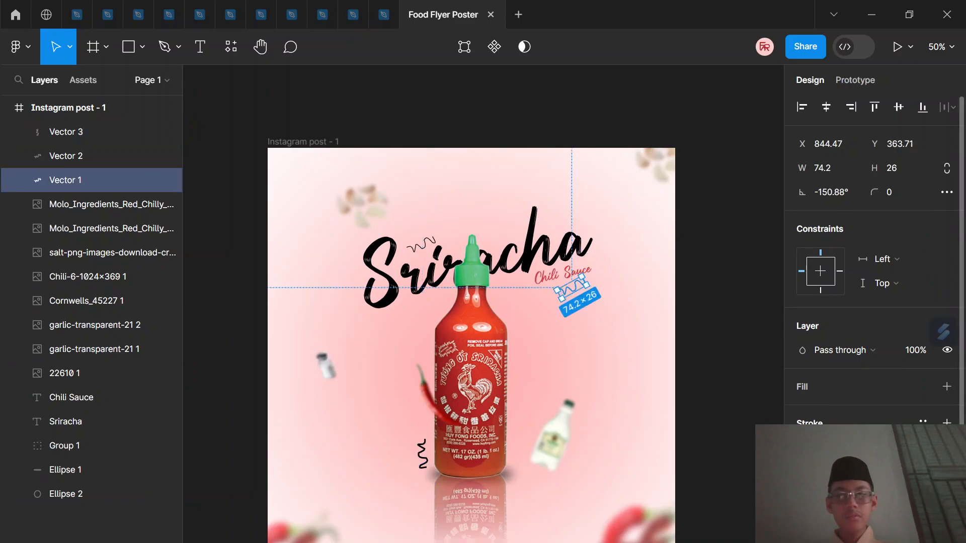
pyautogui.click(65, 156)
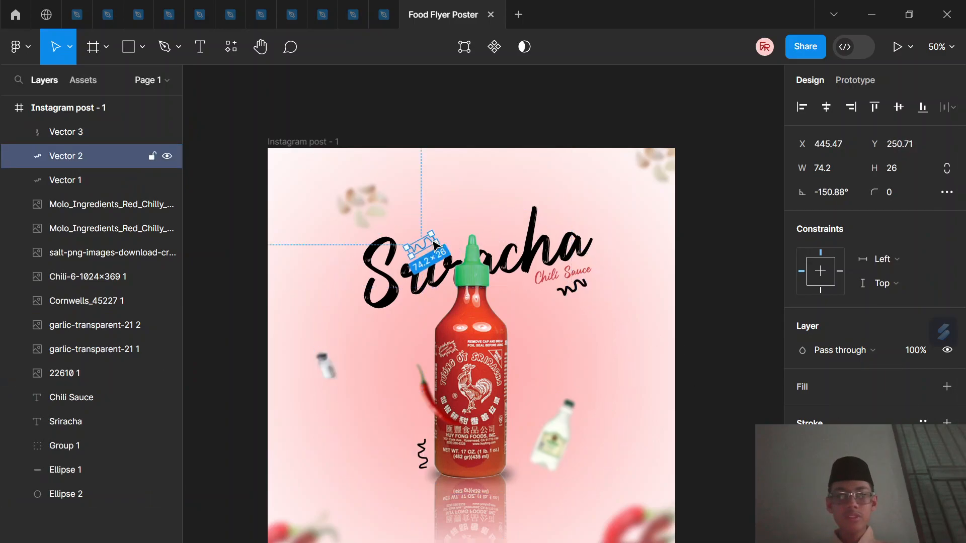
pyautogui.press('Return')
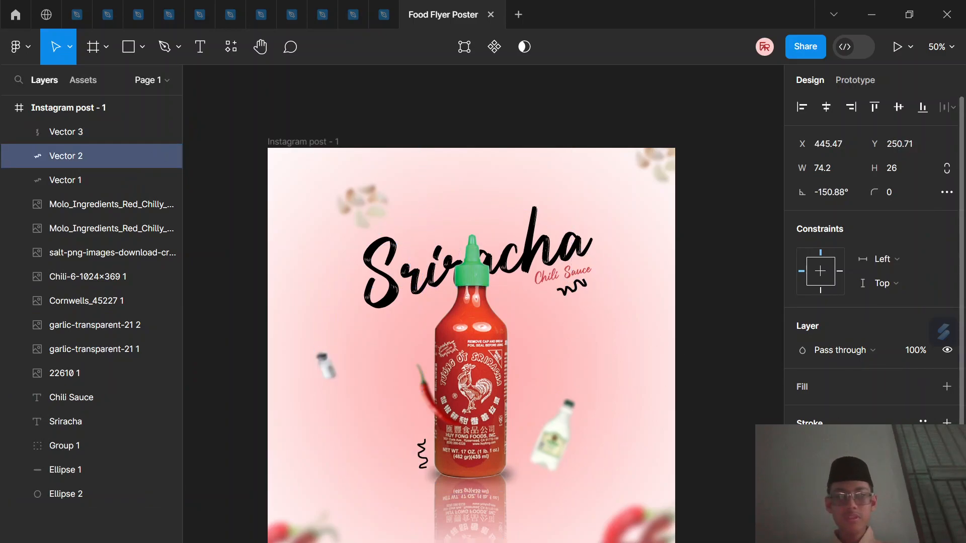
pyautogui.click(715, 420)
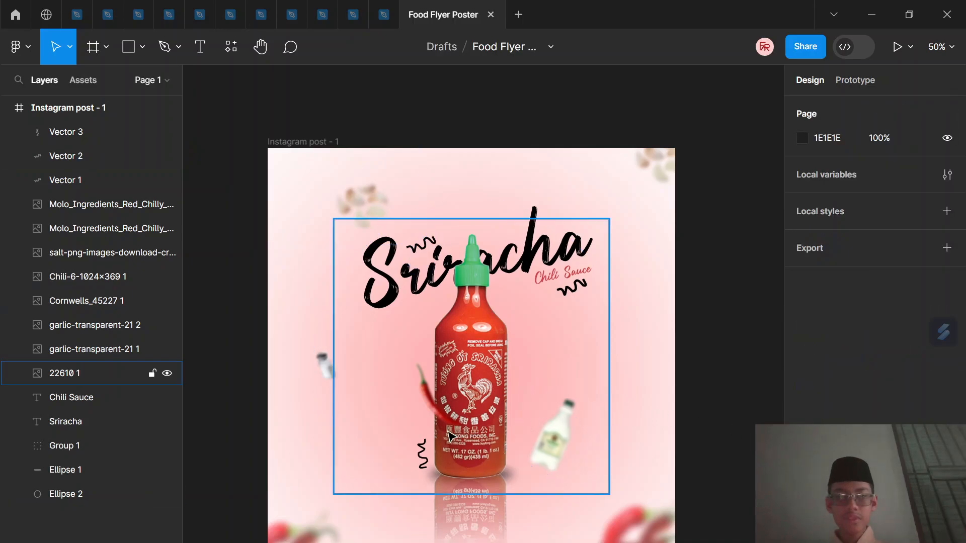
# Duplicate the upright squiggle twice, placing one copy beside the bottle's upper right and the other left of the Sriracha title
pyautogui.click(427, 457)
pyautogui.click(426, 458)
pyautogui.hotkey('ctrl', 'd')
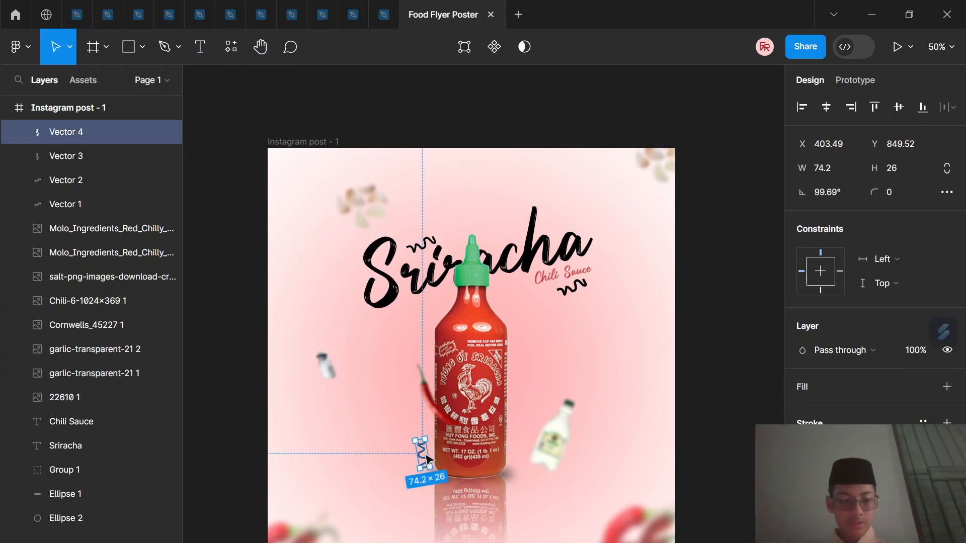
pyautogui.moveTo(435, 456)
pyautogui.mouseDown()
pyautogui.moveTo(531, 342)
pyautogui.moveTo(522, 334)
pyautogui.mouseUp()
pyautogui.hotkey('ctrl', 'd')
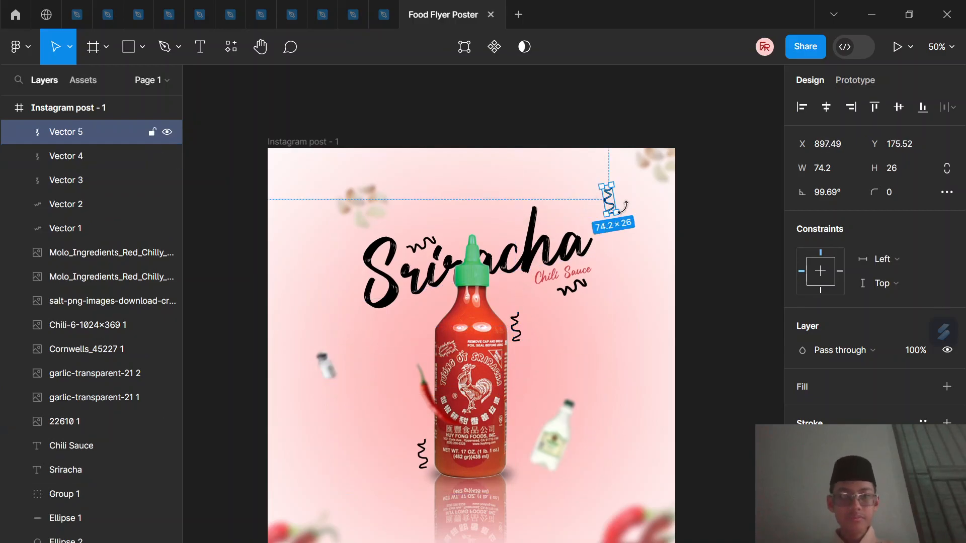
pyautogui.moveTo(614, 208); pyautogui.dragTo(451, 219)
pyautogui.moveTo(306, 227); pyautogui.dragTo(330, 239)
pyautogui.click(700, 324)
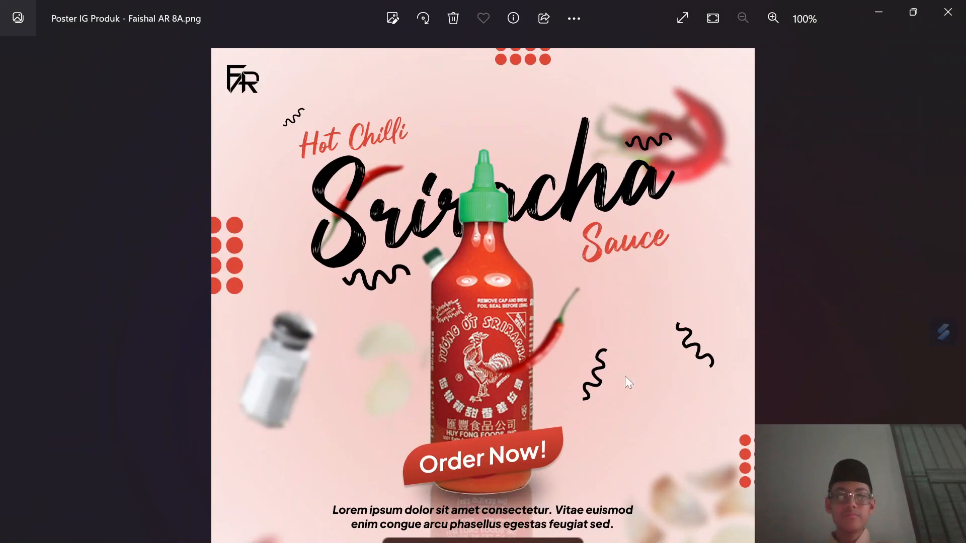
# Return from the reference poster to Figma, create a 100 × 100 circle above the frame, and fill it with red D04444
pyautogui.click(868, 13)
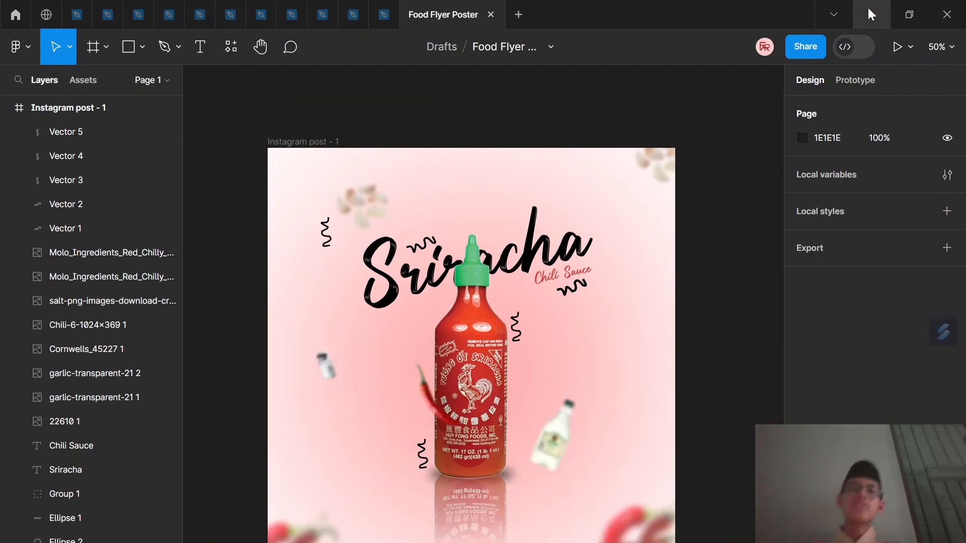
pyautogui.click(131, 57)
pyautogui.click(141, 47)
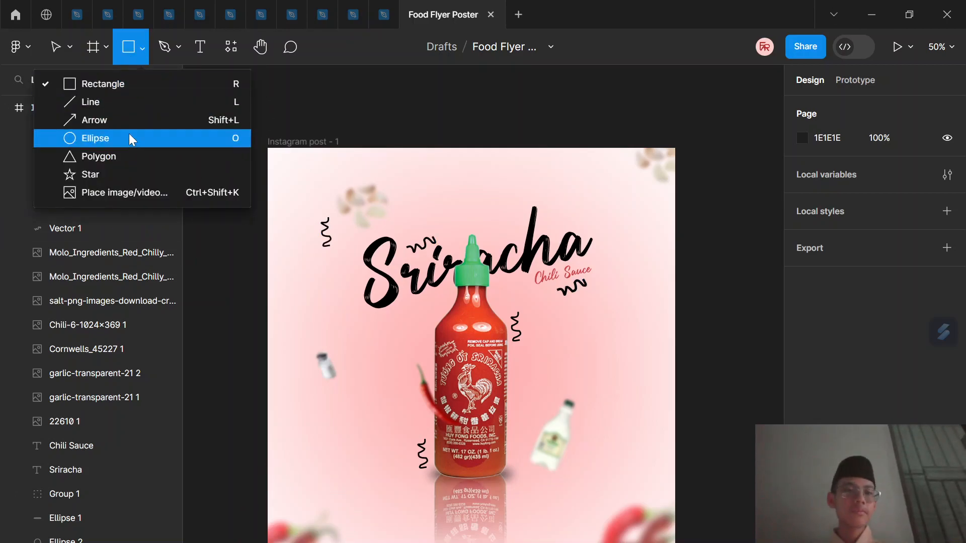
pyautogui.click(128, 134)
pyautogui.click(225, 98)
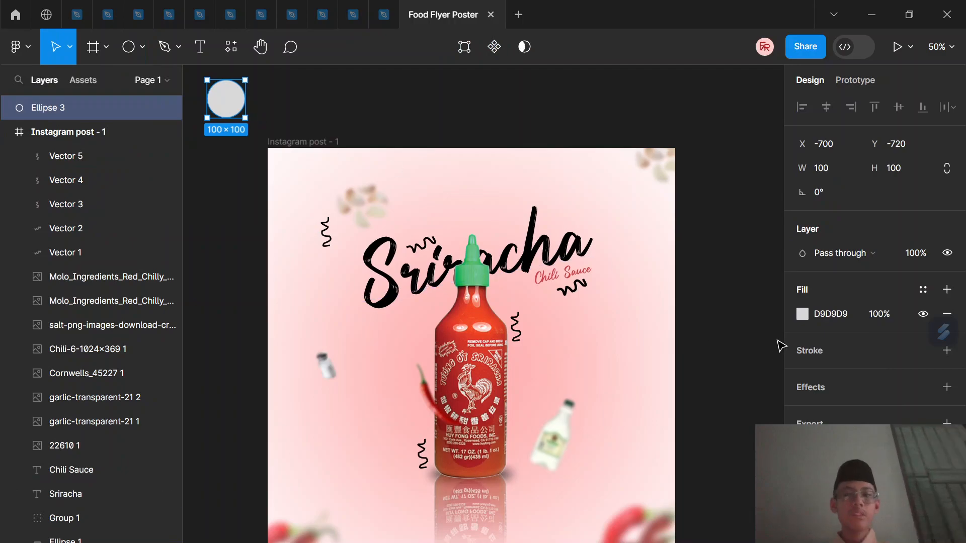
pyautogui.click(802, 313)
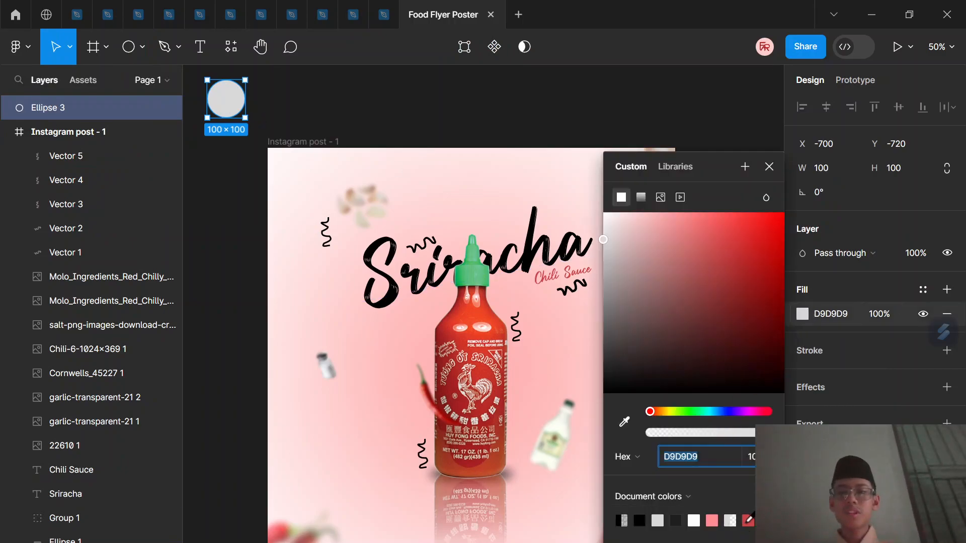
pyautogui.write('D04444')
pyautogui.press('Return')
pyautogui.click(769, 166)
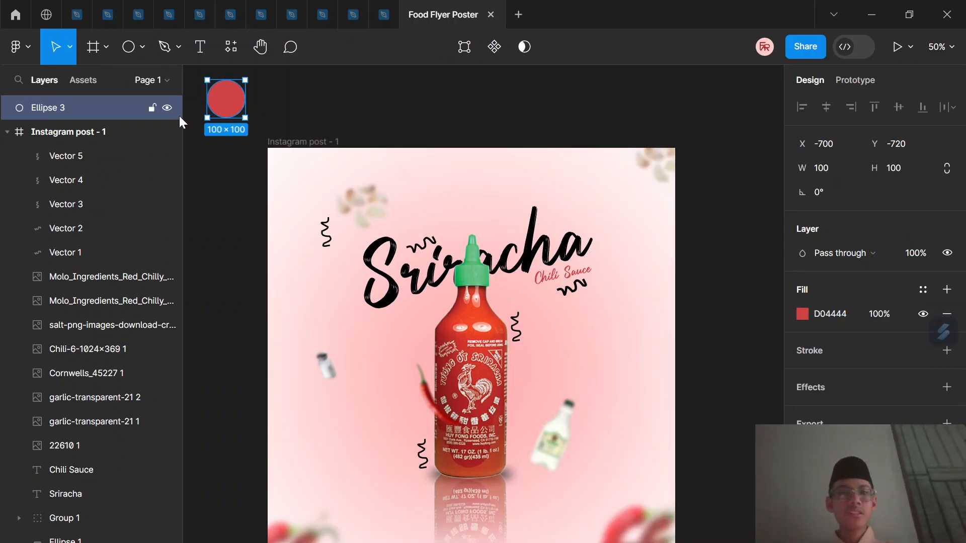
# Duplicate the red circle four times at equal spacing to make a horizontal row of five
pyautogui.hotkey('ctrl', 'd')
pyautogui.moveTo(245, 107); pyautogui.dragTo(277, 108)
pyautogui.scroll(1, 279, 108)
pyautogui.hotkey('ctrl', 'd')
pyautogui.hotkey('ctrl', 'd')
pyautogui.hotkey('ctrl', 'd')
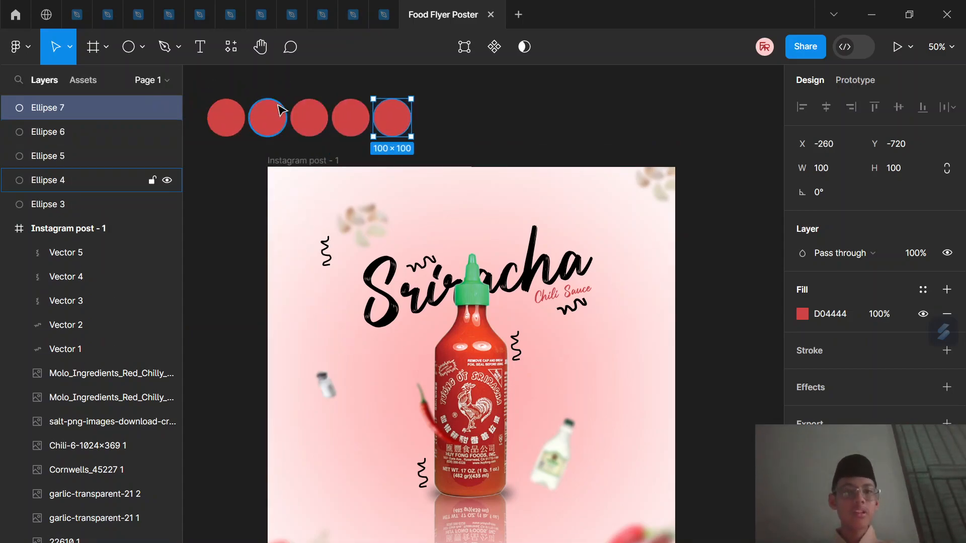
# Move the fifth circle beneath the first one and paste three more beside it to build a second row of four
pyautogui.rightClick(388, 120)
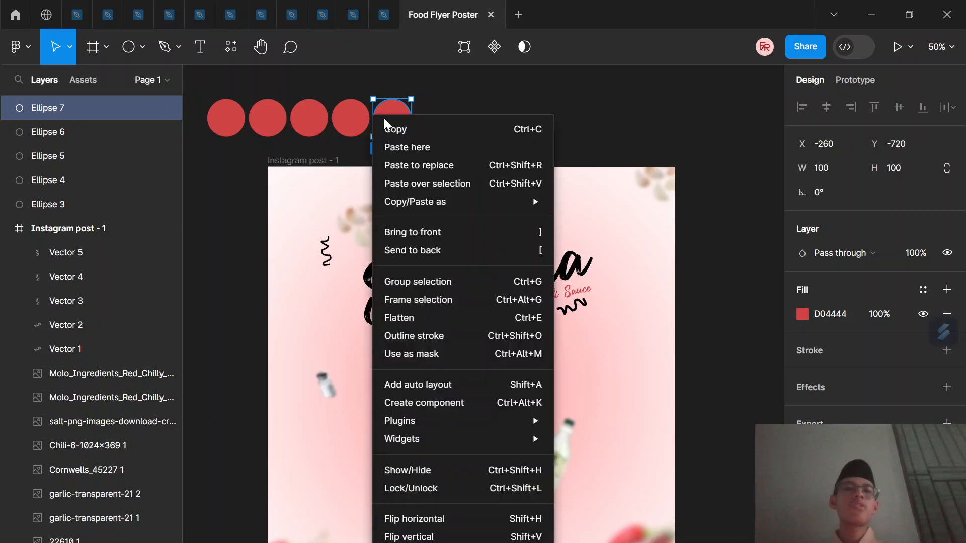
pyautogui.click(428, 106)
pyautogui.moveTo(403, 117); pyautogui.dragTo(232, 156)
pyautogui.hotkey('ctrl', 'v')
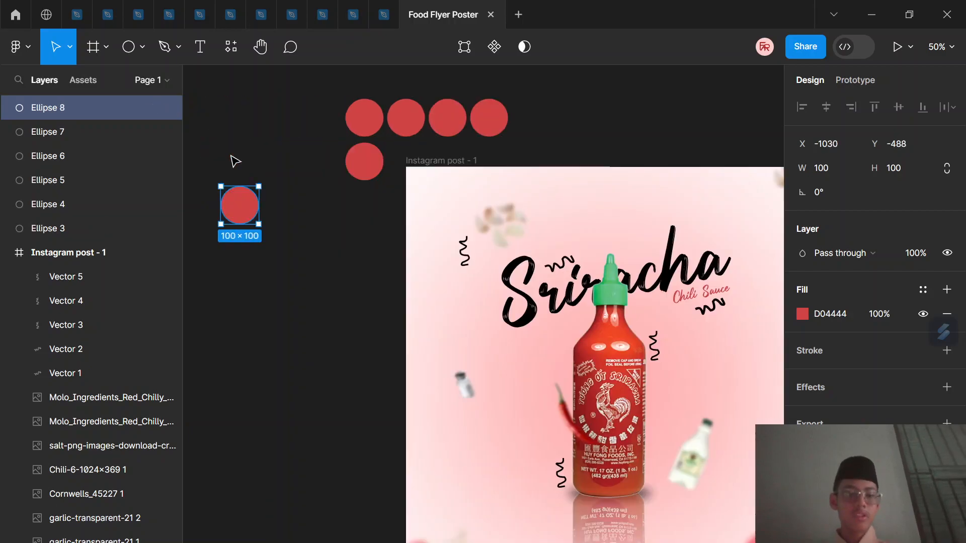
pyautogui.moveTo(237, 208); pyautogui.dragTo(406, 166)
pyautogui.hotkey('ctrl', 'v')
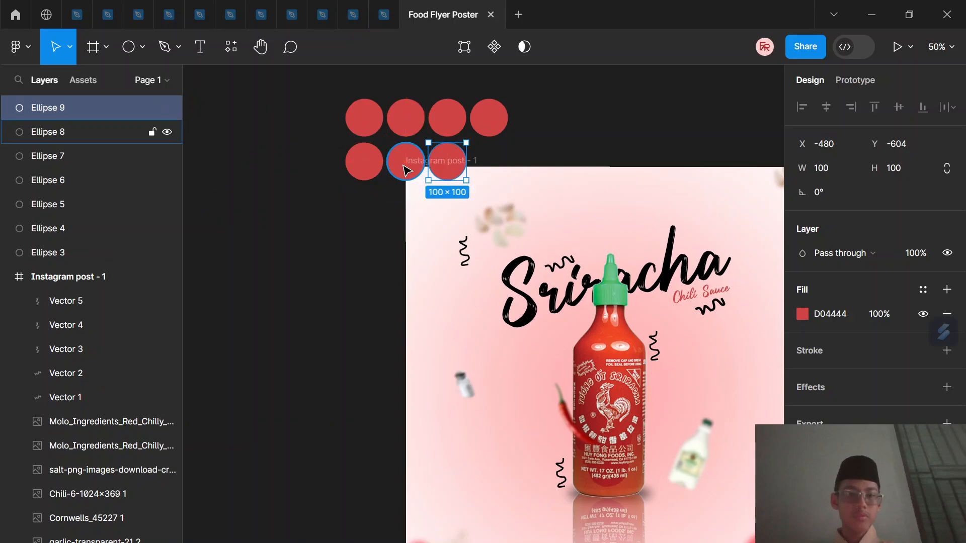
pyautogui.hotkey('ctrl', 'v')
# Duplicate the two rows of circles directly below with even spacing to form a 4 × 4 dot grid
pyautogui.moveTo(307, 105); pyautogui.dragTo(504, 175)
pyautogui.hotkey('ctrl', 'd')
pyautogui.moveTo(463, 139); pyautogui.dragTo(457, 206)
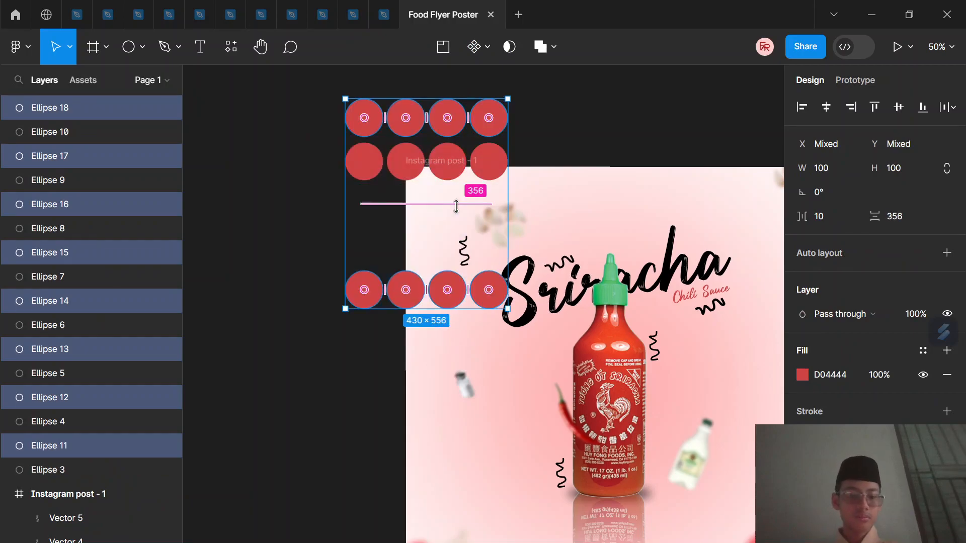
pyautogui.hotkey('ctrl', 'z')
pyautogui.moveTo(441, 124); pyautogui.dragTo(438, 202)
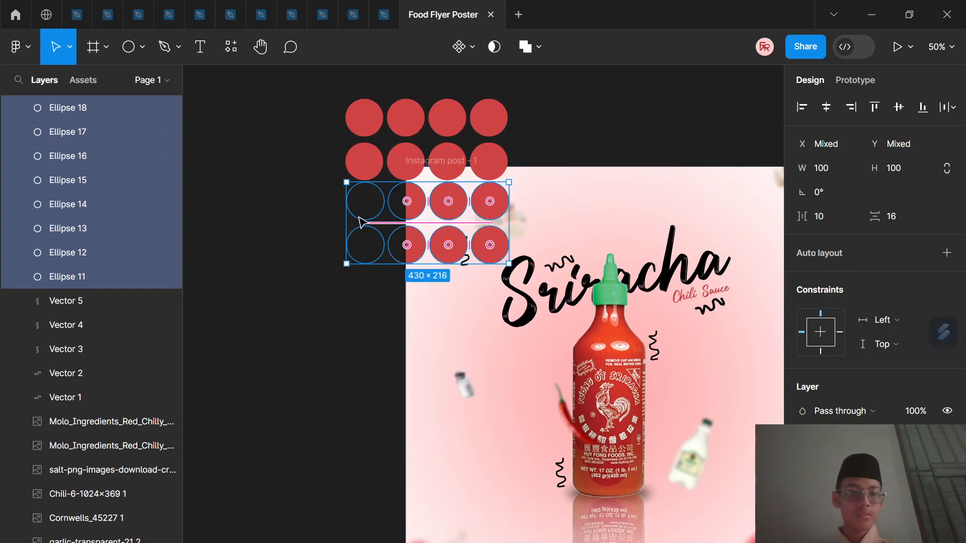
pyautogui.hotkey('ctrl', 'z')
pyautogui.moveTo(356, 163); pyautogui.dragTo(357, 250)
pyautogui.moveTo(309, 107); pyautogui.dragTo(485, 219)
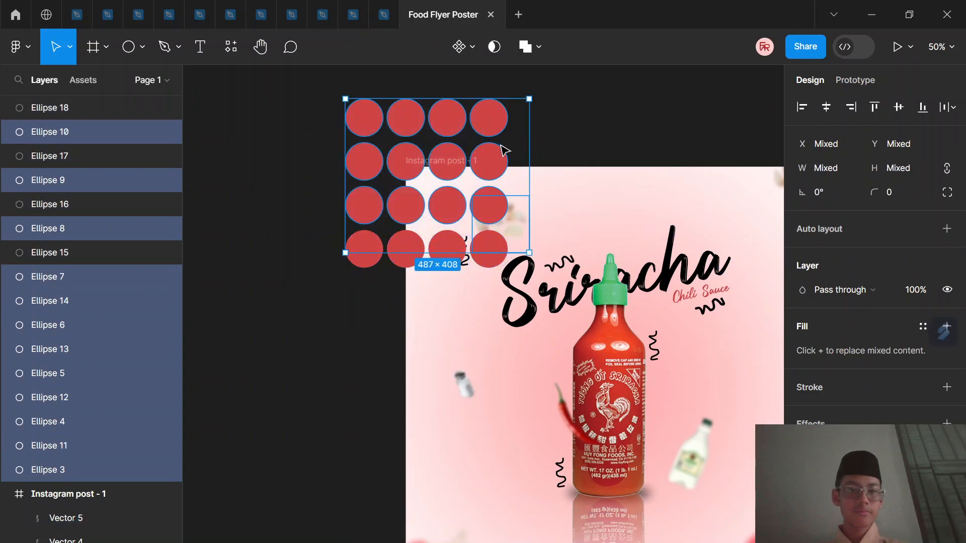
# With the poster frame temporarily hidden, group all sixteen red circles and convert the group into an auto layout frame
pyautogui.click(203, 181)
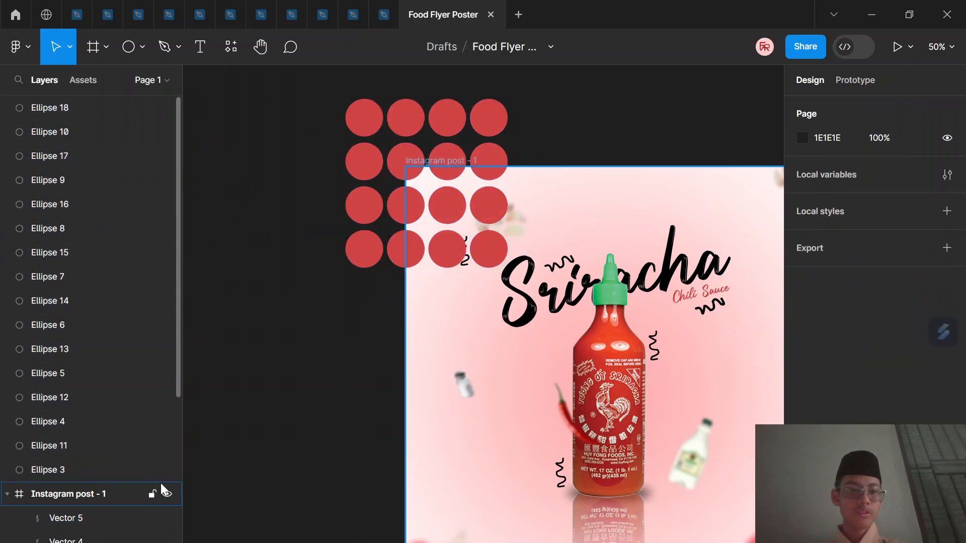
pyautogui.click(166, 493)
pyautogui.moveTo(301, 103); pyautogui.dragTo(531, 280)
pyautogui.hotkey('ctrl', 'g')
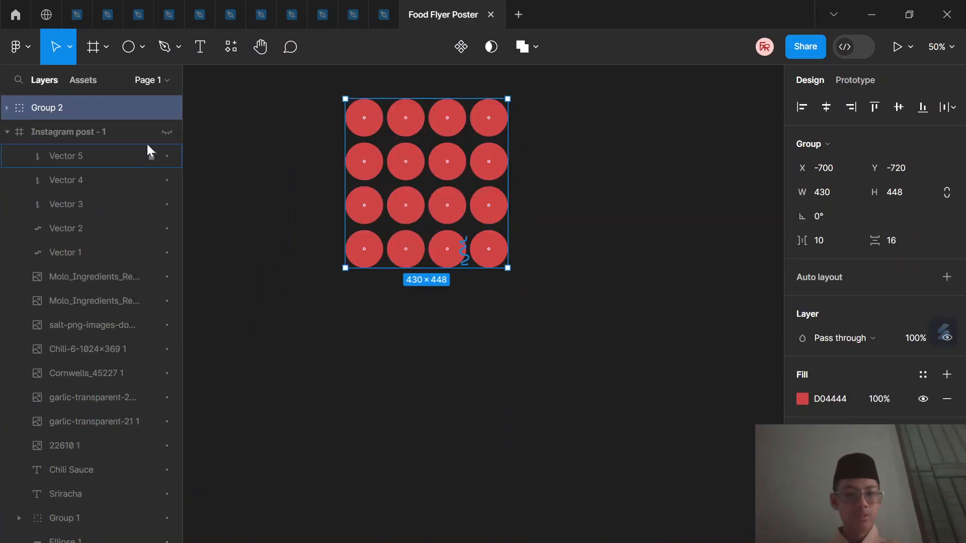
pyautogui.click(167, 132)
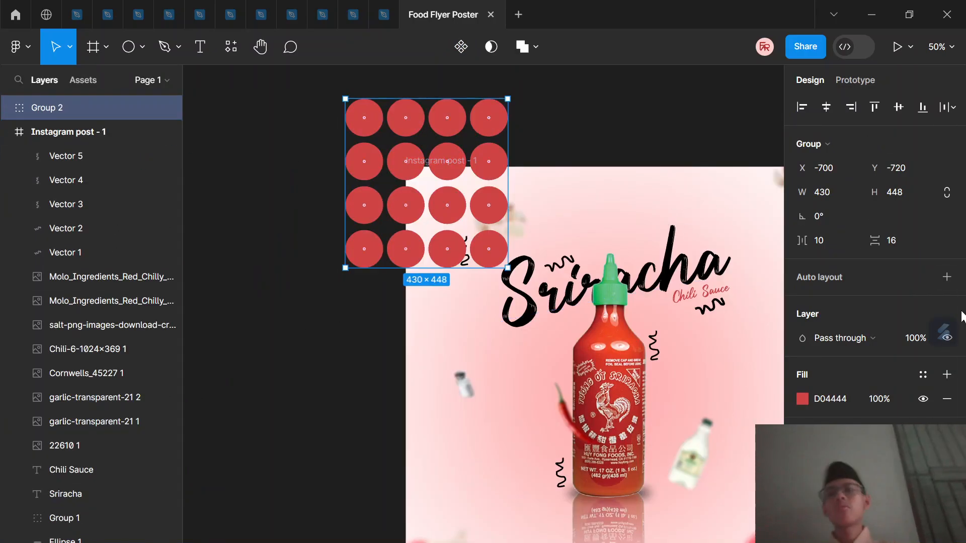
pyautogui.click(818, 281)
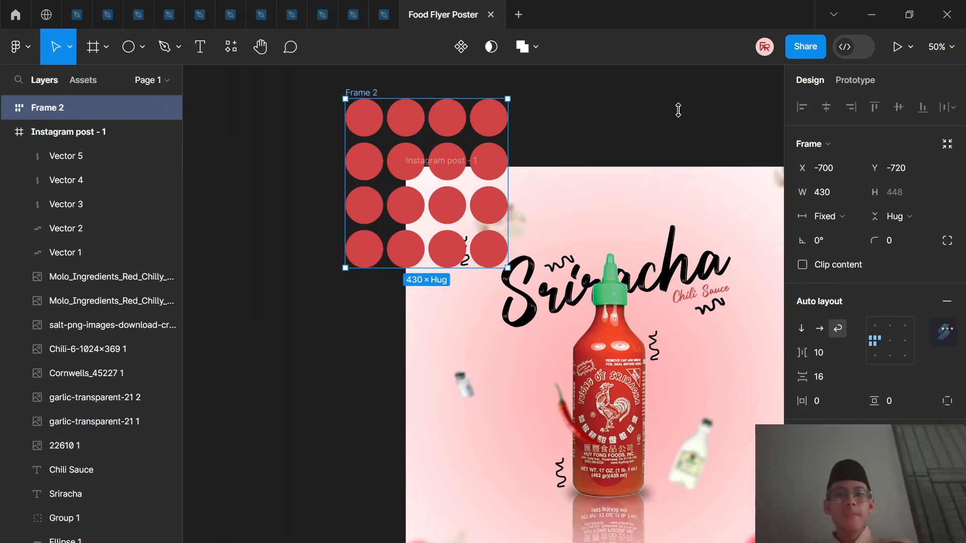
# Scale the dot grid down proportionally to about 154 × 191 and place it over the poster's upper-left area
pyautogui.moveTo(369, 95); pyautogui.dragTo(362, 200)
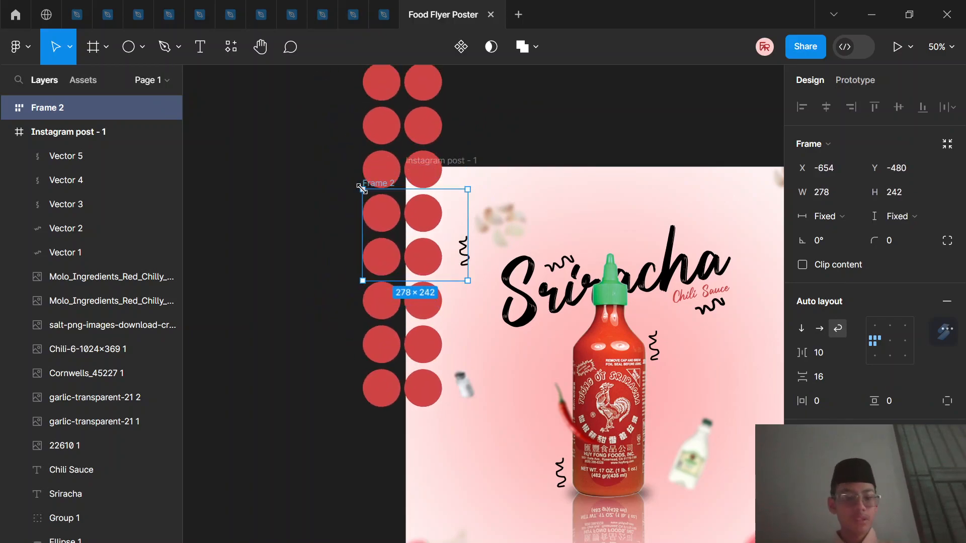
pyautogui.hotkey('ctrl', 'z')
pyautogui.press('k')
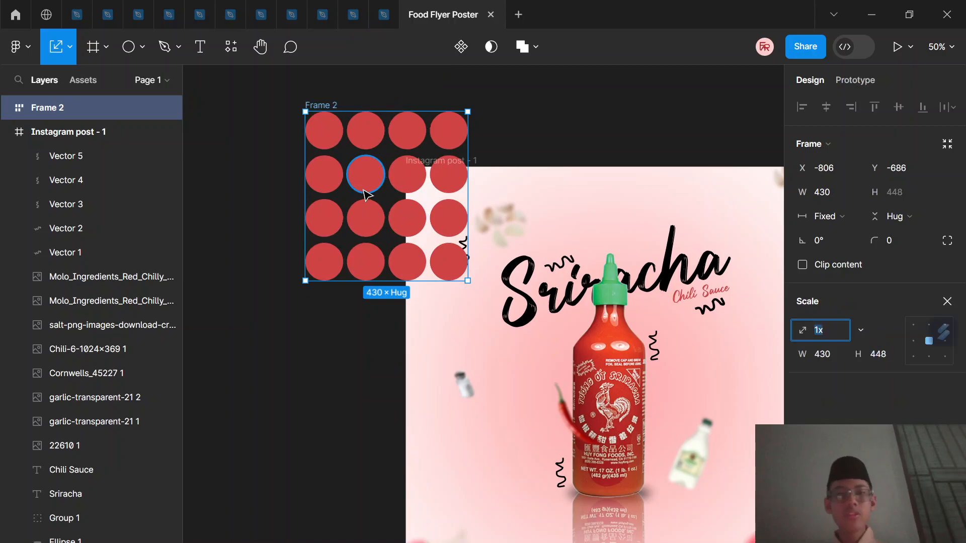
pyautogui.moveTo(304, 110); pyautogui.dragTo(389, 197)
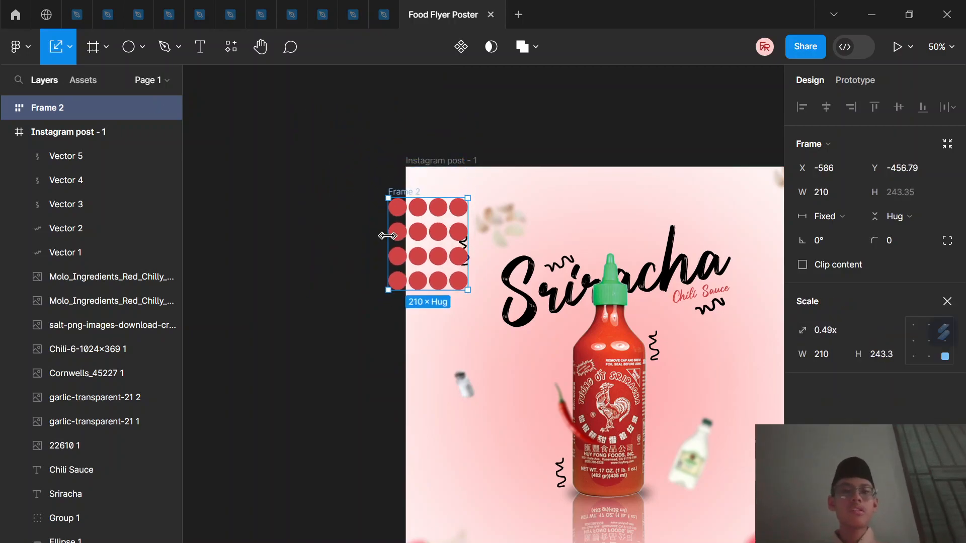
pyautogui.moveTo(426, 268); pyautogui.dragTo(464, 264)
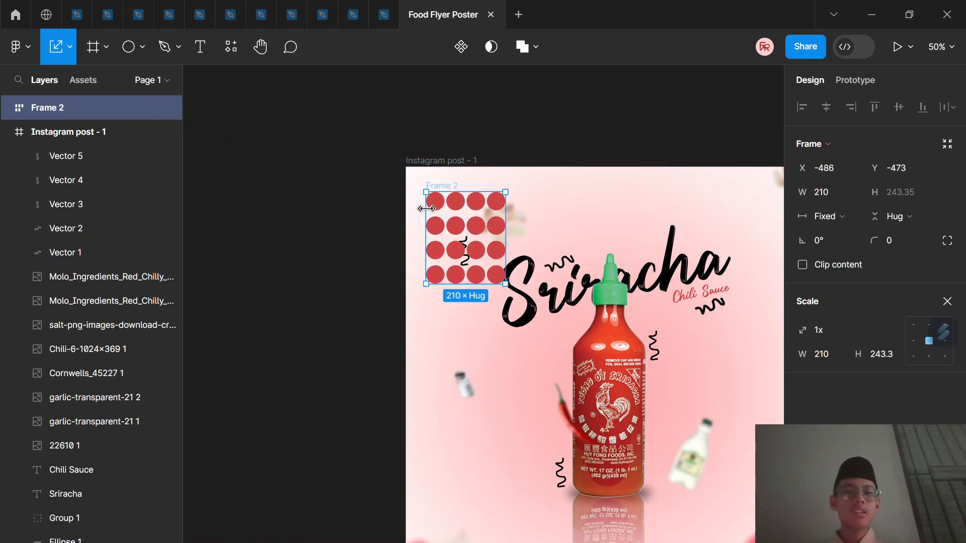
pyautogui.moveTo(427, 191); pyautogui.dragTo(447, 216)
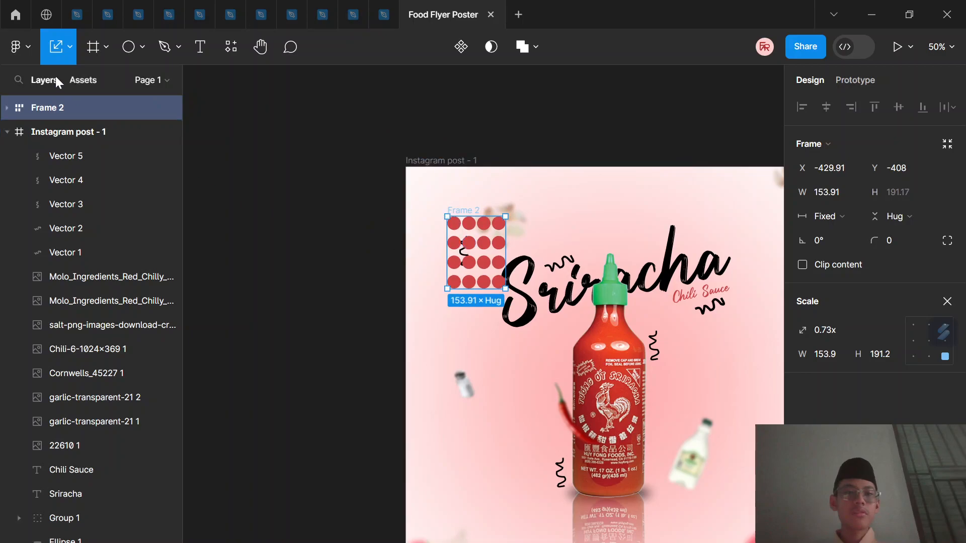
# Nest the dot grid inside the poster frame and duplicate it so grids overlap the poster's top, left and right edges
pyautogui.moveTo(73, 112); pyautogui.dragTo(75, 141)
pyautogui.moveTo(466, 249); pyautogui.dragTo(405, 174)
pyautogui.moveTo(428, 206); pyautogui.dragTo(424, 335)
pyautogui.hotkey('ctrl', 'd')
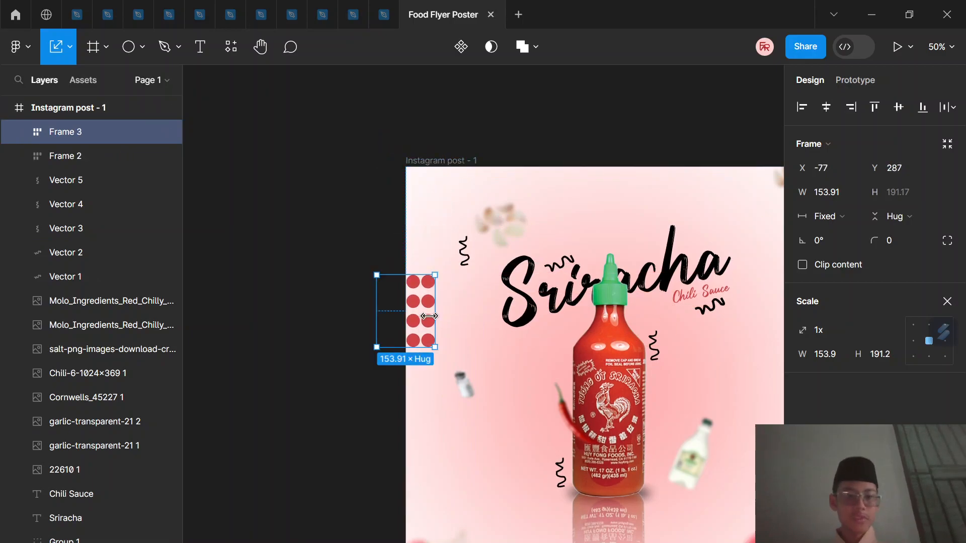
pyautogui.moveTo(428, 302); pyautogui.dragTo(507, 498)
pyautogui.hotkey('ctrl', 'd')
pyautogui.scroll(-3, 486, 451)
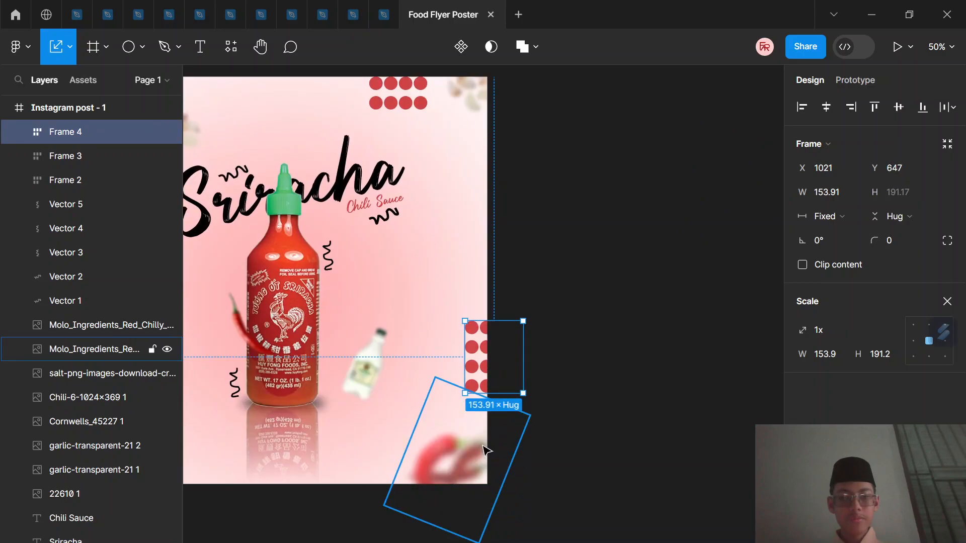
pyautogui.hscroll(-5, 484, 444)
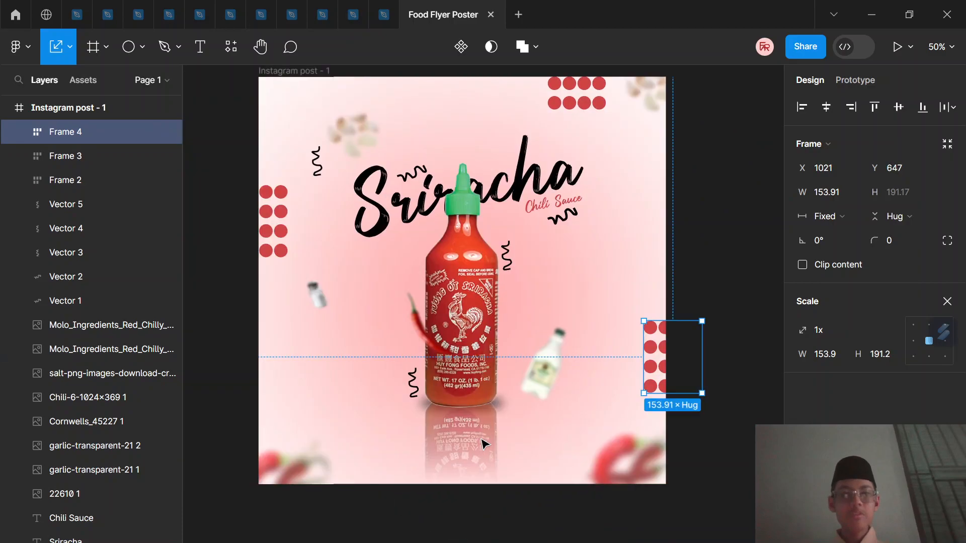
pyautogui.click(706, 257)
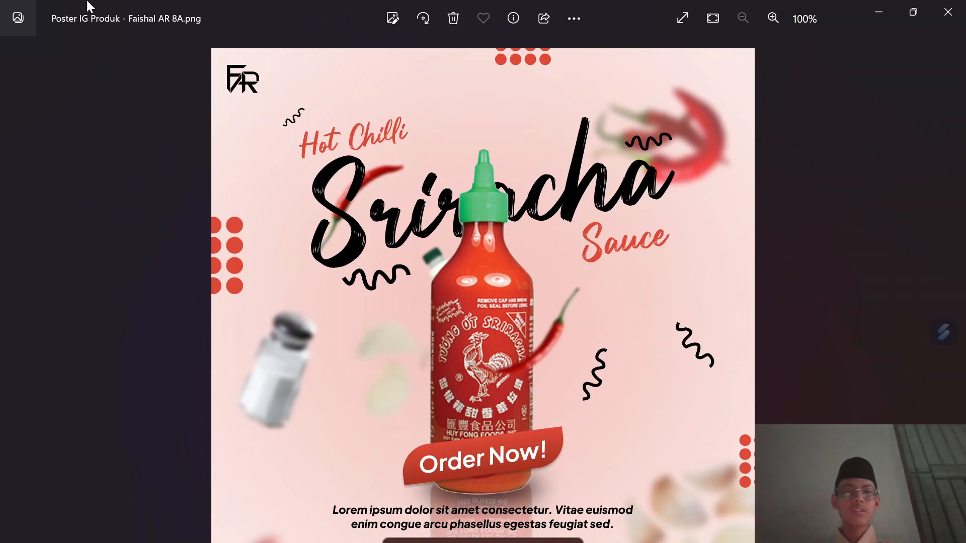
# Return from the reference poster to Figma and add a text layer below the bottle with 15 words generated by the Lorem Ipsum plugin
pyautogui.click(879, 11)
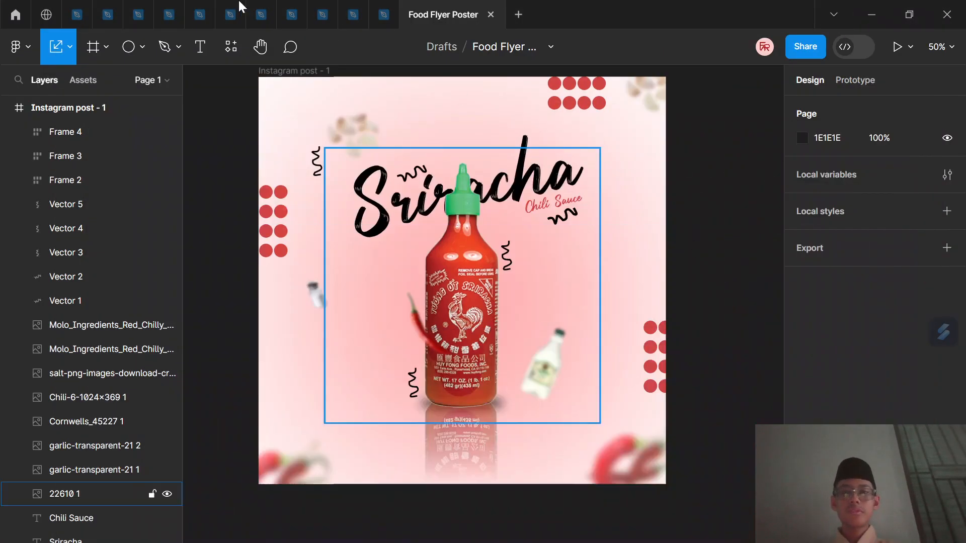
pyautogui.click(200, 47)
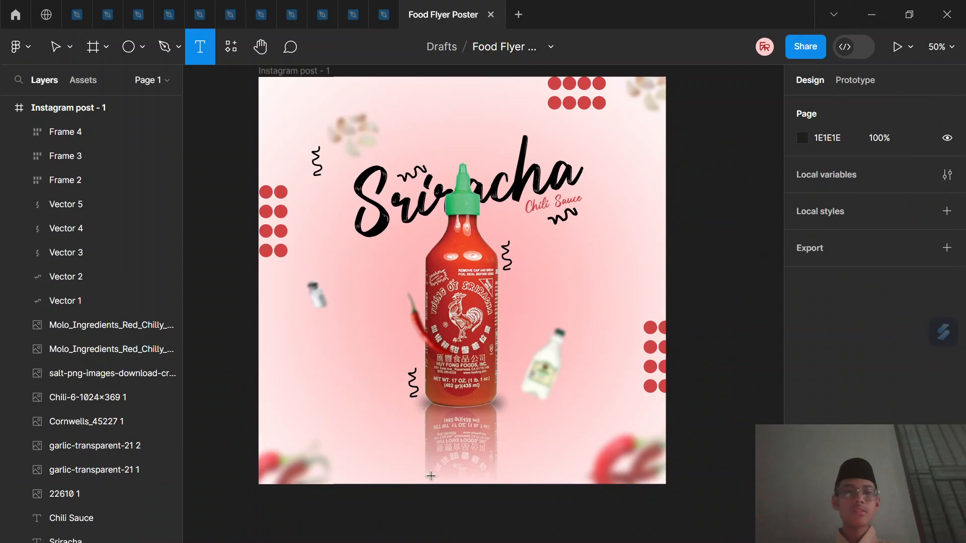
pyautogui.click(411, 437)
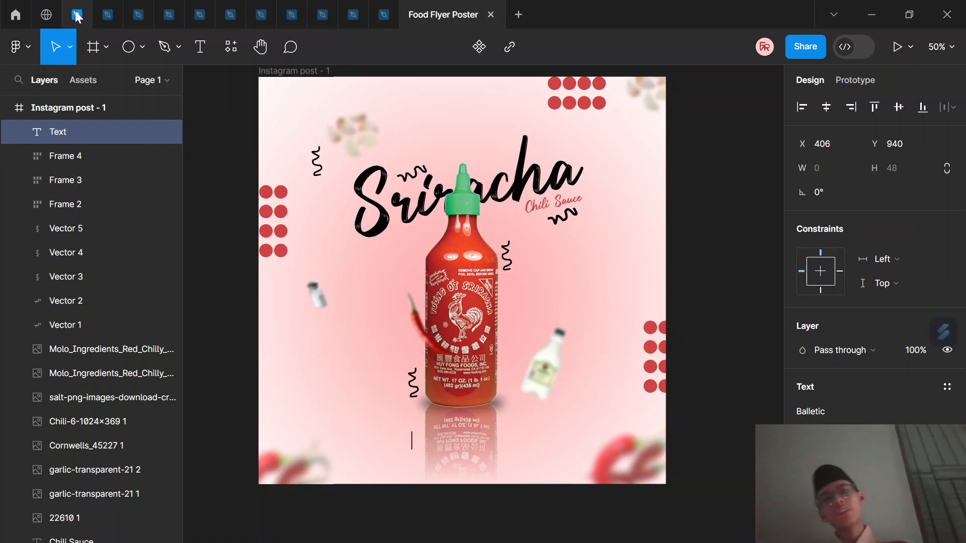
pyautogui.moveTo(74, 6)
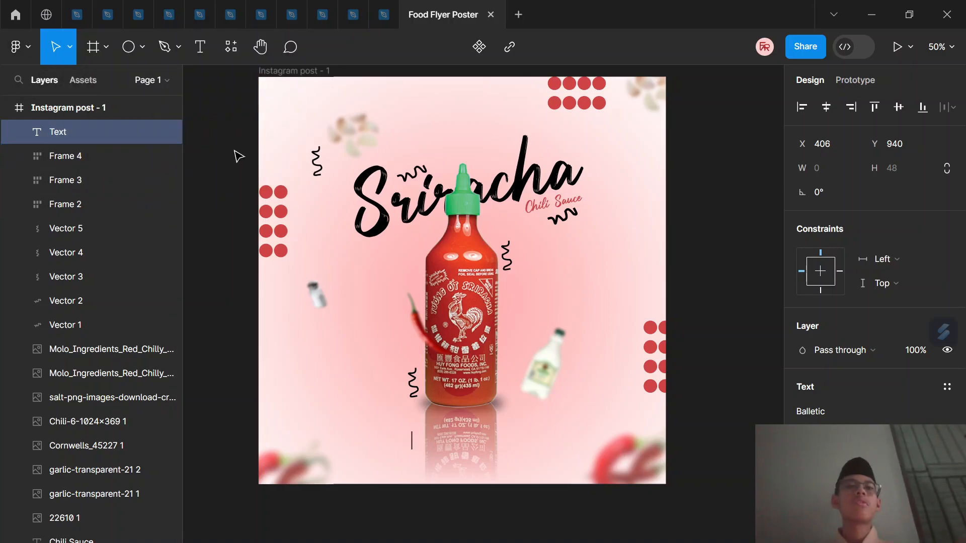
pyautogui.click(19, 44)
pyautogui.moveTo(75, 115)
pyautogui.moveTo(106, 250)
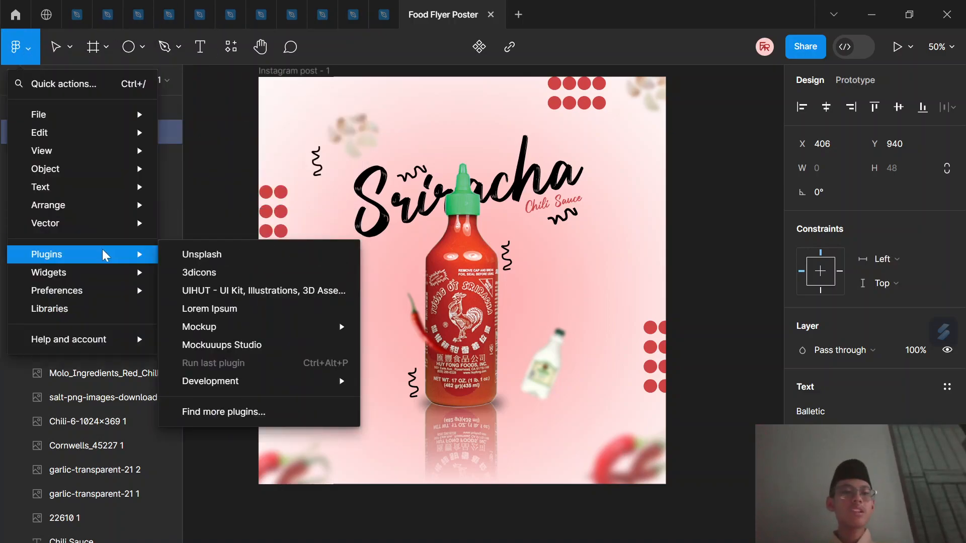
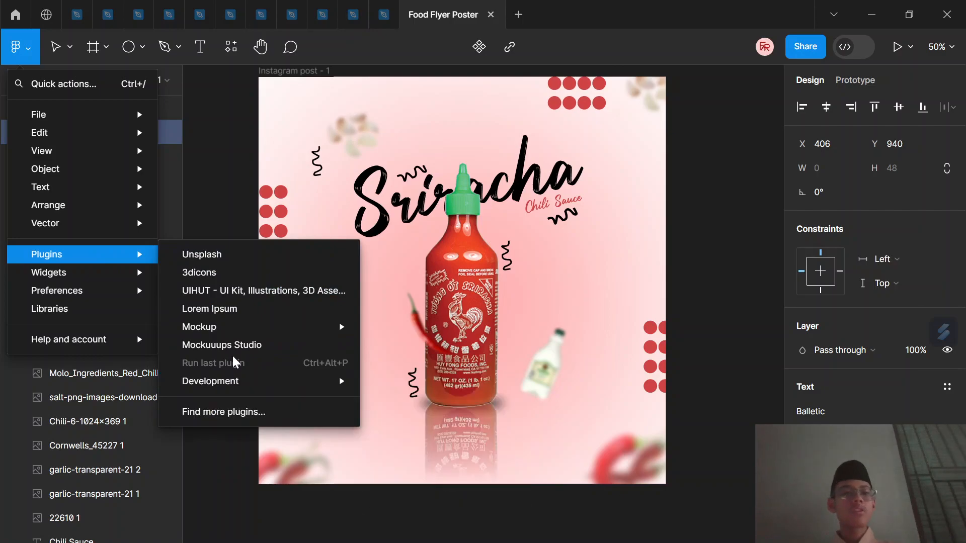
pyautogui.click(235, 309)
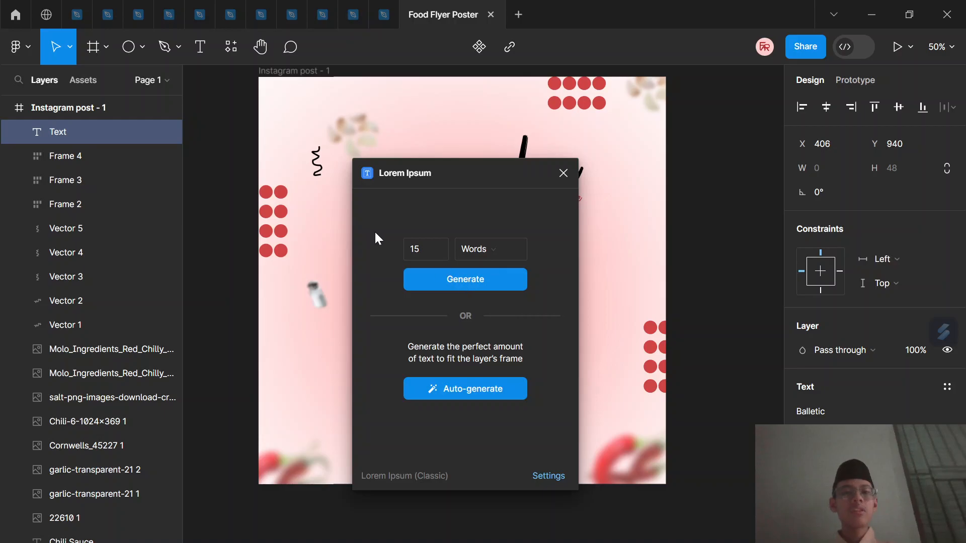
pyautogui.click(451, 278)
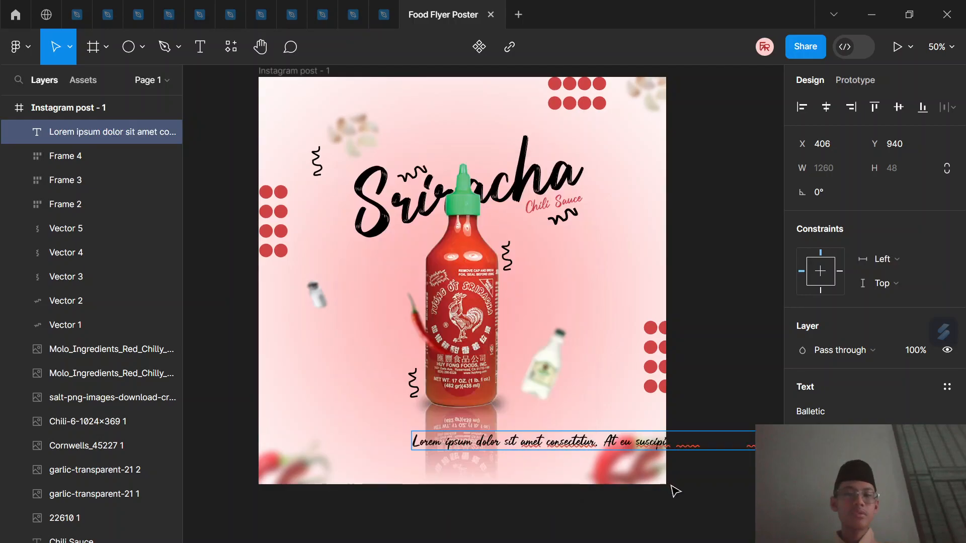
# Set the placeholder text's font to Plus Jakarta Sans in Bold weight
pyautogui.click(834, 408)
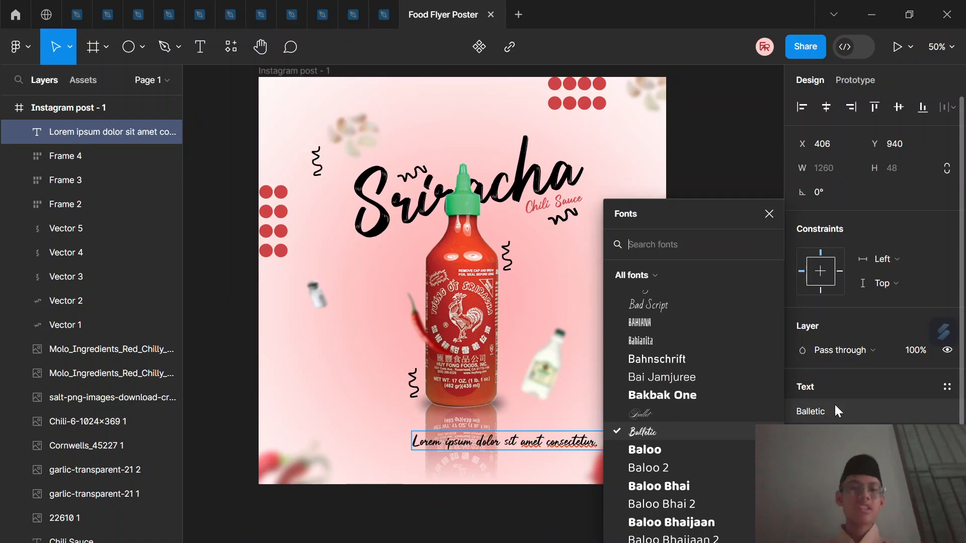
pyautogui.write('plus')
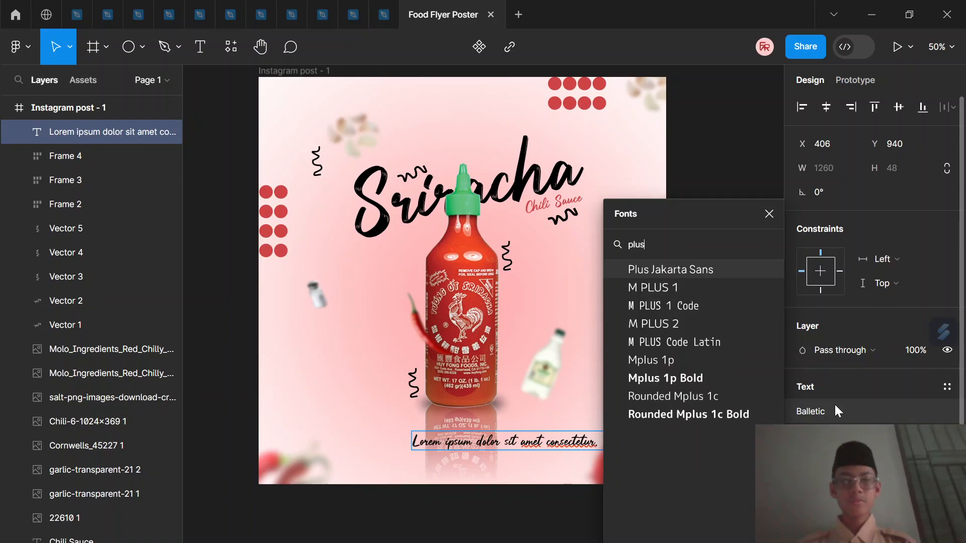
pyautogui.click(638, 271)
pyautogui.hotkey('ctrl', 'z')
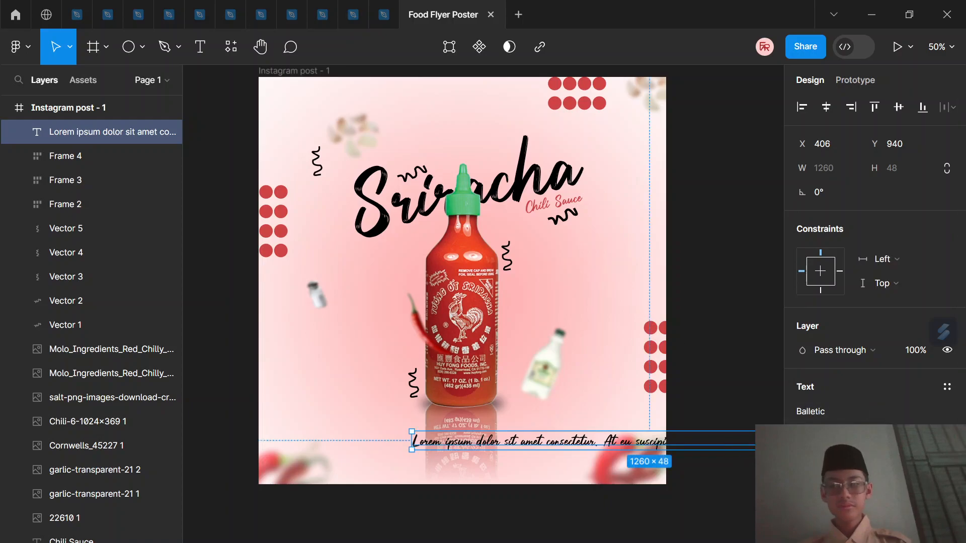
pyautogui.click(830, 412)
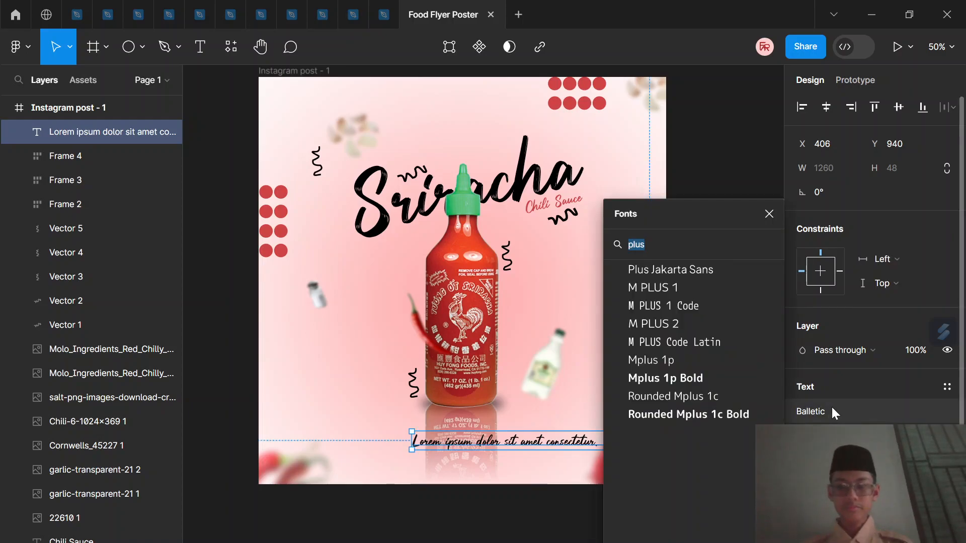
pyautogui.click(738, 274)
pyautogui.click(830, 435)
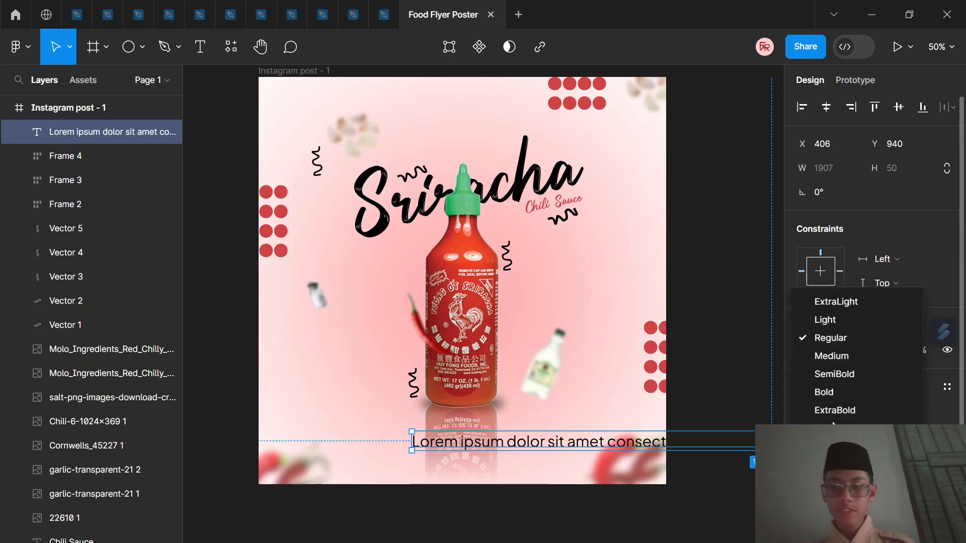
pyautogui.click(835, 374)
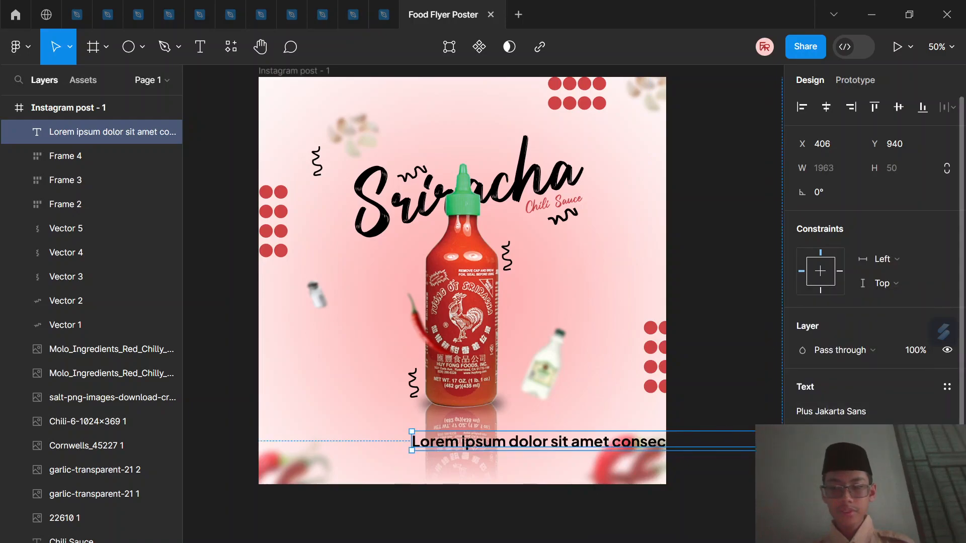
# Scale the placeholder text down proportionally to 1545 × 40 and move it across the base of the bottle
pyautogui.moveTo(412, 441); pyautogui.dragTo(556, 445)
pyautogui.hotkey('ctrl', 'z')
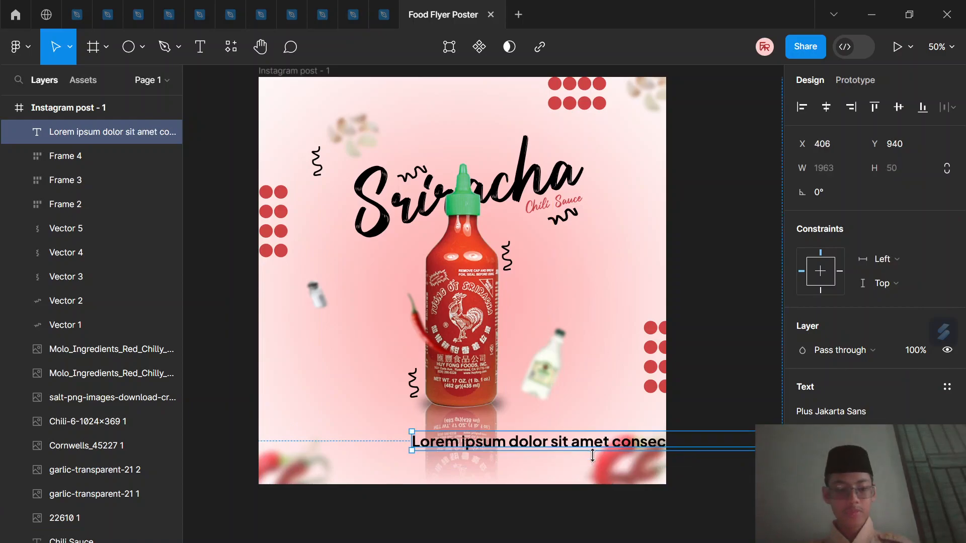
pyautogui.press('k')
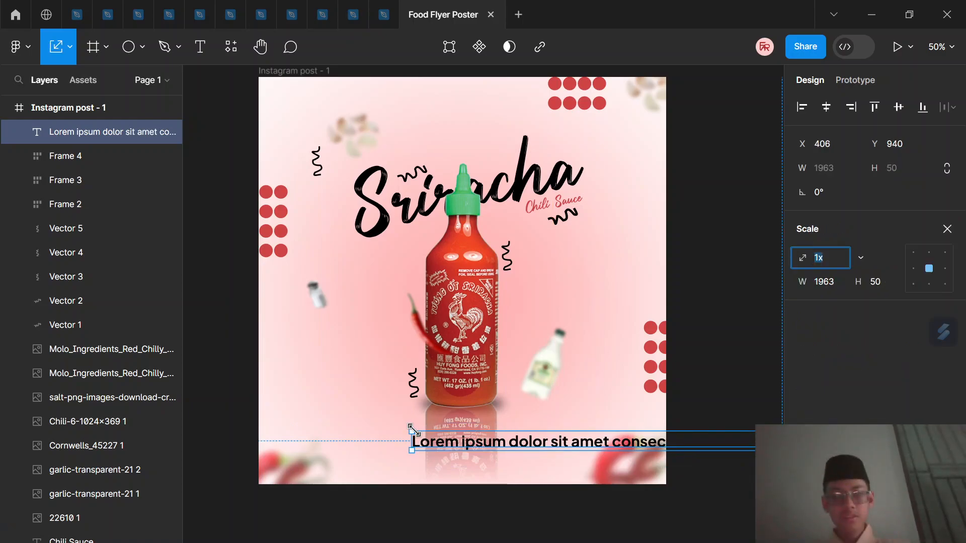
pyautogui.moveTo(411, 433); pyautogui.dragTo(567, 435)
pyautogui.moveTo(849, 446); pyautogui.dragTo(611, 406)
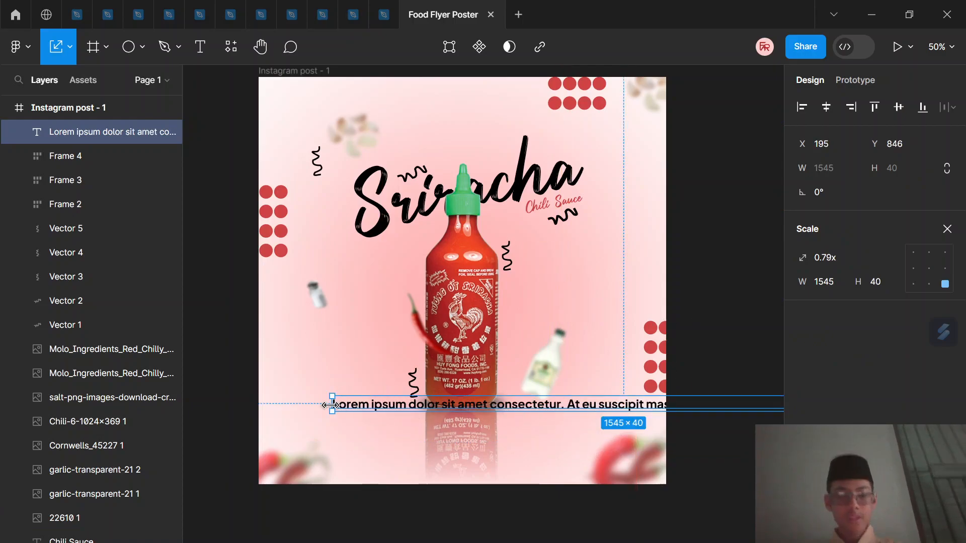
# Narrow the placeholder text box to 798 wide so it wraps, and center-align the text
pyautogui.press('v')
pyautogui.moveTo(330, 405); pyautogui.dragTo(518, 417)
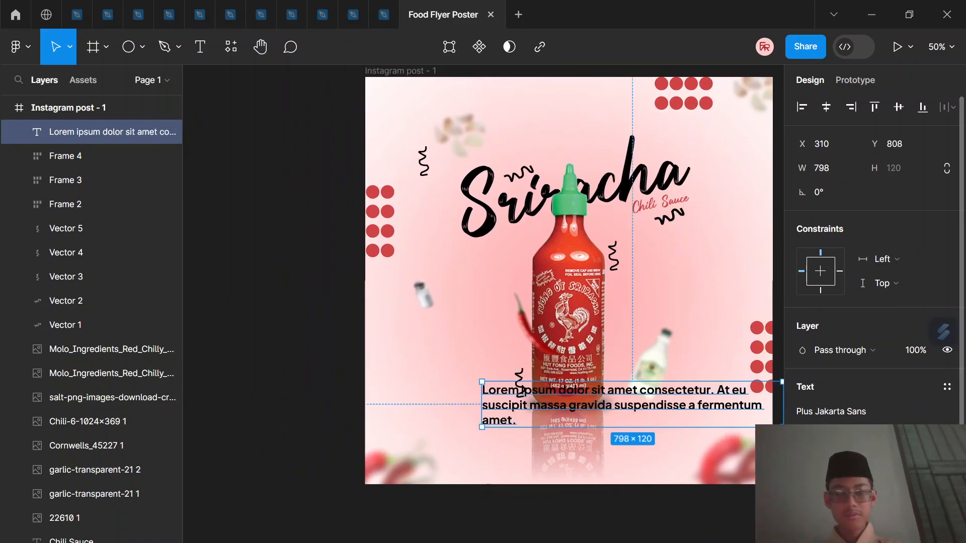
pyautogui.click(826, 508)
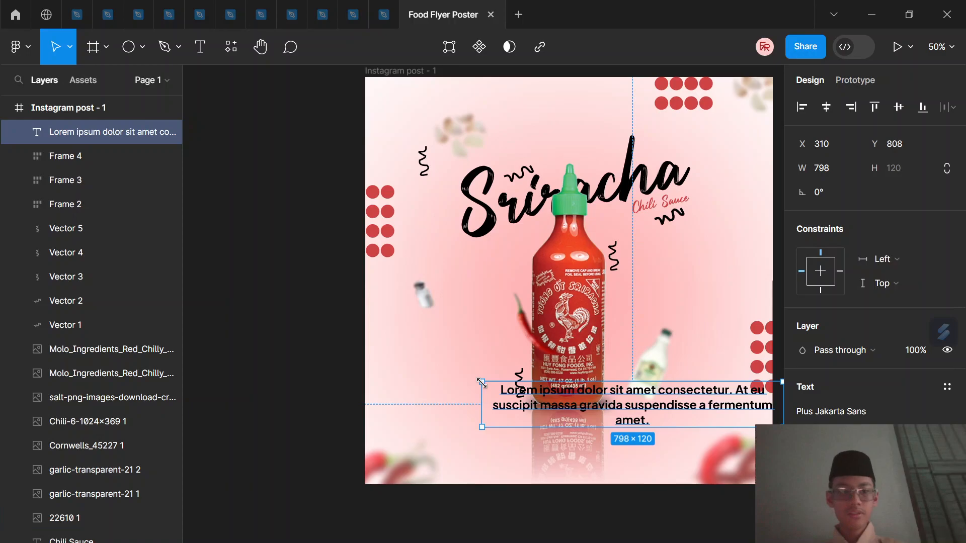
# Scale the paragraph down to 0.48x and fit it in a 474-wide box over the bottle's reflection
pyautogui.press('k')
pyautogui.moveTo(481, 383); pyautogui.dragTo(635, 409)
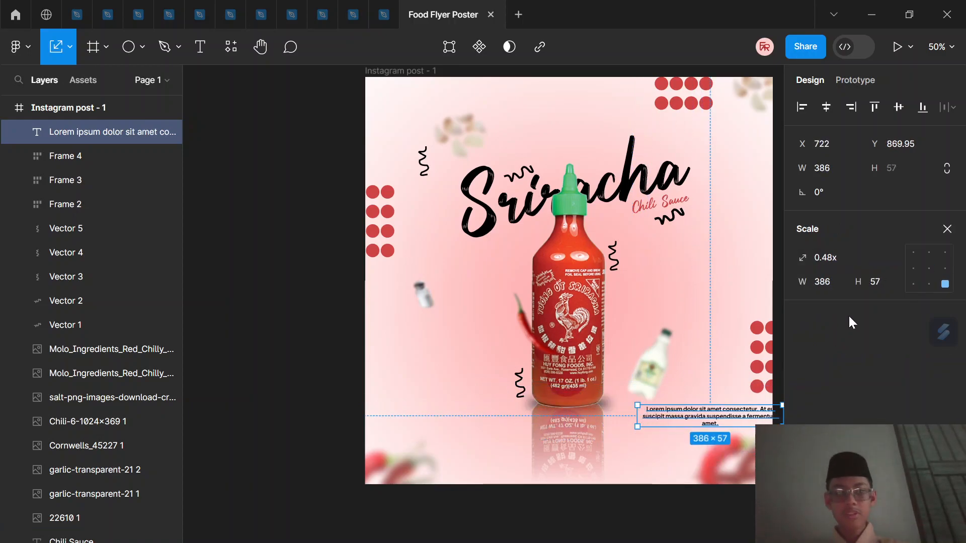
pyautogui.click(947, 229)
pyautogui.moveTo(736, 421); pyautogui.dragTo(592, 435)
pyautogui.moveTo(661, 423); pyautogui.dragTo(599, 431)
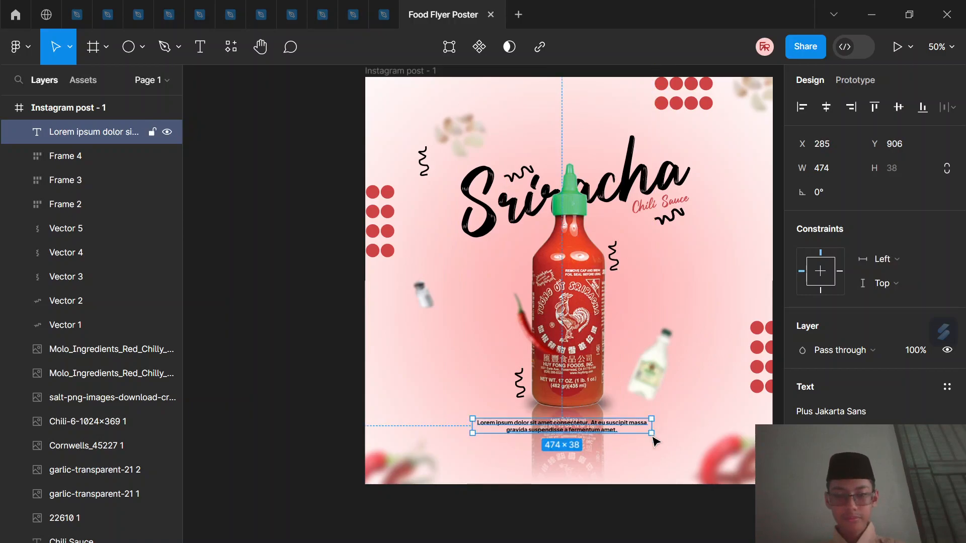
# Set the placeholder paragraph's font weight to ExtraBold
pyautogui.click(824, 435)
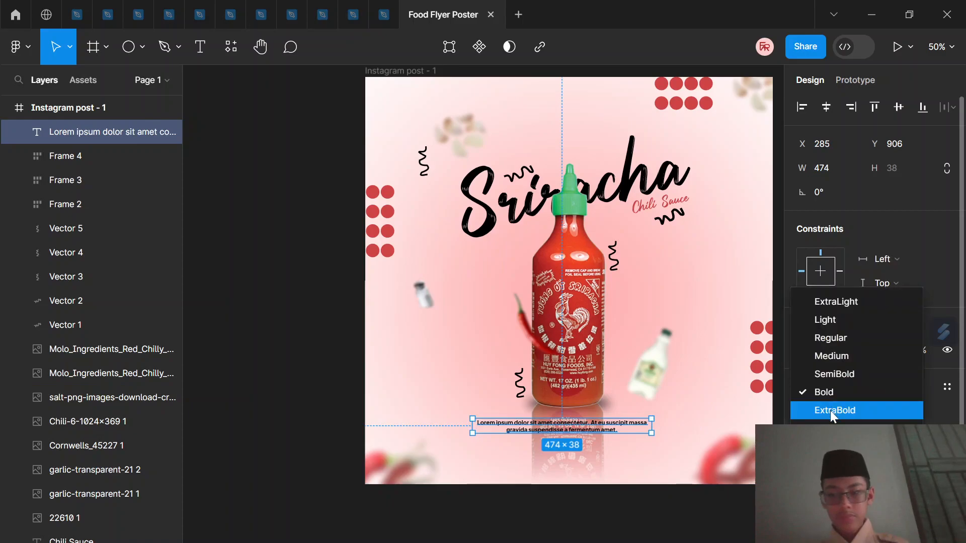
pyautogui.click(809, 408)
pyautogui.click(612, 535)
pyautogui.scroll(-2, 48, 390)
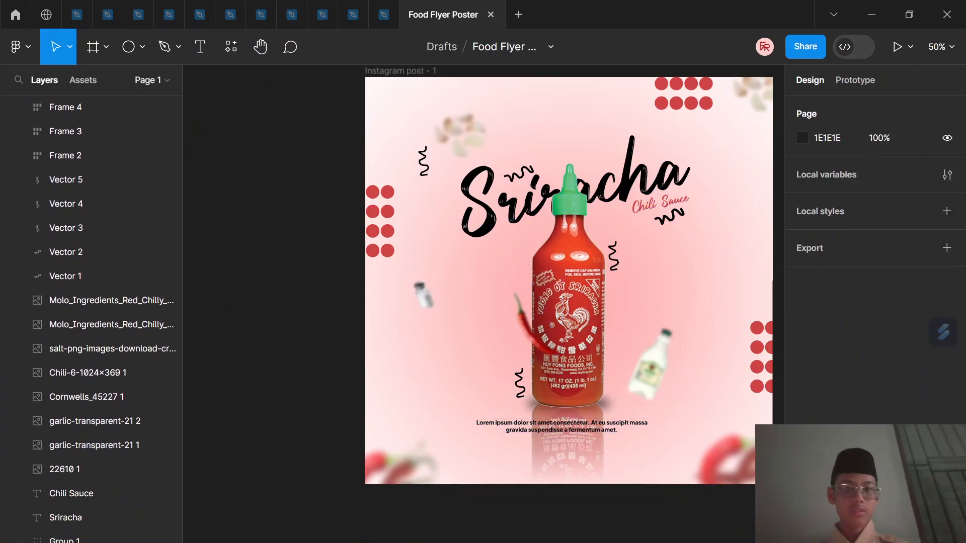
# Shift the placeholder paragraph slightly sideways to X 290 and raise its font size above 16
pyautogui.moveTo(580, 448); pyautogui.dragTo(675, 438)
pyautogui.click(932, 435)
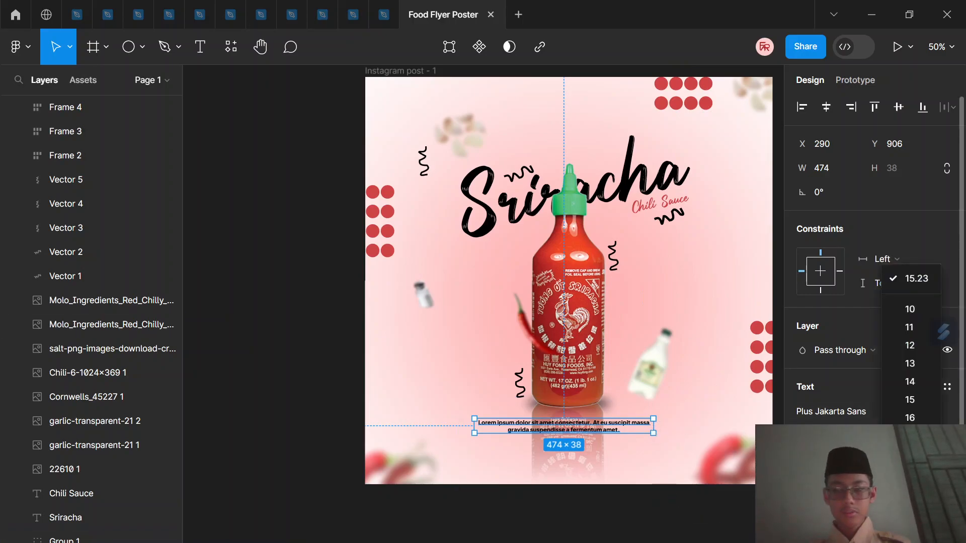
pyautogui.click(910, 417)
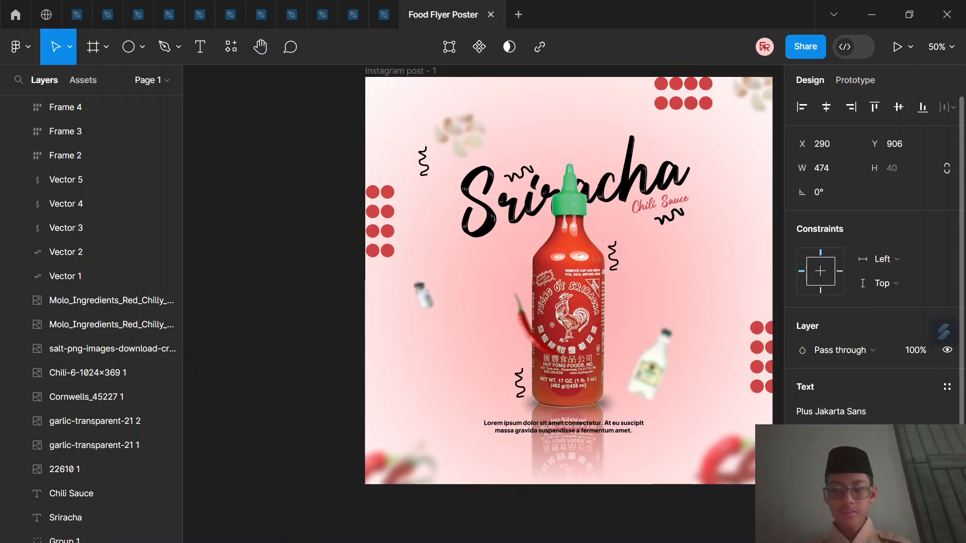
pyautogui.click(932, 435)
pyautogui.click(909, 416)
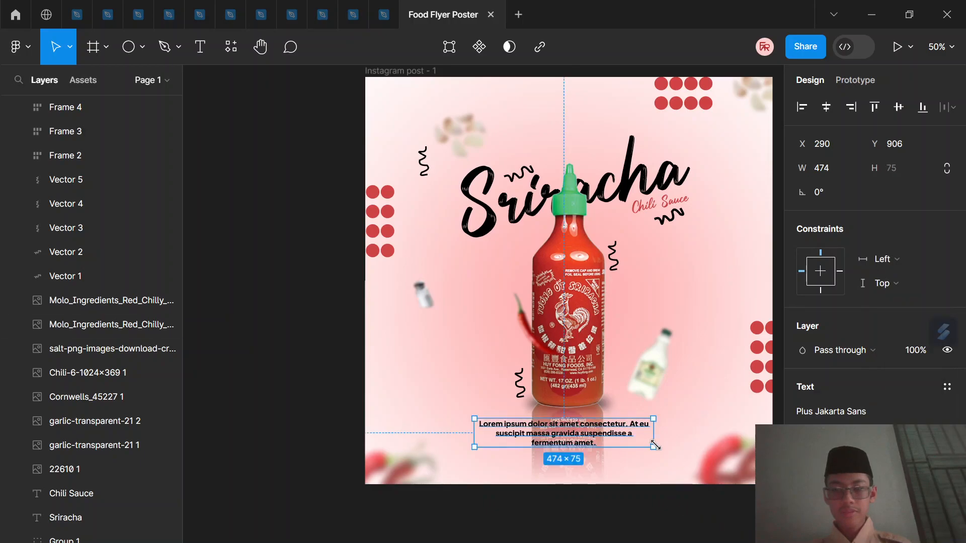
# Widen the placeholder paragraph's box to 542 so it wraps onto two lines, and recenter it over the bottle's reflection
pyautogui.moveTo(653, 433)
pyautogui.mouseDown()
pyautogui.moveTo(679, 436)
pyautogui.moveTo(640, 444)
pyautogui.mouseUp()
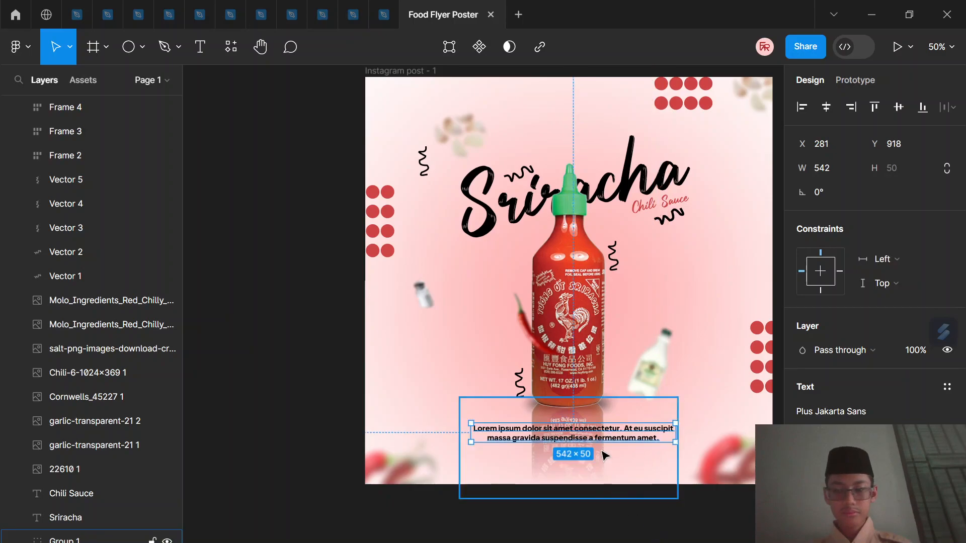
pyautogui.moveTo(601, 432); pyautogui.dragTo(596, 432)
pyautogui.click(586, 519)
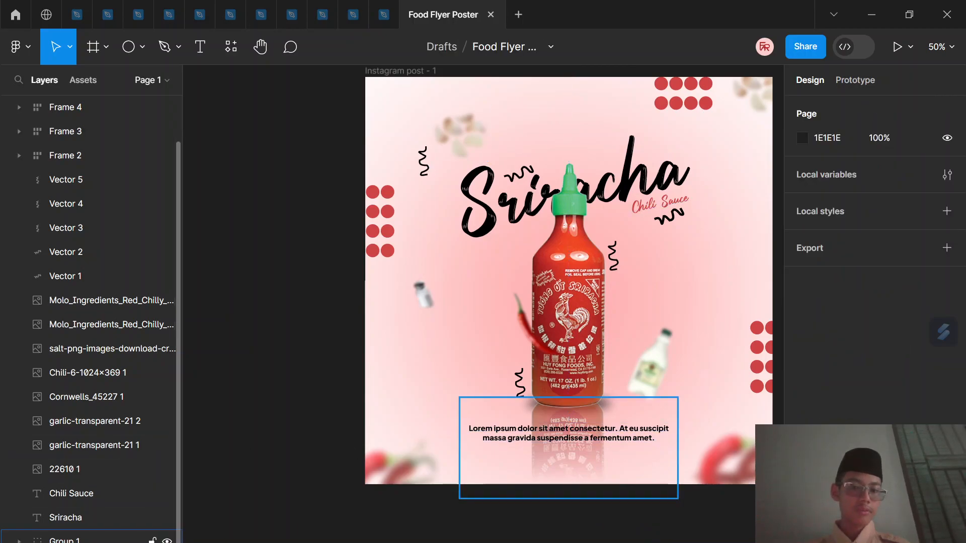
# Locate the mask rectangle inside the reflection's group and check its gradient fill
pyautogui.click(70, 493)
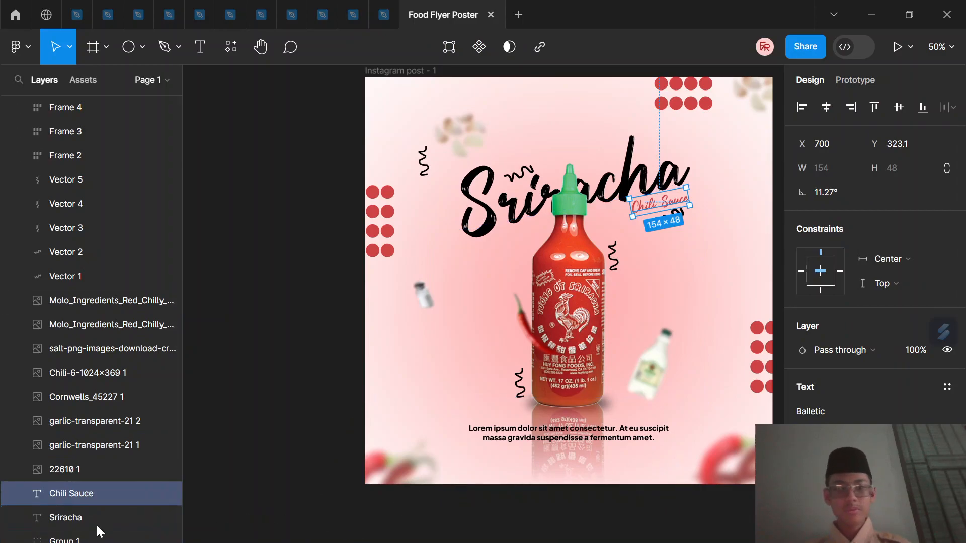
pyautogui.click(71, 518)
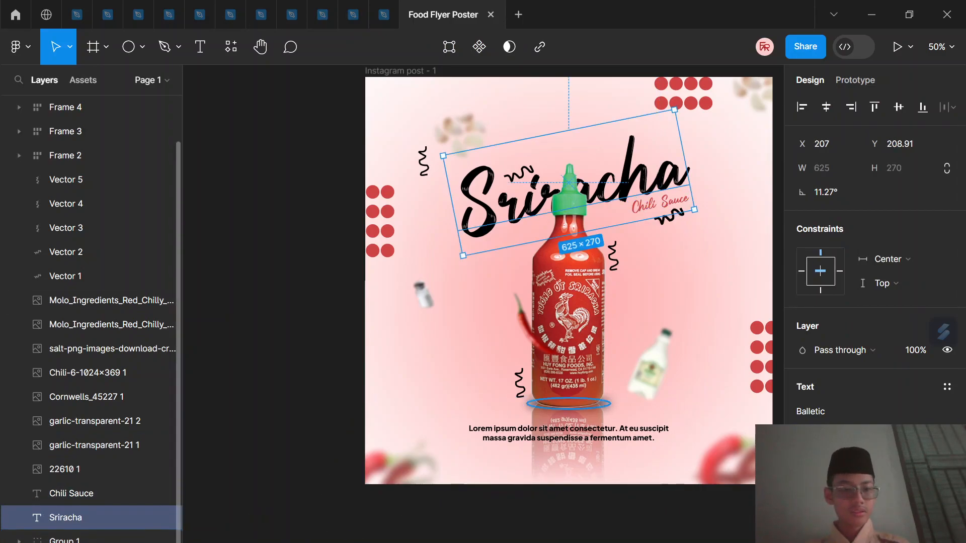
pyautogui.click(65, 540)
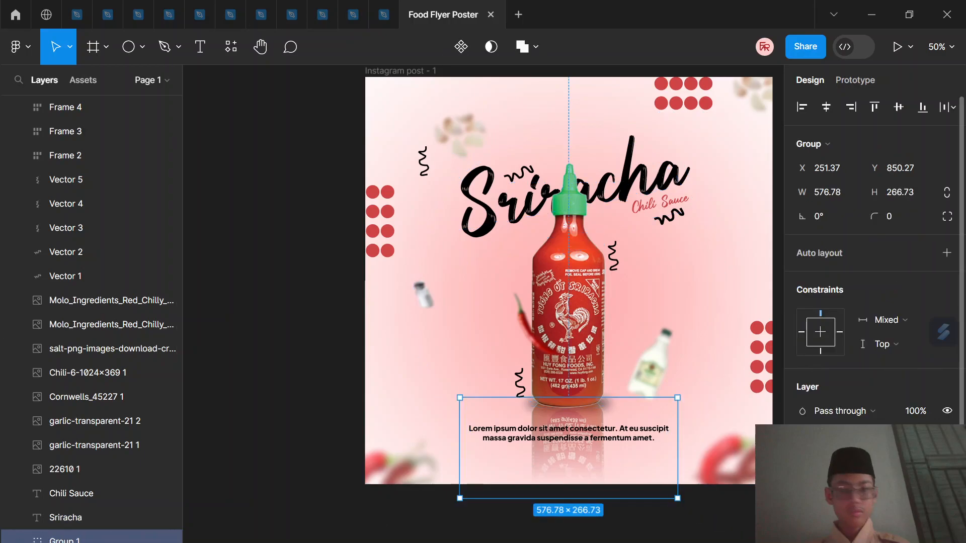
pyautogui.click(45, 519)
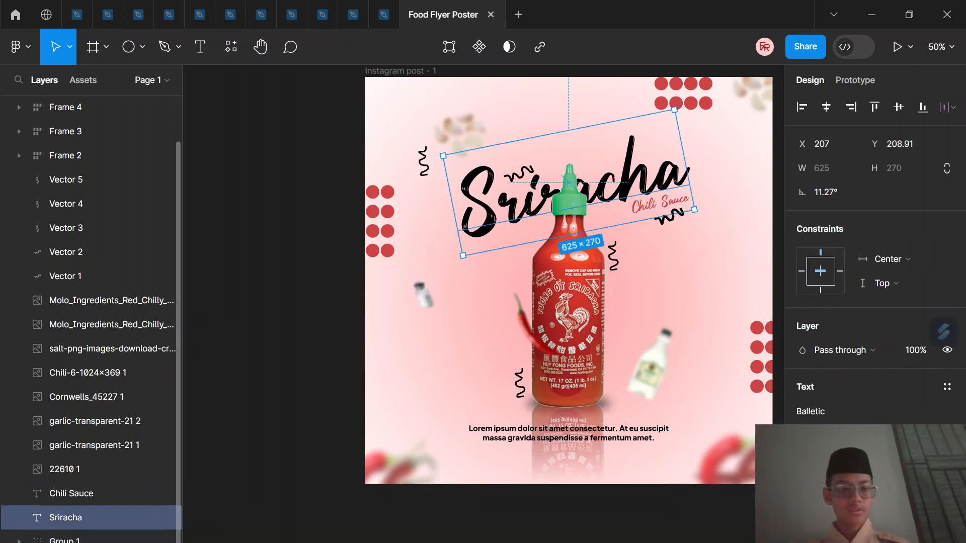
pyautogui.click(19, 539)
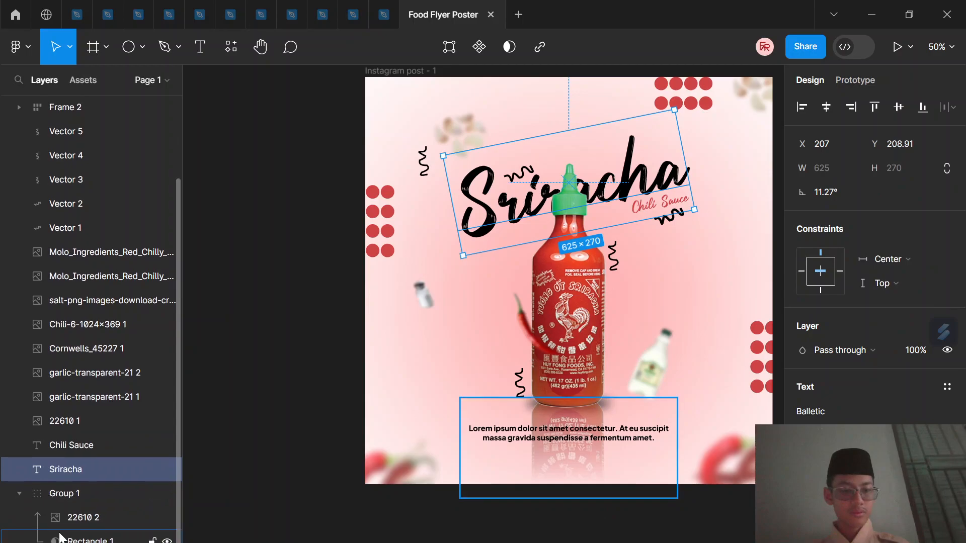
pyautogui.click(60, 537)
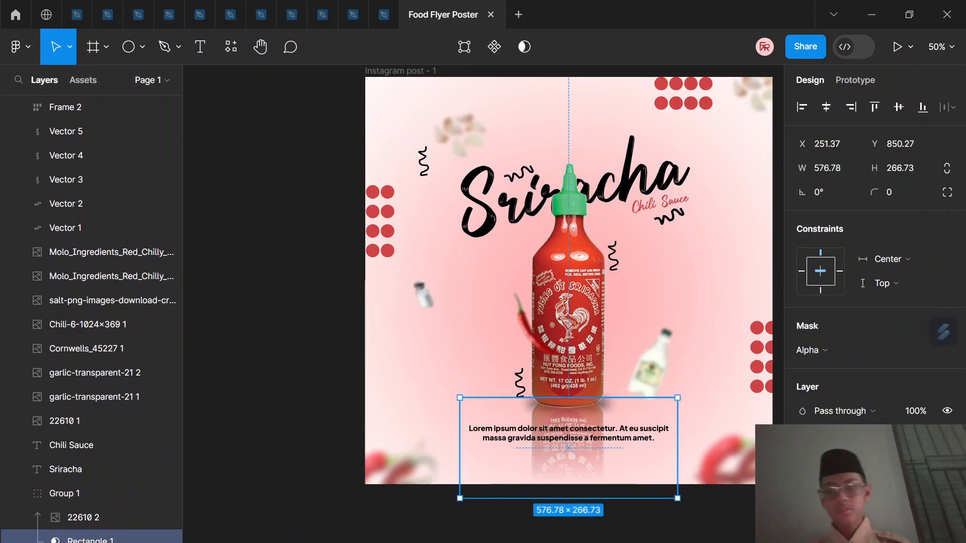
pyautogui.click(803, 472)
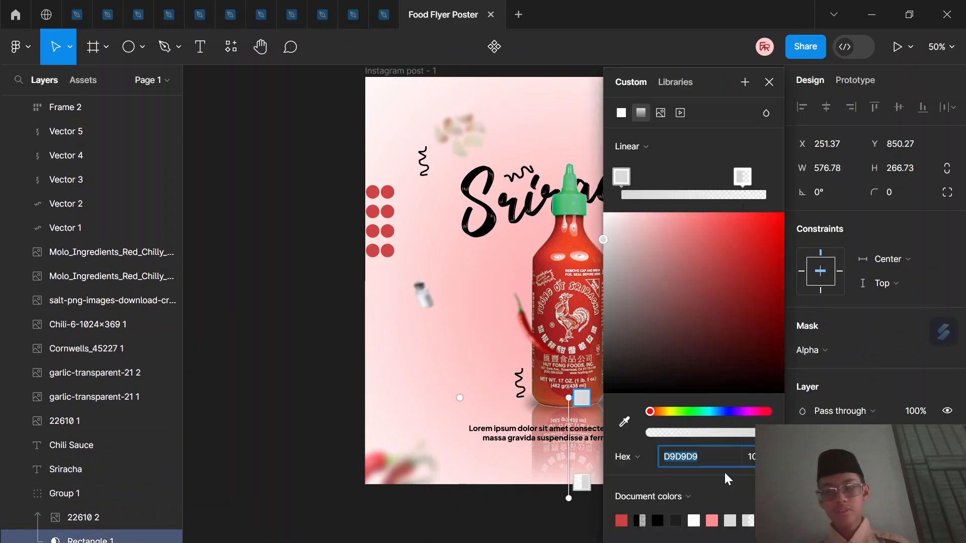
pyautogui.click(768, 82)
# Set the reflection mask rectangle's opacity to 70%
pyautogui.click(908, 412)
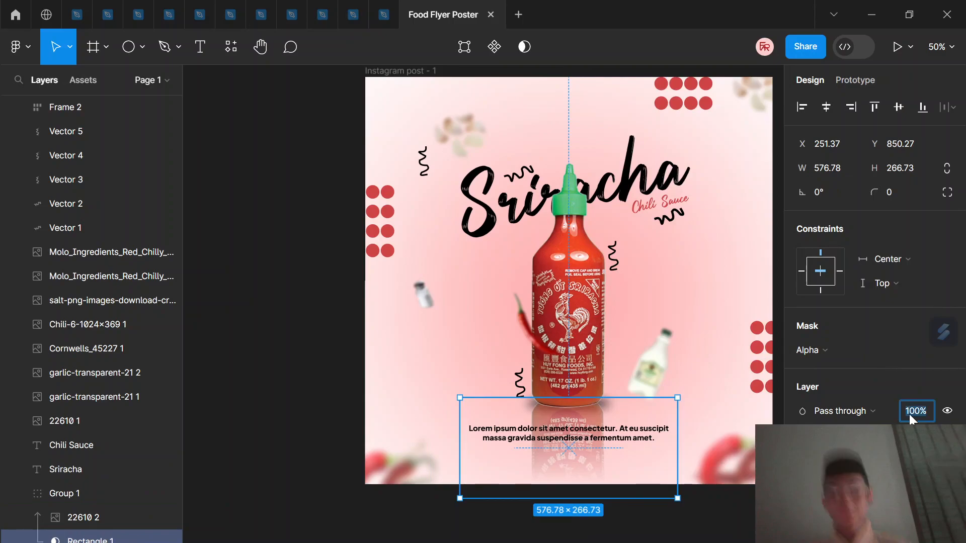
pyautogui.write('7')
pyautogui.press('Return')
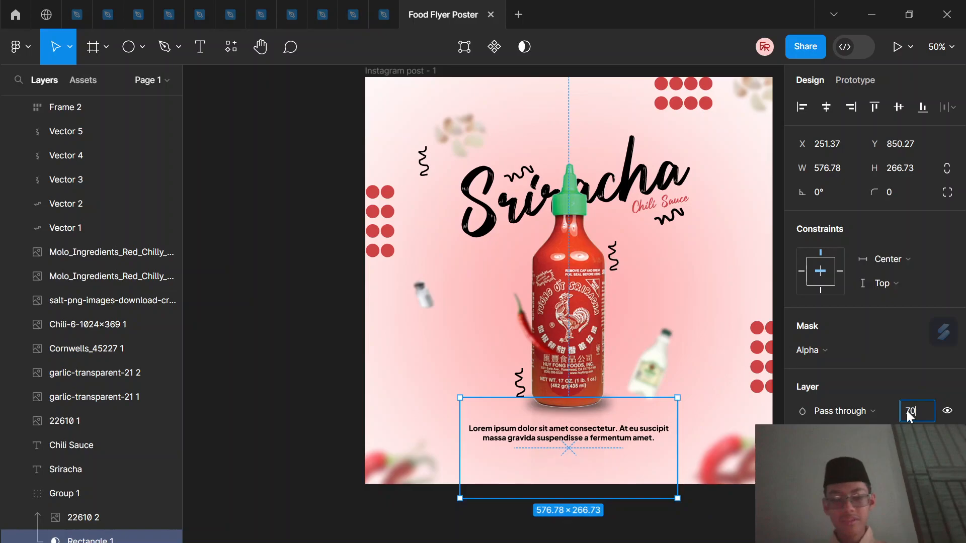
pyautogui.press('Return')
pyautogui.click(700, 536)
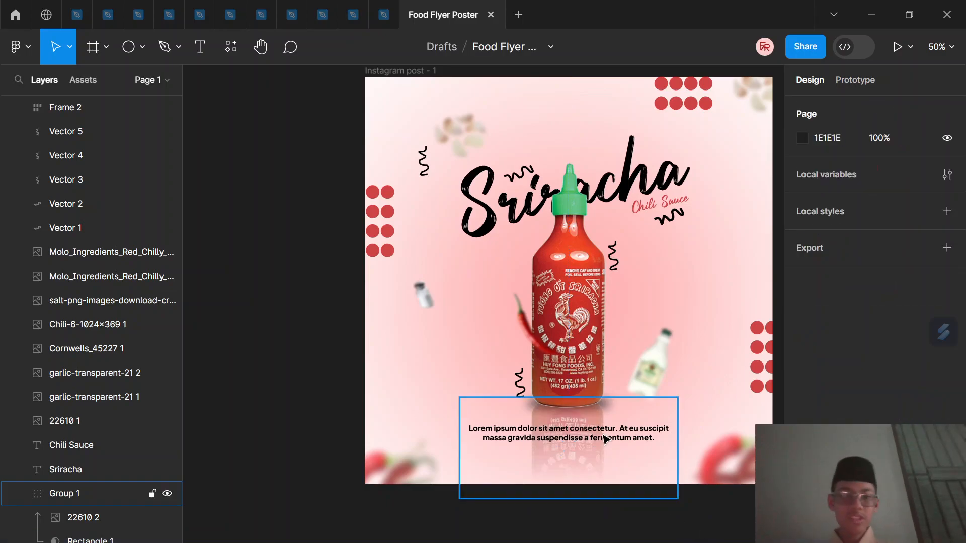
# Add a text layer reading "Order Now!", starting on the empty canvas beside the poster
pyautogui.scroll(1, 397, 80)
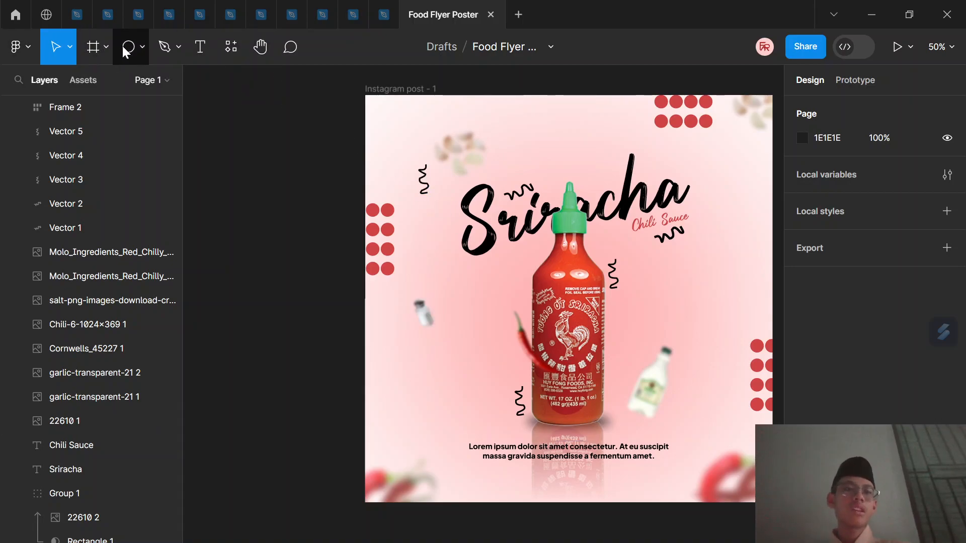
pyautogui.click(199, 47)
pyautogui.click(318, 260)
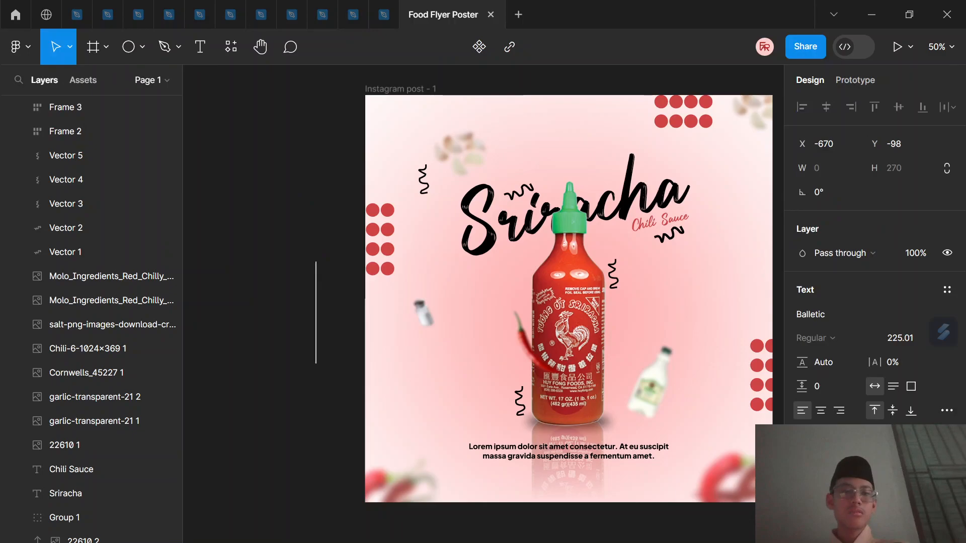
pyautogui.write('Ord')
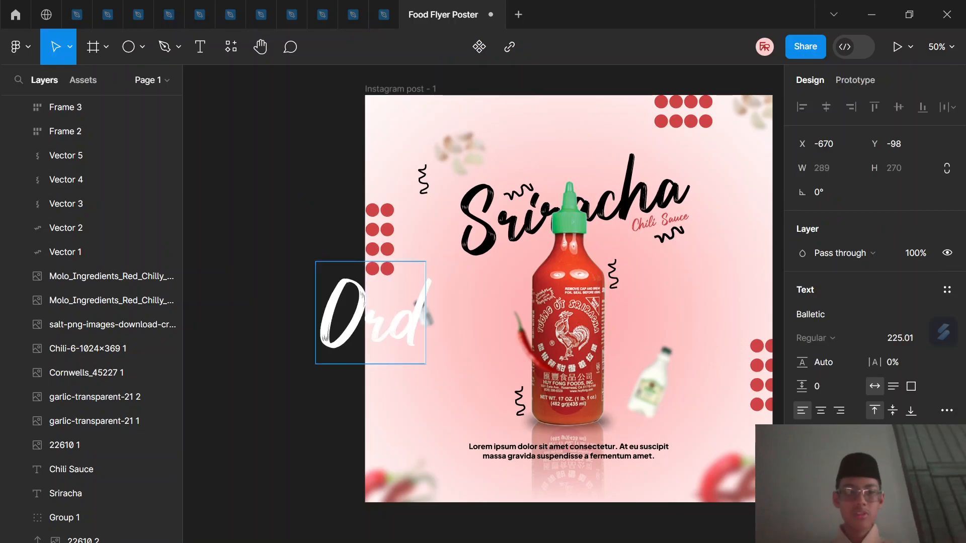
pyautogui.write('er Now')
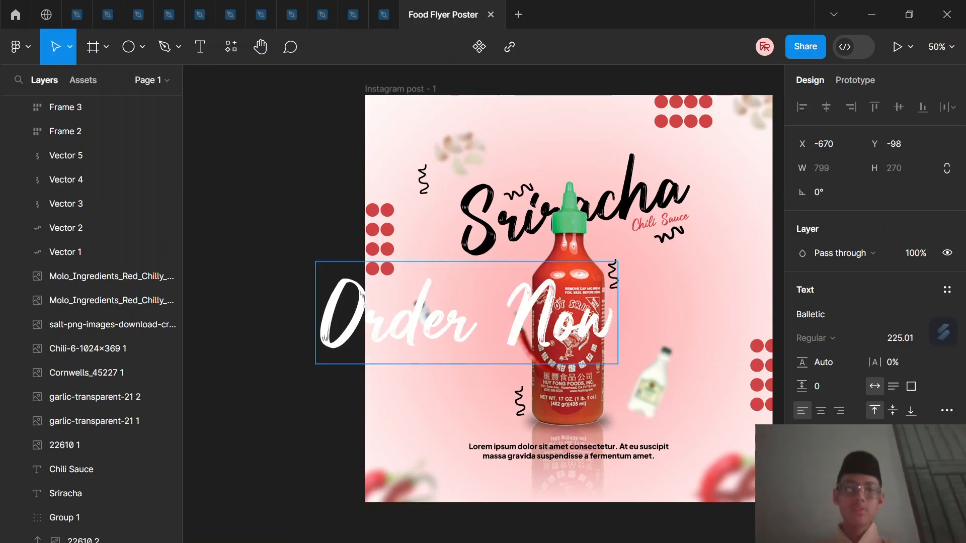
pyautogui.write('!')
pyautogui.press('Escape')
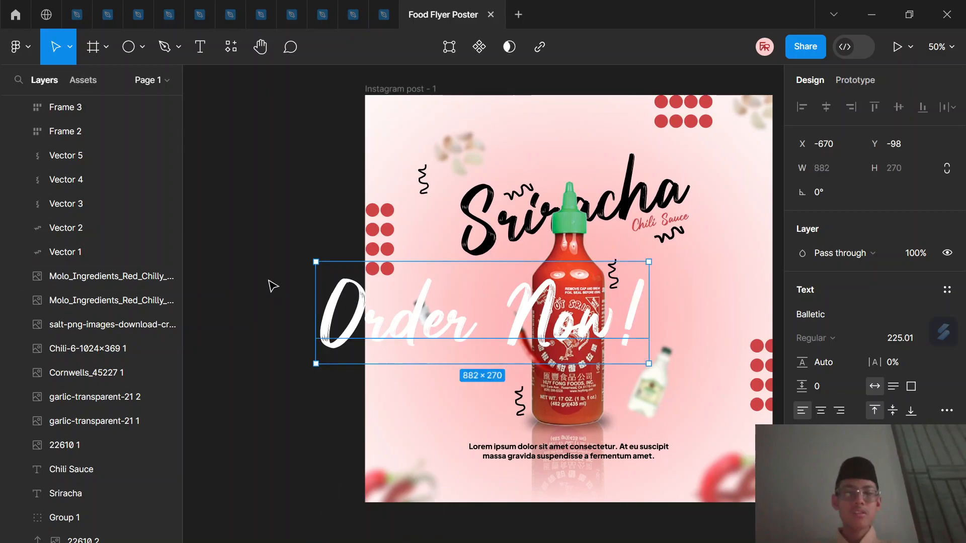
# Scale the "Order Now!" text down to 0.23x, 202 × 62, and move it fully outside the poster onto the empty canvas
pyautogui.press('k')
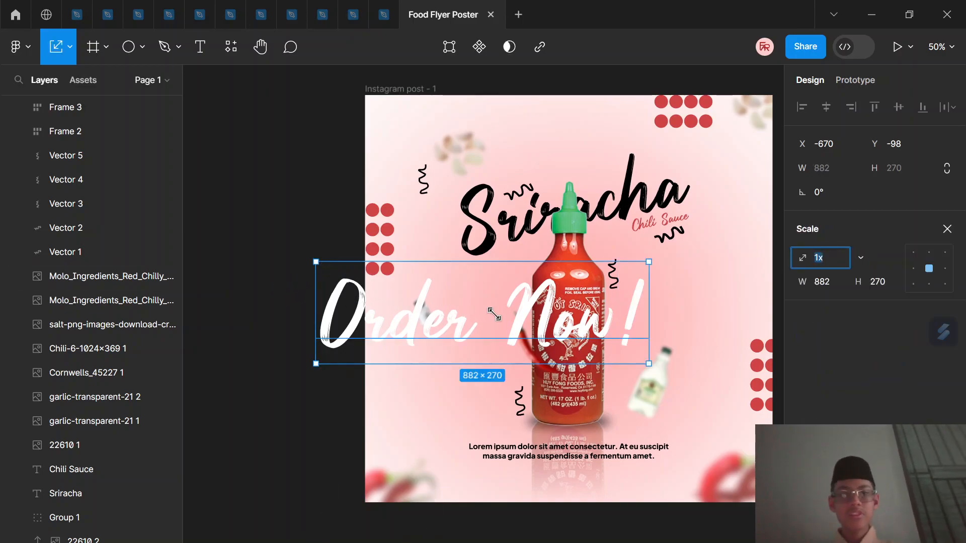
pyautogui.moveTo(311, 267); pyautogui.dragTo(572, 344)
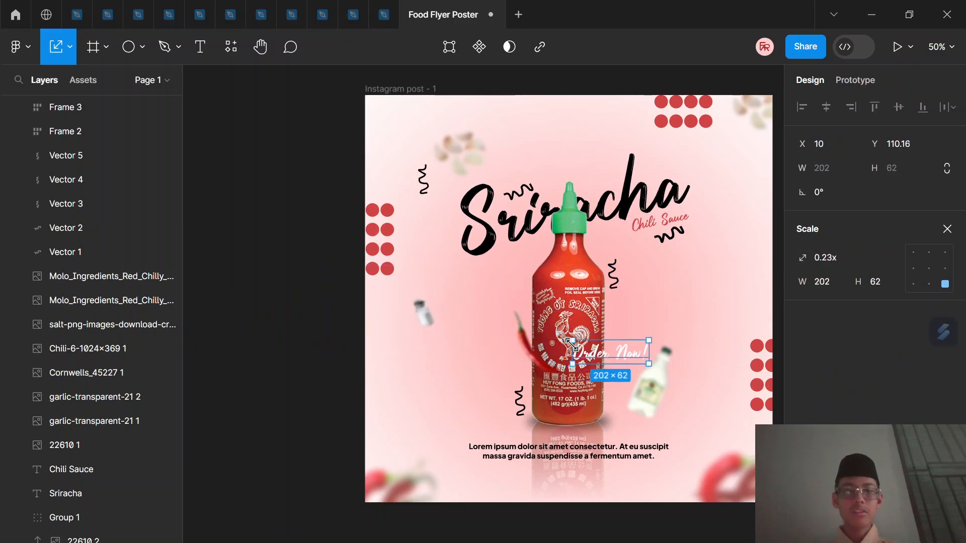
pyautogui.moveTo(638, 363); pyautogui.dragTo(305, 386)
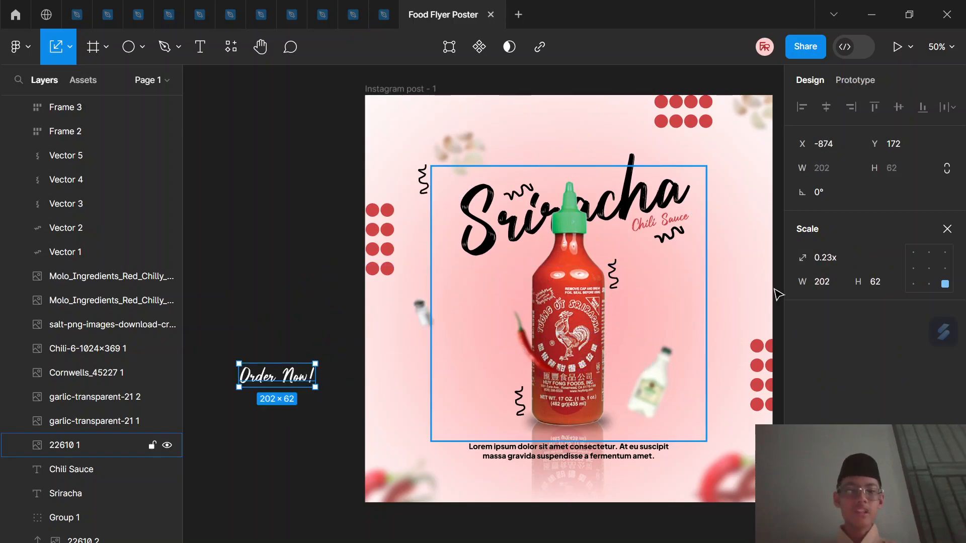
pyautogui.click(947, 229)
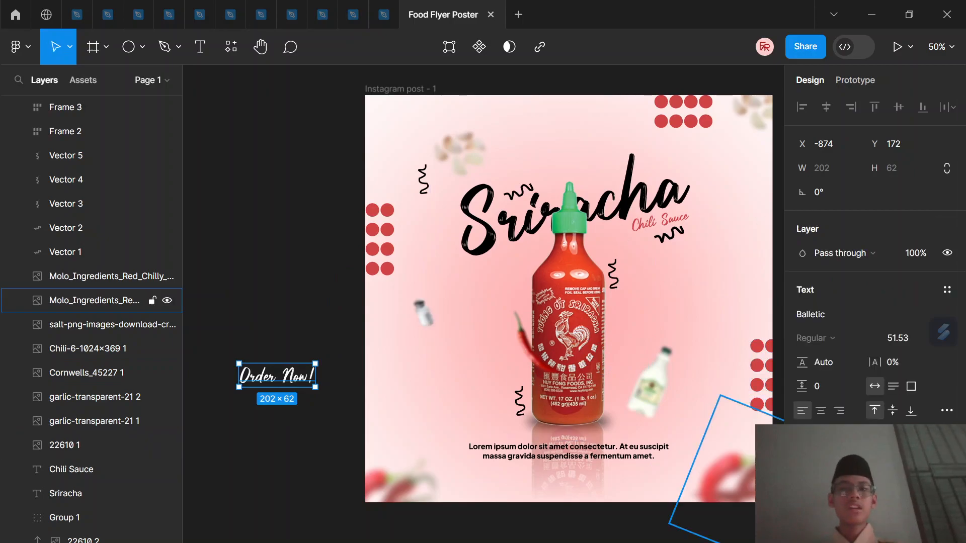
# Set the "Order Now!" text's font to Plus Jakarta Sans
pyautogui.click(832, 315)
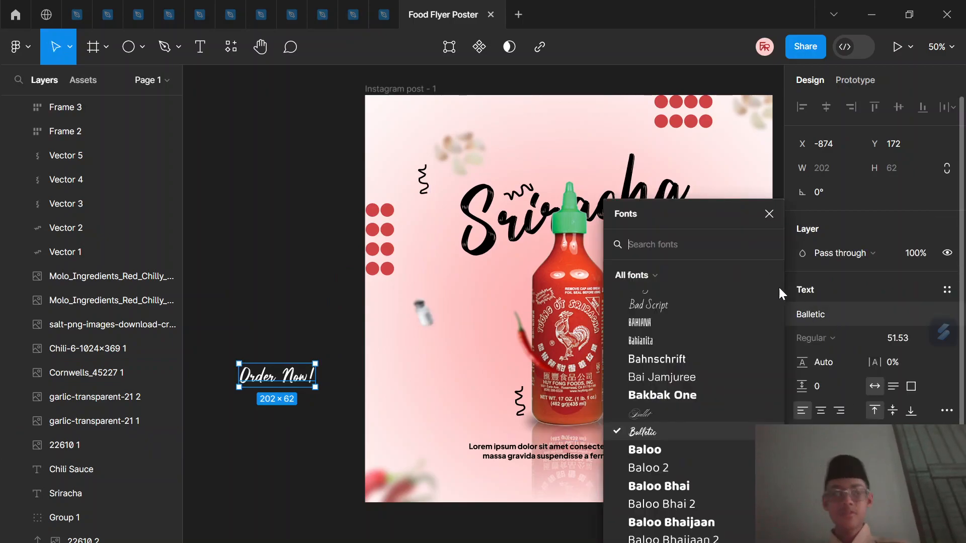
pyautogui.write('plus')
pyautogui.press('Return')
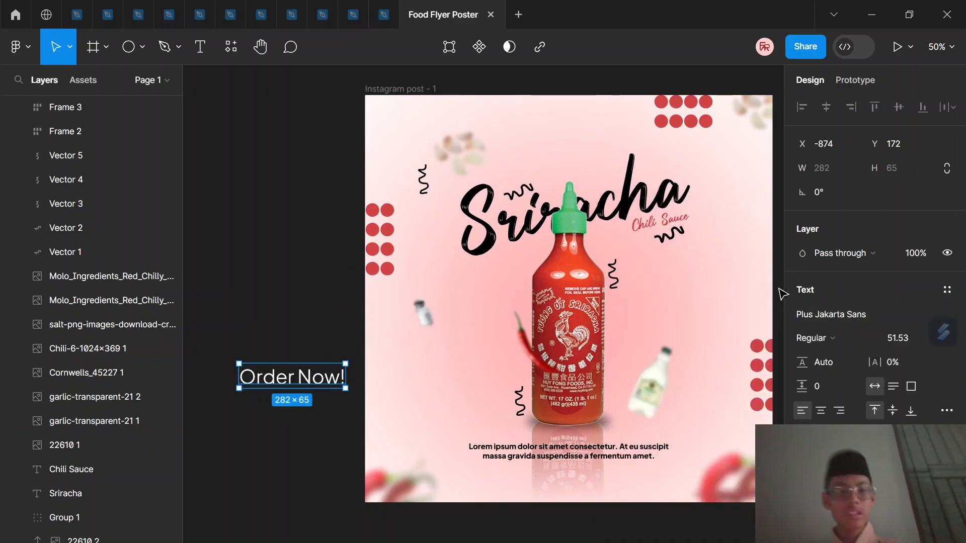
# Try the Bold, ExtraBold and Italic styles on the "Order Now!" text
pyautogui.click(828, 338)
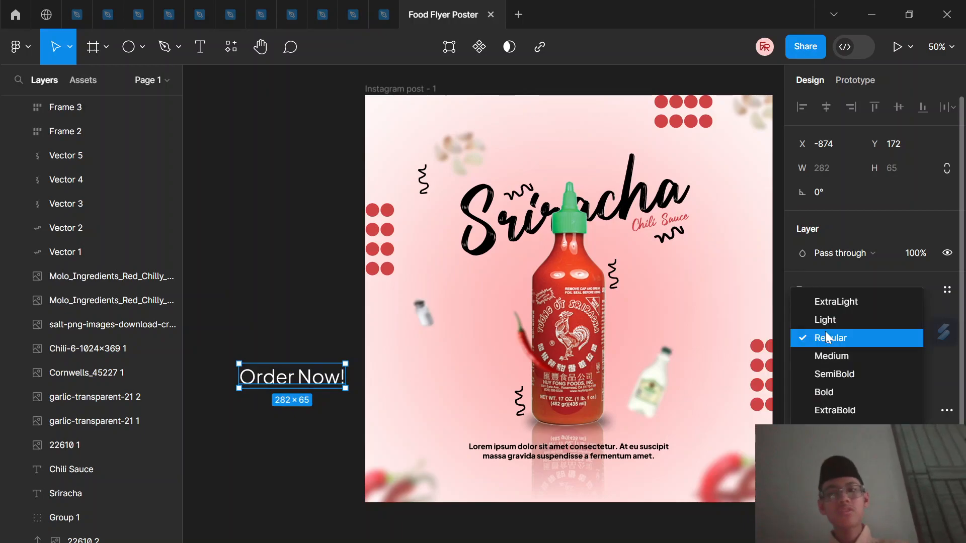
pyautogui.click(836, 389)
pyautogui.click(855, 346)
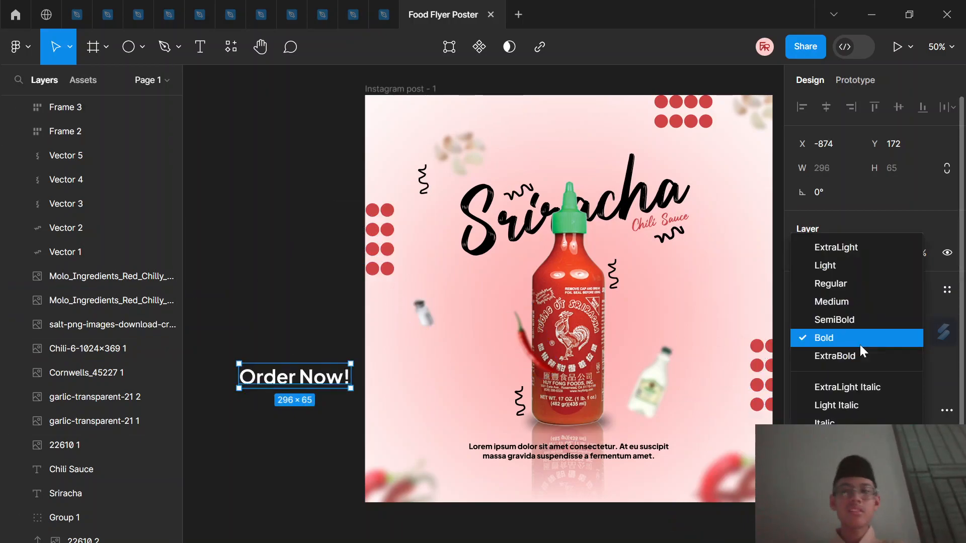
pyautogui.click(858, 362)
pyautogui.click(831, 342)
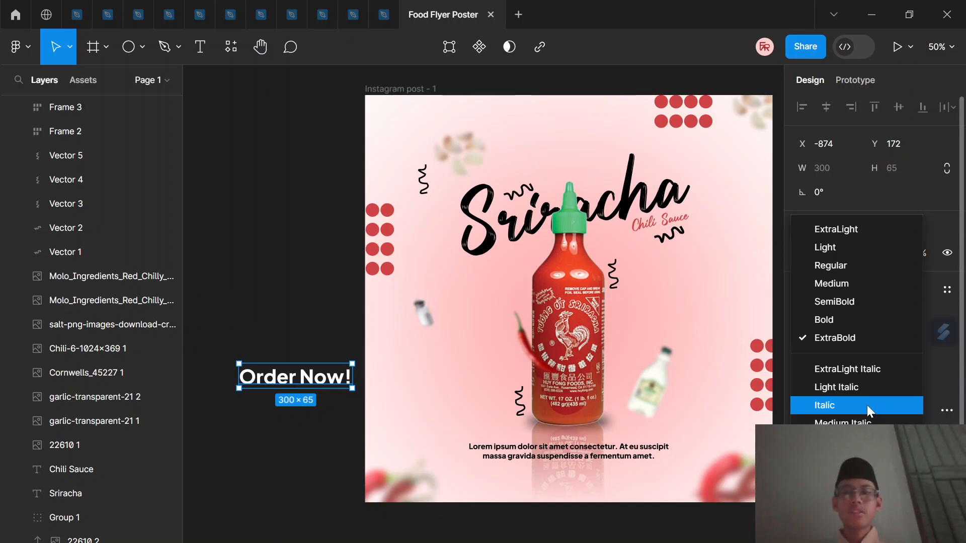
pyautogui.click(867, 405)
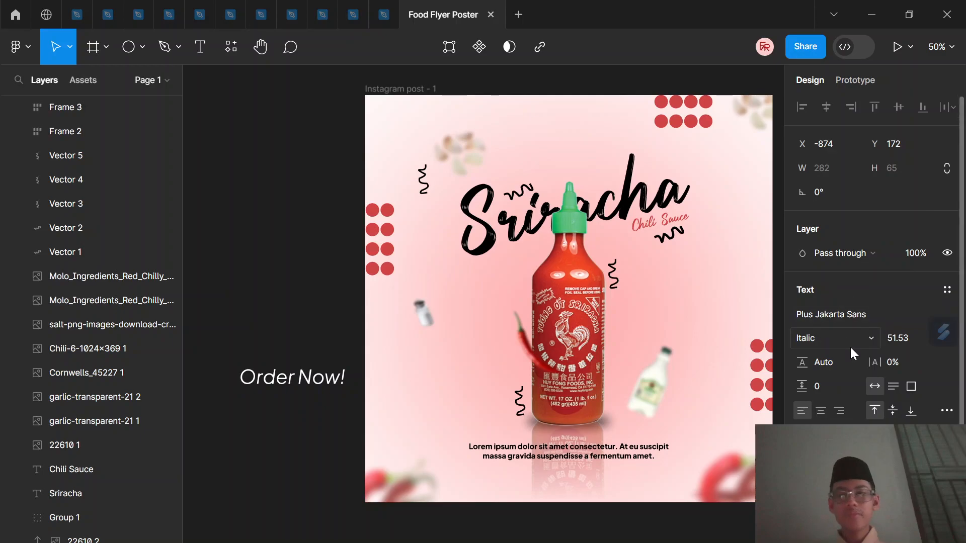
# Set the "Order Now!" text's style to ExtraBold Italic and keep the text selected
pyautogui.click(850, 340)
pyautogui.click(852, 397)
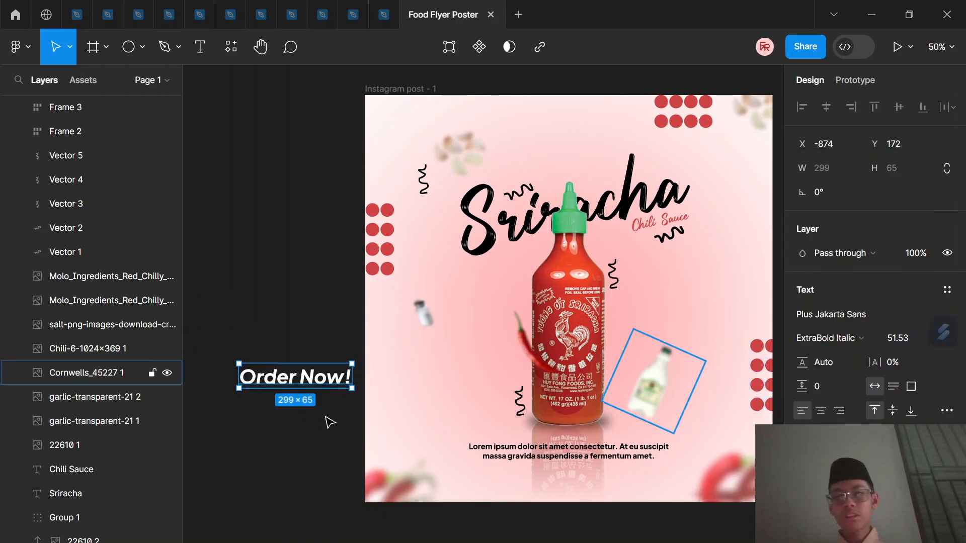
pyautogui.click(250, 356)
pyautogui.click(267, 377)
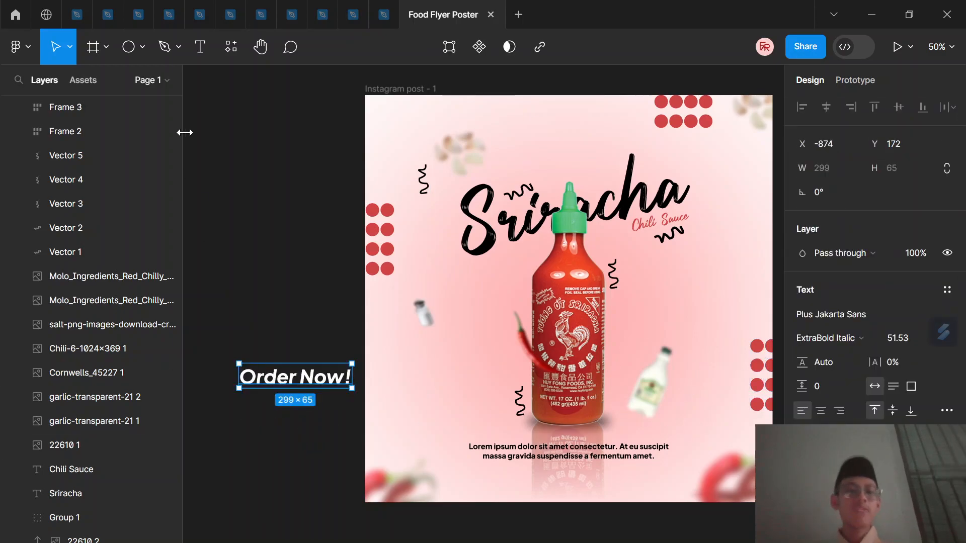
# Draw a rectangle about 370 × 114 around the "Order Now!" text on the empty canvas
pyautogui.click(143, 47)
pyautogui.click(100, 83)
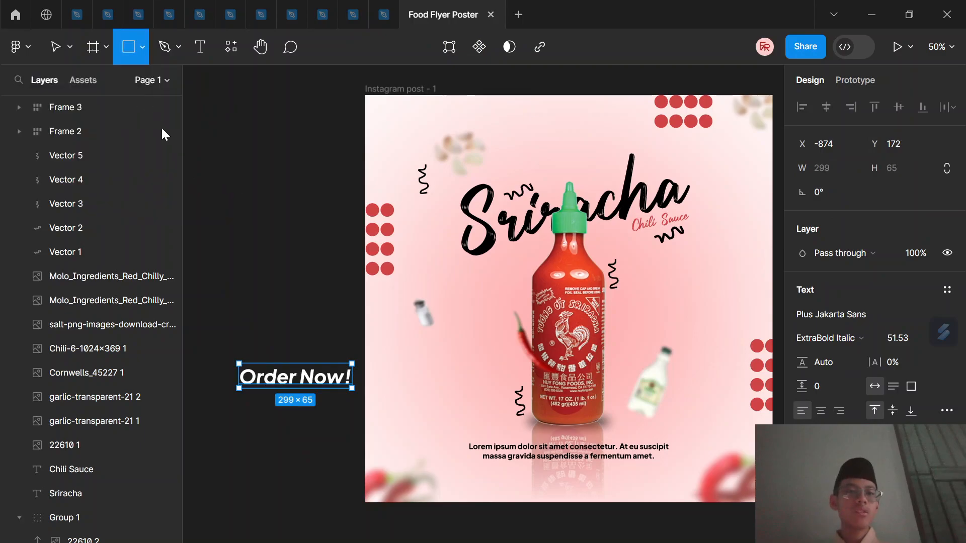
pyautogui.moveTo(225, 355); pyautogui.dragTo(365, 398)
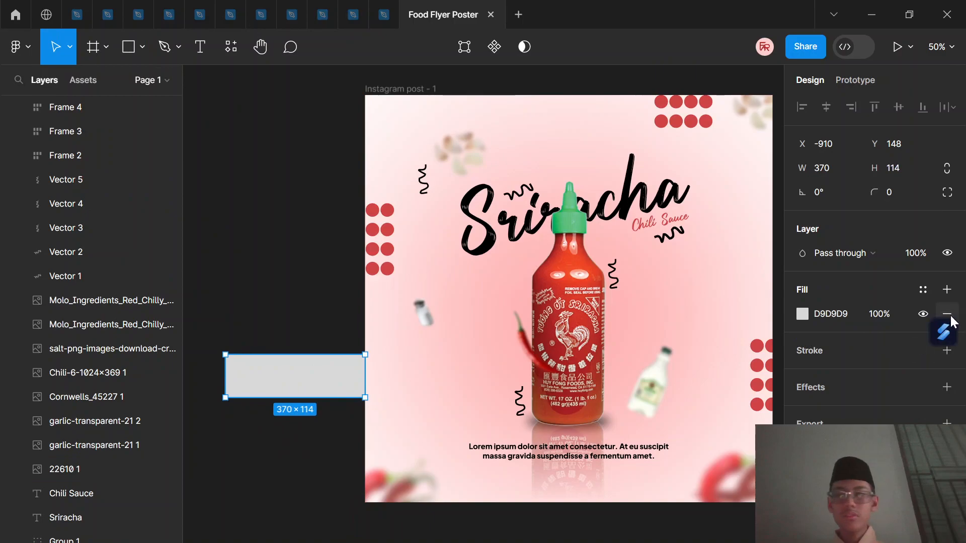
# Give the rectangle a linear gradient fill from the document red D04444 to opaque dark red 5F1212
pyautogui.click(802, 315)
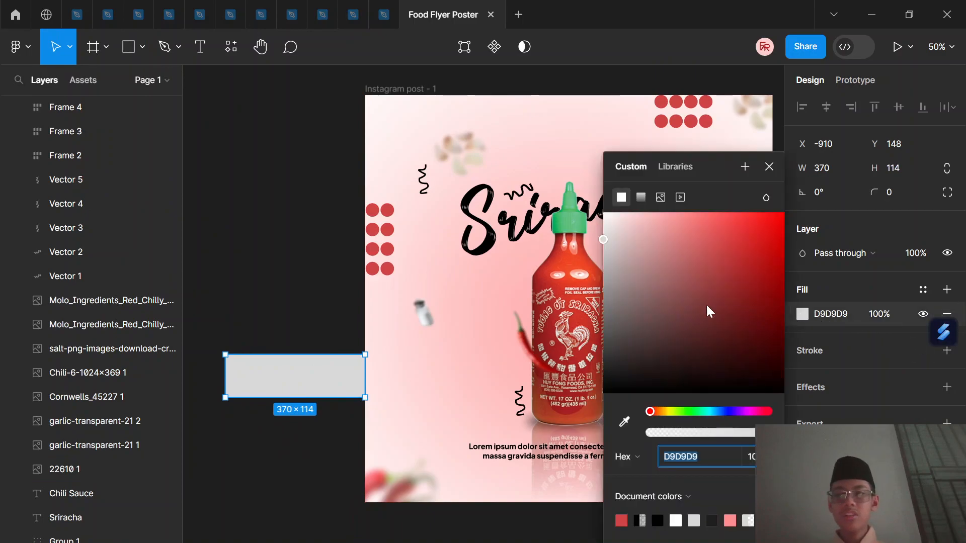
pyautogui.click(641, 197)
pyautogui.moveTo(766, 250); pyautogui.dragTo(788, 221)
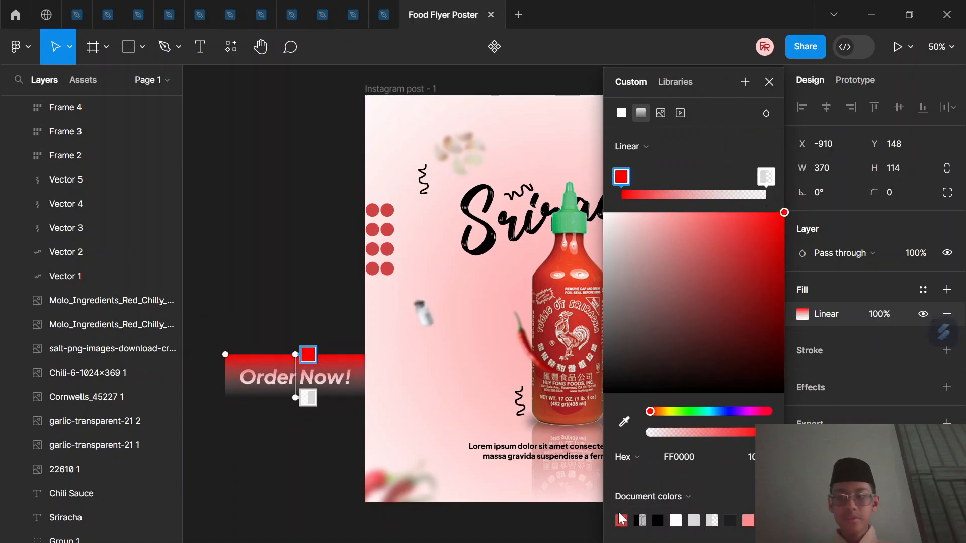
pyautogui.click(621, 520)
pyautogui.click(766, 177)
pyautogui.moveTo(700, 433); pyautogui.dragTo(767, 433)
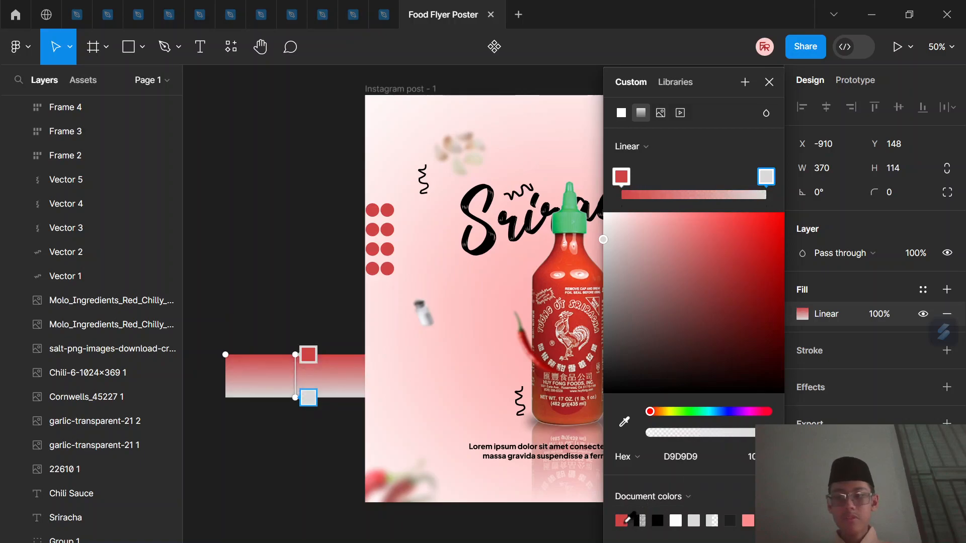
pyautogui.click(624, 519)
pyautogui.click(750, 331)
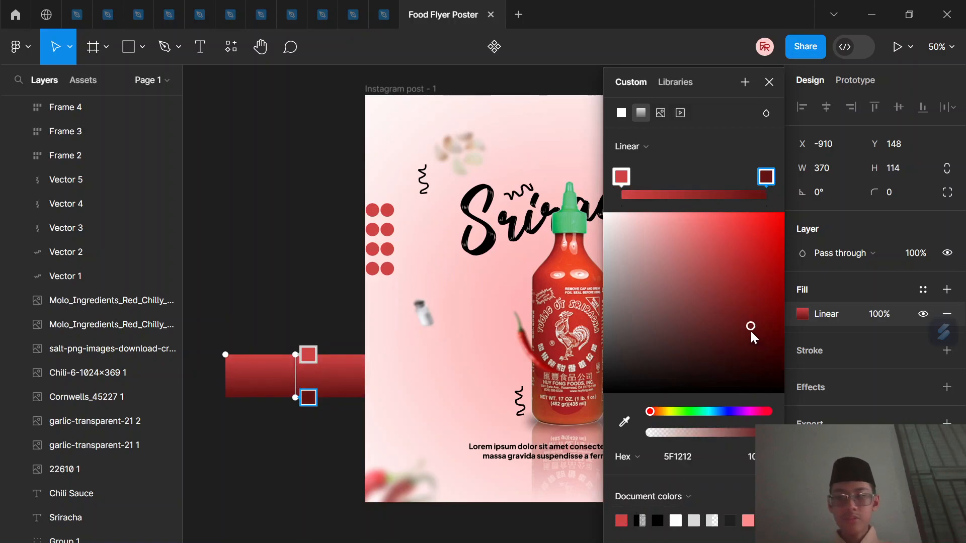
pyautogui.click(768, 82)
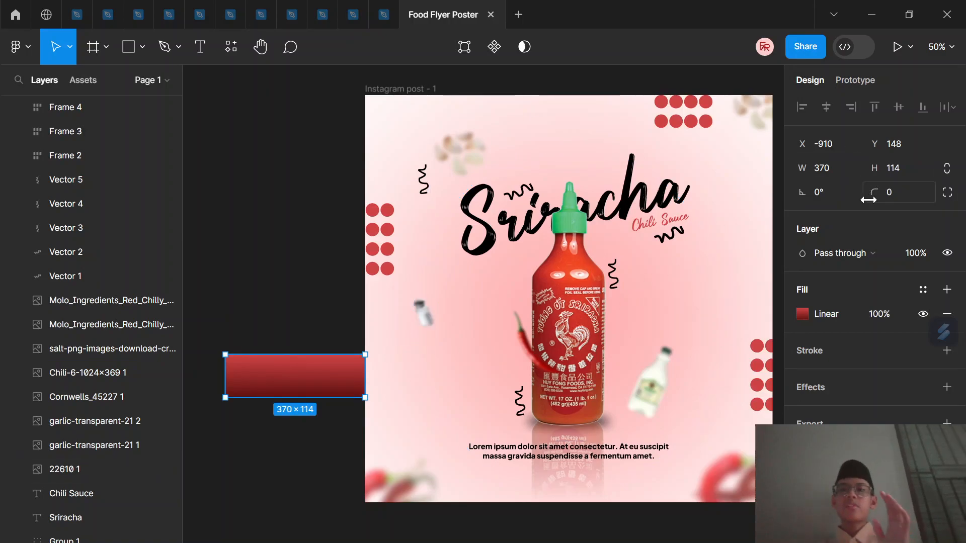
# Set the rectangle's individual corner radii to 50 at the top-left and bottom-right corners
pyautogui.click(946, 193)
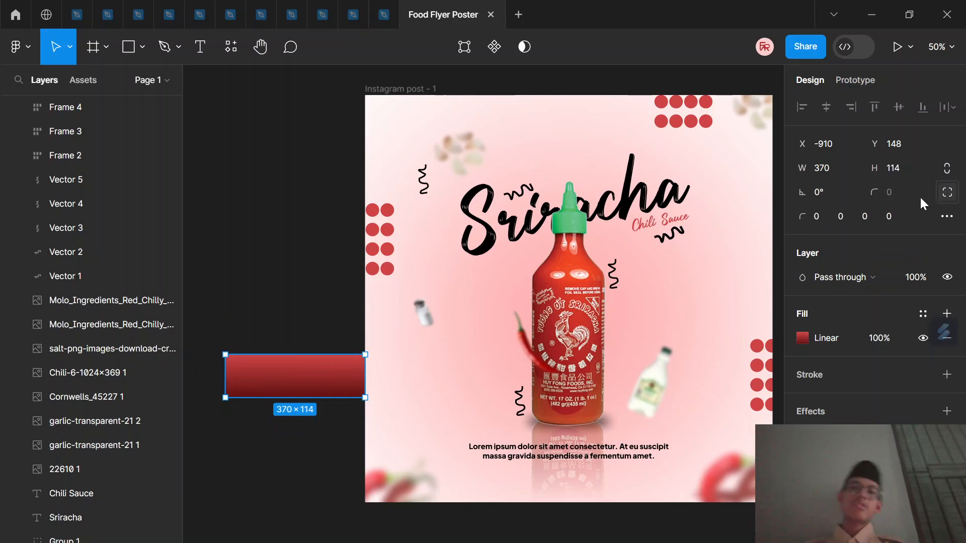
pyautogui.click(820, 217)
pyautogui.write('50')
pyautogui.press('Return')
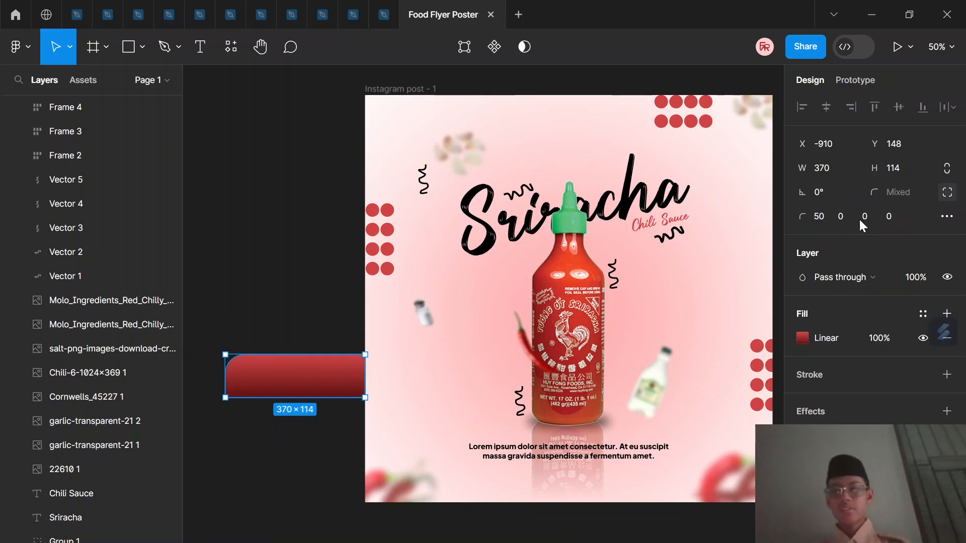
pyautogui.click(870, 220)
pyautogui.write('50')
pyautogui.press('Return')
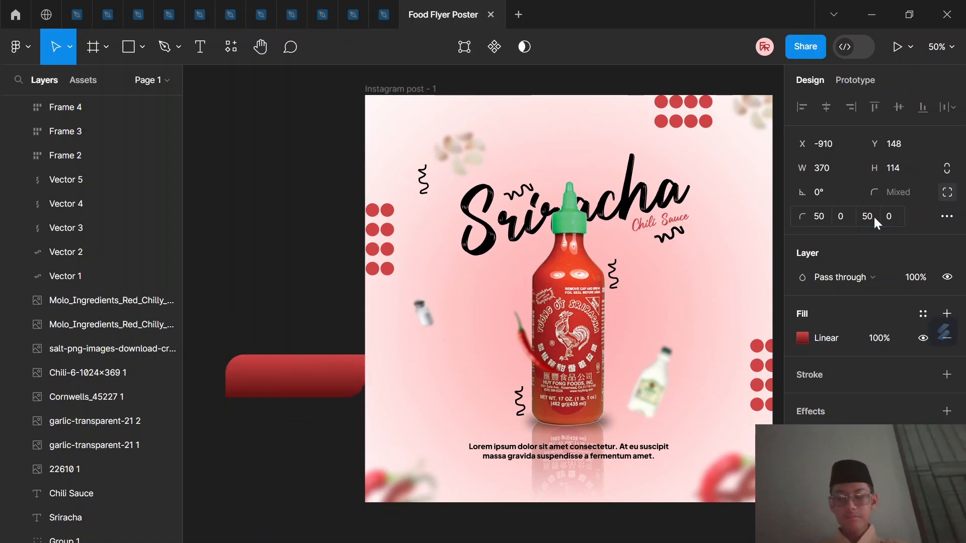
pyautogui.click(288, 300)
pyautogui.click(267, 358)
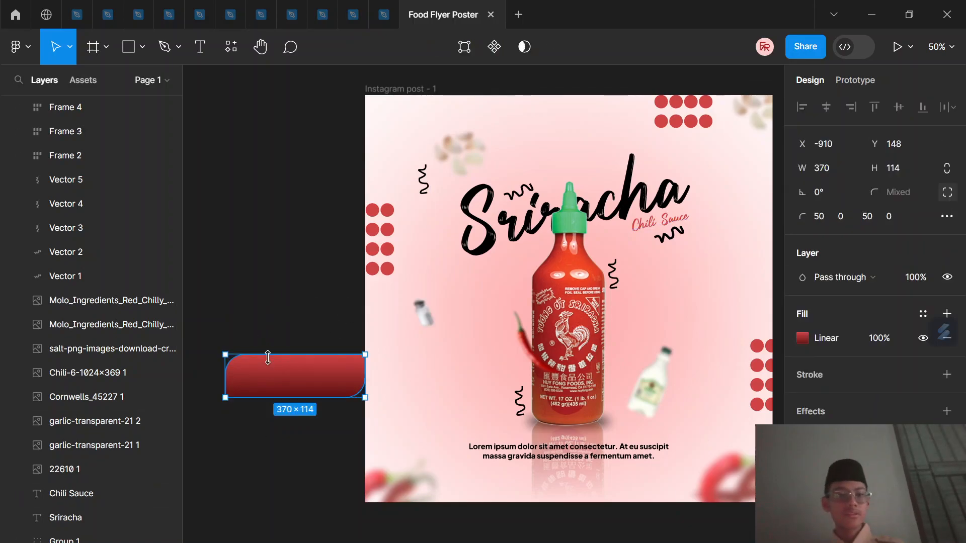
# Place the gradient rectangle behind the "Order Now!" text and group the two into a button
pyautogui.scroll(3, 111, 182)
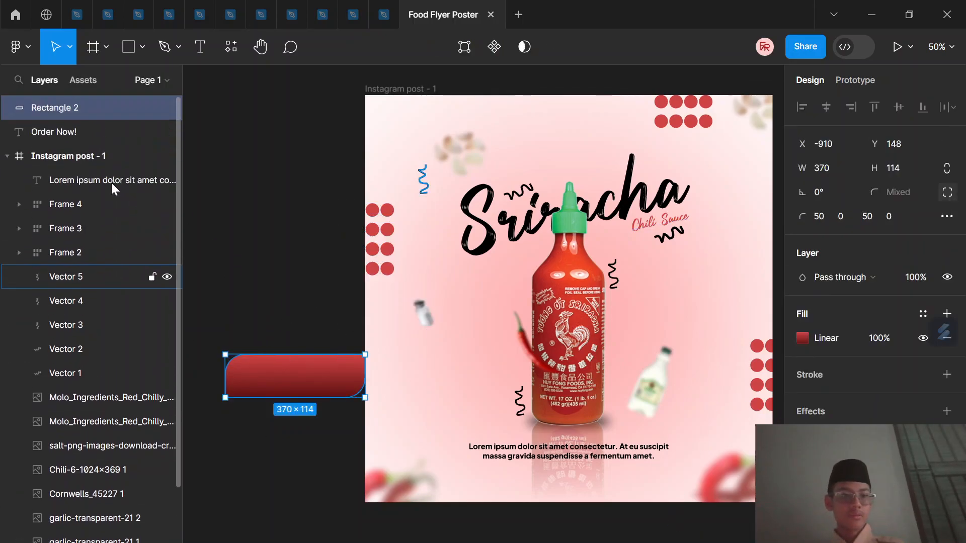
pyautogui.moveTo(113, 116); pyautogui.dragTo(119, 143)
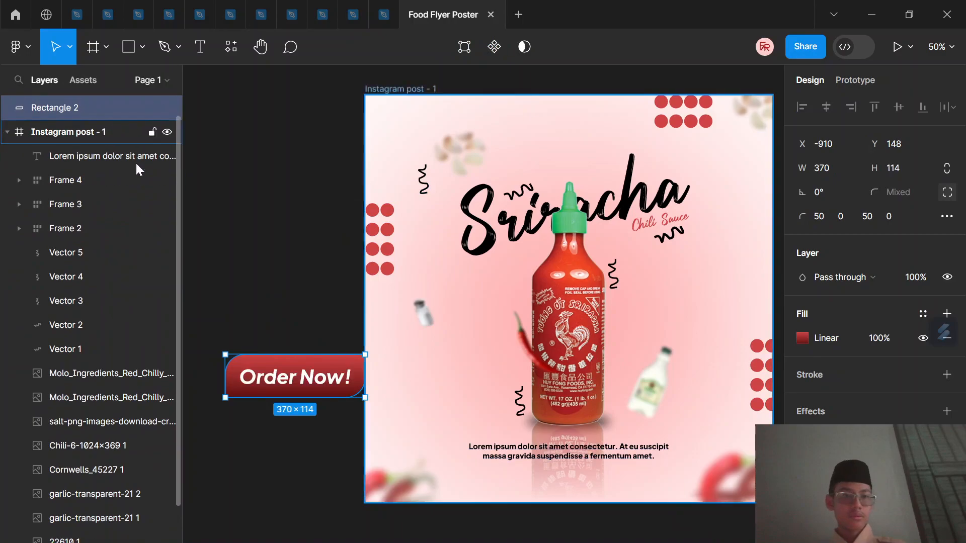
pyautogui.click(290, 420)
pyautogui.moveTo(199, 328); pyautogui.dragTo(310, 410)
pyautogui.hotkey('ctrl', 'g')
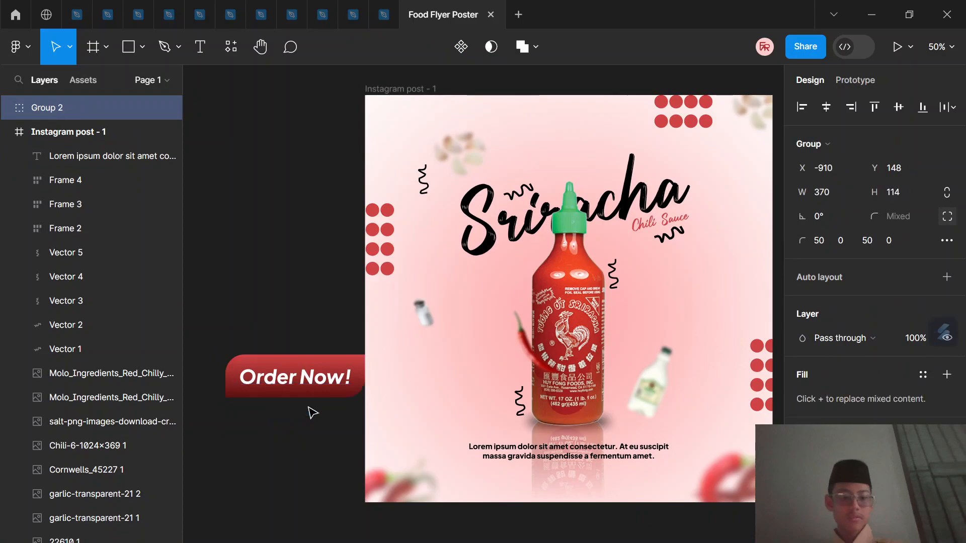
# Centre the "Order Now!" text vertically within the button and set its vertical trim to cap height to baseline
pyautogui.doubleClick(329, 378)
pyautogui.click(897, 107)
pyautogui.click(947, 411)
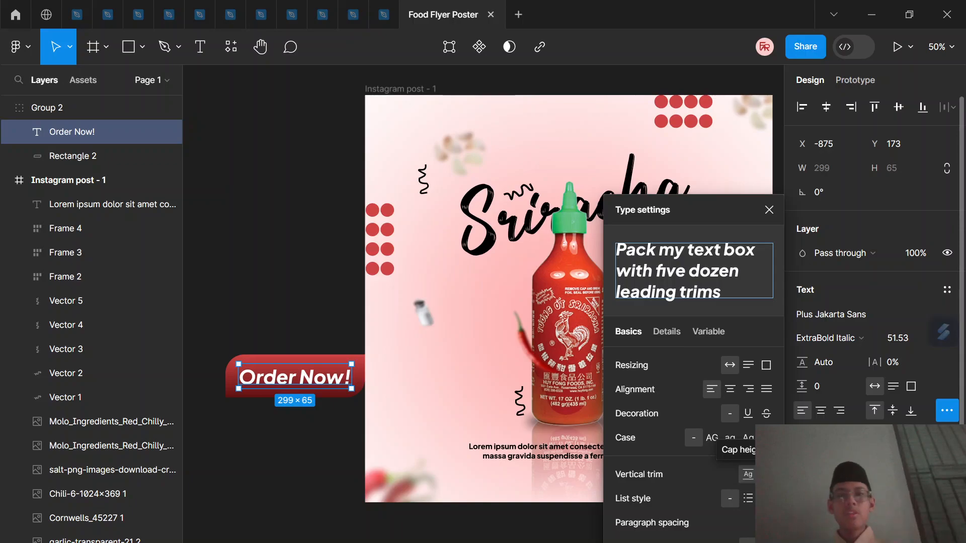
pyautogui.click(747, 474)
pyautogui.click(768, 211)
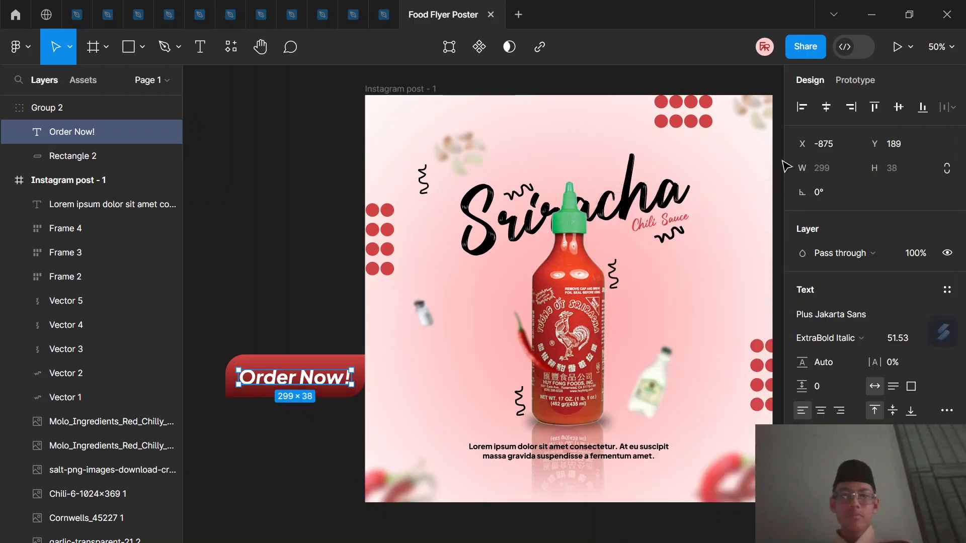
# Move the "Order Now!" button group onto the lower part of the bottle in the poster
pyautogui.moveTo(223, 318); pyautogui.dragTo(323, 423)
pyautogui.moveTo(296, 392); pyautogui.dragTo(570, 403)
pyautogui.moveTo(523, 376); pyautogui.dragTo(602, 408)
pyautogui.hotkey('ctrl', 'z')
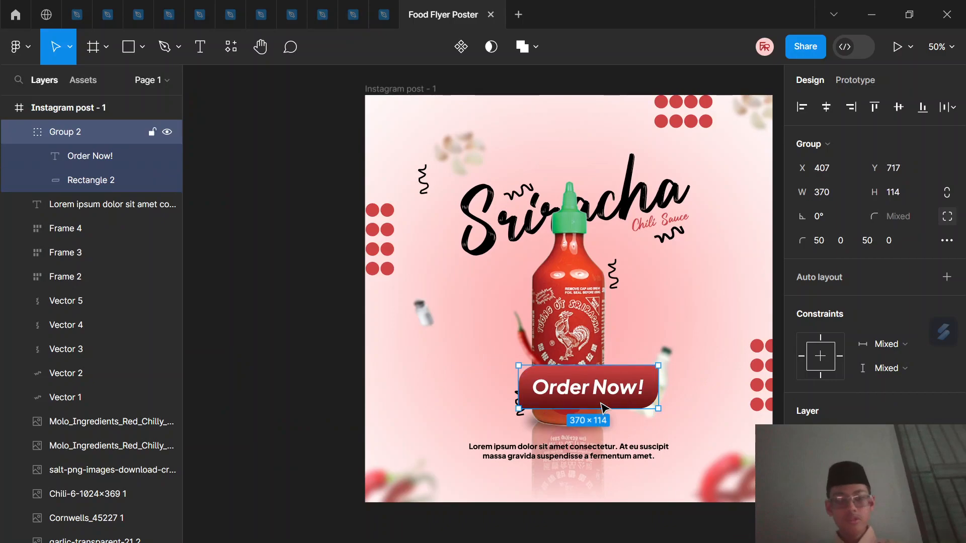
# Scale the button group down to 195 × 60.08 and rotate it to 17.9° over the bottle's lower end
pyautogui.press('k')
pyautogui.moveTo(513, 367); pyautogui.dragTo(583, 387)
pyautogui.moveTo(665, 383); pyautogui.dragTo(595, 390)
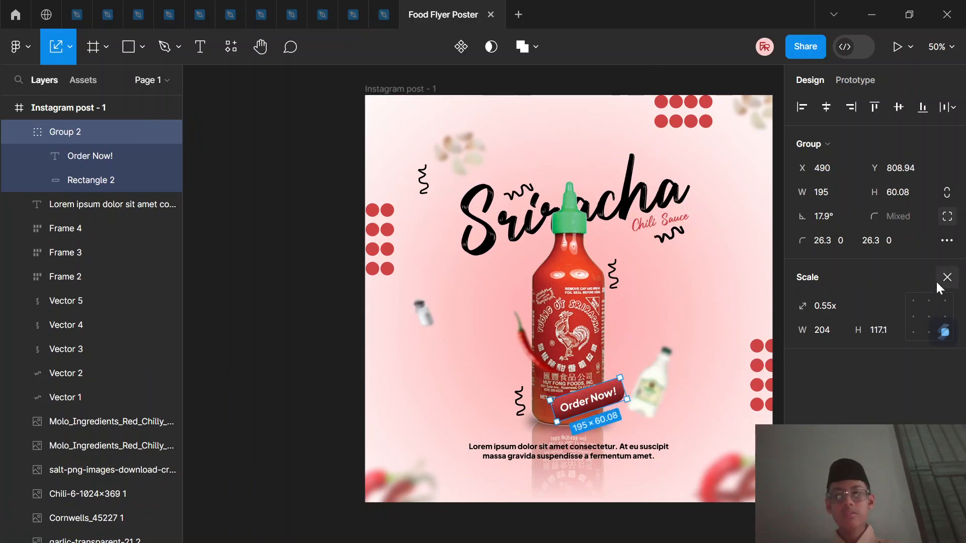
pyautogui.click(936, 281)
# Add a drop shadow with blur 6 to the button group and shift it slightly down to the bottle's base
pyautogui.scroll(-3, 875, 397)
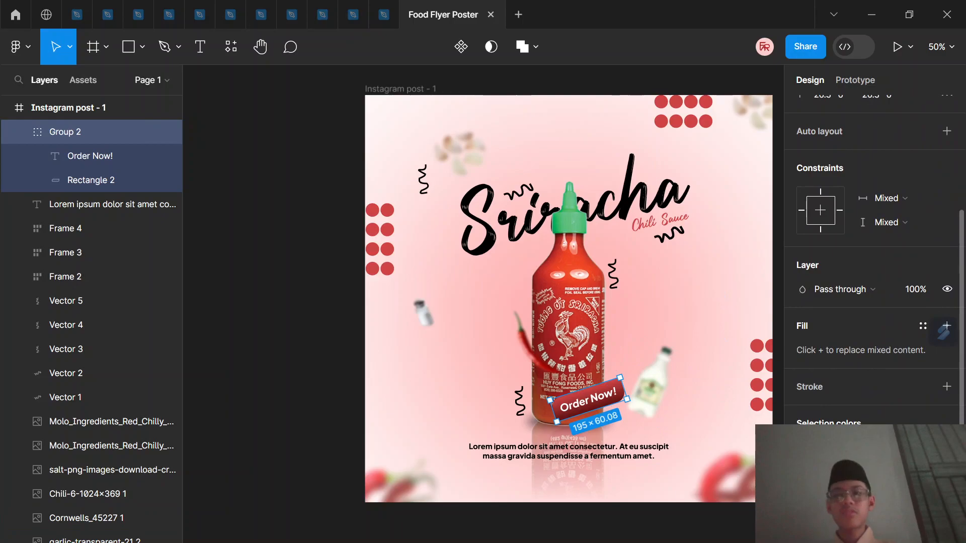
pyautogui.click(946, 507)
pyautogui.click(803, 508)
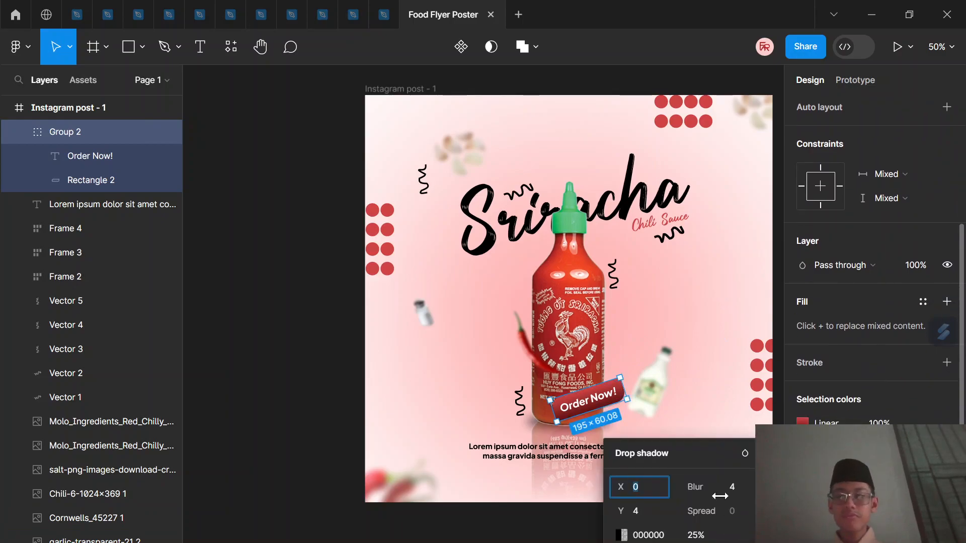
pyautogui.moveTo(717, 488); pyautogui.dragTo(696, 484)
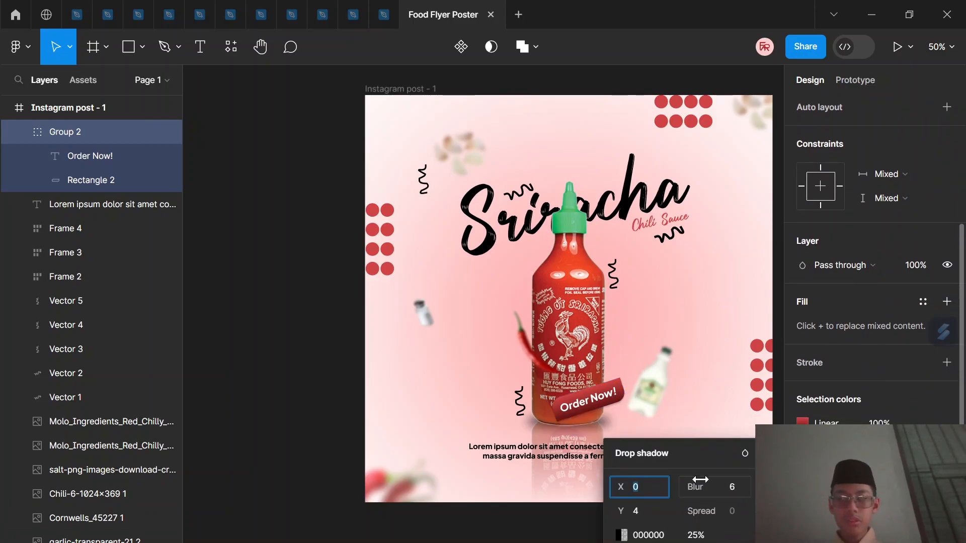
pyautogui.click(615, 538)
pyautogui.click(615, 539)
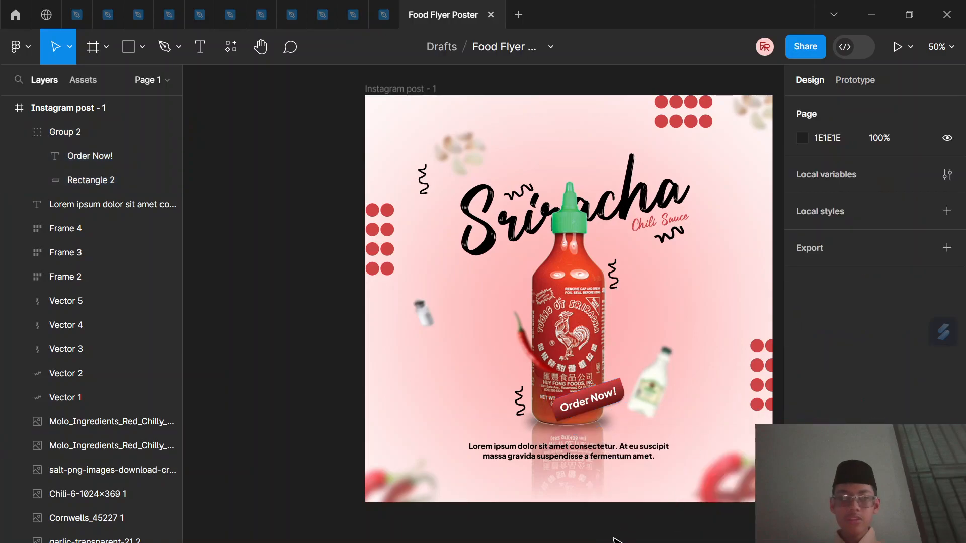
pyautogui.moveTo(600, 413)
pyautogui.mouseDown()
pyautogui.moveTo(593, 418)
pyautogui.moveTo(602, 415)
pyautogui.mouseUp()
pyautogui.click(593, 518)
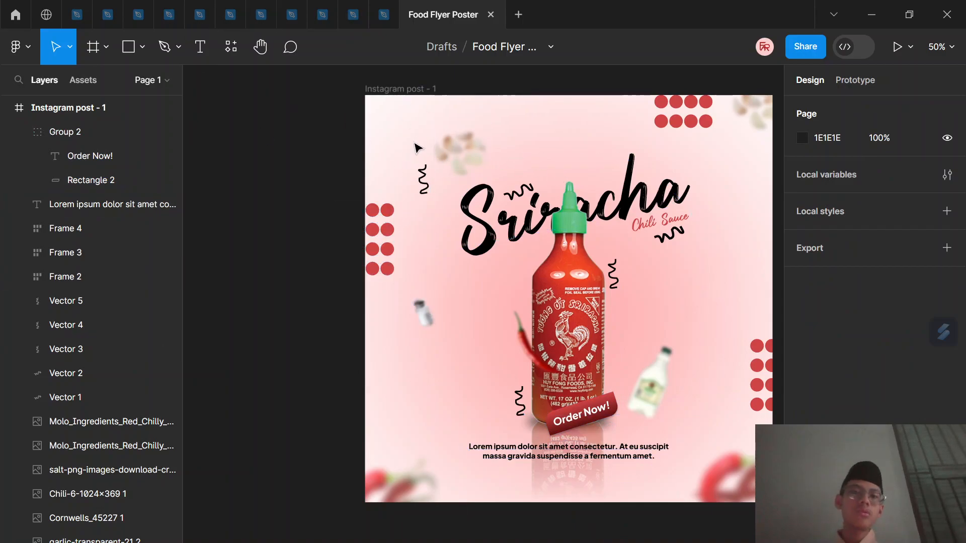
# Add a "U" text to the poster, enlarge it to 47 × 48, and move it into the poster's upper-left corner
pyautogui.click(193, 49)
pyautogui.click(406, 128)
pyautogui.write('U')
pyautogui.press('Escape')
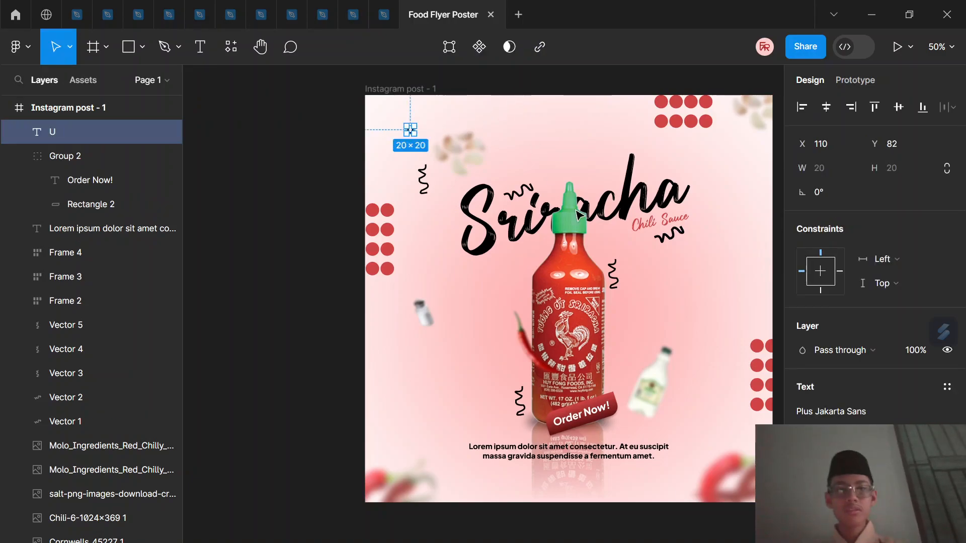
pyautogui.click(940, 436)
pyautogui.click(916, 528)
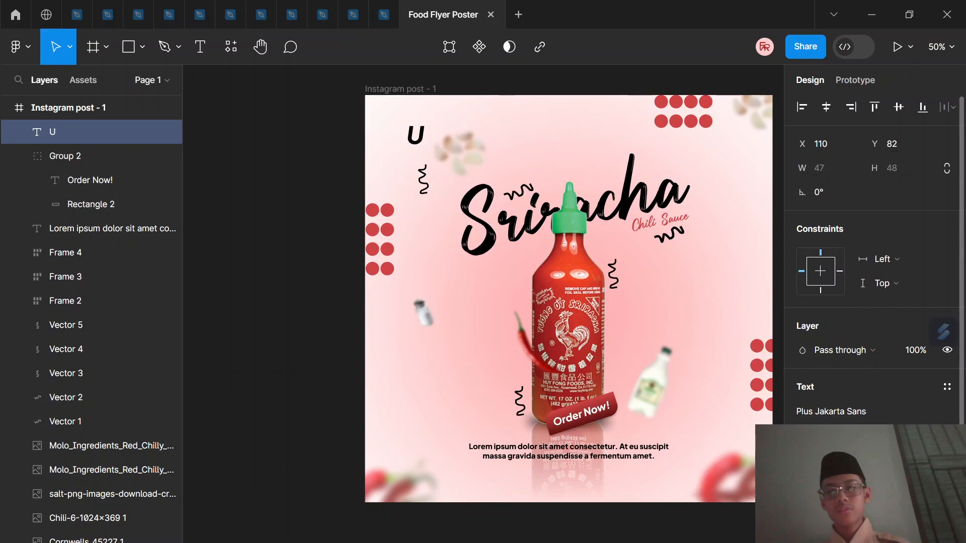
pyautogui.moveTo(417, 137); pyautogui.dragTo(389, 147)
# Duplicate the "U" text and change the lower copy's wording to "Your Logo"
pyautogui.hotkey('ctrl', 'd')
pyautogui.doubleClick(390, 145)
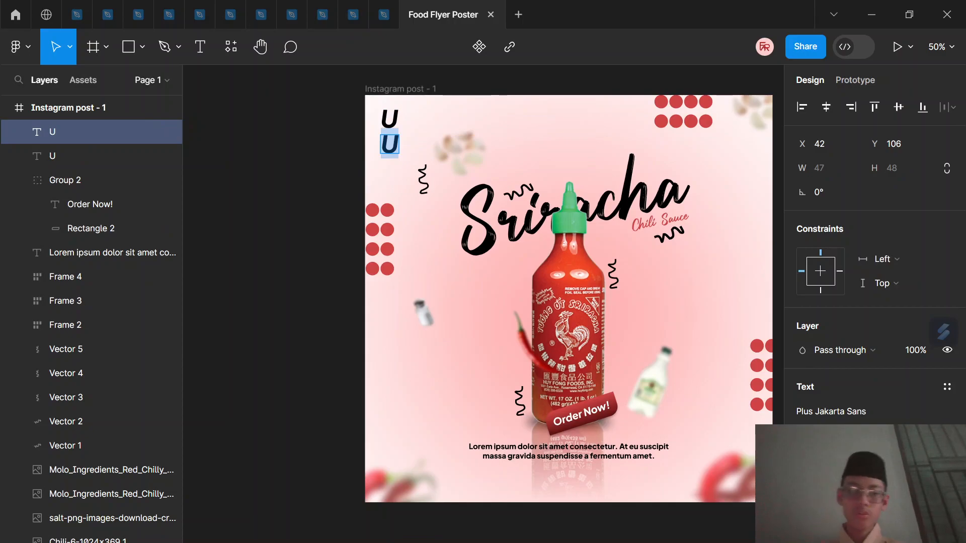
pyautogui.write('Your Logo')
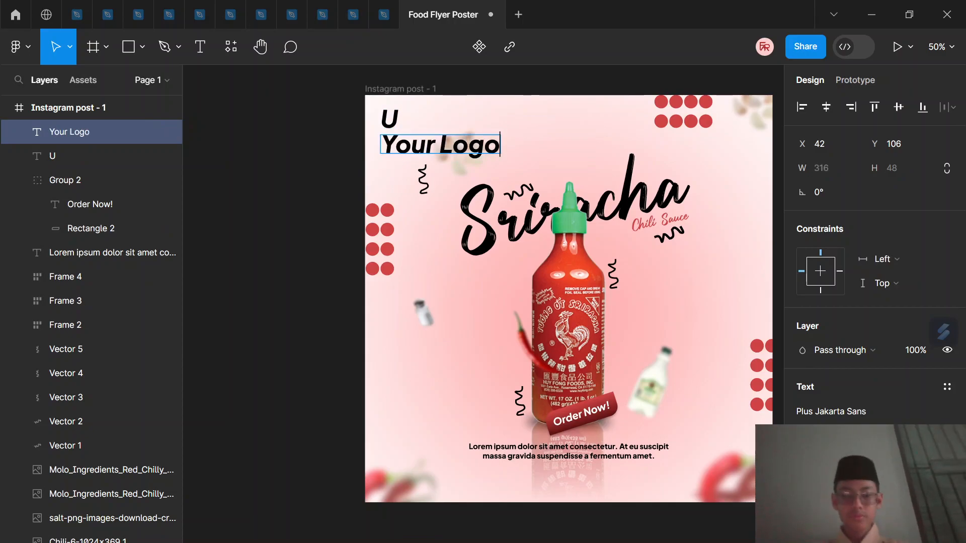
pyautogui.press('Escape')
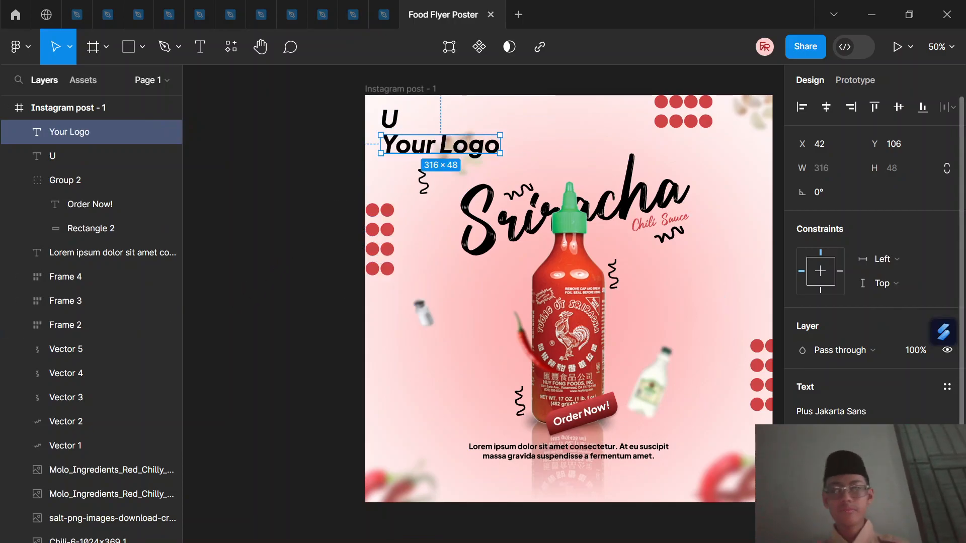
# Reduce the "Your Logo" text to 74 × 11 and centre it just beneath the "U" at X 28, Y 95
pyautogui.click(927, 435)
pyautogui.click(926, 382)
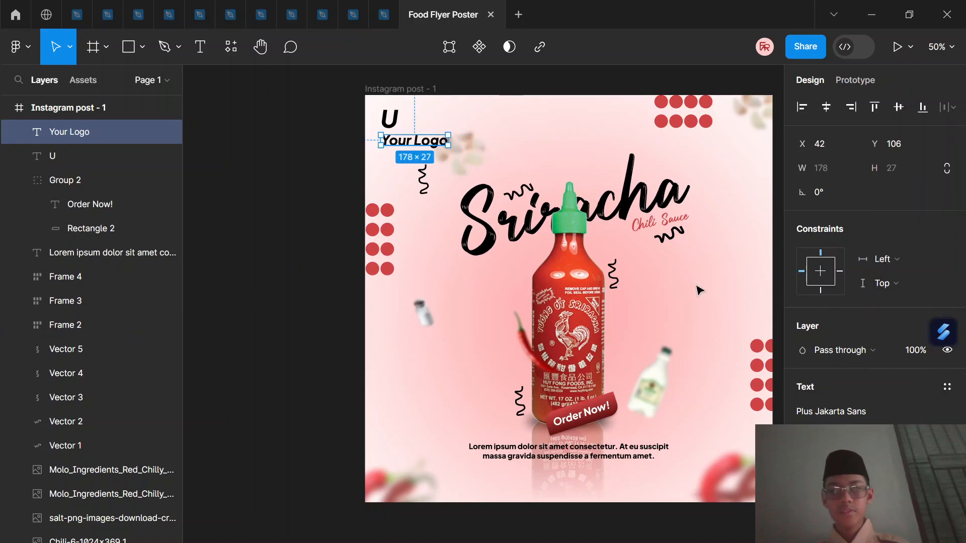
pyautogui.click(927, 436)
pyautogui.click(910, 355)
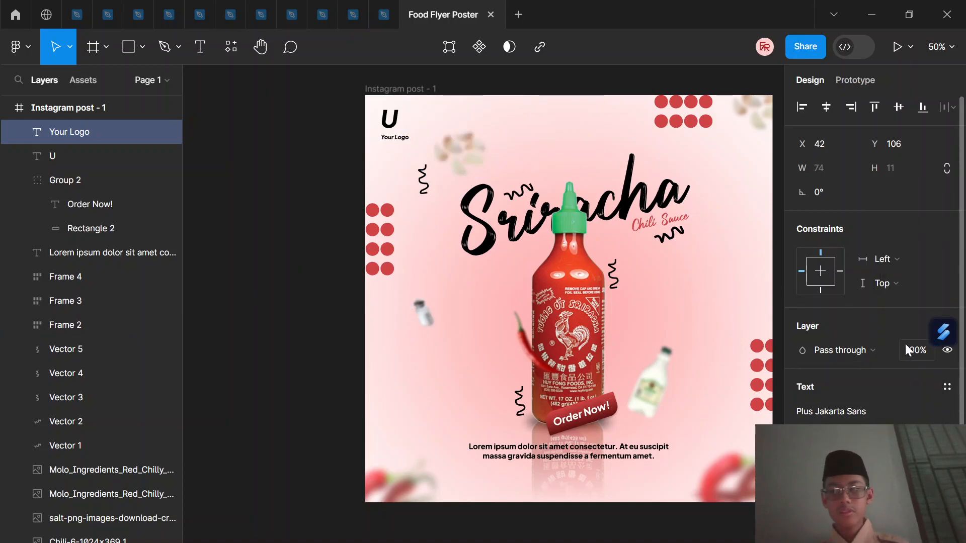
pyautogui.moveTo(399, 142); pyautogui.dragTo(395, 141)
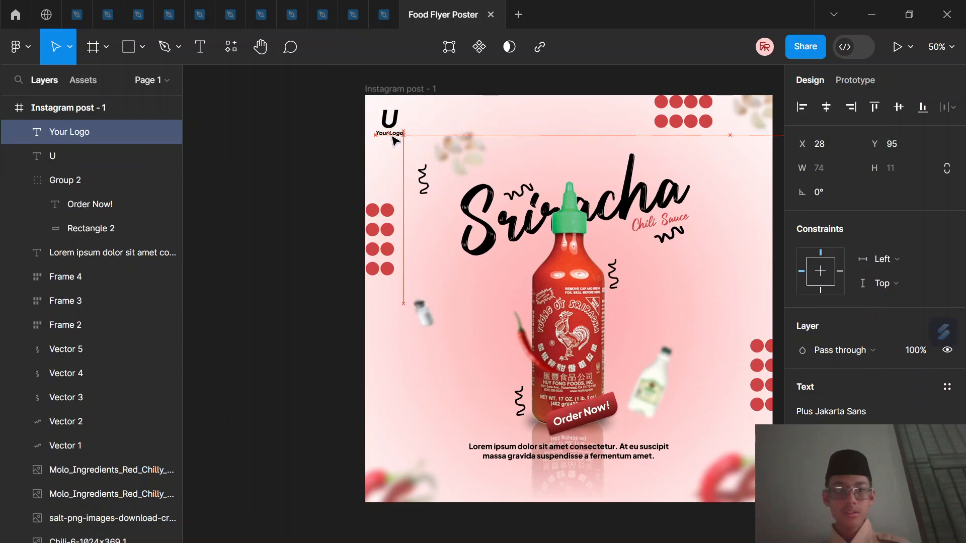
pyautogui.click(342, 151)
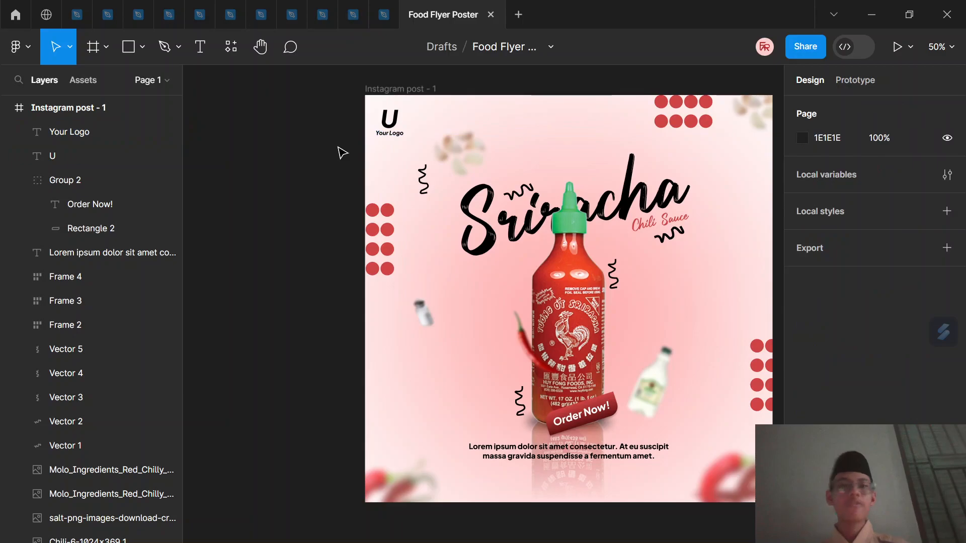
# Export the whole "Instagram post - 1" frame to the Downloads folder under the file name "poster commercial"
pyautogui.click(415, 95)
pyautogui.scroll(-3, 899, 419)
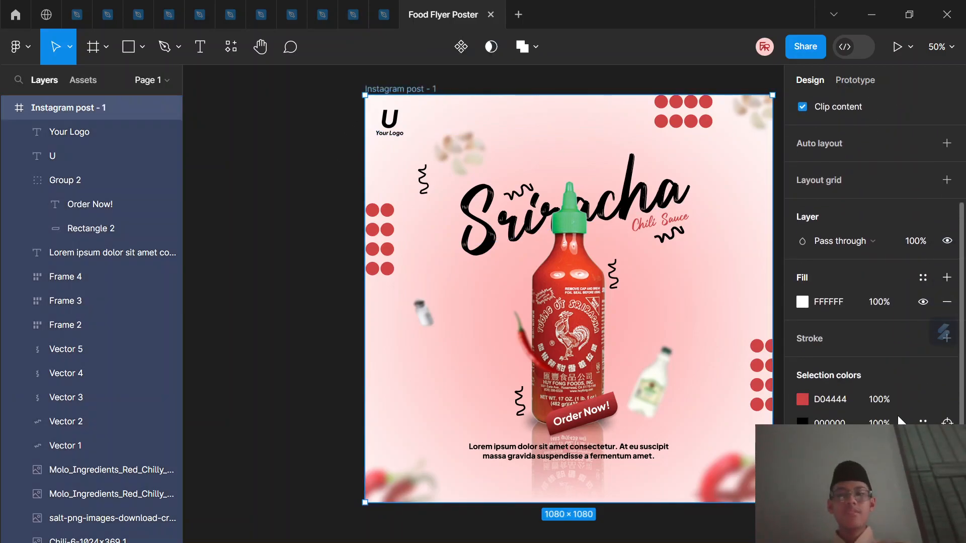
pyautogui.scroll(-2, 875, 302)
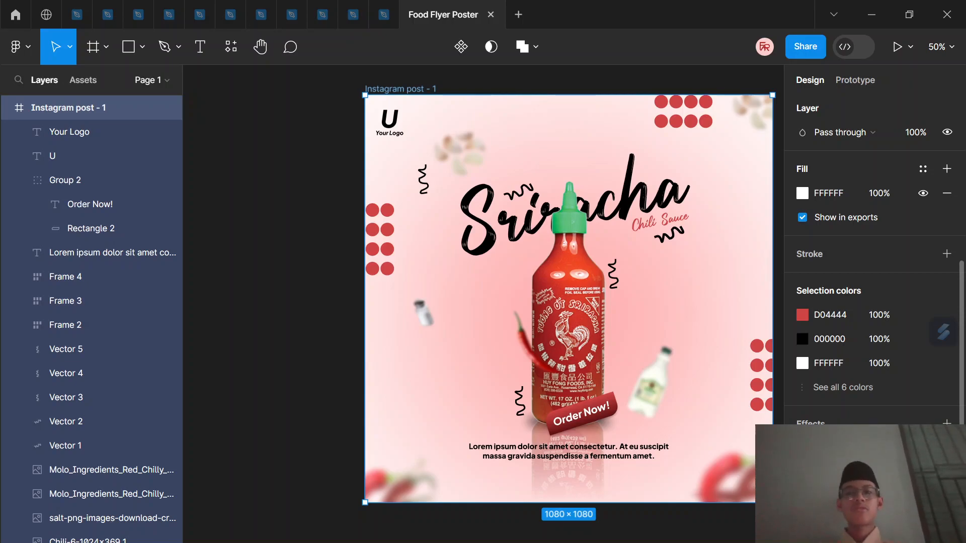
pyautogui.click(874, 509)
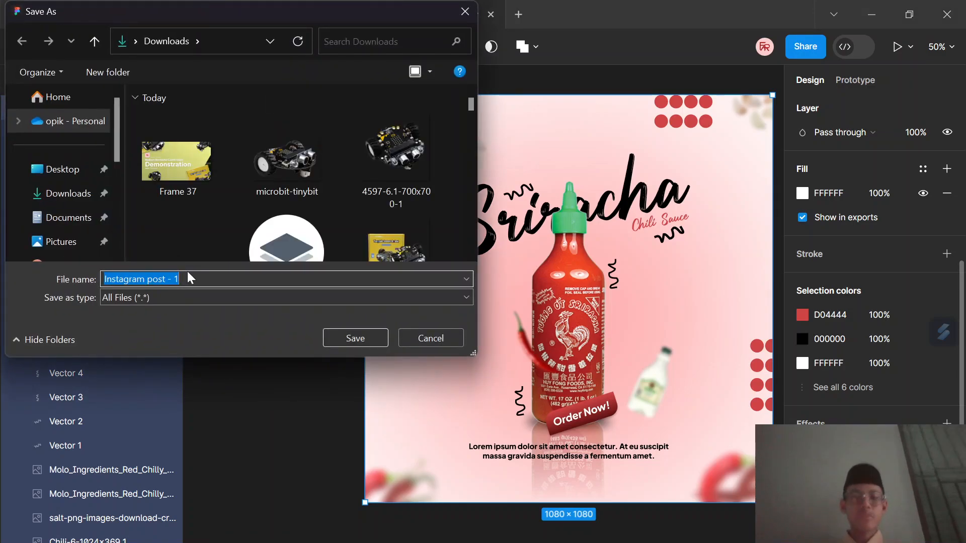
pyautogui.write('poster')
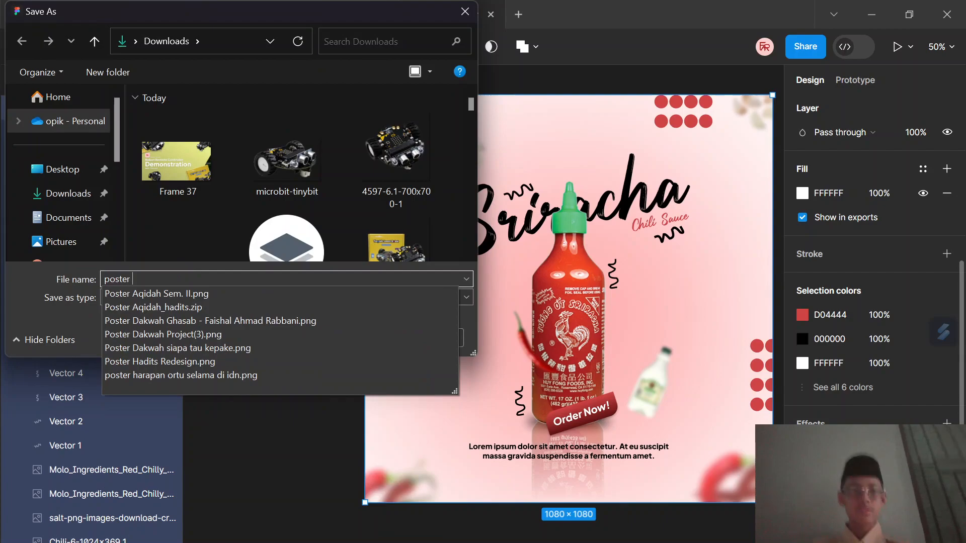
pyautogui.write(' commercial')
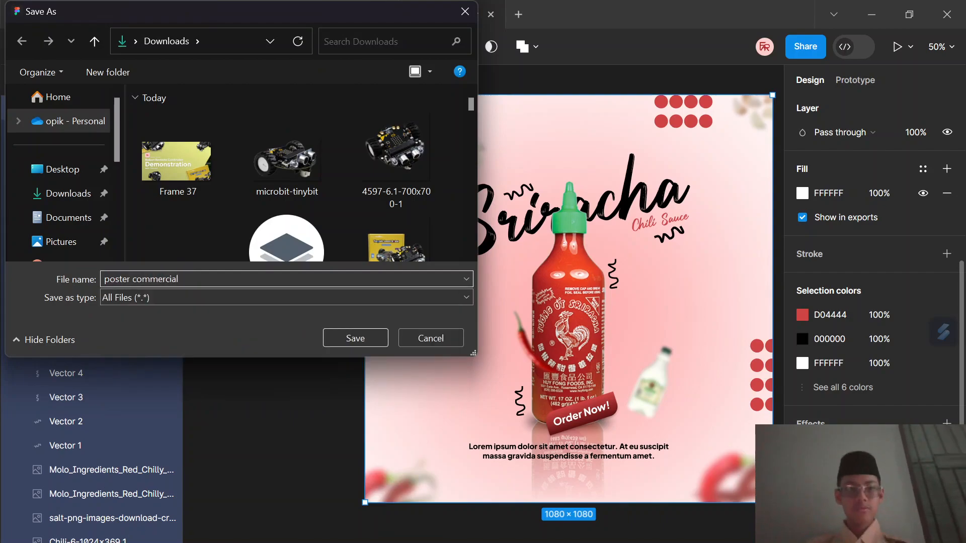
pyautogui.click(352, 337)
pyautogui.click(312, 306)
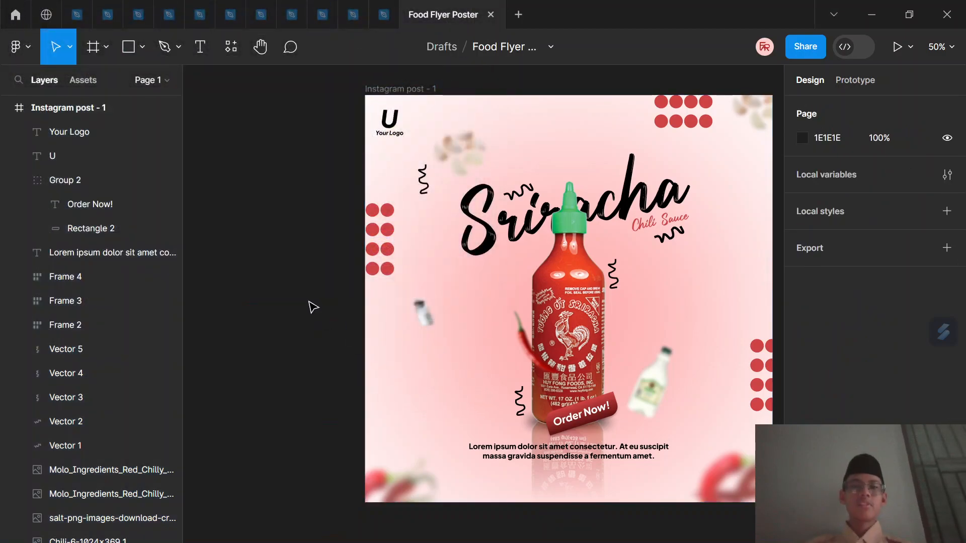
# Close the earlier product poster image and open the exported "poster commercial.png" from the Downloads folder to review it
pyautogui.hscroll(3, 312, 305)
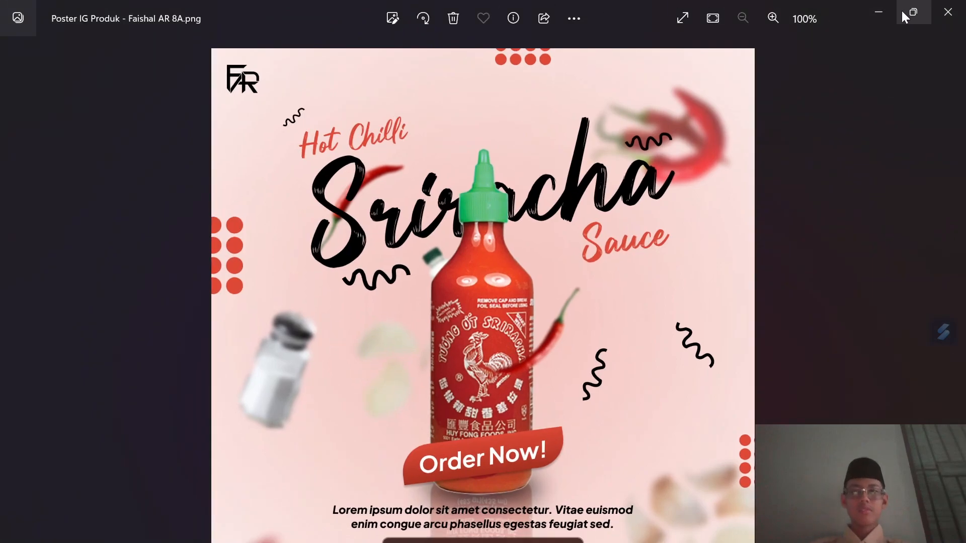
pyautogui.click(947, 11)
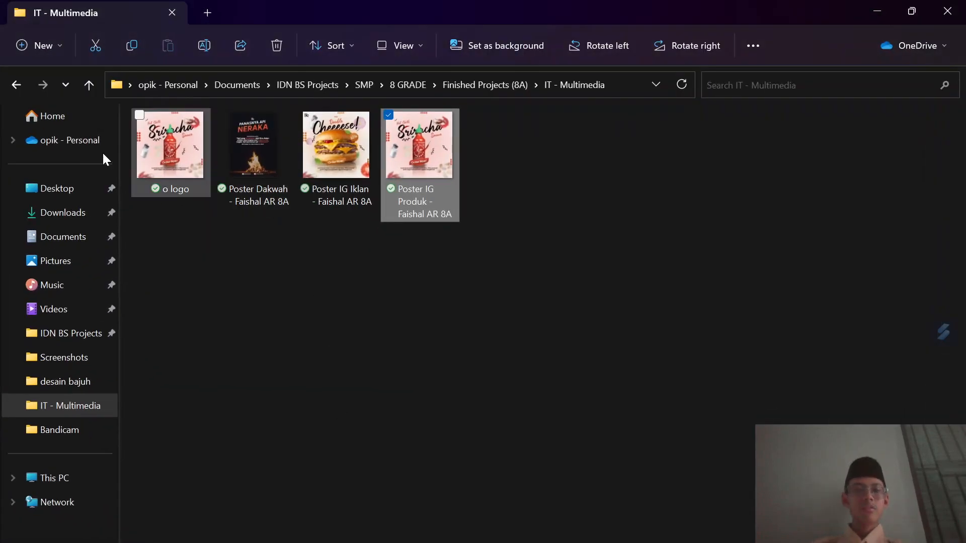
pyautogui.click(54, 218)
pyautogui.doubleClick(170, 198)
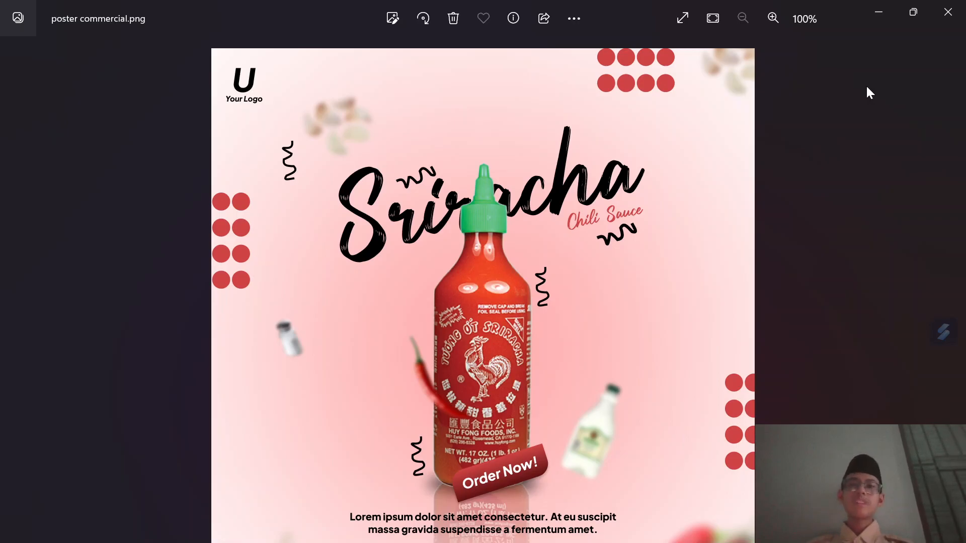
pyautogui.click(880, 9)
pyautogui.click(908, 8)
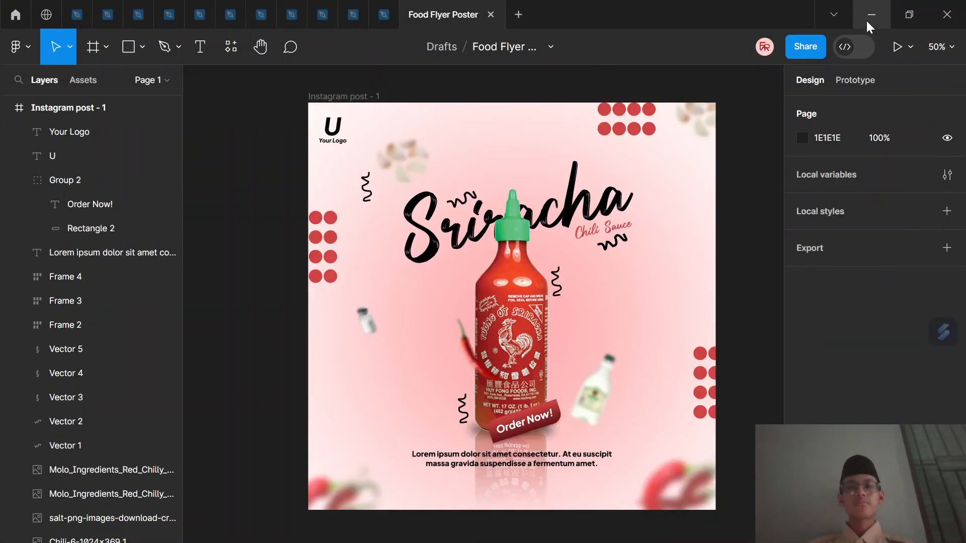
pyautogui.click(866, 19)
pyautogui.click(719, 433)
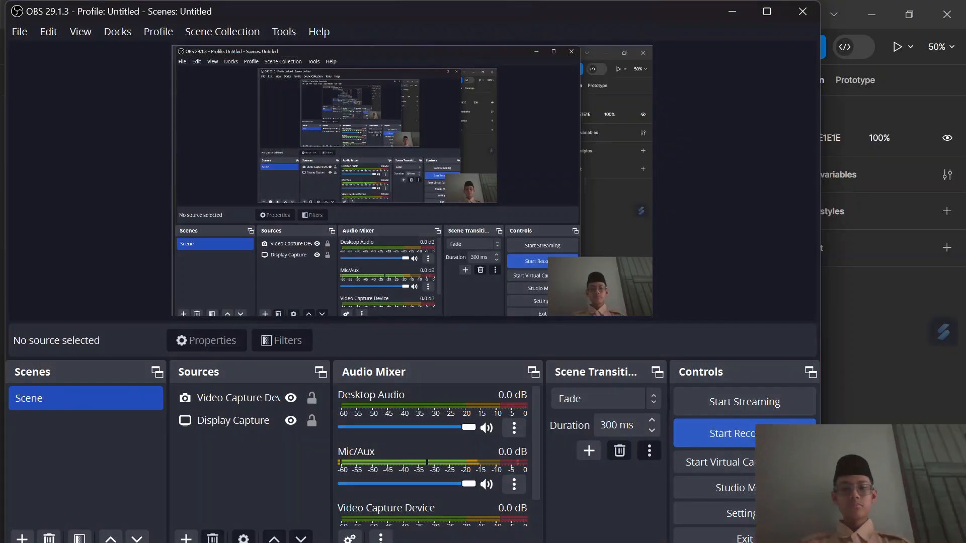